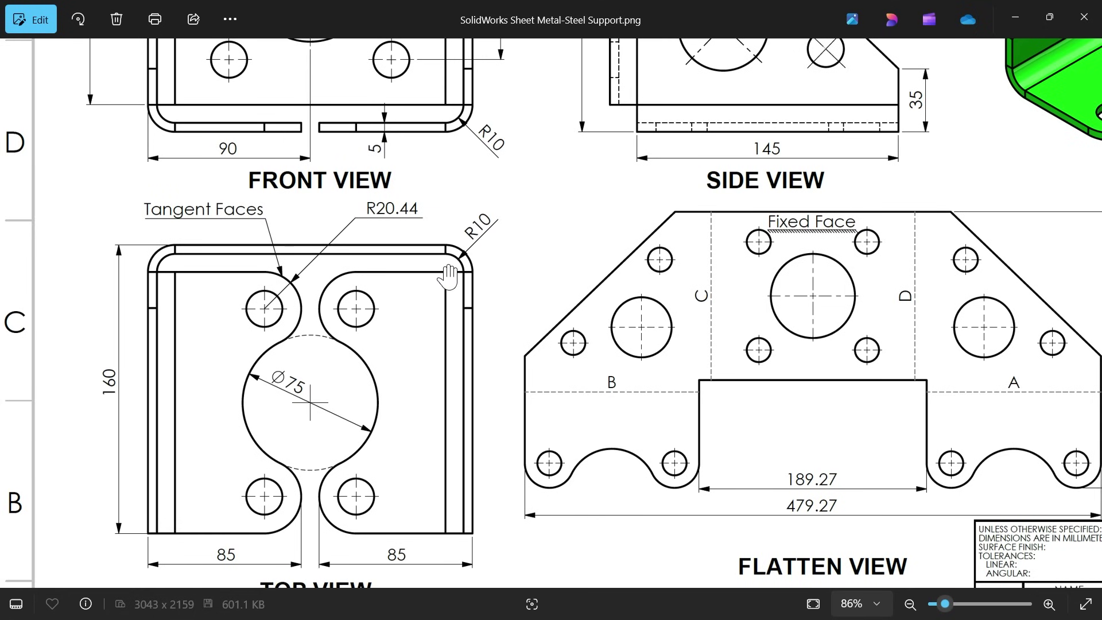
# Examine the views, dimensions and notes in the sheet metal steel support drawing.
pyautogui.scroll(-3, 417, 231)
pyautogui.scroll(3, 280, 182)
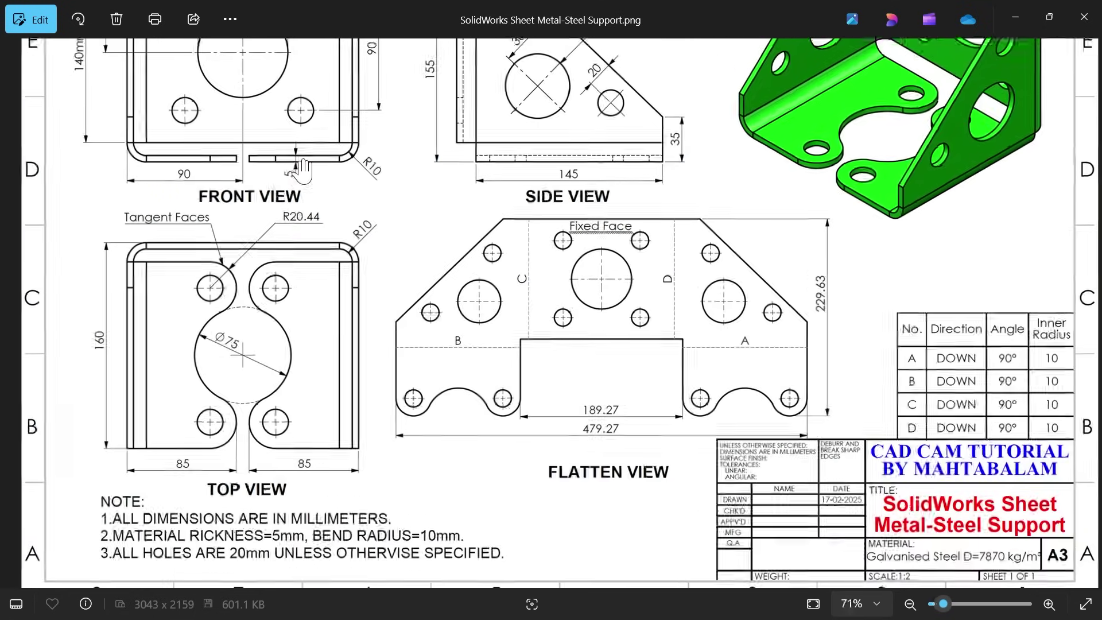
pyautogui.scroll(-5, 393, 129)
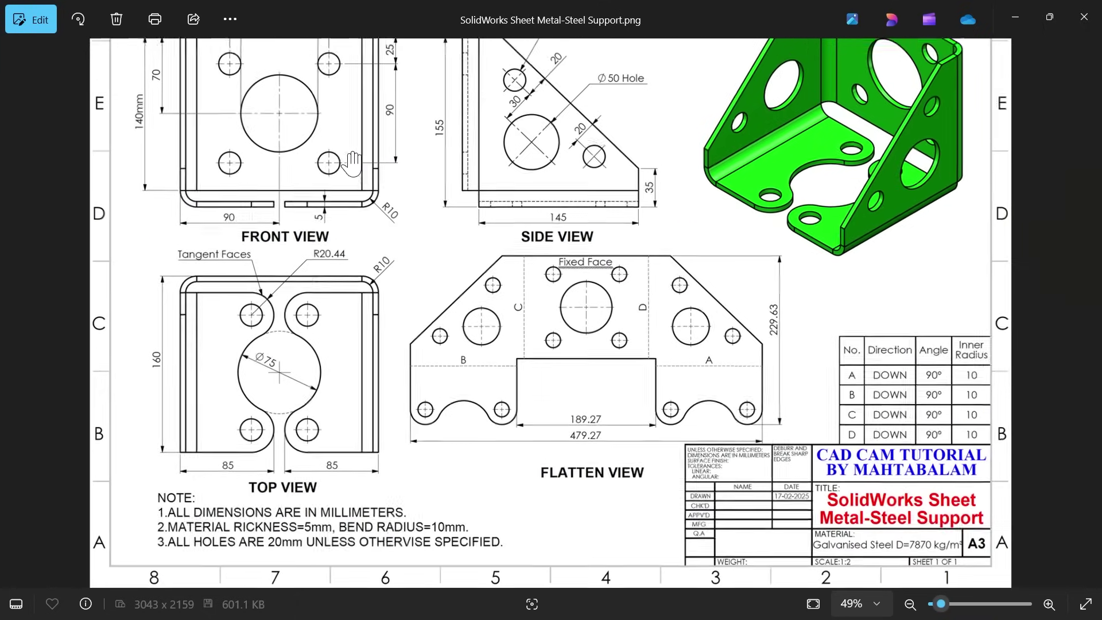
pyautogui.scroll(1, 352, 350)
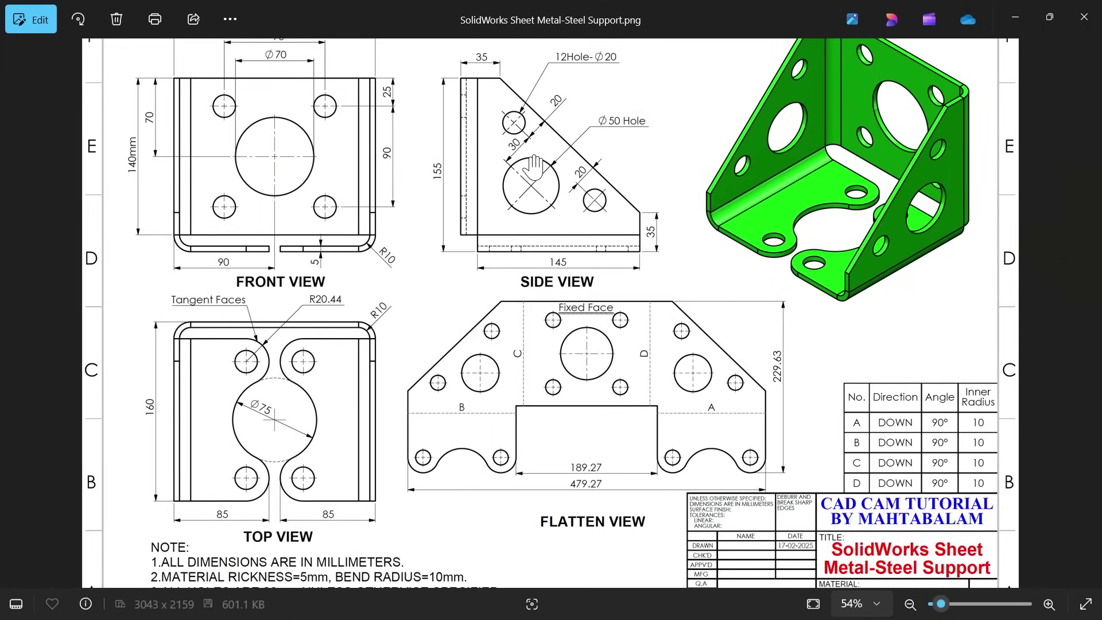
pyautogui.scroll(1, 532, 166)
pyautogui.moveTo(465, 98); pyautogui.dragTo(482, 199)
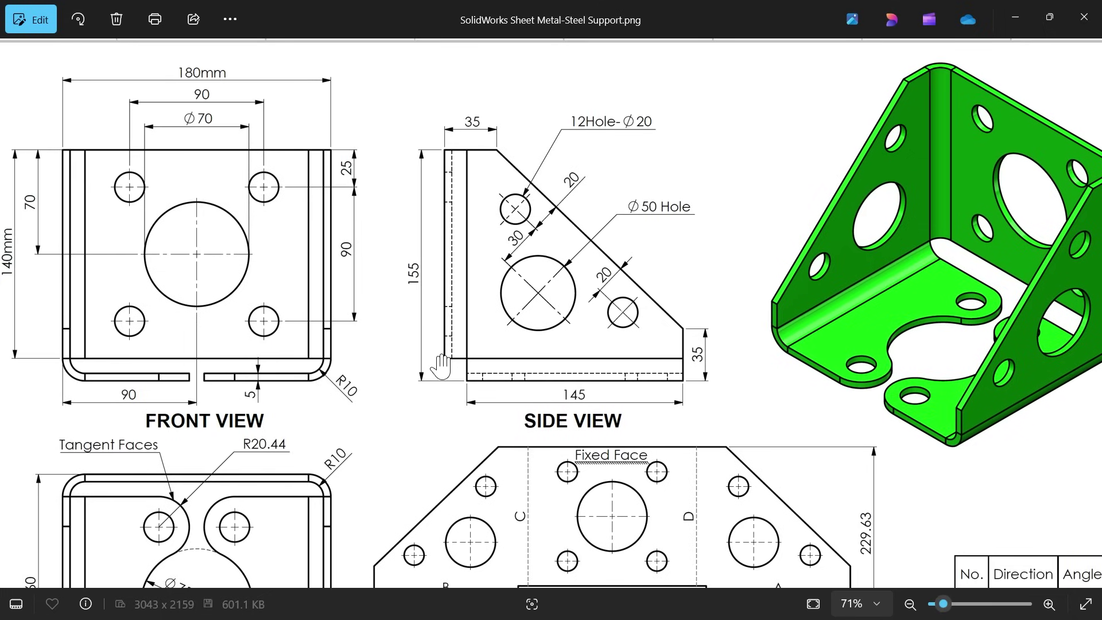
pyautogui.moveTo(429, 344)
pyautogui.mouseDown()
pyautogui.moveTo(488, 277)
pyautogui.moveTo(483, 117)
pyautogui.mouseUp()
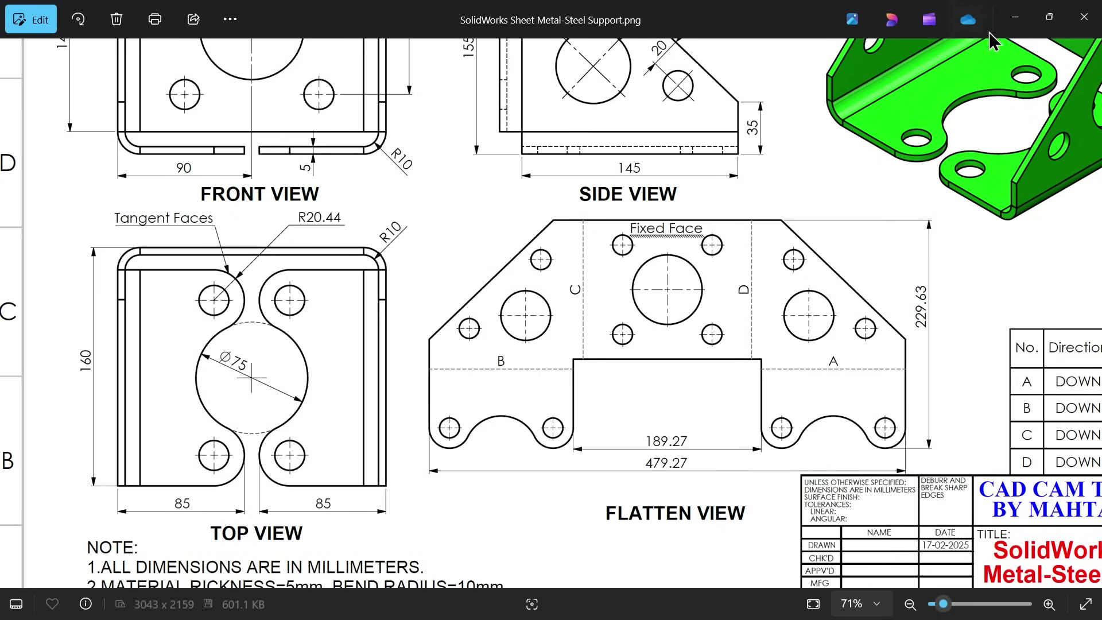
# Switch to SOLIDWORKS and sketch a center rectangle about 164 by 126 mm on the Front Plane, centred on the origin.
pyautogui.click(1015, 17)
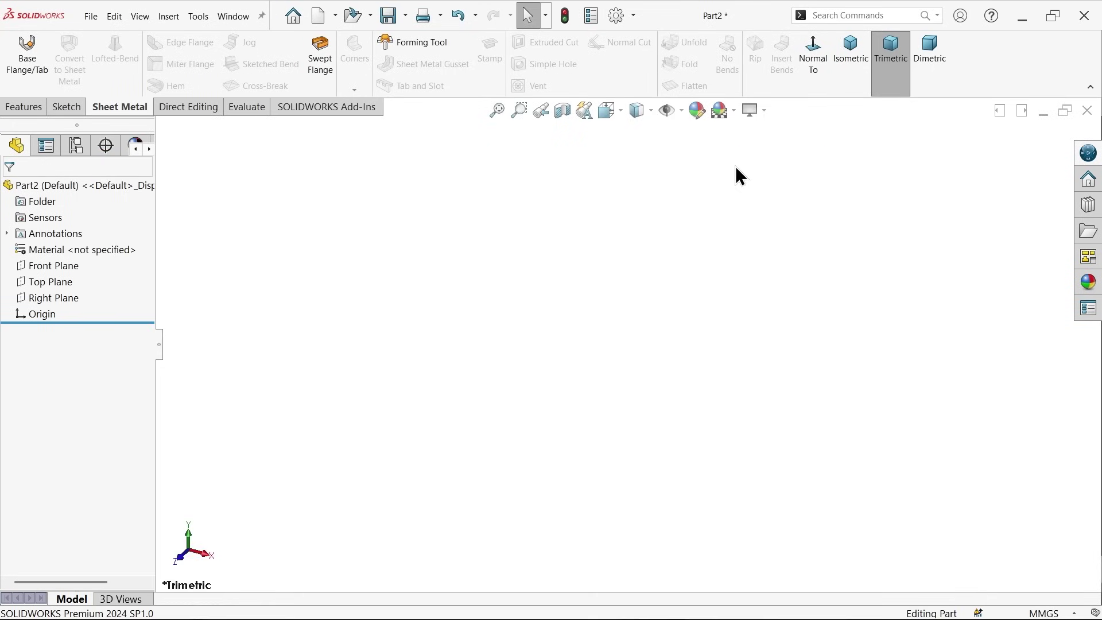
pyautogui.click(74, 265)
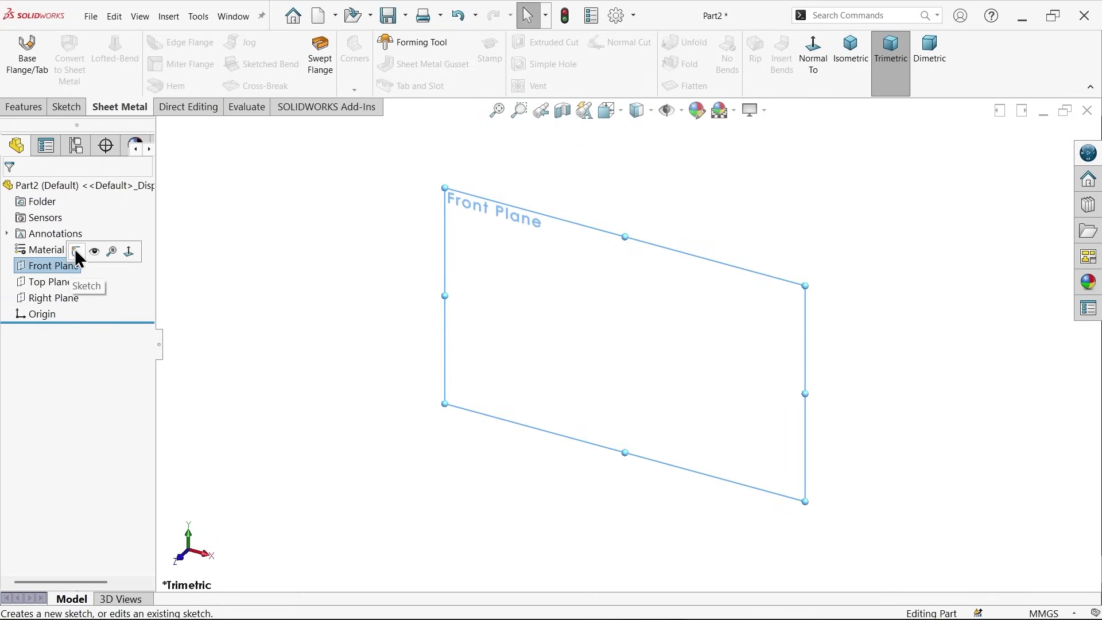
pyautogui.click(77, 252)
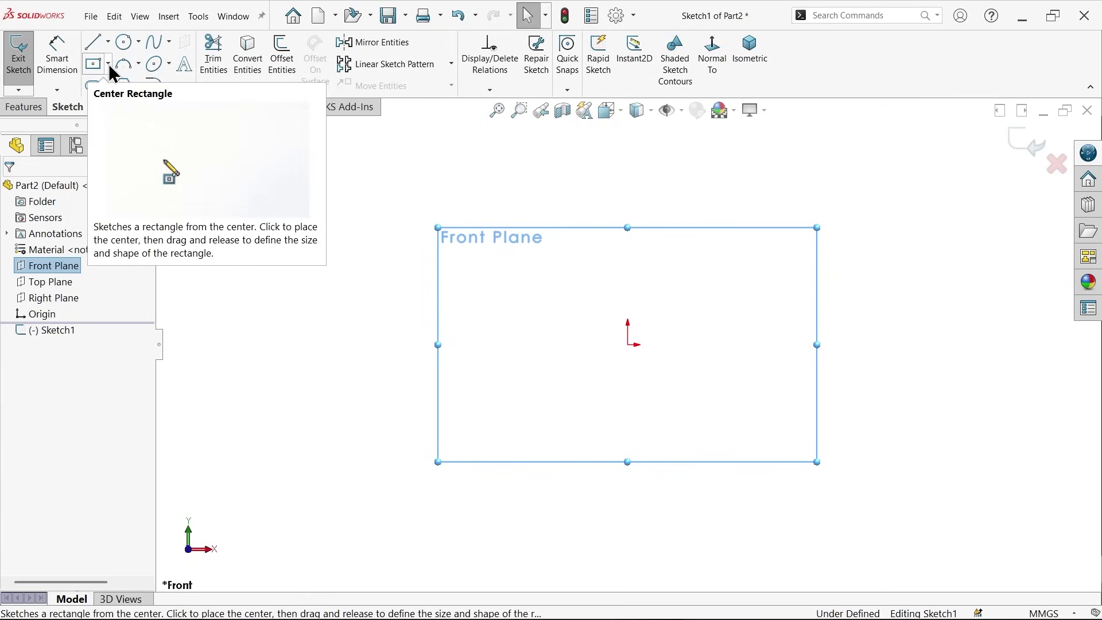
pyautogui.click(108, 64)
pyautogui.click(117, 100)
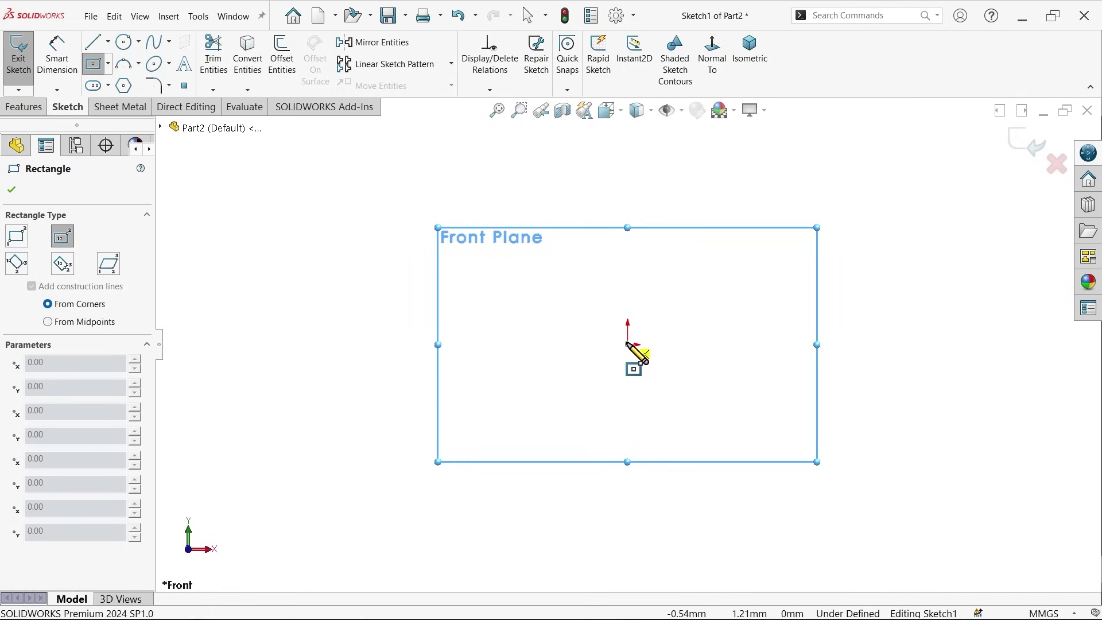
pyautogui.click(627, 344)
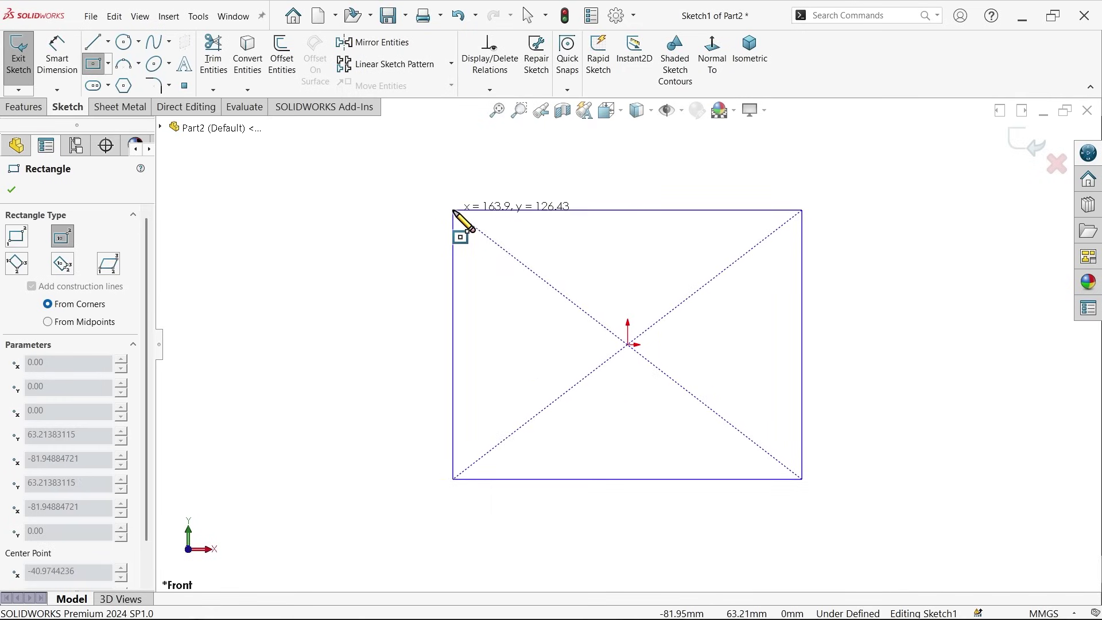
pyautogui.click(453, 209)
pyautogui.rightClick(397, 228)
pyautogui.click(397, 228)
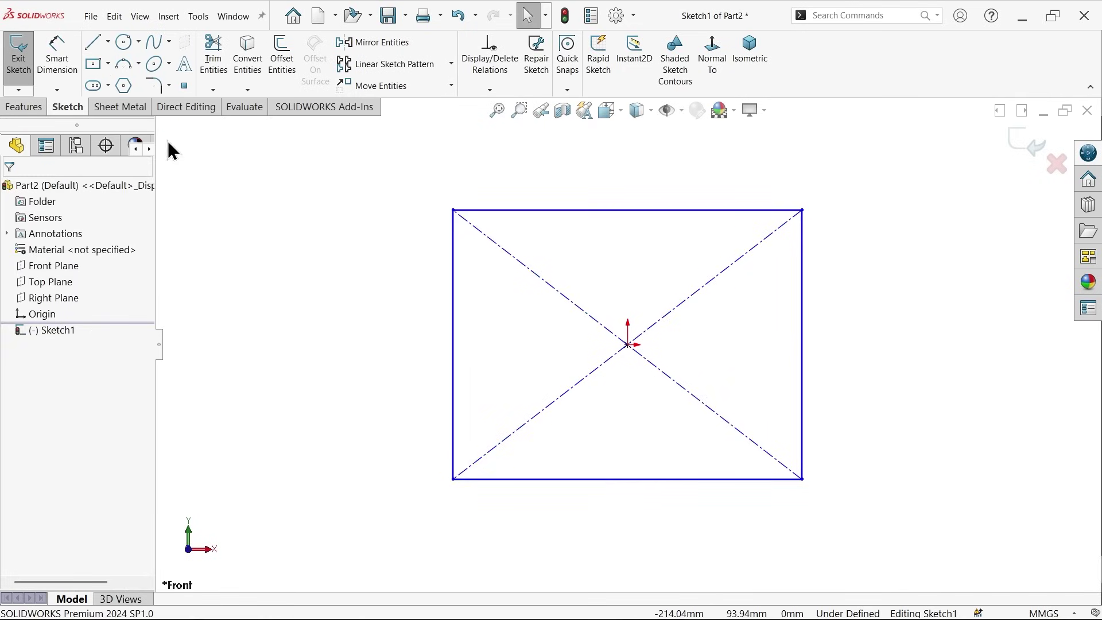
# Dimension the rectangle to 140 mm high and 180 mm wide.
pyautogui.click(57, 58)
pyautogui.click(454, 301)
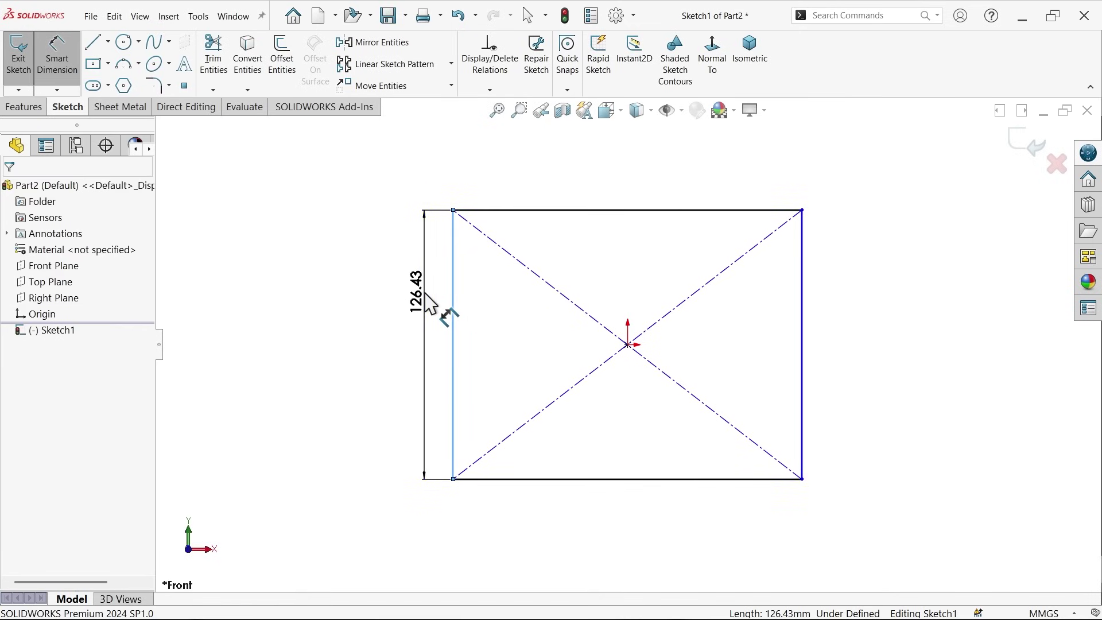
pyautogui.click(427, 304)
pyautogui.write('140')
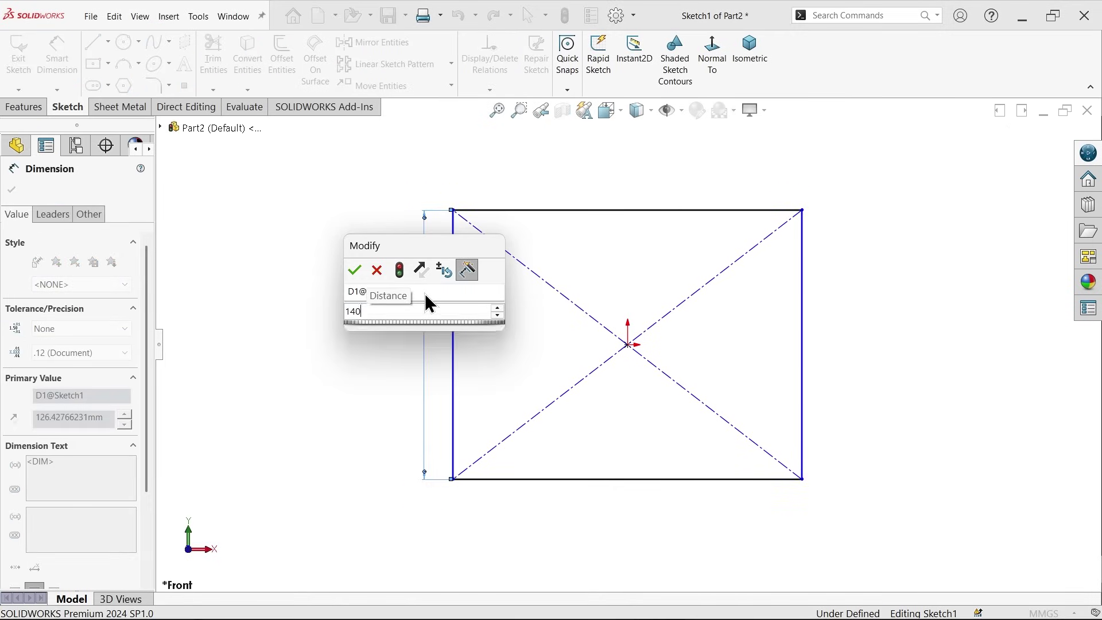
pyautogui.press('Return')
pyautogui.click(619, 210)
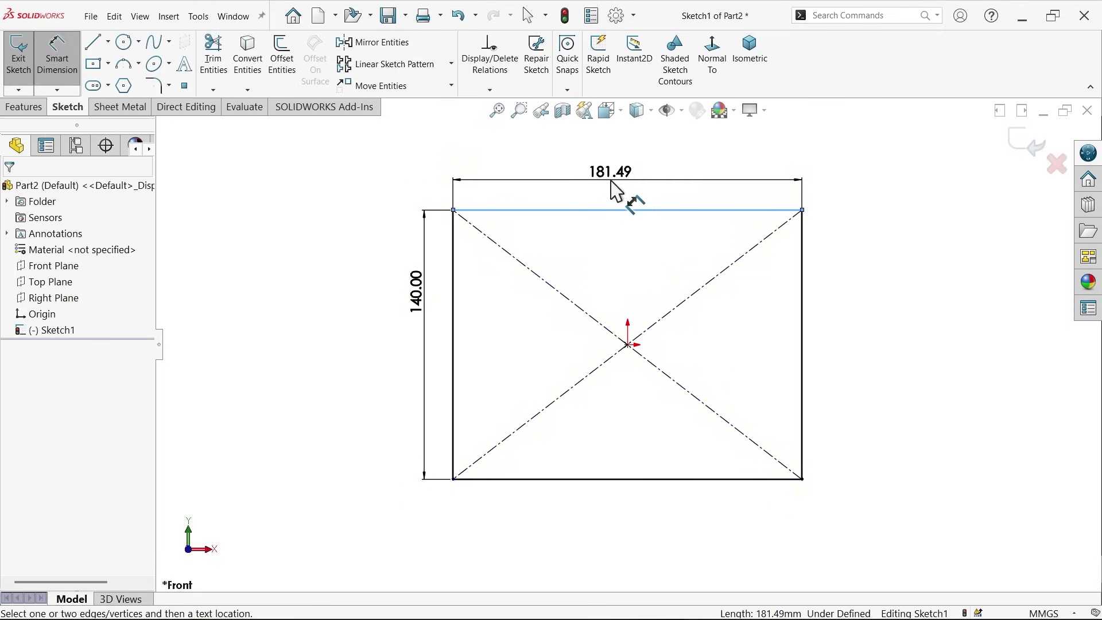
pyautogui.click(611, 181)
pyautogui.write('180')
pyautogui.press('Return')
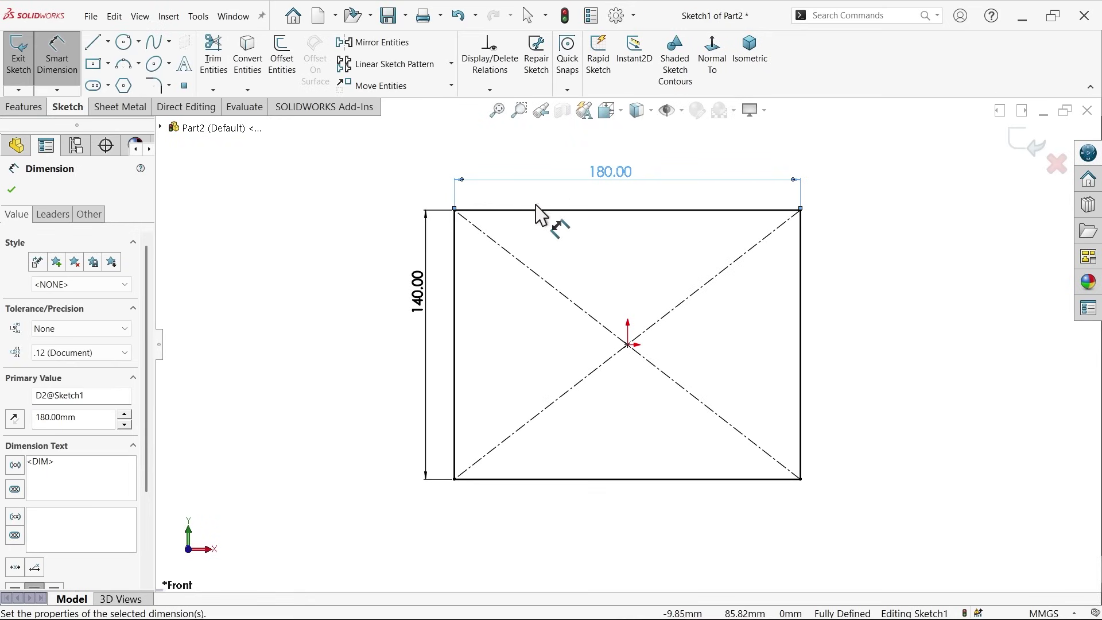
# Create a 5 mm thick base flange from the sketch in the reverse direction, with a K-factor of 0.5 and rectangular auto relief.
pyautogui.click(121, 114)
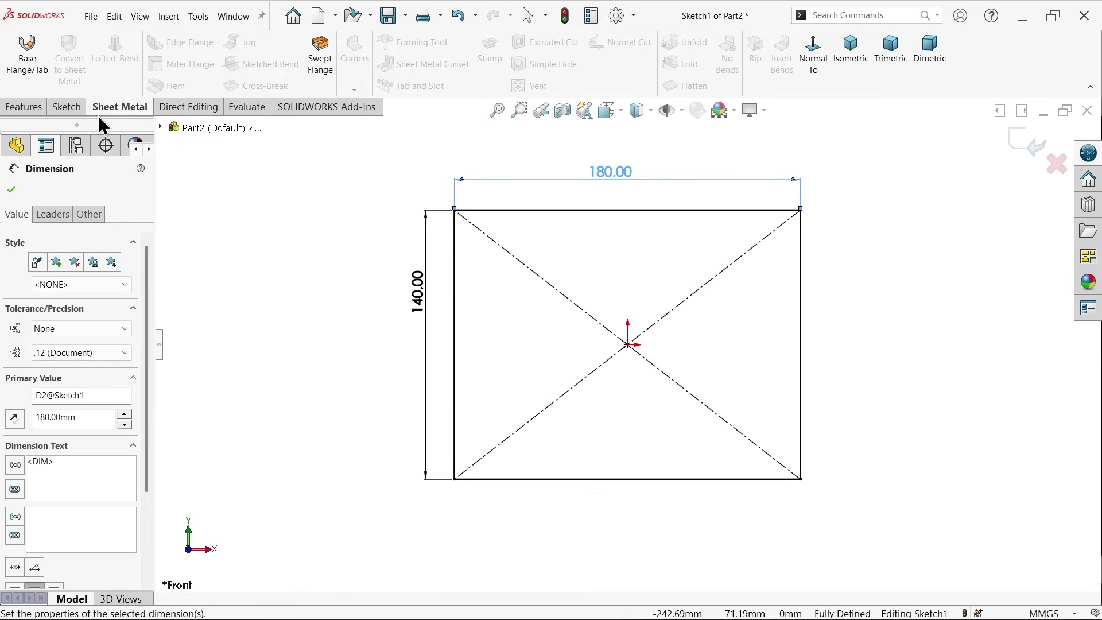
pyautogui.click(24, 71)
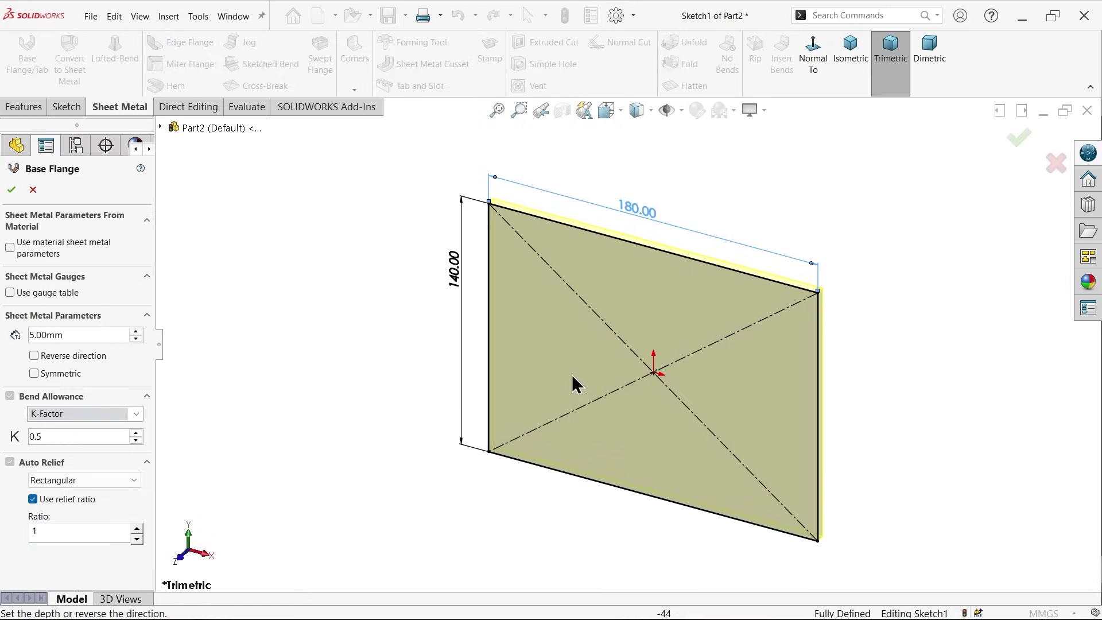
pyautogui.scroll(-6, 755, 410)
pyautogui.scroll(-4, 853, 226)
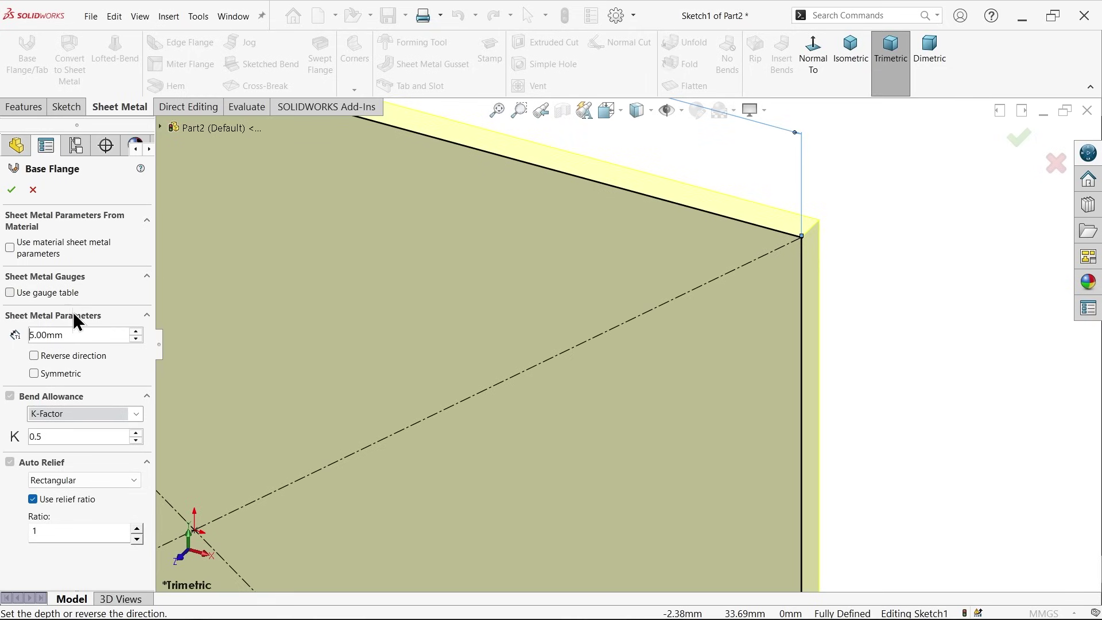
pyautogui.moveTo(84, 341); pyautogui.dragTo(19, 336)
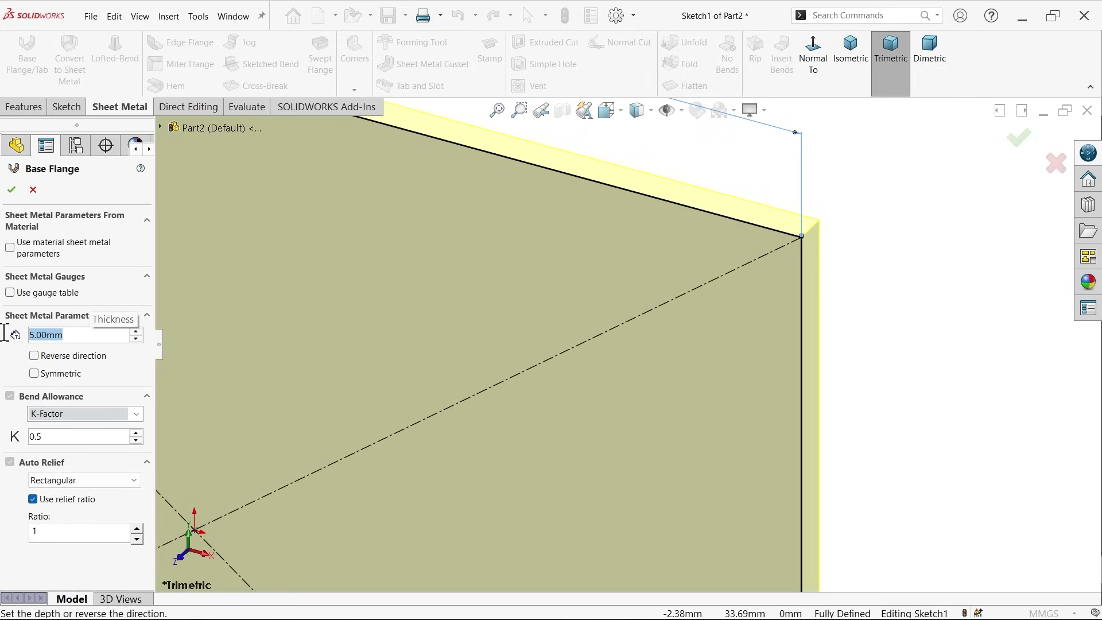
pyautogui.click(34, 355)
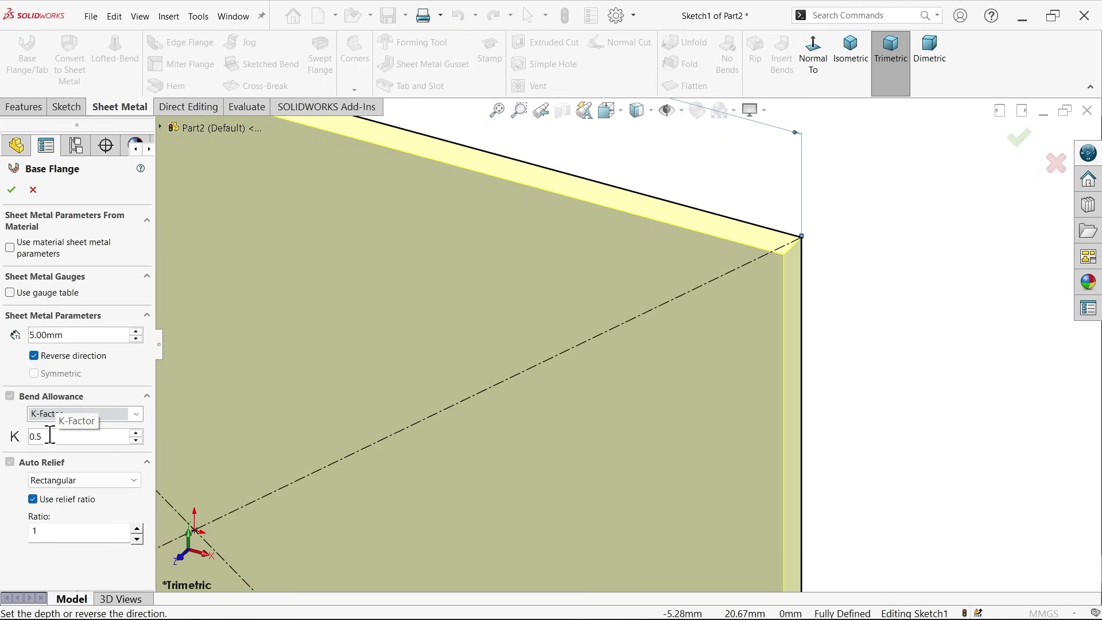
pyautogui.moveTo(50, 433); pyautogui.dragTo(18, 432)
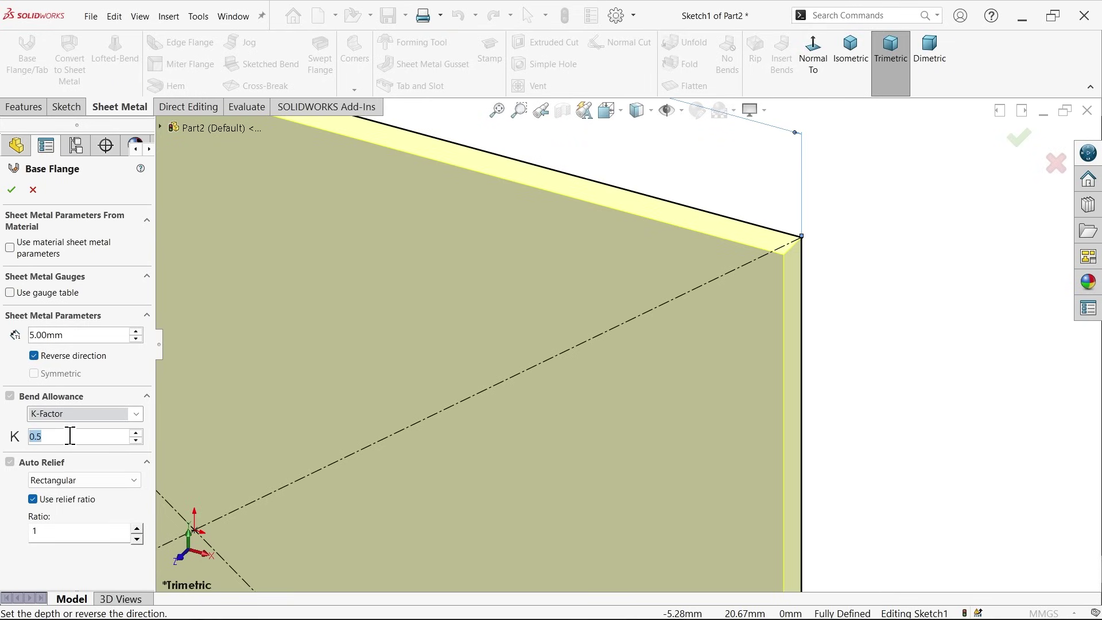
pyautogui.click(52, 484)
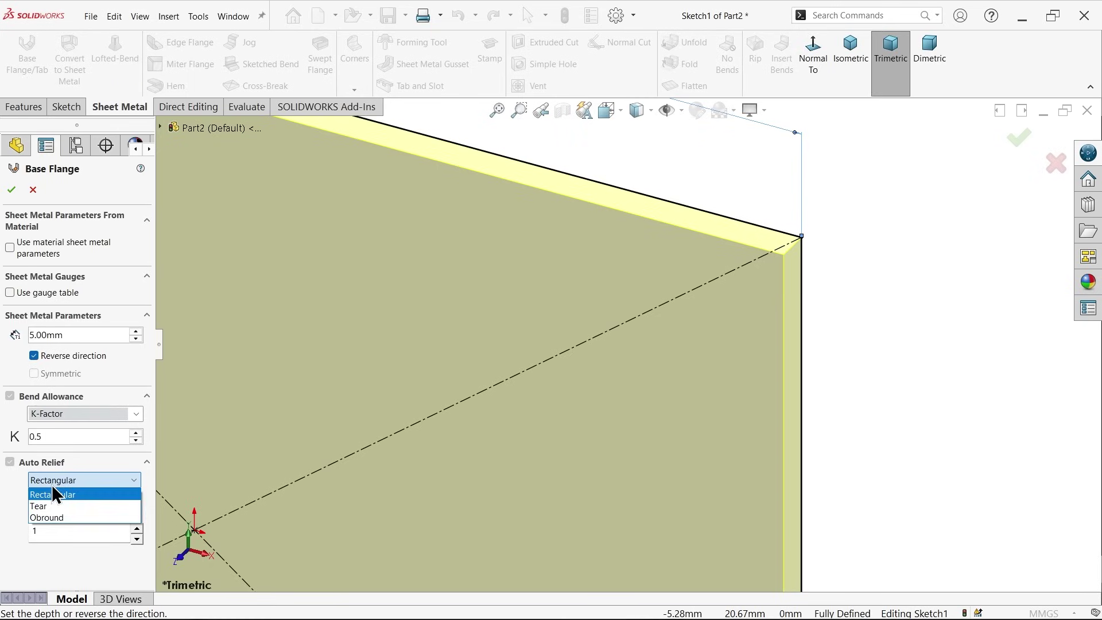
pyautogui.click(52, 488)
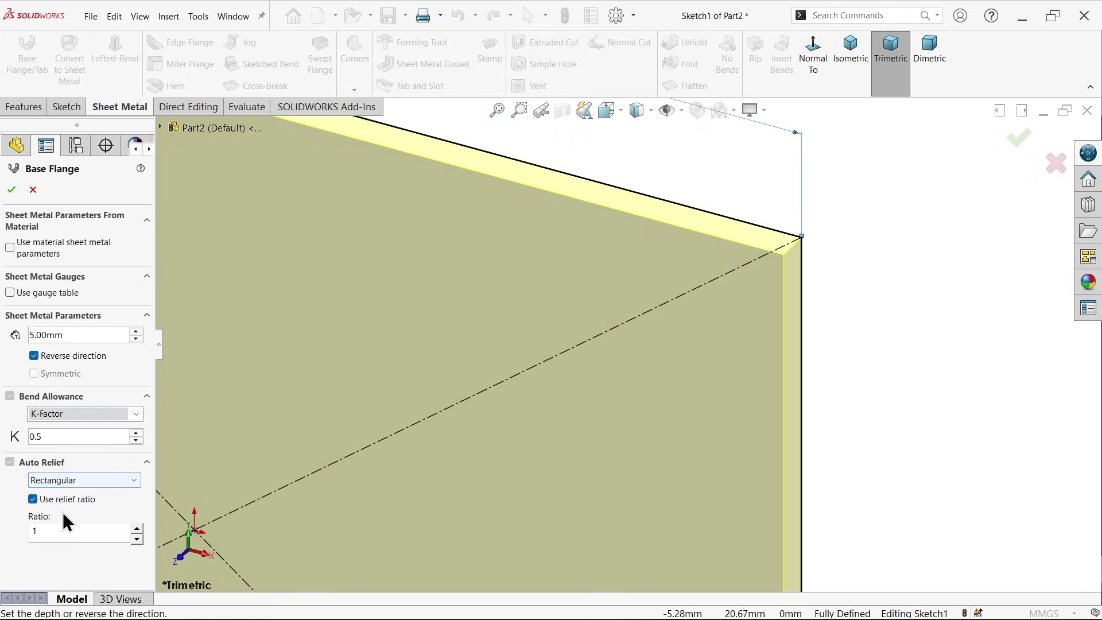
pyautogui.click(12, 189)
pyautogui.scroll(5, 540, 436)
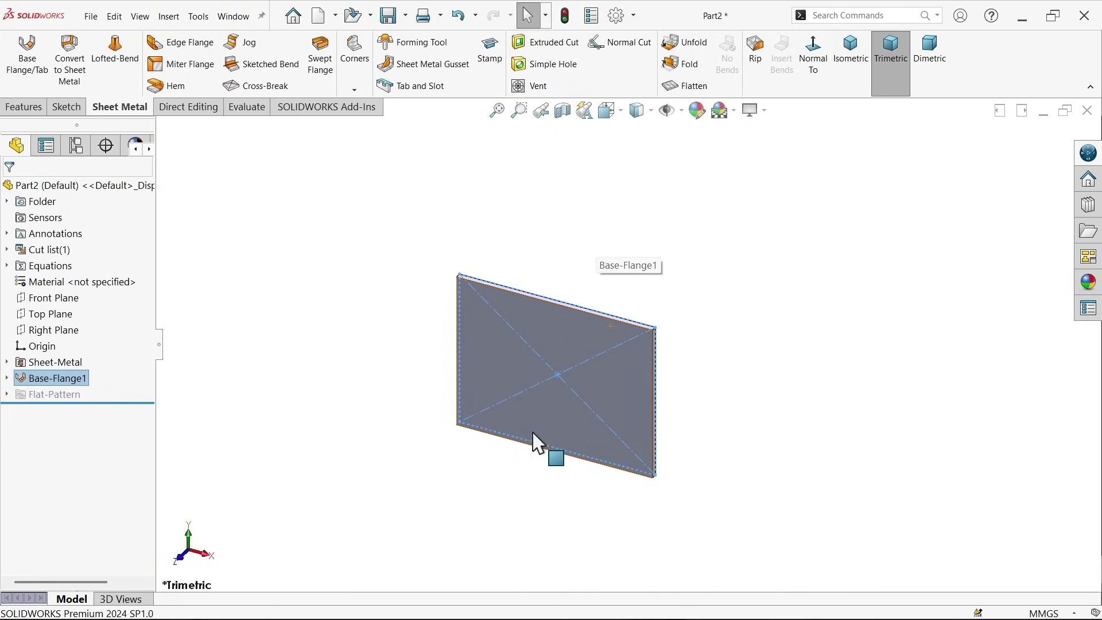
pyautogui.scroll(-3, 517, 453)
pyautogui.click(289, 278)
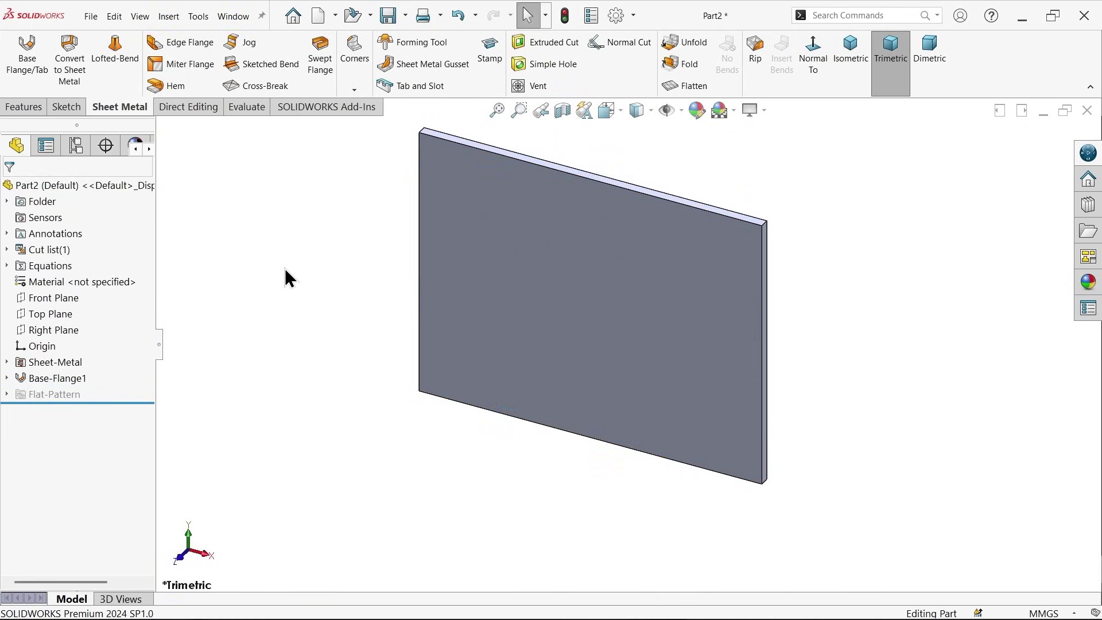
# Apply a bright green color to the whole part and toggle the RealView graphics display.
pyautogui.click(106, 187)
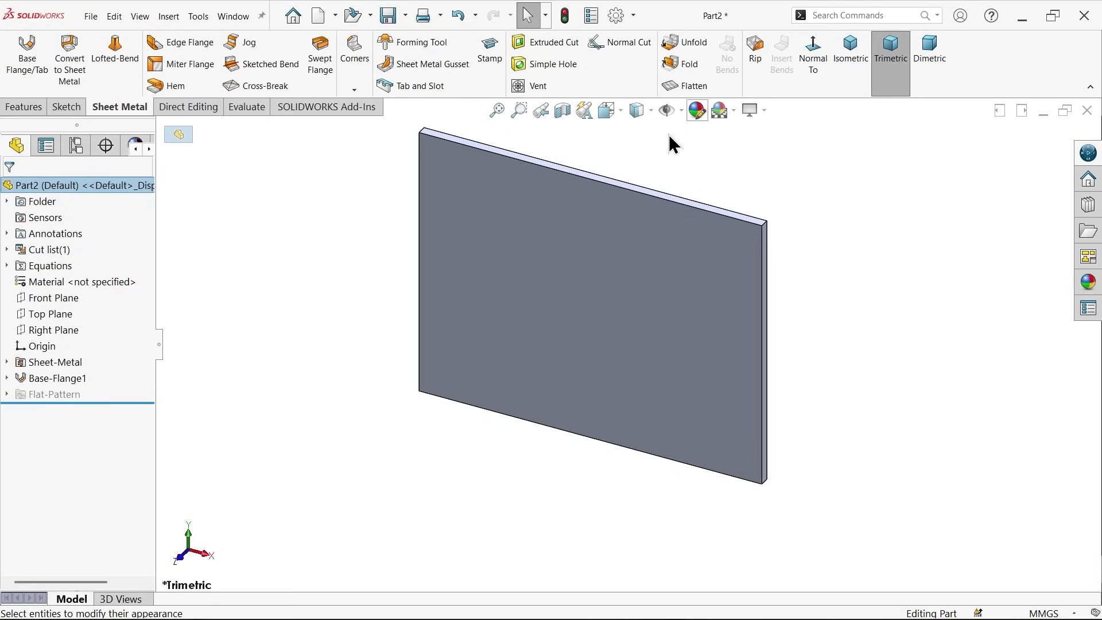
pyautogui.click(71, 513)
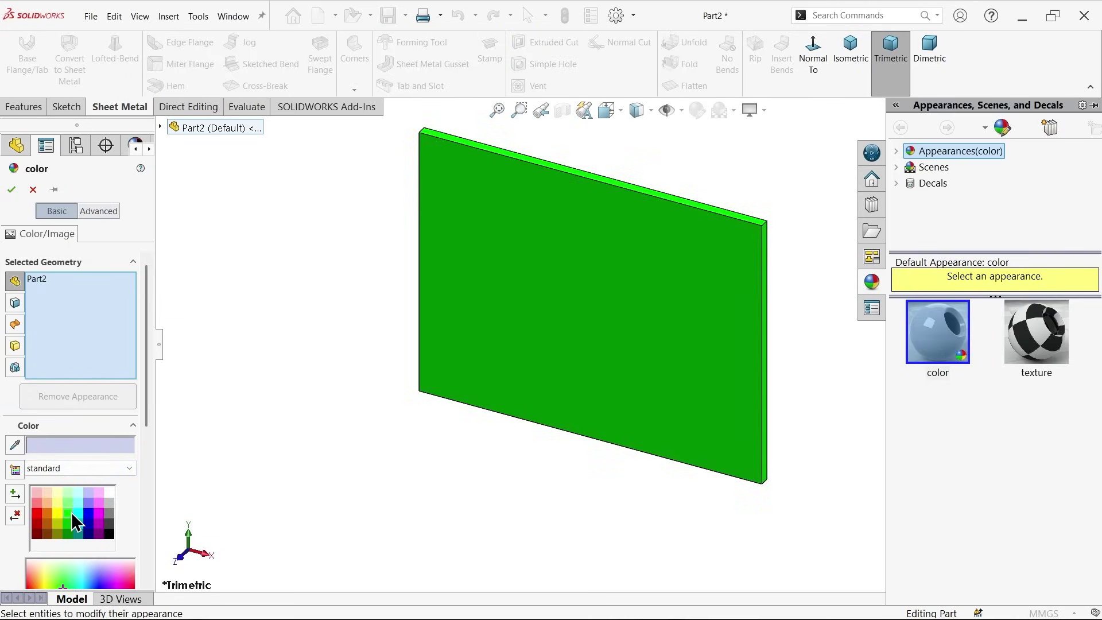
pyautogui.click(11, 190)
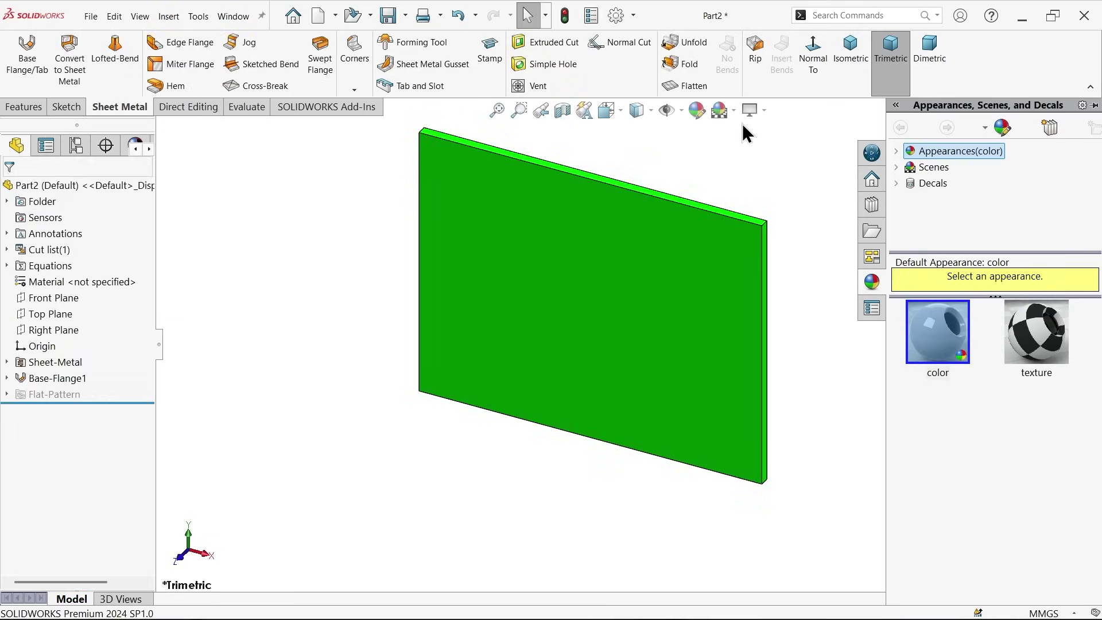
pyautogui.click(766, 110)
pyautogui.click(765, 130)
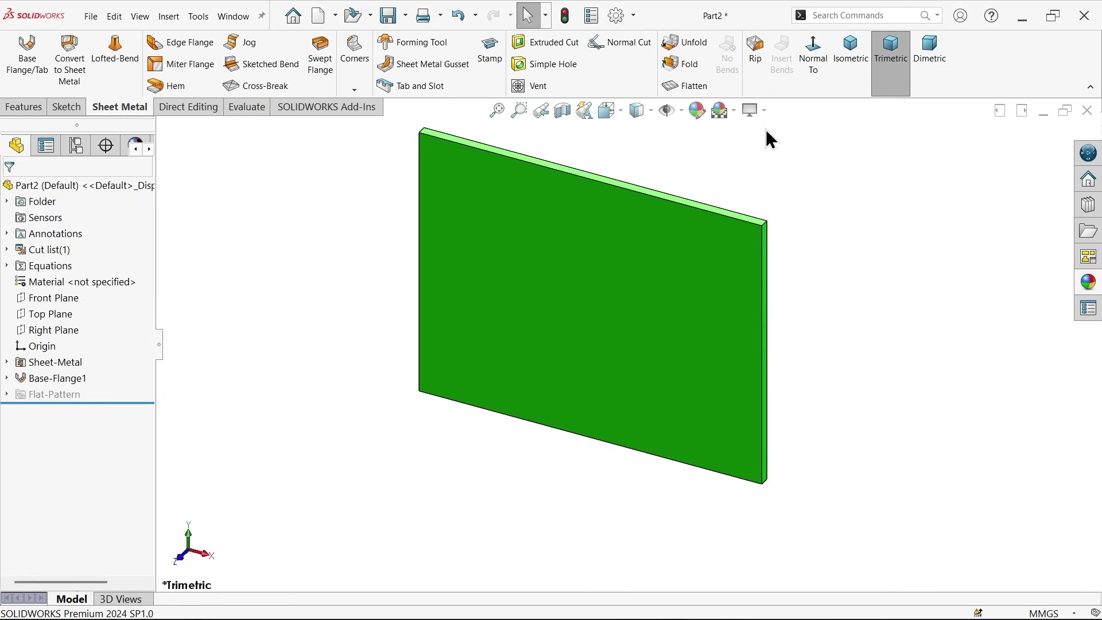
pyautogui.moveTo(766, 129); pyautogui.dragTo(746, 251, button='middle')
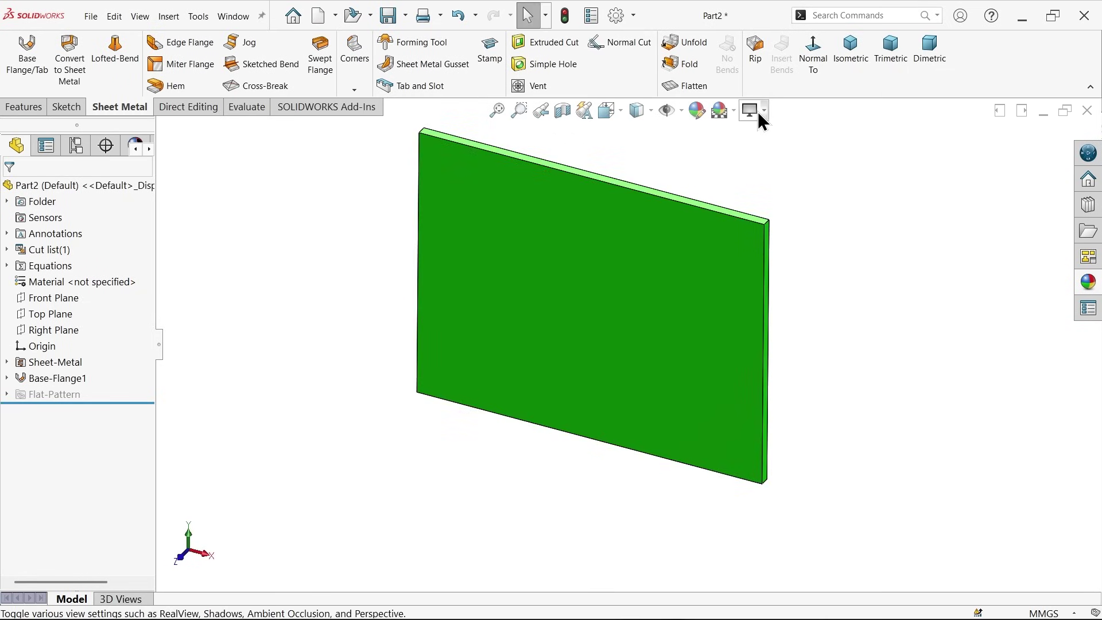
# Start an edge flange on the two vertical side edges of the base plate, pulled forward about 148 mm at 90 degrees.
pyautogui.click(190, 46)
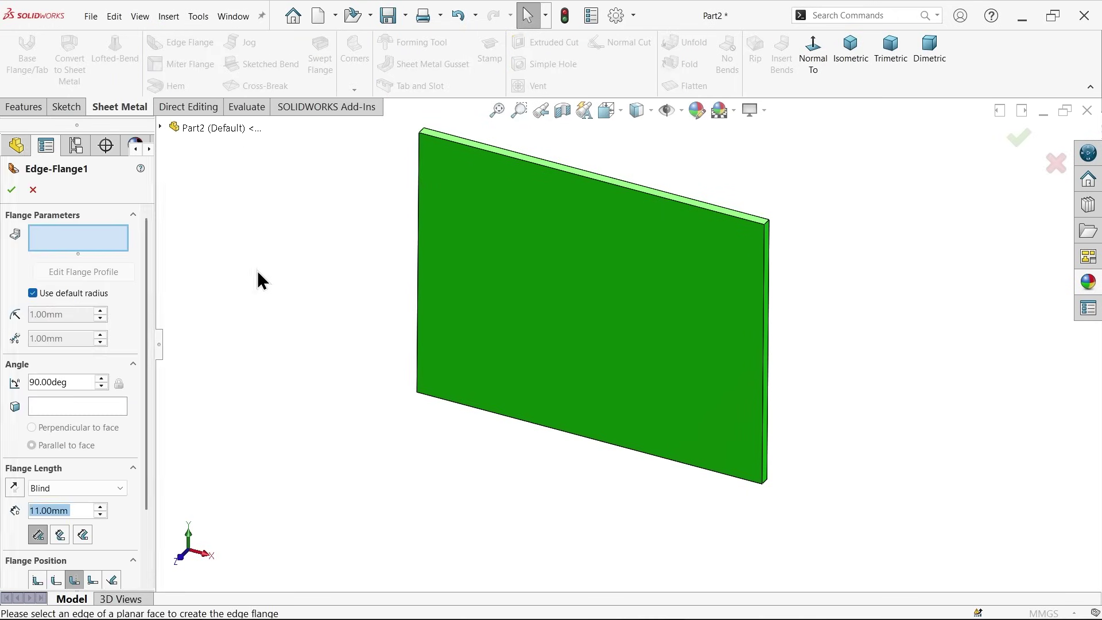
pyautogui.click(421, 348)
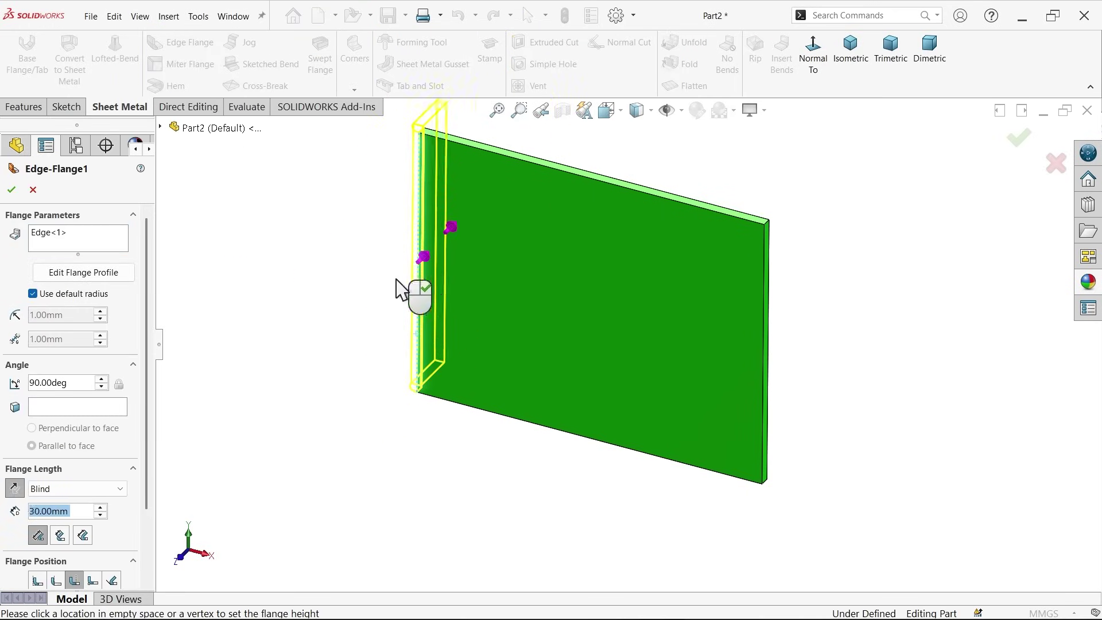
pyautogui.click(244, 379)
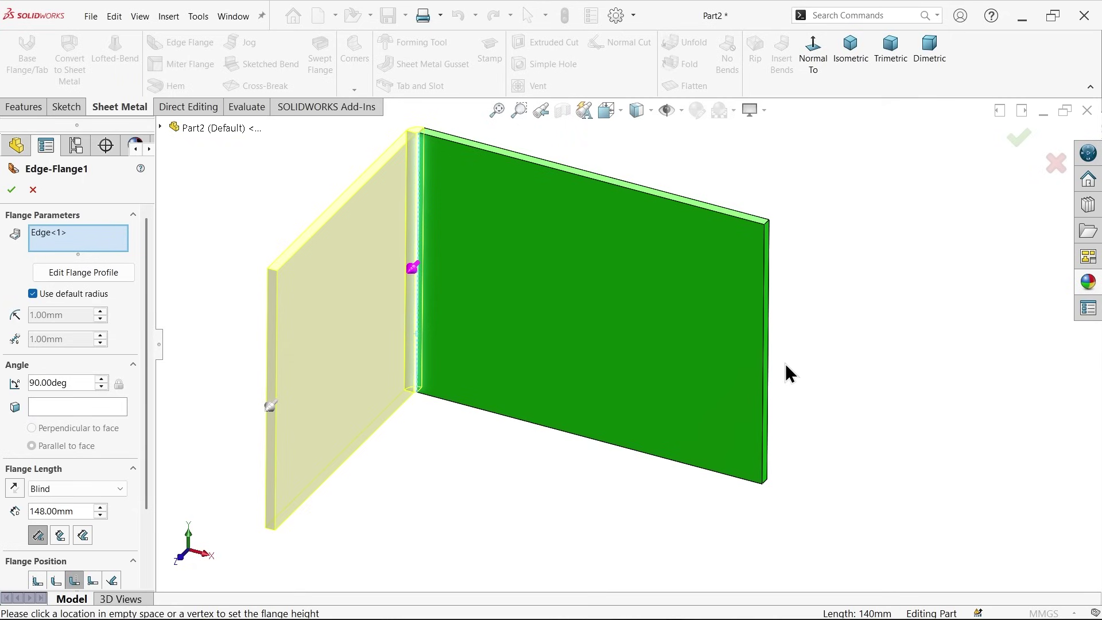
pyautogui.click(767, 376)
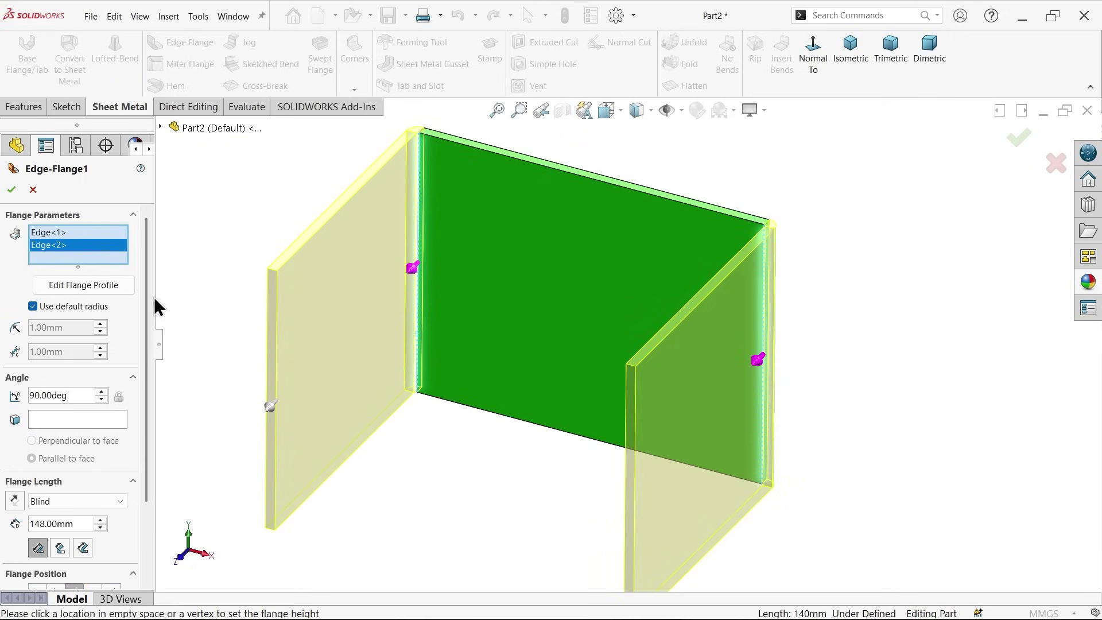
# Override the default bend radius of the two side flanges with 10 mm.
pyautogui.click(35, 306)
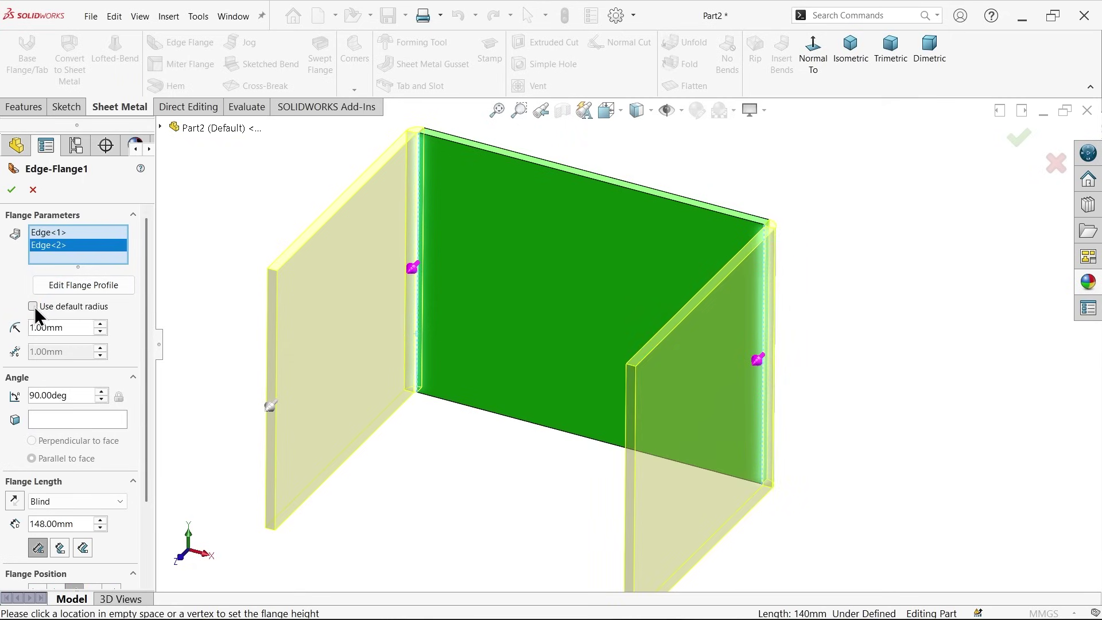
pyautogui.moveTo(82, 325); pyautogui.dragTo(29, 324)
pyautogui.write('10')
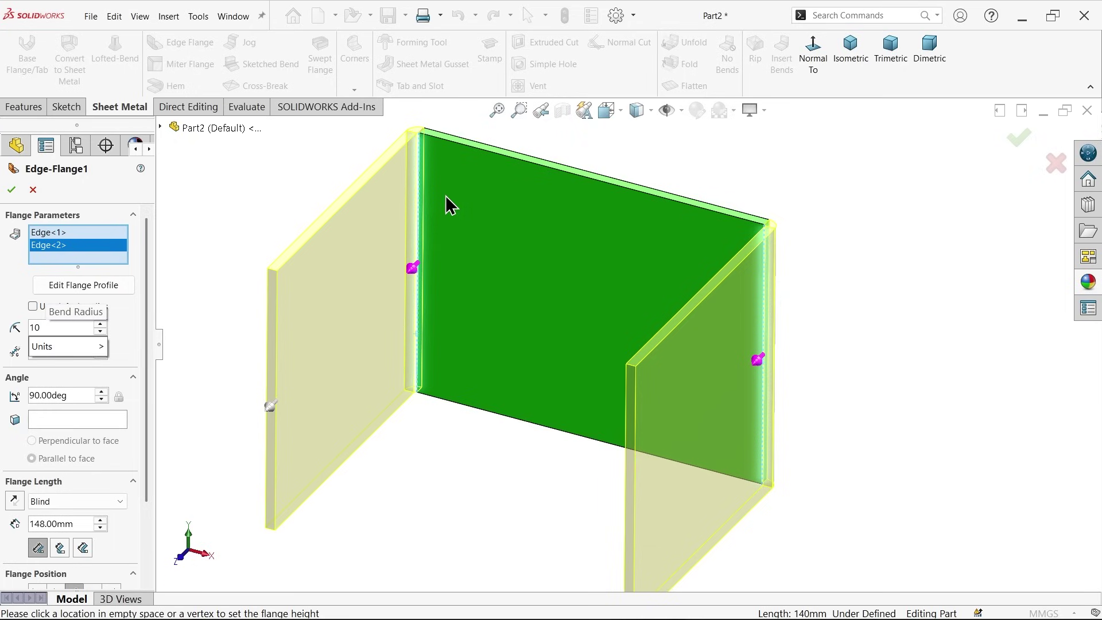
pyautogui.scroll(-3, 424, 172)
pyautogui.press('Return')
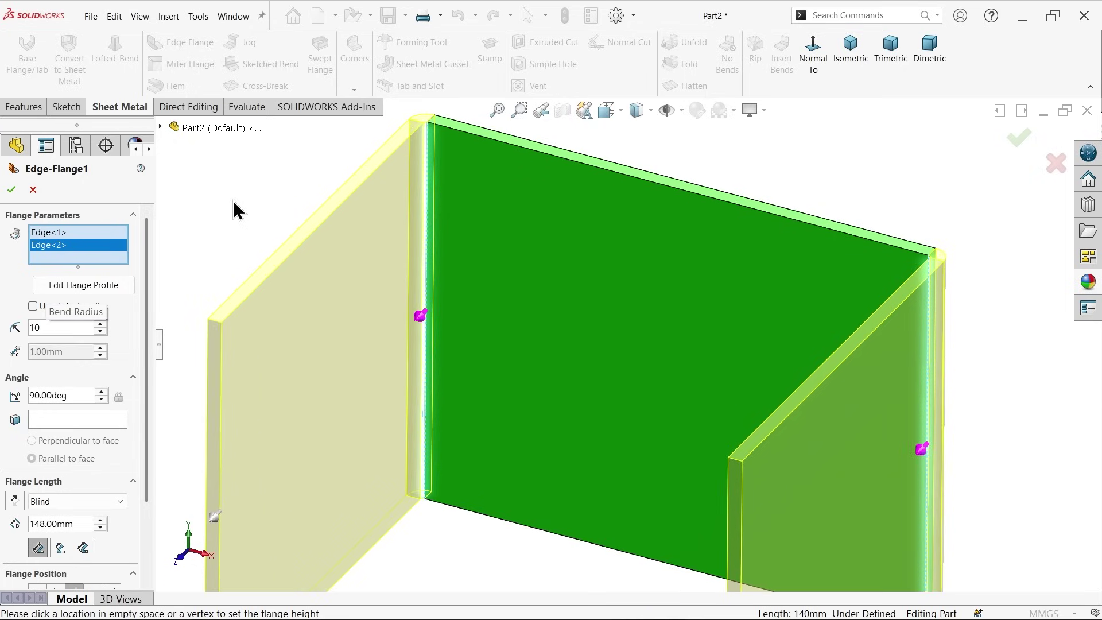
pyautogui.press('z')
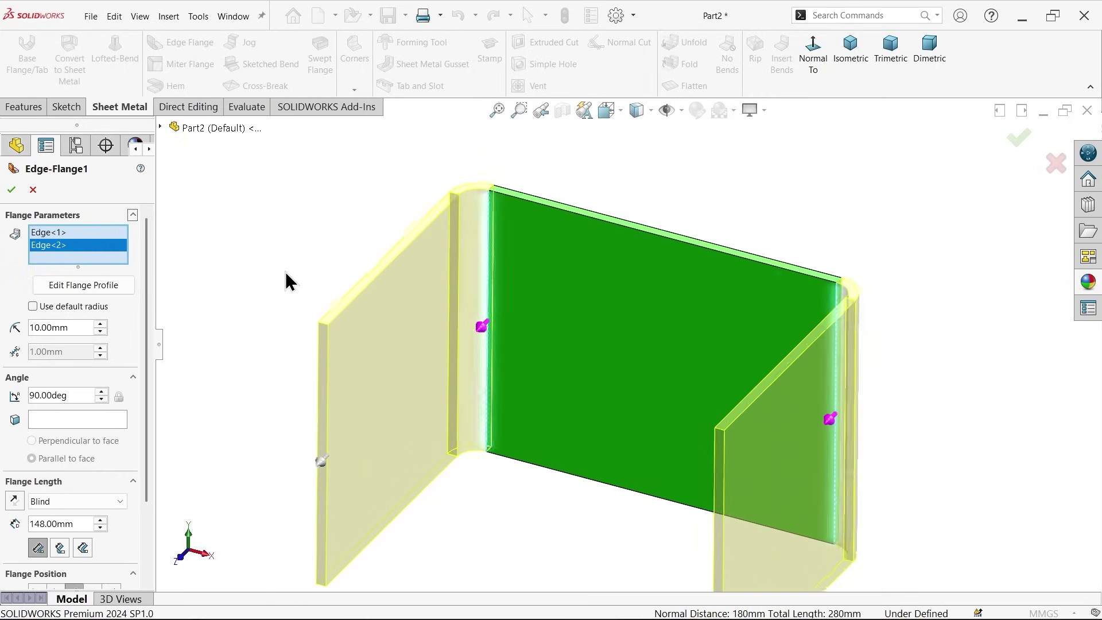
pyautogui.press('z')
# Set the blind length of both side flanges to 160 mm.
pyautogui.moveTo(71, 393); pyautogui.dragTo(25, 390)
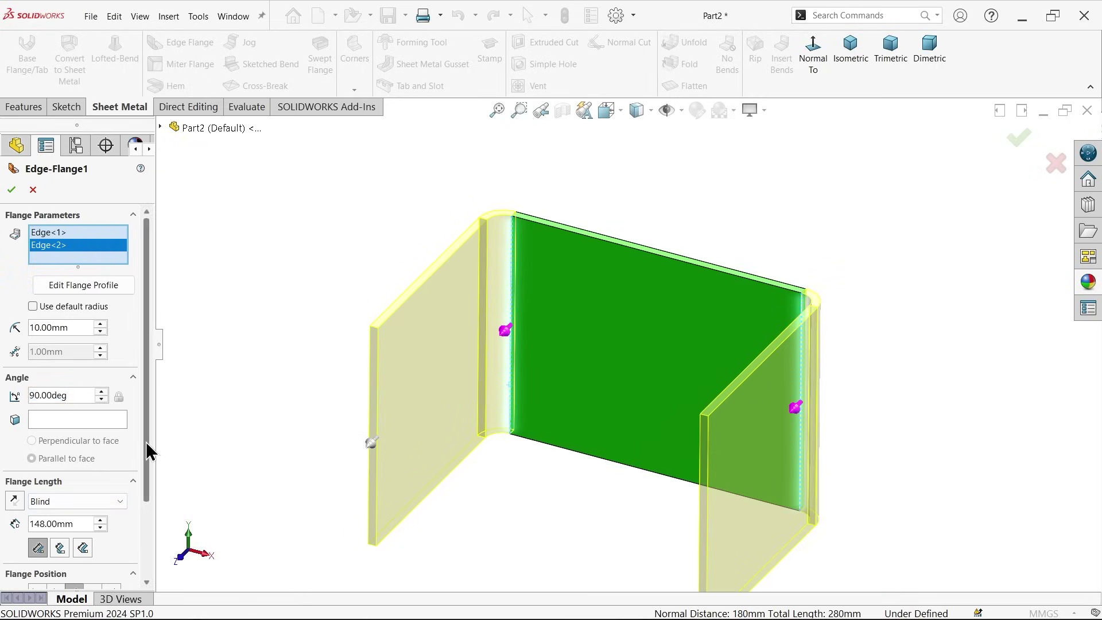
pyautogui.moveTo(147, 450); pyautogui.dragTo(119, 511)
pyautogui.moveTo(79, 425); pyautogui.dragTo(36, 425)
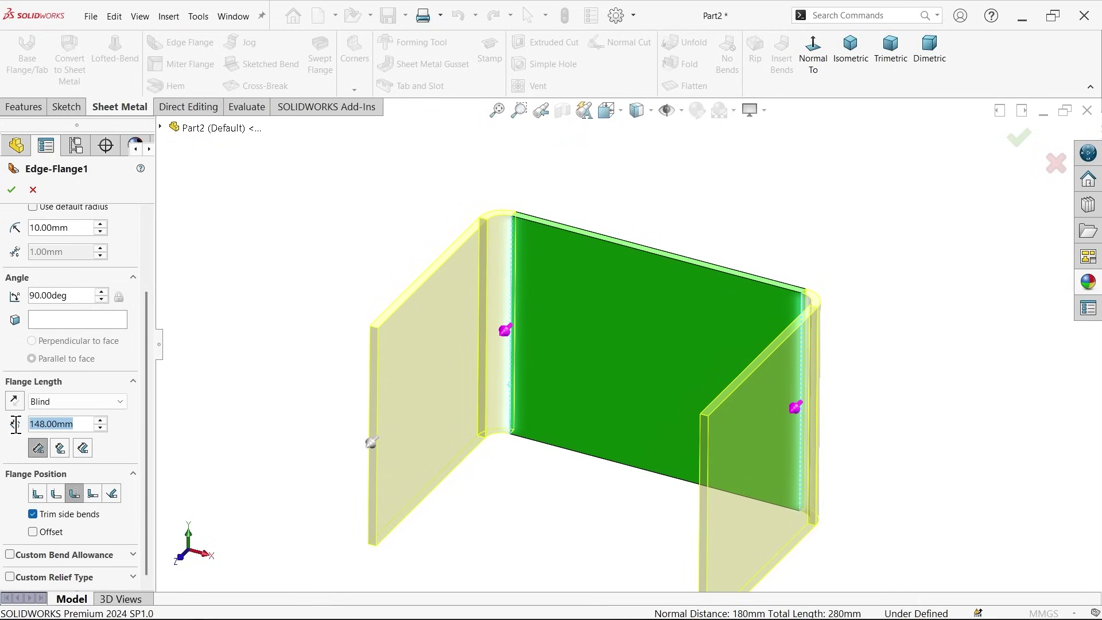
pyautogui.write('160')
pyautogui.press('Return')
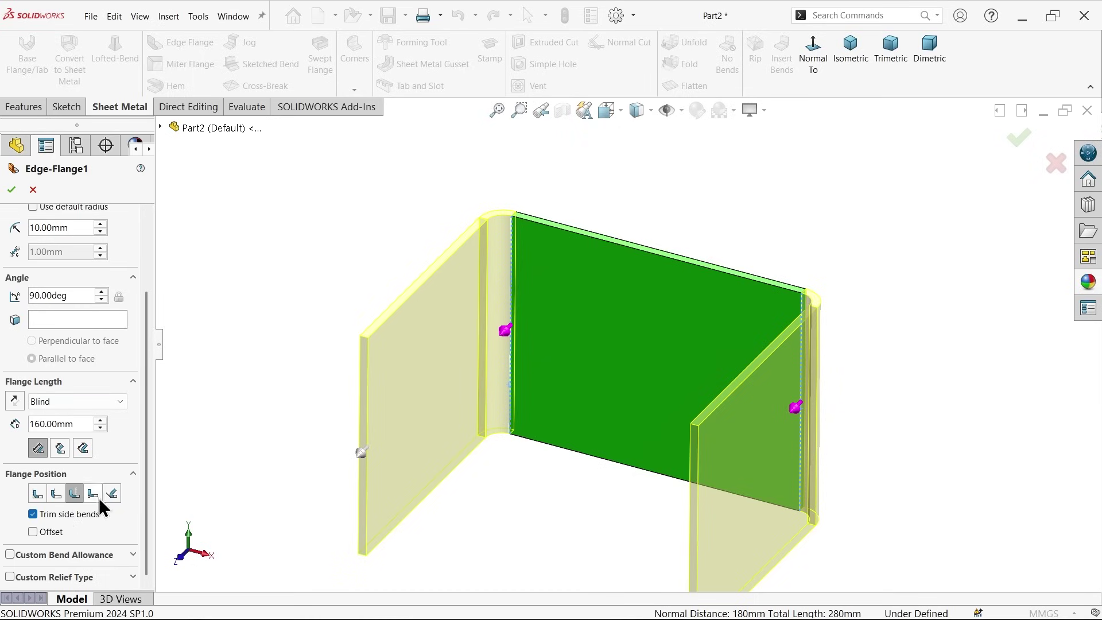
# Set the side flanges' position to Material Inside, check the bends in the top view, and create the flanges.
pyautogui.scroll(-3, 482, 281)
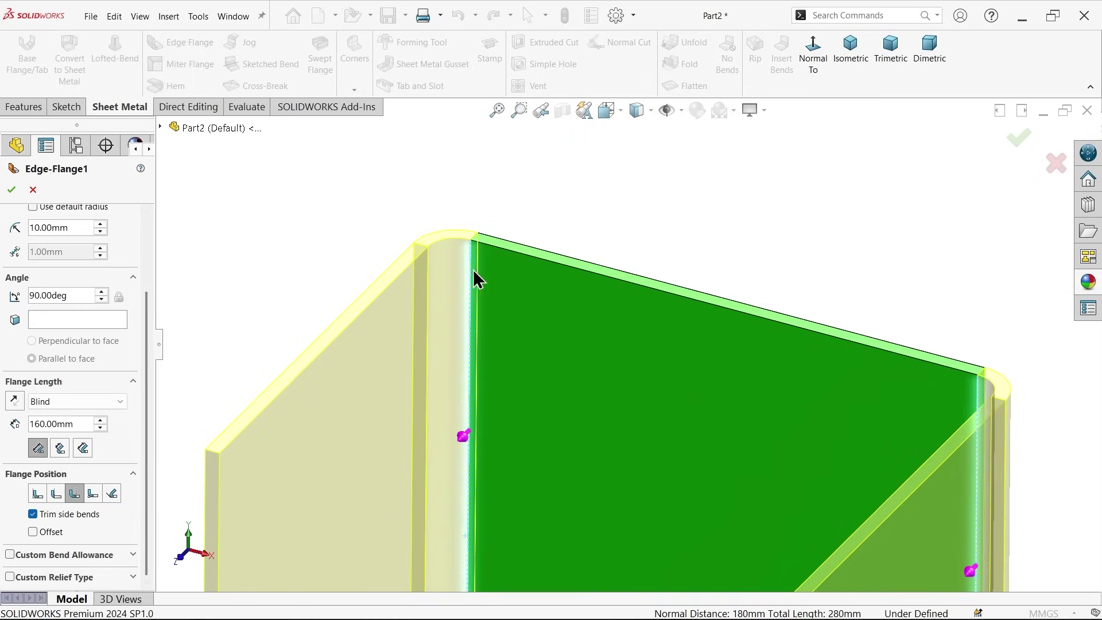
pyautogui.click(617, 111)
pyautogui.click(480, 308)
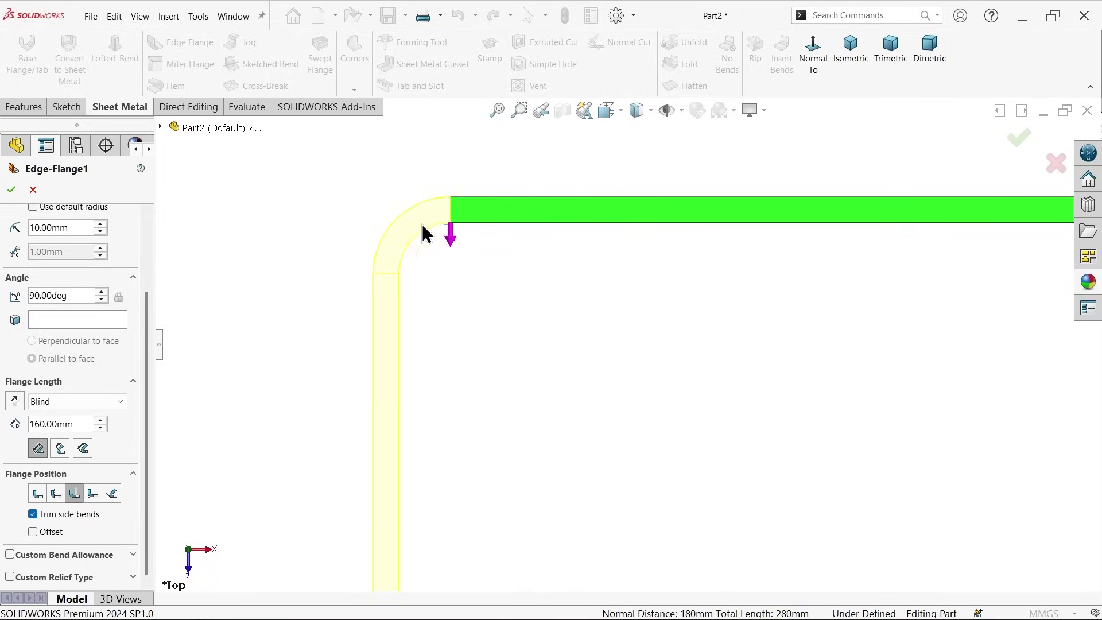
pyautogui.click(35, 494)
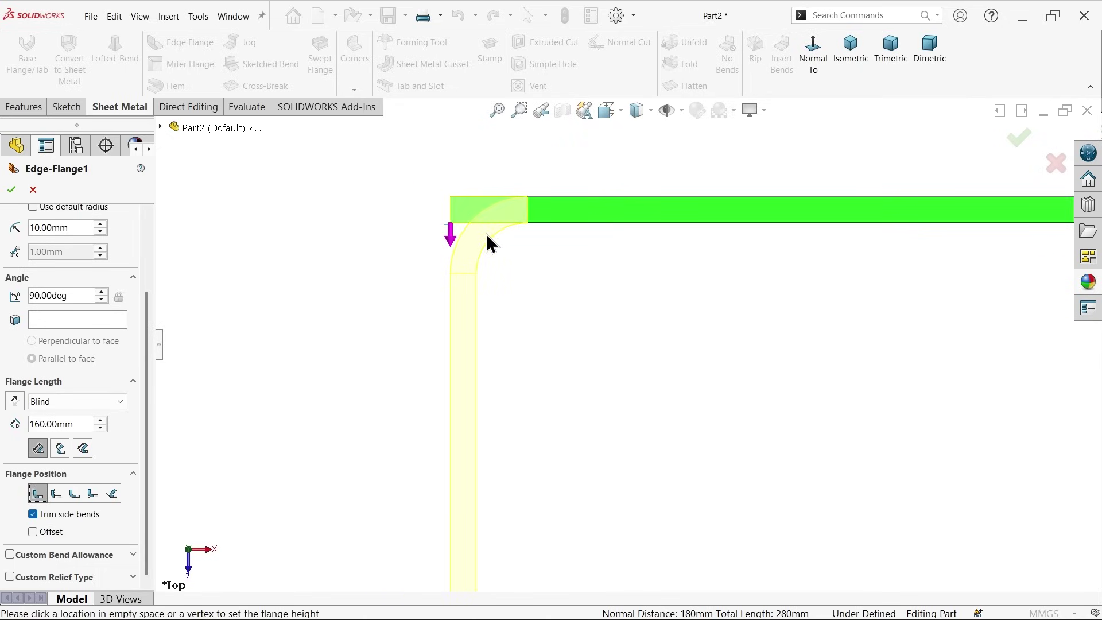
pyautogui.press('f')
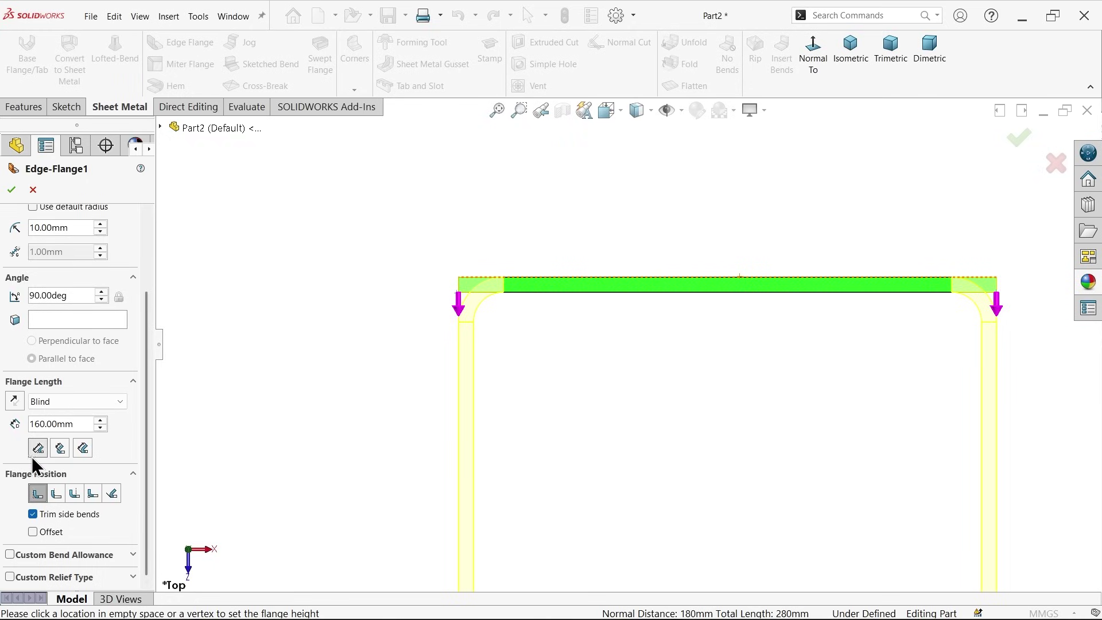
pyautogui.scroll(-3, 503, 278)
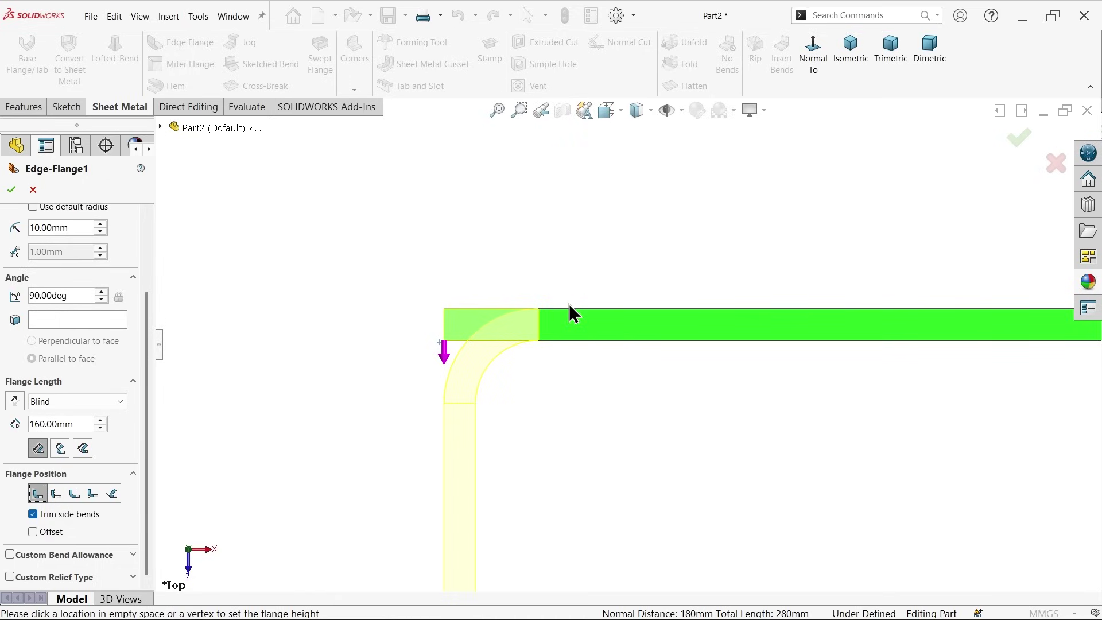
pyautogui.scroll(-1, 569, 304)
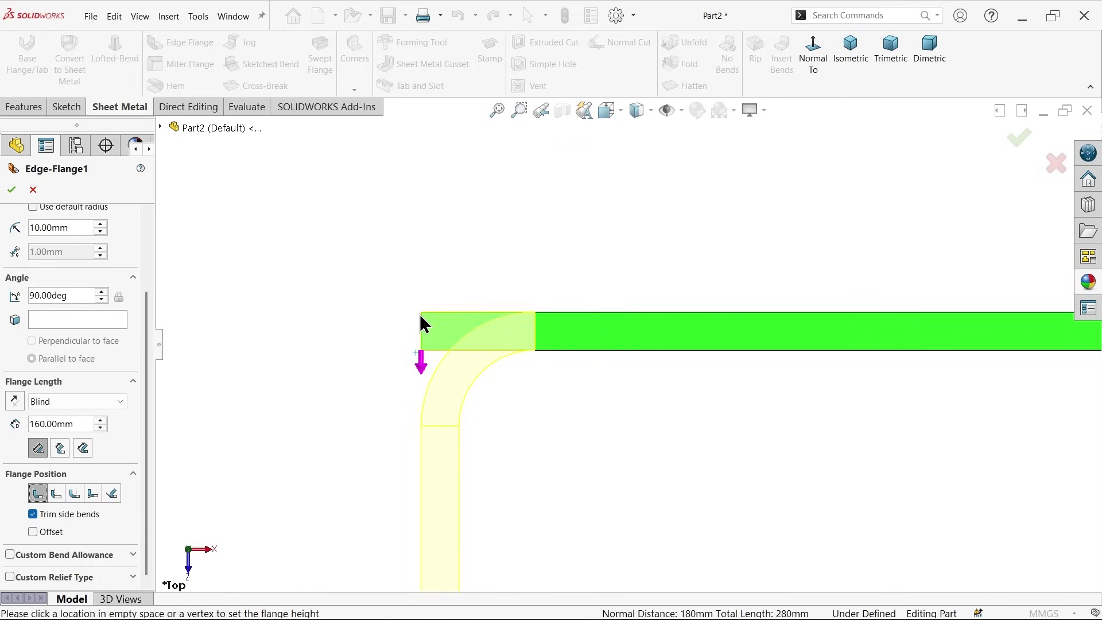
pyautogui.scroll(-6, 421, 350)
pyautogui.scroll(3, 671, 401)
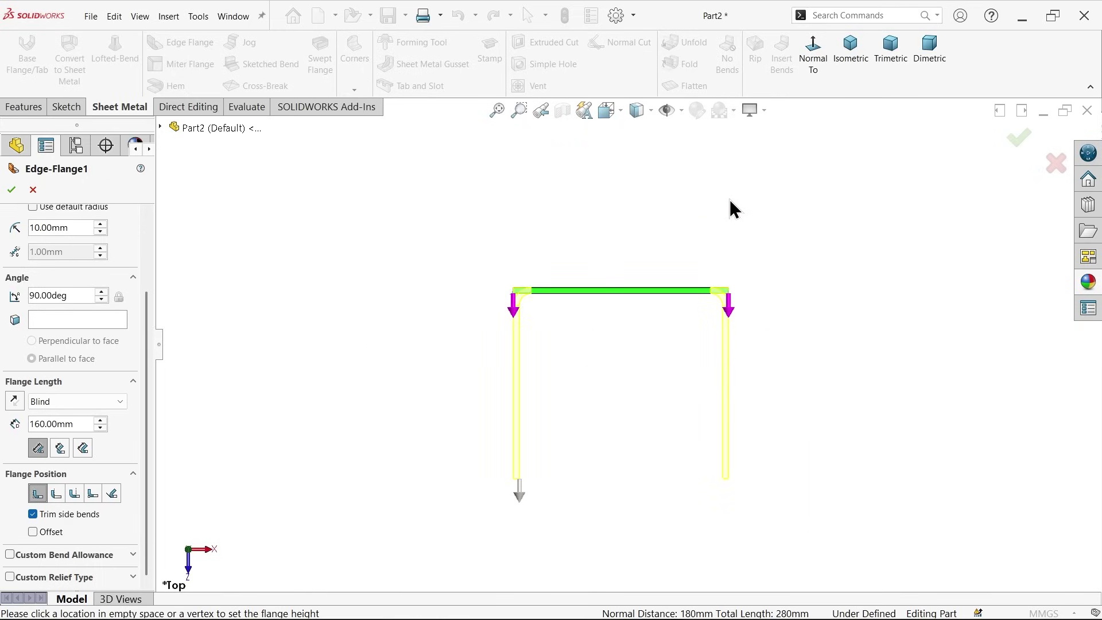
pyautogui.click(865, 59)
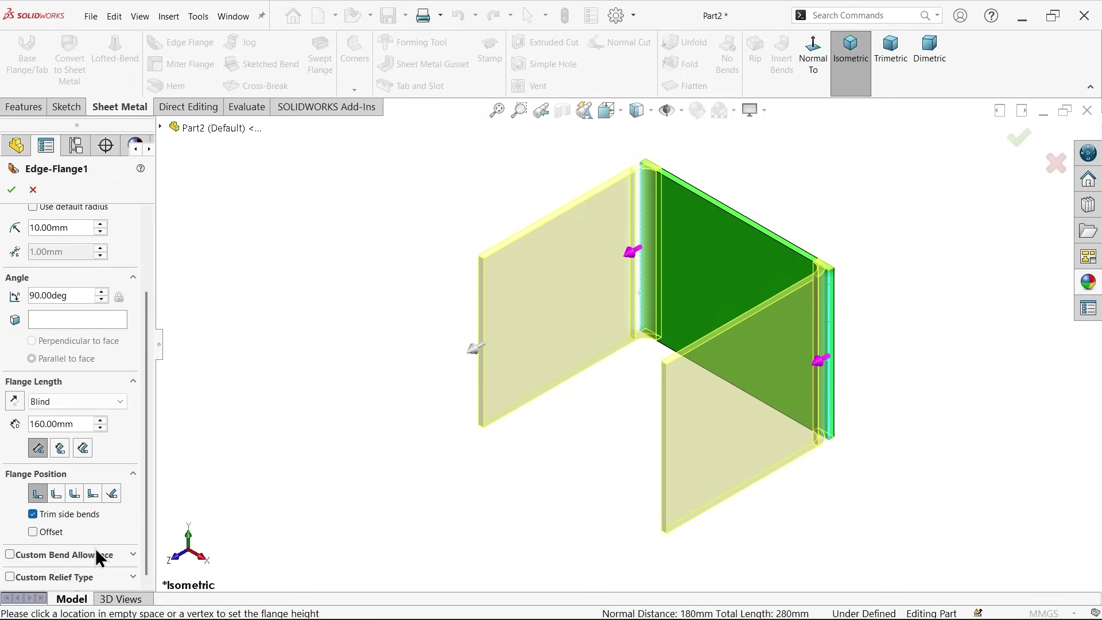
pyautogui.click(12, 189)
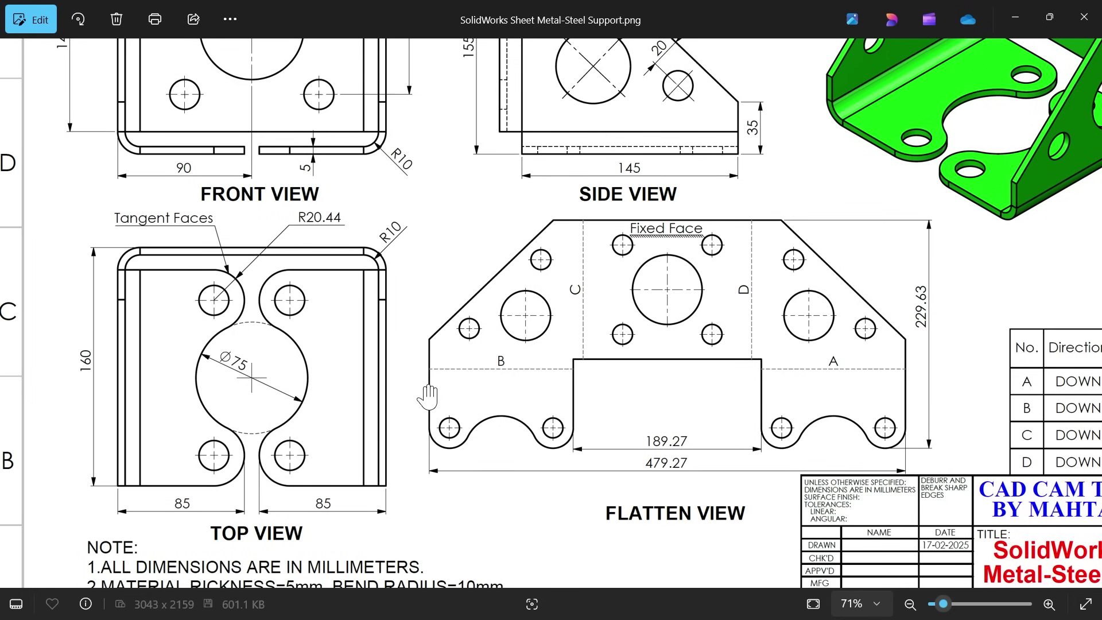
# Examine the front, side, top and flattened views of the bracket in the reference drawing image and return to SOLIDWORKS.
pyautogui.scroll(-3, 439, 355)
pyautogui.scroll(-1, 524, 259)
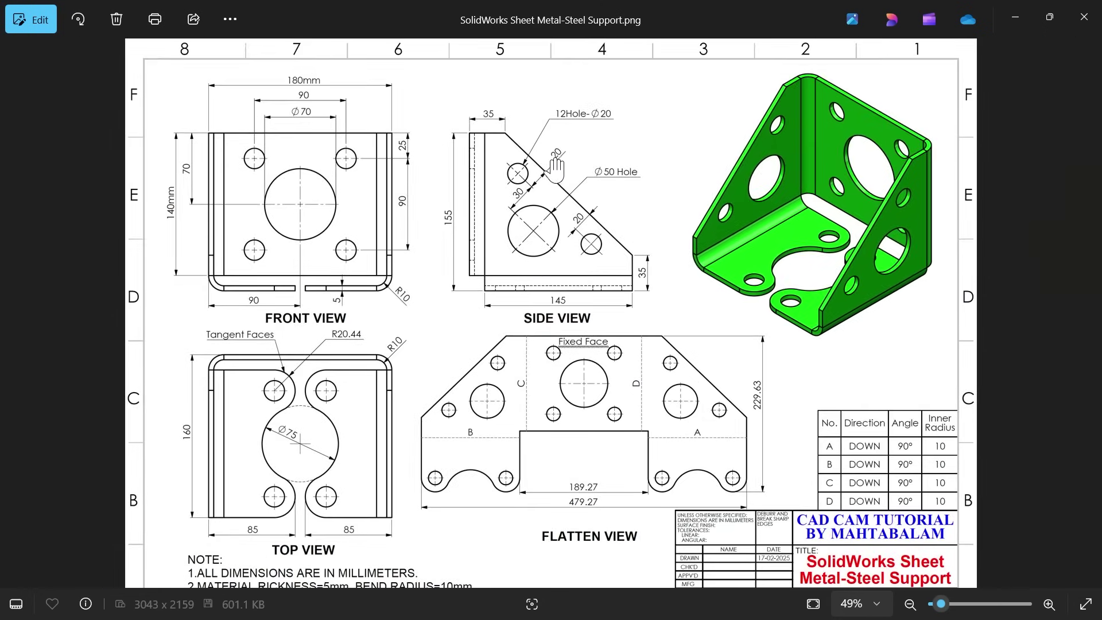
pyautogui.scroll(4, 553, 171)
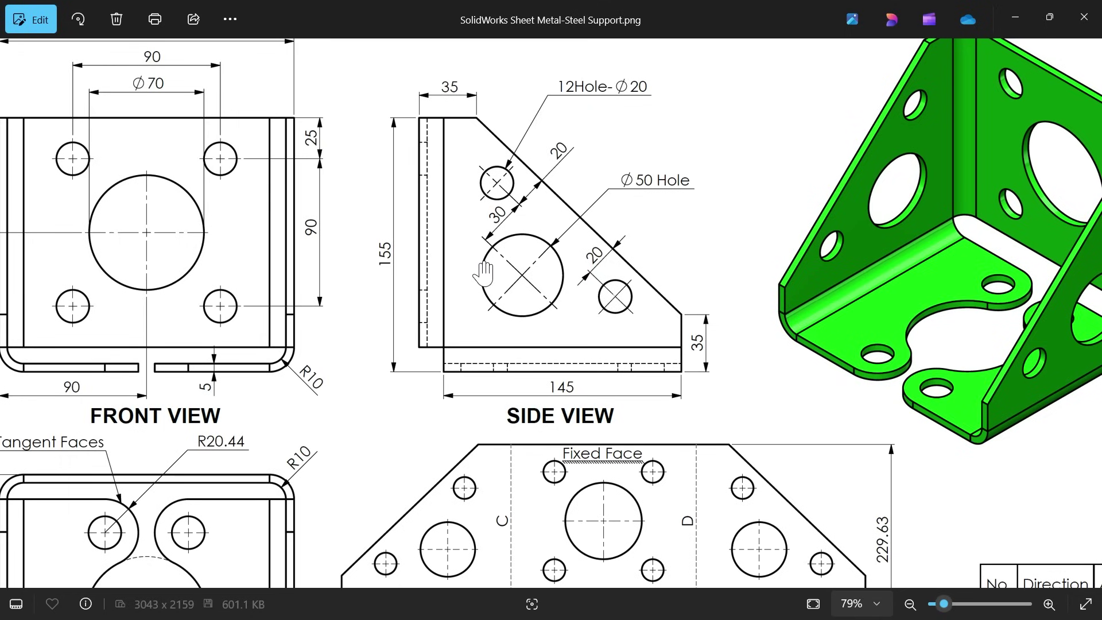
pyautogui.moveTo(484, 297)
pyautogui.mouseDown()
pyautogui.moveTo(490, 164)
pyautogui.moveTo(502, 132)
pyautogui.mouseUp()
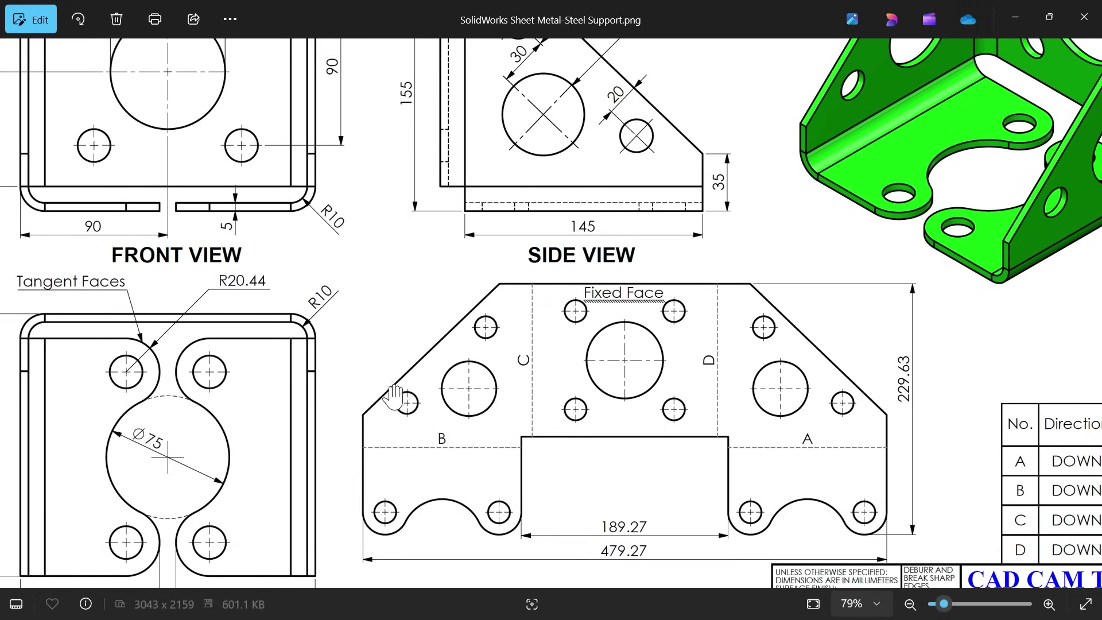
pyautogui.moveTo(393, 397); pyautogui.dragTo(536, 199)
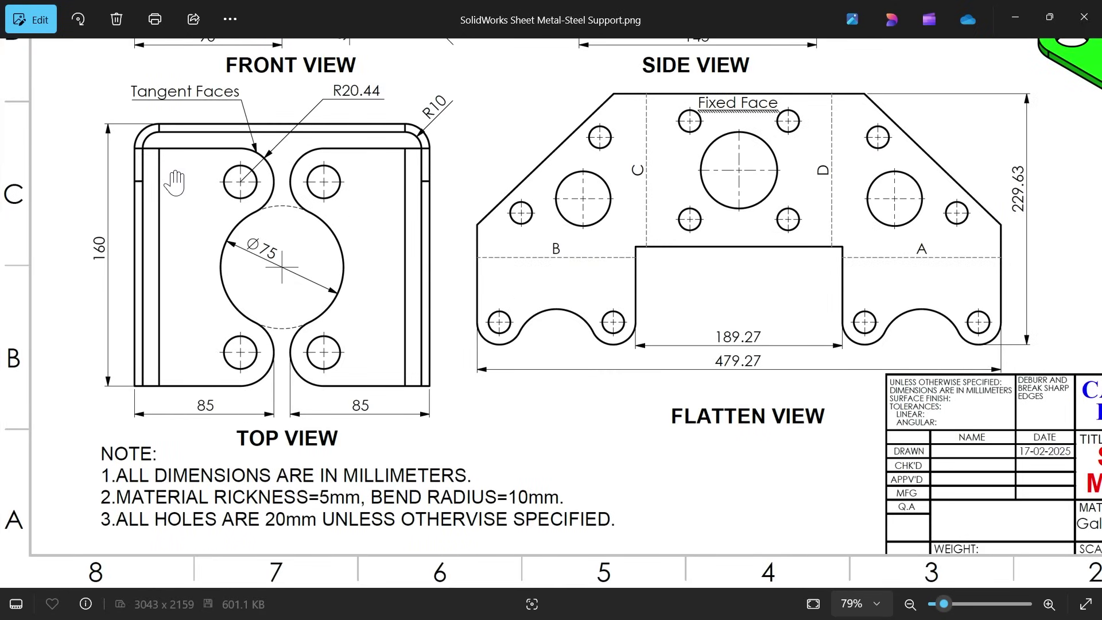
pyautogui.moveTo(375, 235); pyautogui.dragTo(285, 506)
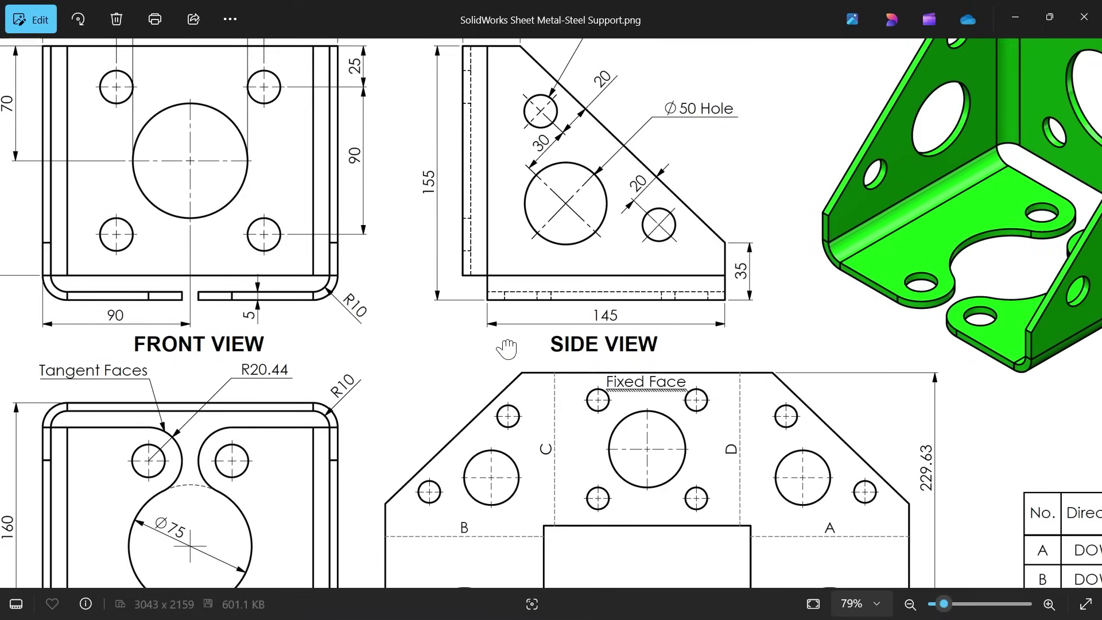
pyautogui.moveTo(570, 347)
pyautogui.mouseDown()
pyautogui.moveTo(619, 275)
pyautogui.moveTo(613, 197)
pyautogui.moveTo(607, 287)
pyautogui.moveTo(606, 275)
pyautogui.moveTo(664, 234)
pyautogui.moveTo(586, 257)
pyautogui.mouseUp()
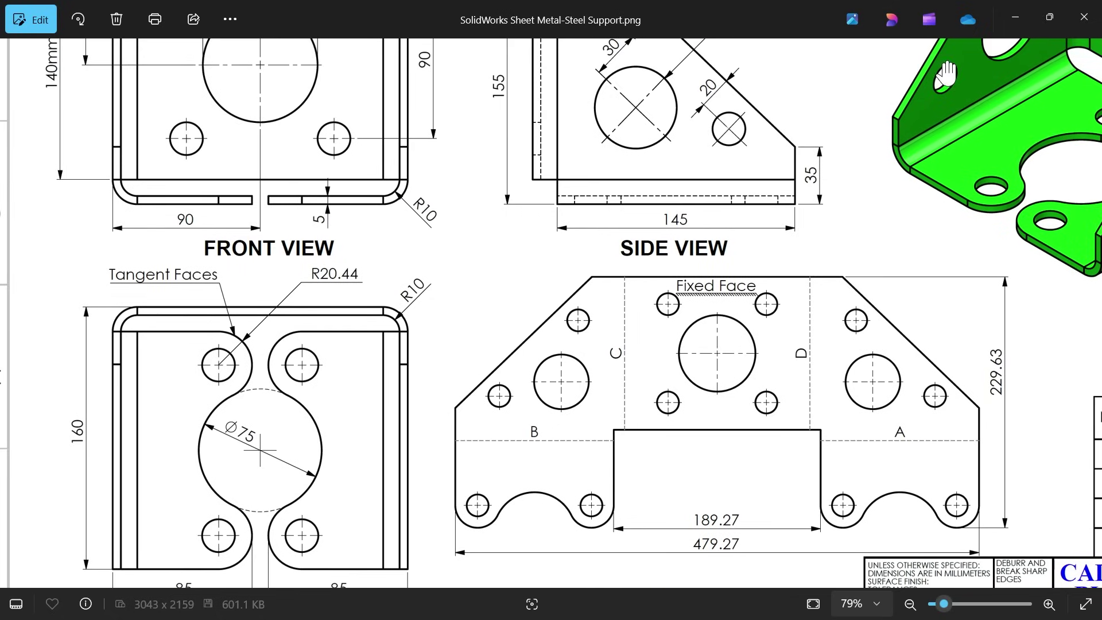
pyautogui.click(1014, 17)
# Start a second edge flange on the bottom edges of both side walls, extending inward about 61 mm.
pyautogui.moveTo(579, 319); pyautogui.dragTo(553, 378, button='middle')
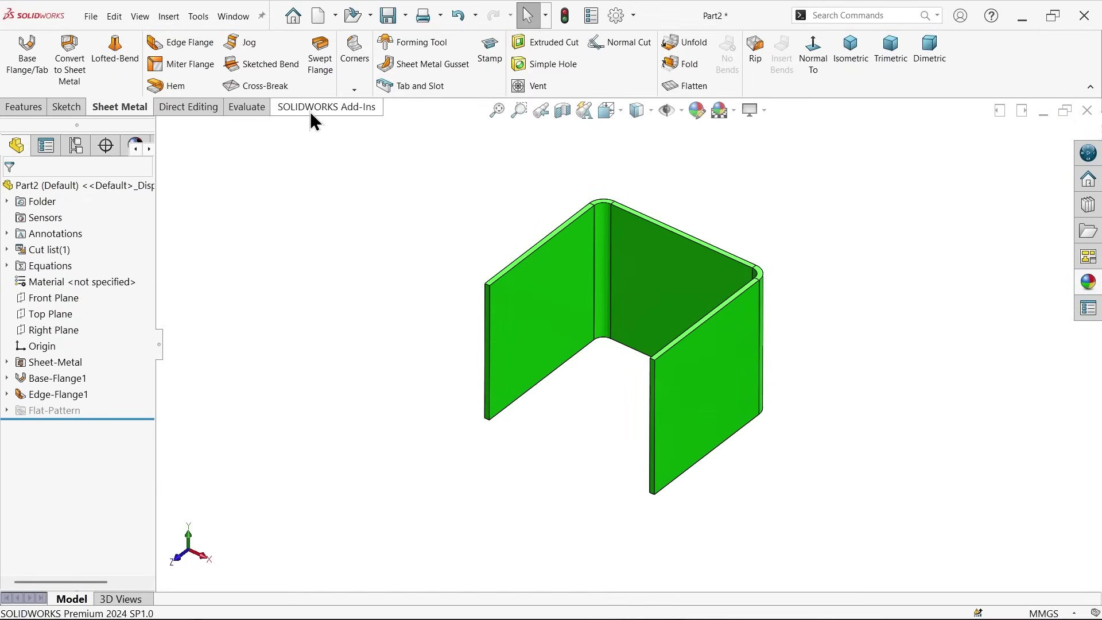
pyautogui.click(184, 43)
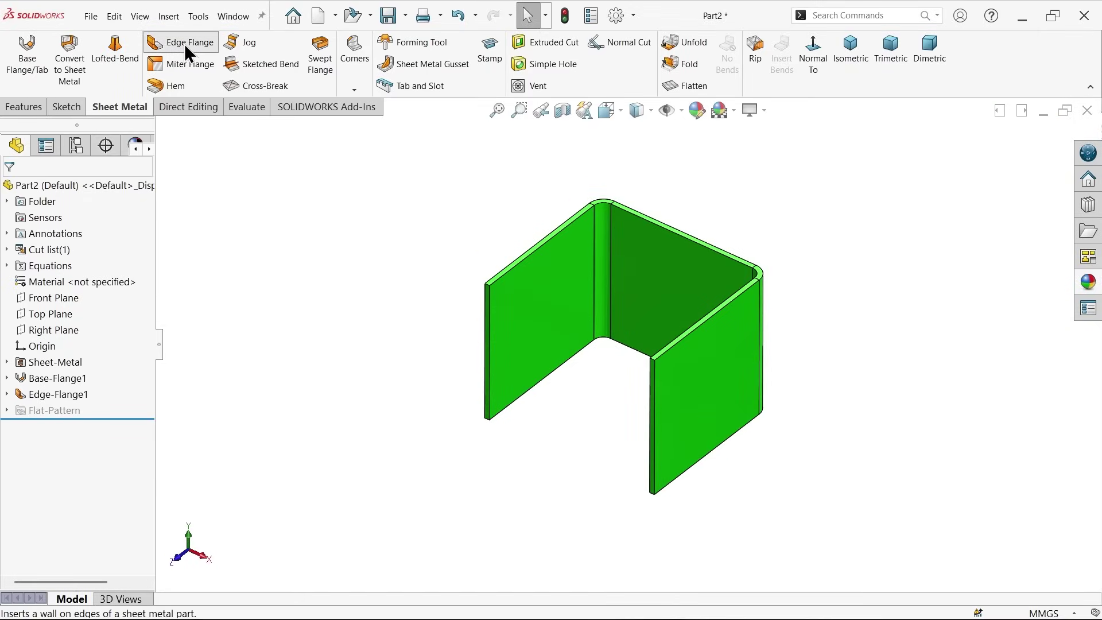
pyautogui.scroll(-2, 595, 404)
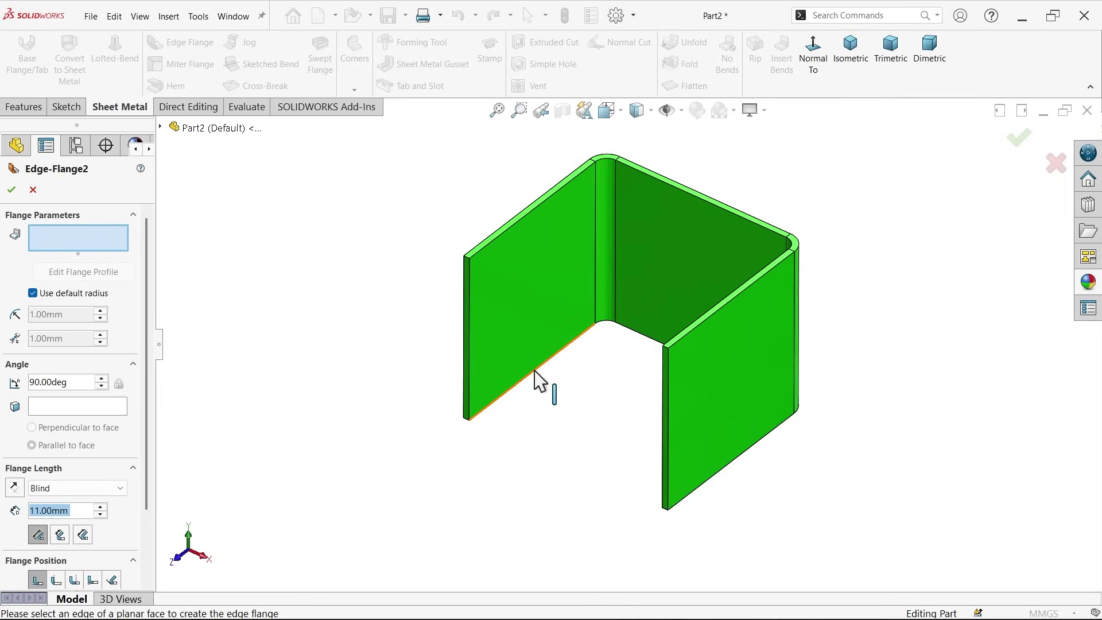
pyautogui.click(542, 367)
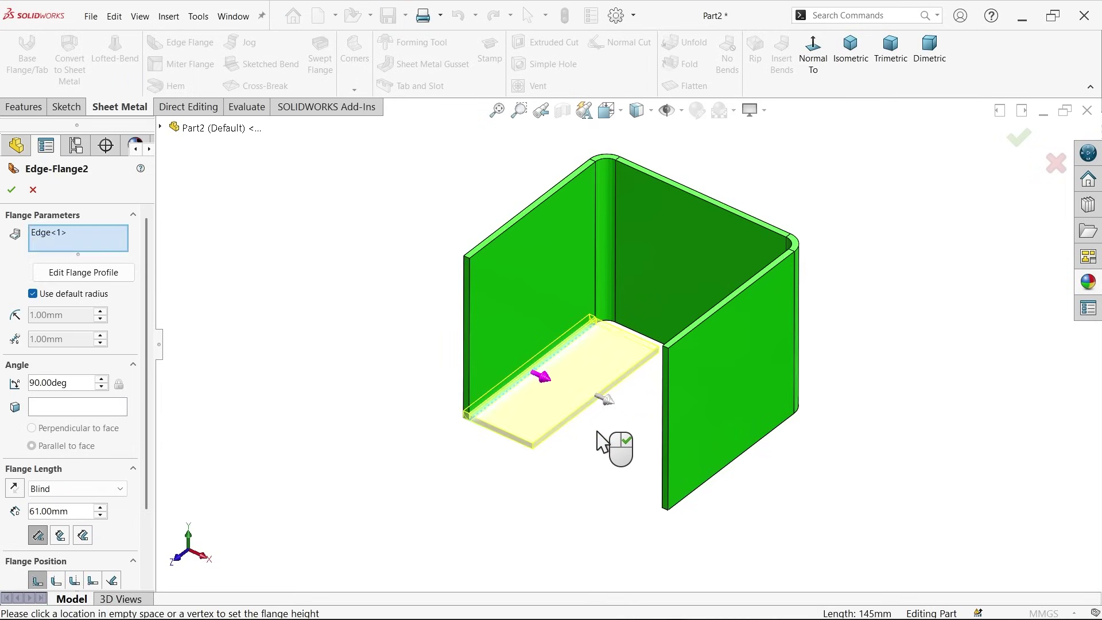
pyautogui.moveTo(600, 430)
pyautogui.mouseDown(button='middle')
pyautogui.moveTo(675, 453)
pyautogui.moveTo(536, 455)
pyautogui.mouseUp(button='middle')
pyautogui.click(701, 481)
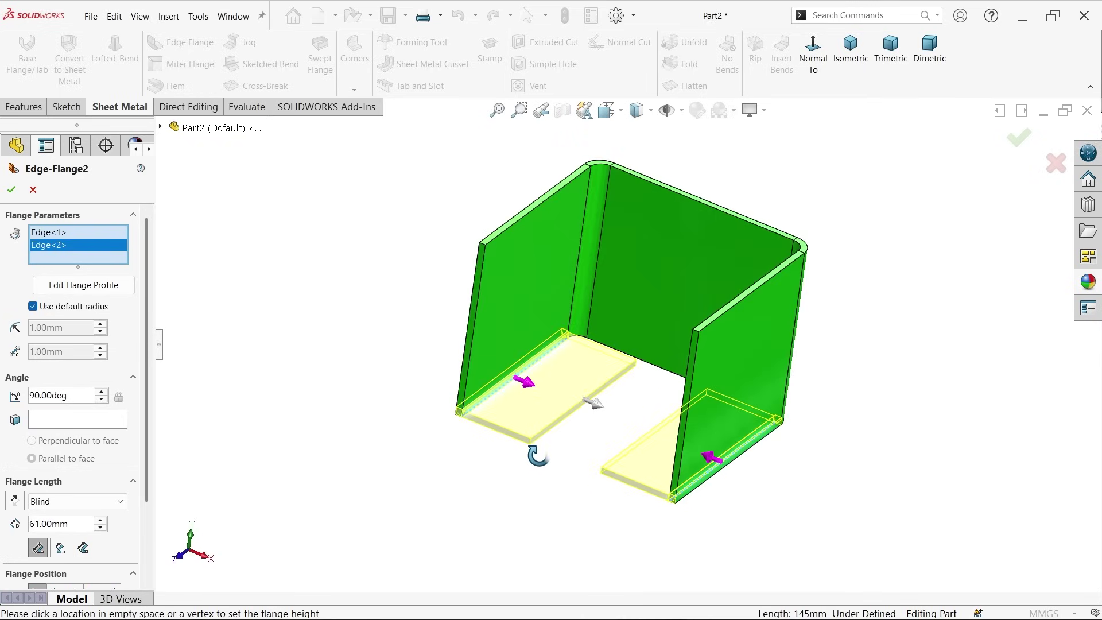
# Override the default bend radius of the two bottom flanges with 10 mm.
pyautogui.scroll(-3, 585, 435)
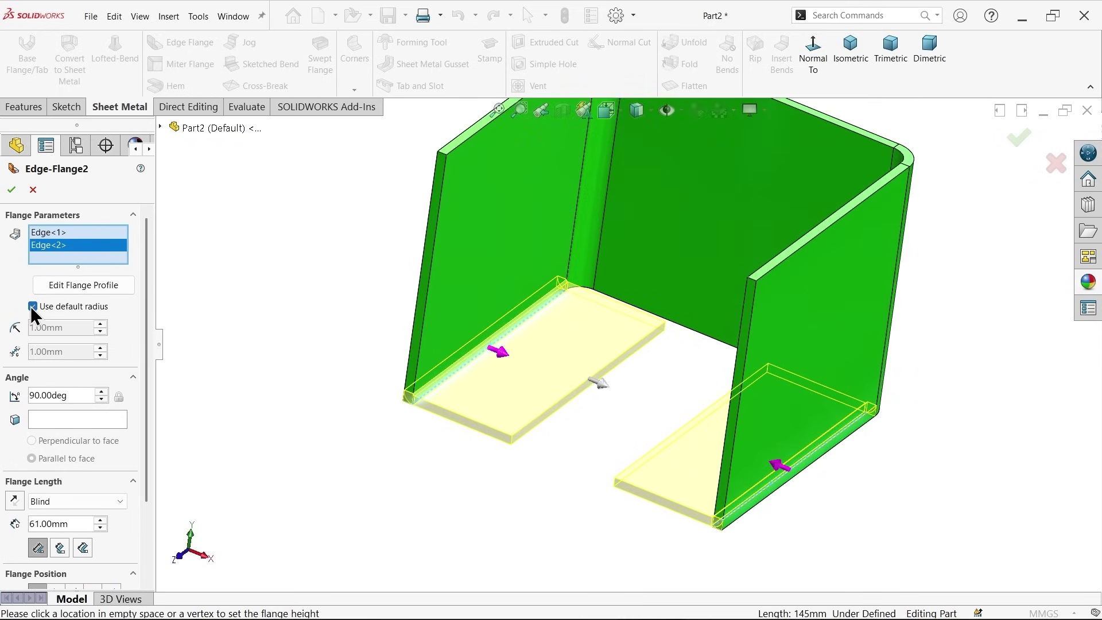
pyautogui.click(32, 307)
pyautogui.moveTo(75, 328); pyautogui.dragTo(23, 330)
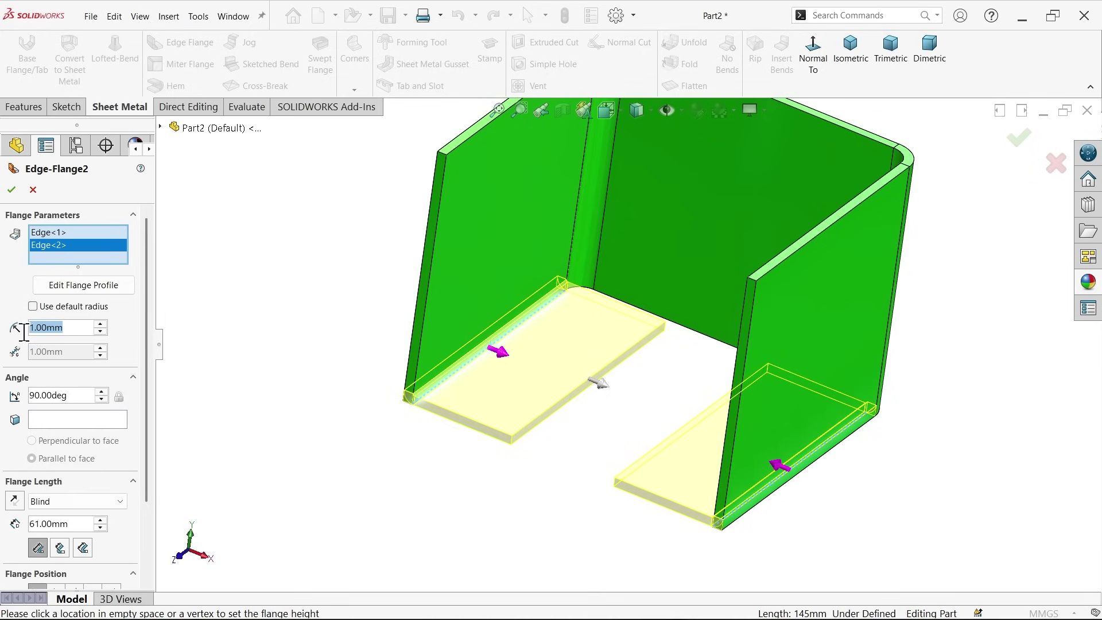
pyautogui.write('10')
pyautogui.press('Return')
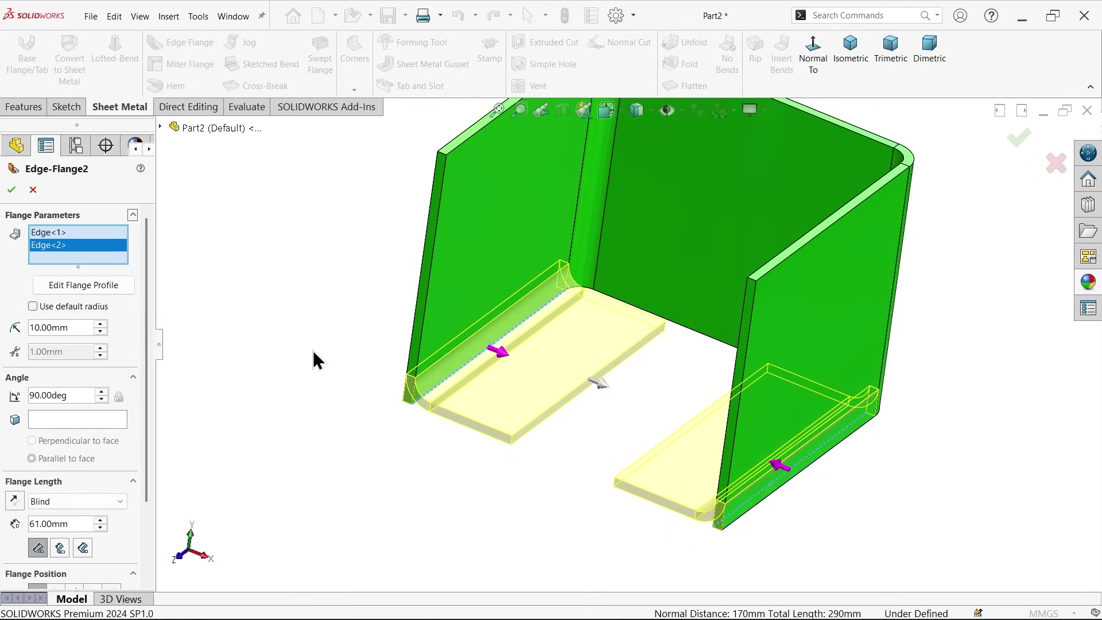
pyautogui.scroll(-2, 542, 411)
pyautogui.scroll(-2, 342, 377)
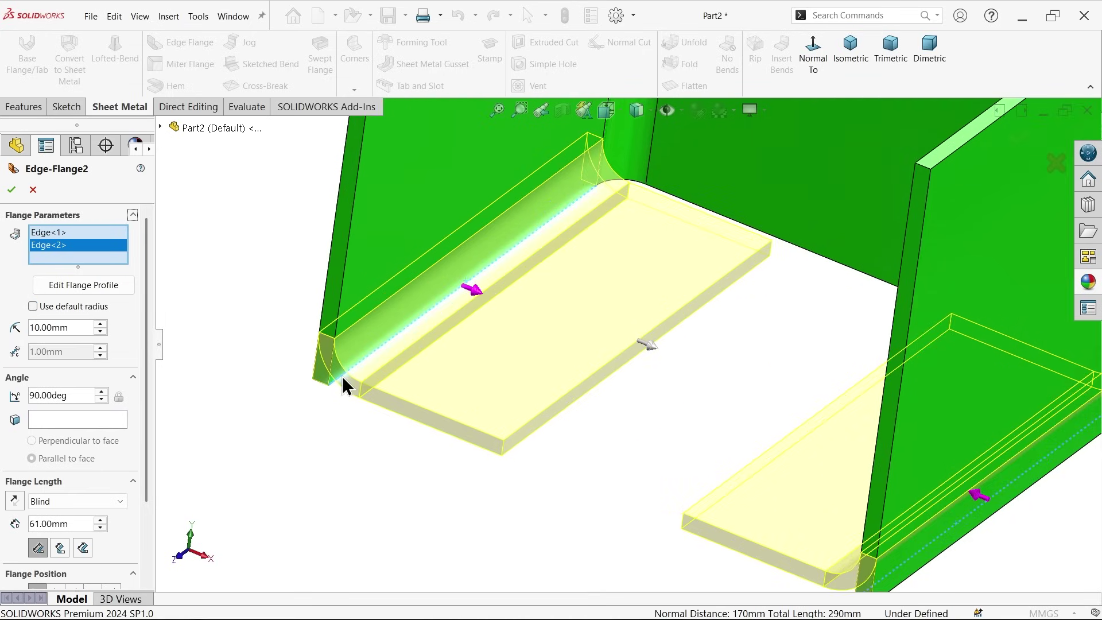
# Set the length of both bottom edge flanges to 85 mm, checking the gap between them in the front view.
pyautogui.click(621, 115)
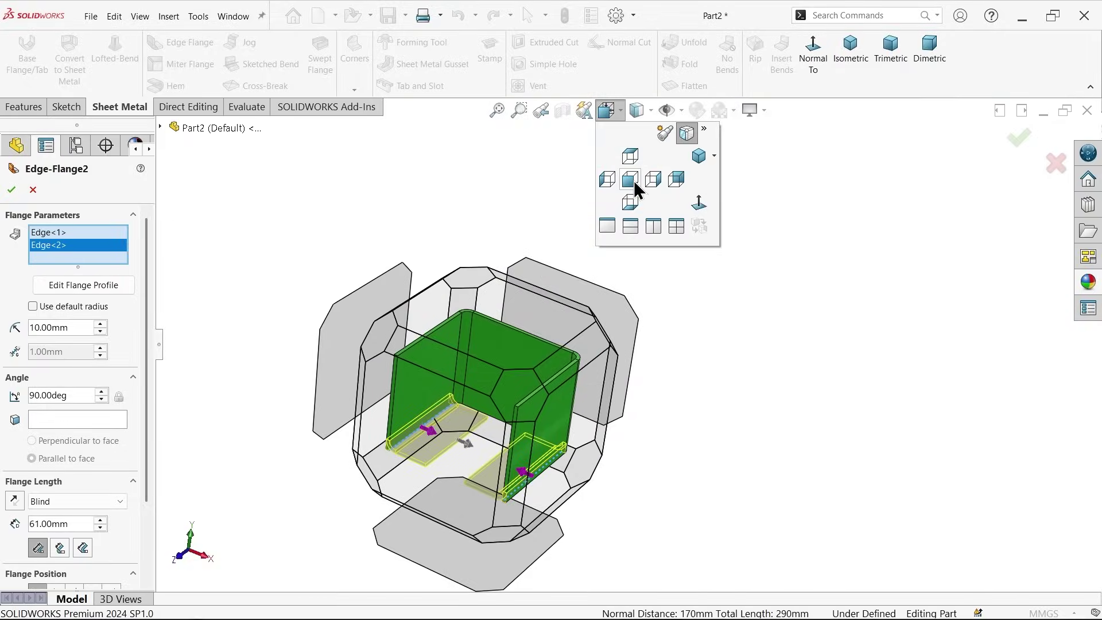
pyautogui.click(633, 179)
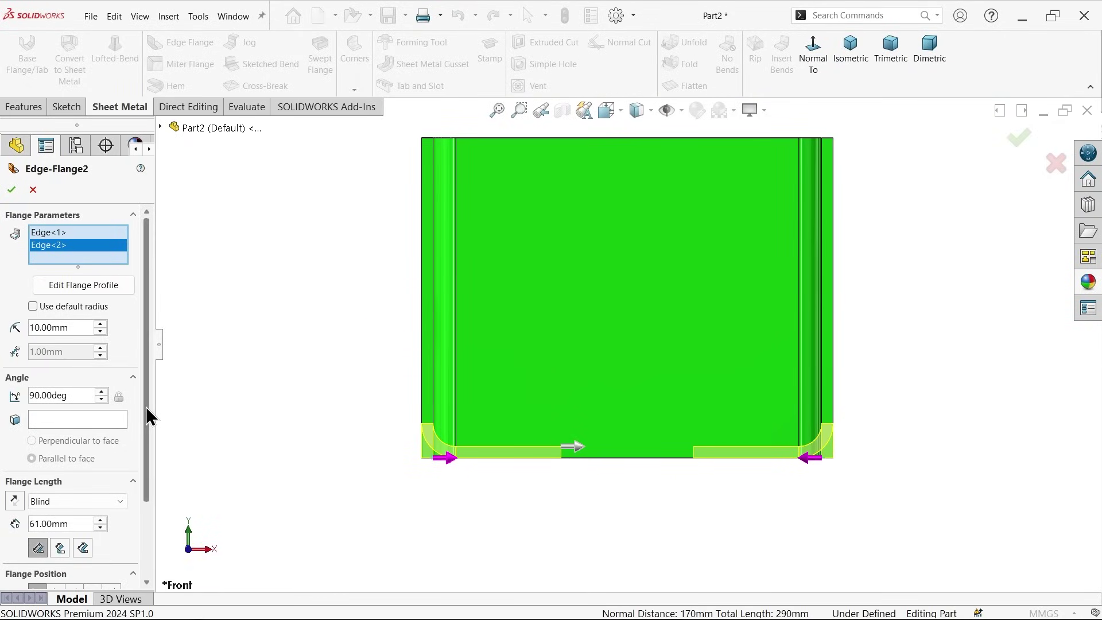
pyautogui.moveTo(147, 413); pyautogui.dragTo(142, 493)
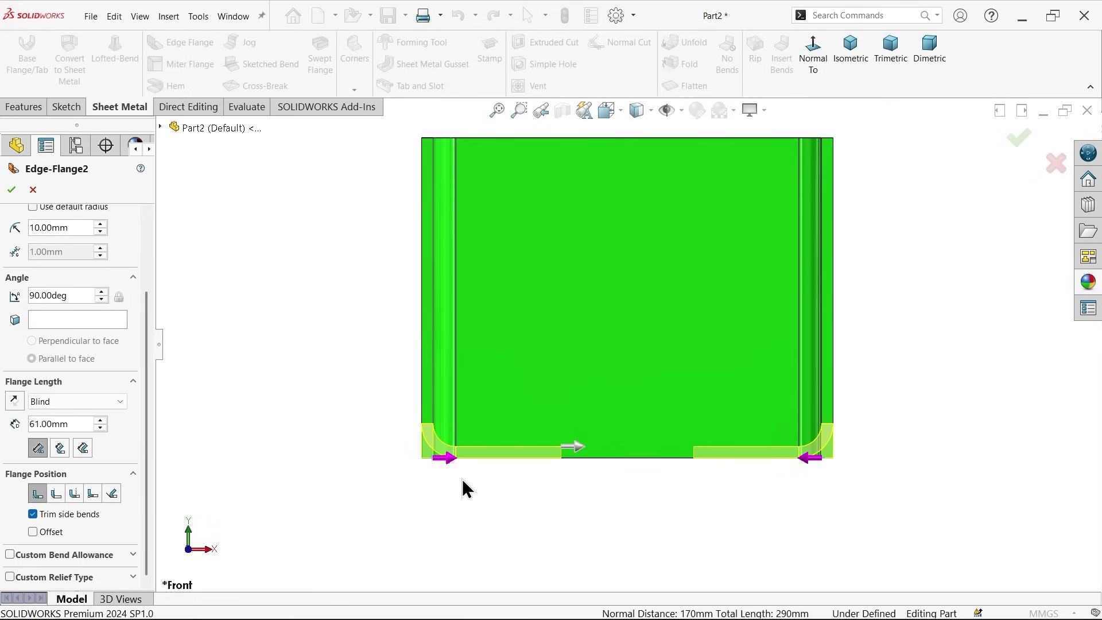
pyautogui.scroll(-3, 463, 482)
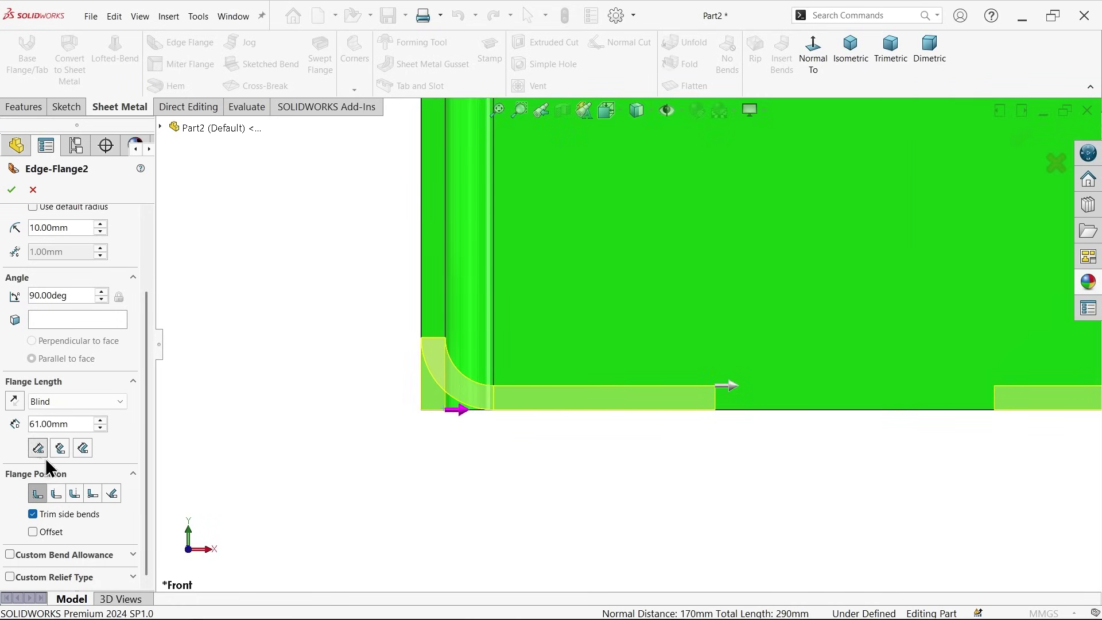
pyautogui.doubleClick(76, 425)
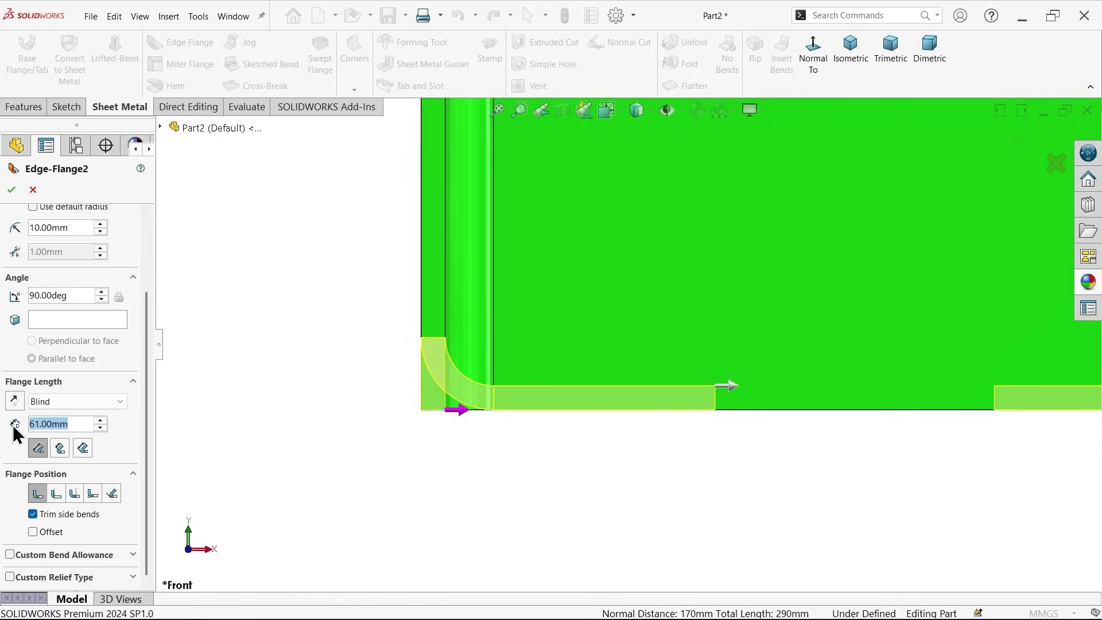
pyautogui.write('86')
pyautogui.press('Return')
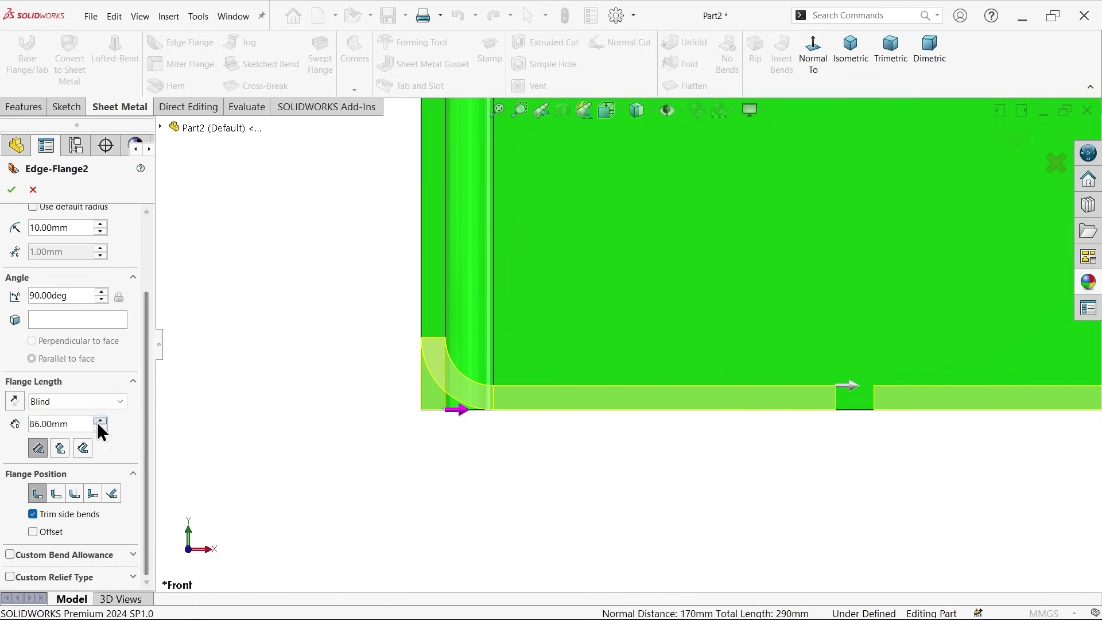
pyautogui.moveTo(90, 424); pyautogui.dragTo(2, 417)
pyautogui.write('85')
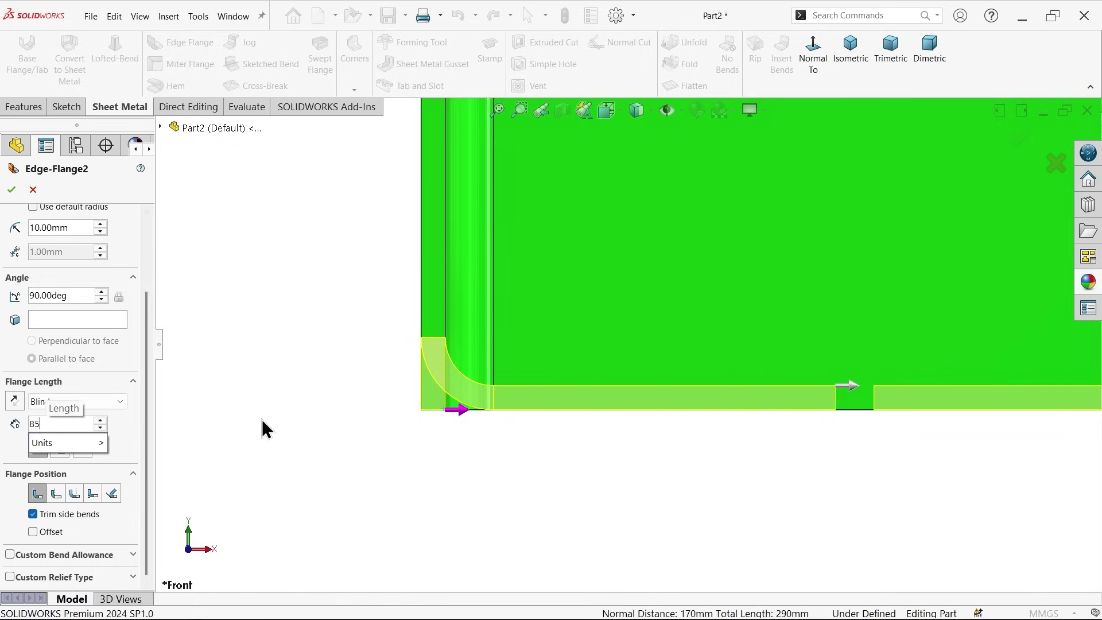
pyautogui.press('Return')
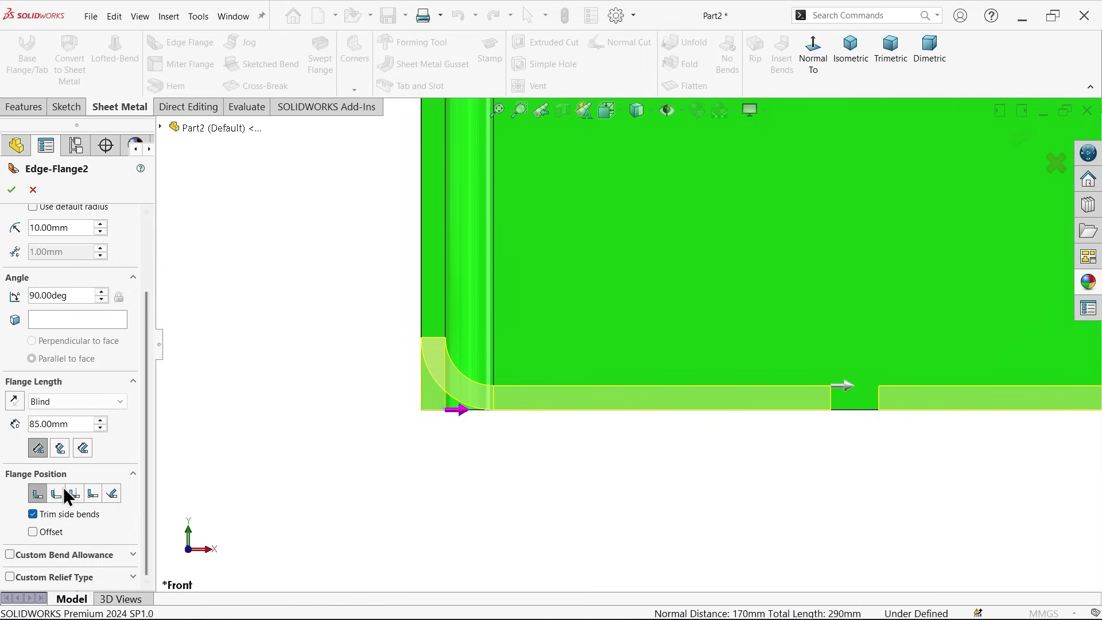
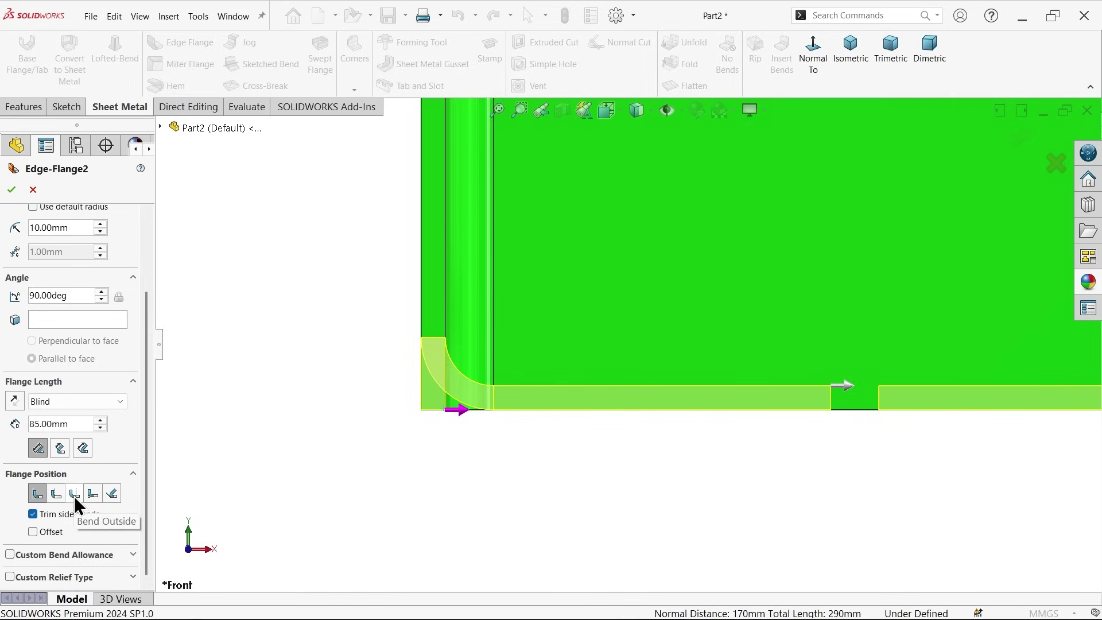
# Set the bottom flanges' position to Bend Outside and create the flanges.
pyautogui.scroll(5, 396, 450)
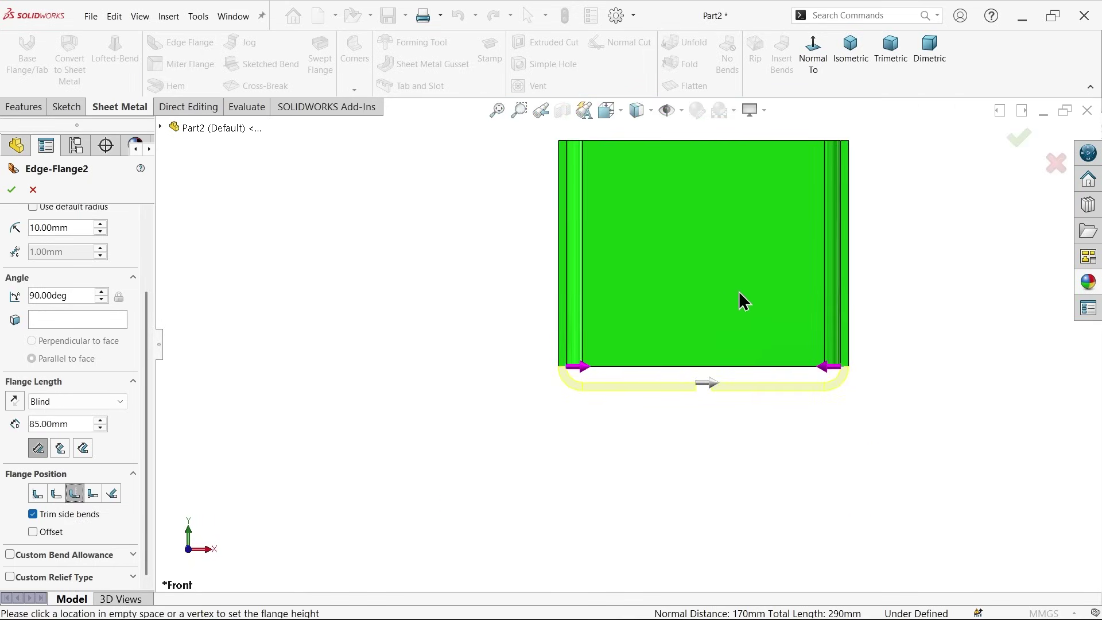
pyautogui.scroll(-2, 726, 295)
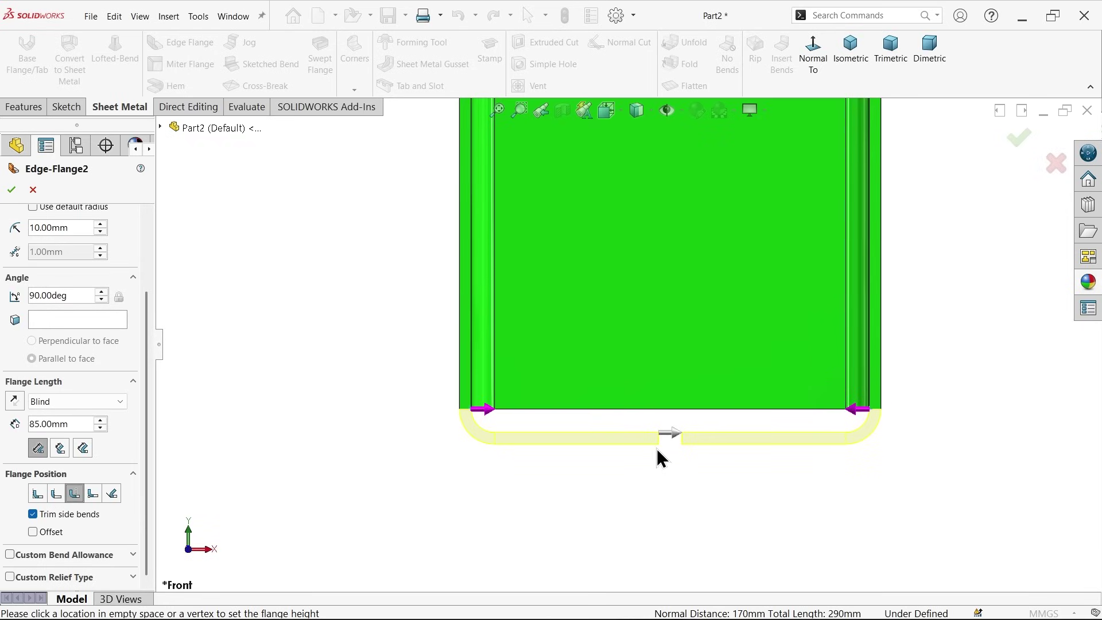
pyautogui.click(14, 193)
# Measure the bracket's overall height from the top face of a side wall to the underside of a bottom flange.
pyautogui.moveTo(279, 259); pyautogui.dragTo(263, 337, button='middle')
pyautogui.scroll(3, 608, 241)
pyautogui.scroll(-5, 758, 281)
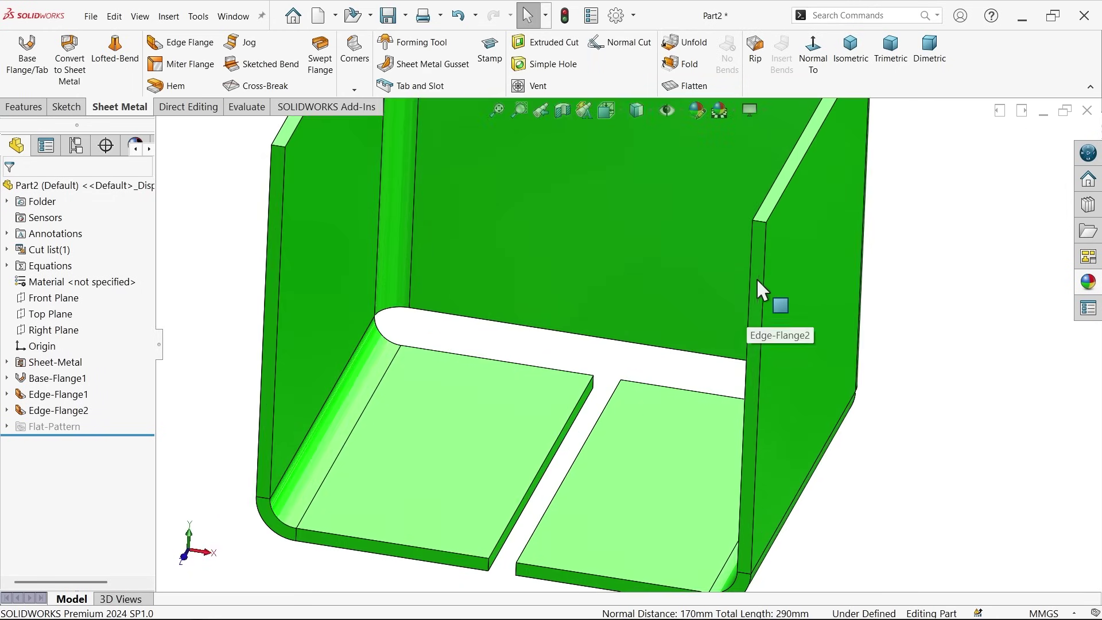
pyautogui.click(774, 213)
pyautogui.scroll(5, 792, 304)
pyautogui.moveTo(799, 349); pyautogui.dragTo(701, 293, button='middle')
pyautogui.keyDown('ctrl'); pyautogui.click(647, 372); pyautogui.keyUp('ctrl')
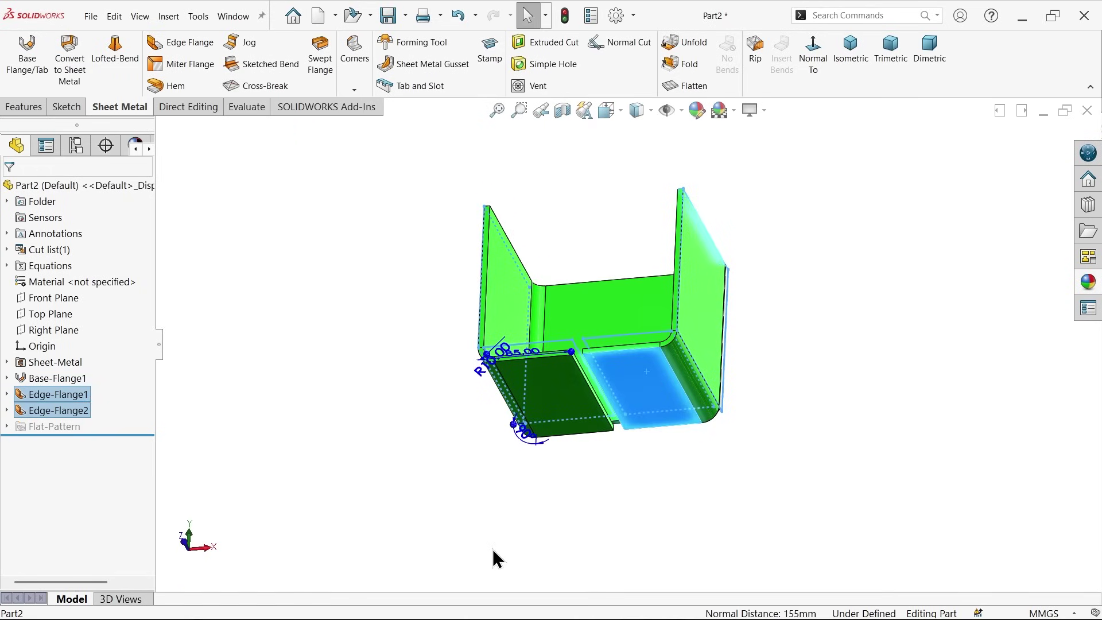
# Check the overall height and the sloped side wall's dimensions in the reference drawing image, and return to SOLIDWORKS.
pyautogui.hotkey('alt', 'Tab')
pyautogui.scroll(-1, 455, 362)
pyautogui.scroll(1, 457, 473)
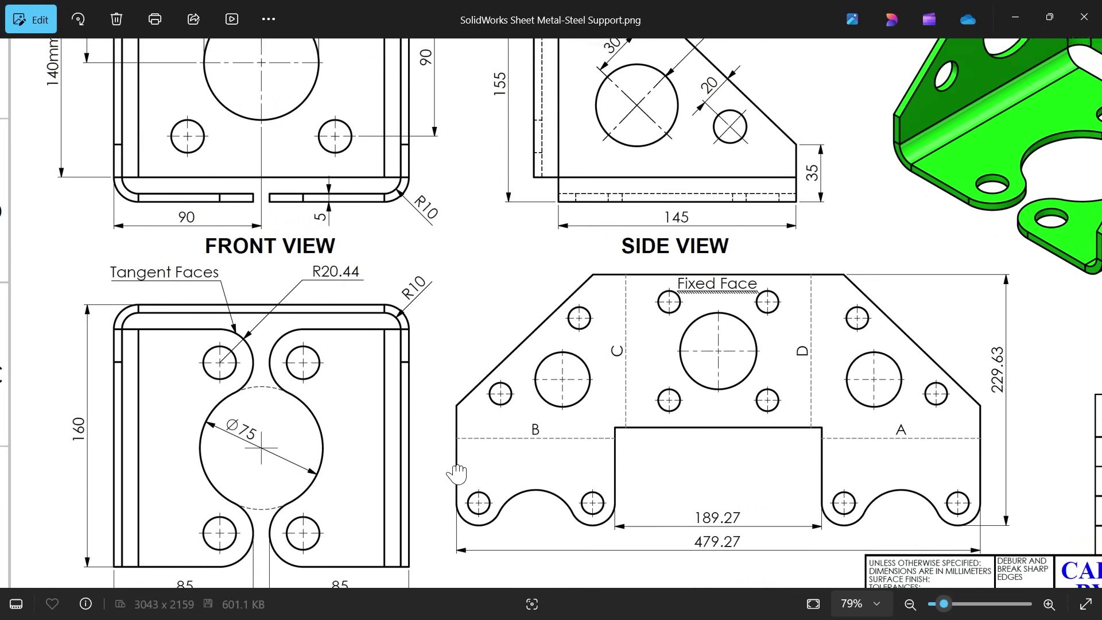
pyautogui.scroll(3, 475, 333)
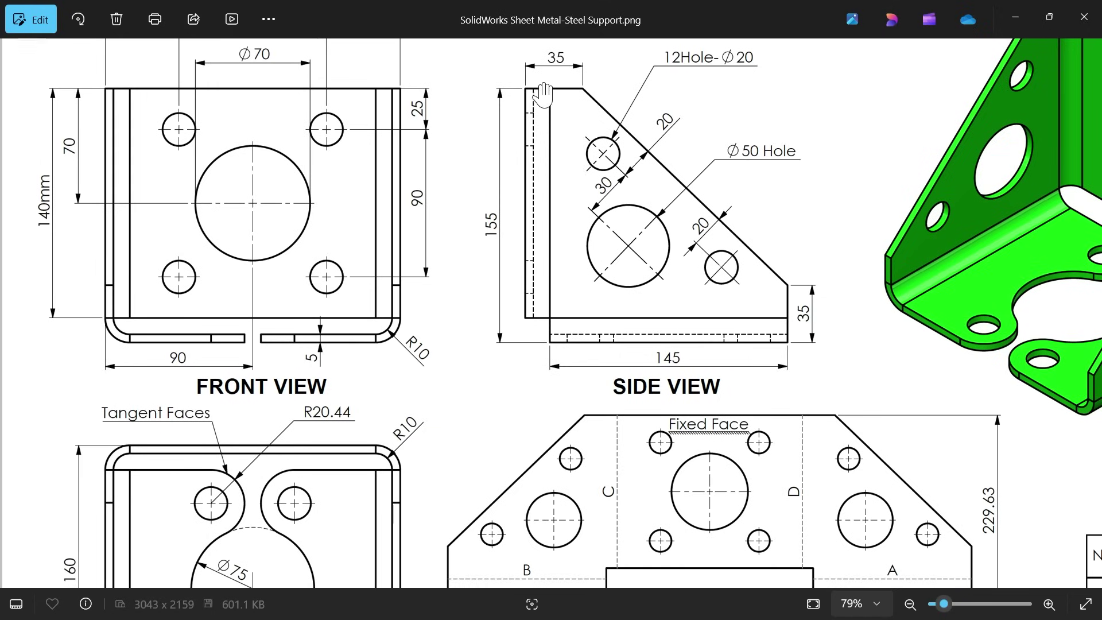
pyautogui.click(1014, 17)
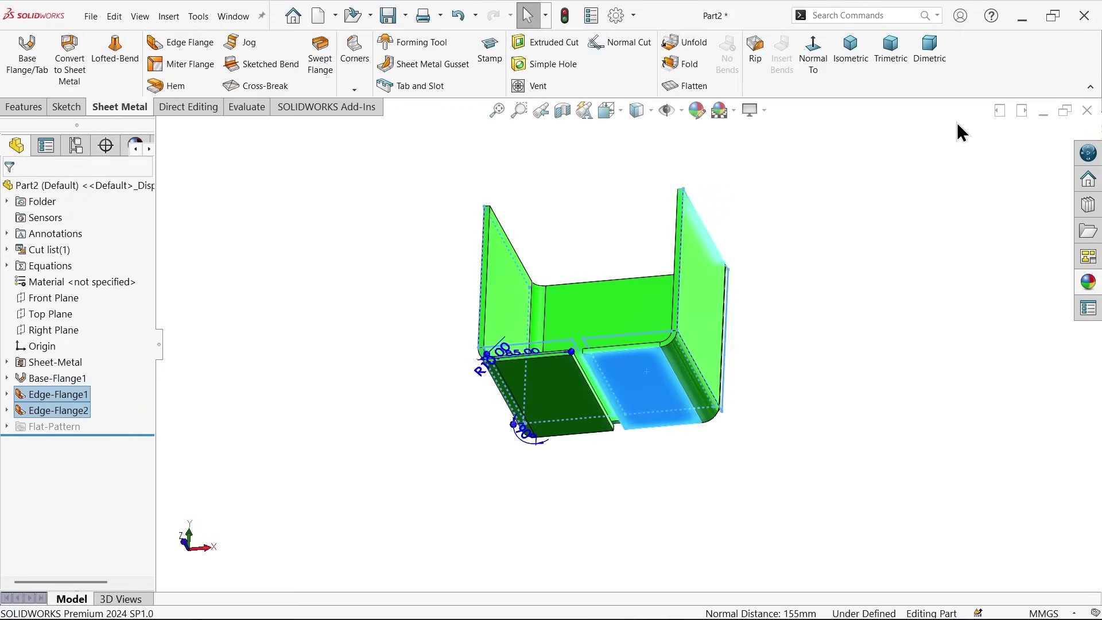
# Sketch a closed right triangle about 108 mm wide and 120 mm high over the upper front corner of the side wall's outer face.
pyautogui.click(843, 300)
pyautogui.moveTo(844, 300)
pyautogui.mouseDown(button='middle')
pyautogui.moveTo(794, 386)
pyautogui.moveTo(728, 384)
pyautogui.mouseUp(button='middle')
pyautogui.click(652, 314)
pyautogui.click(705, 281)
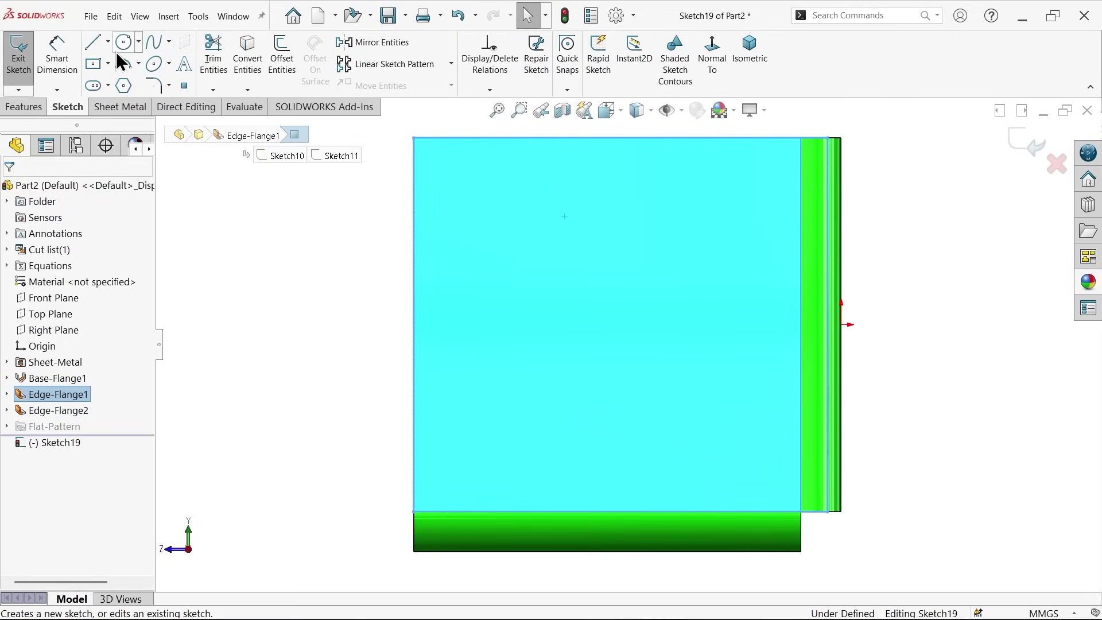
pyautogui.click(93, 43)
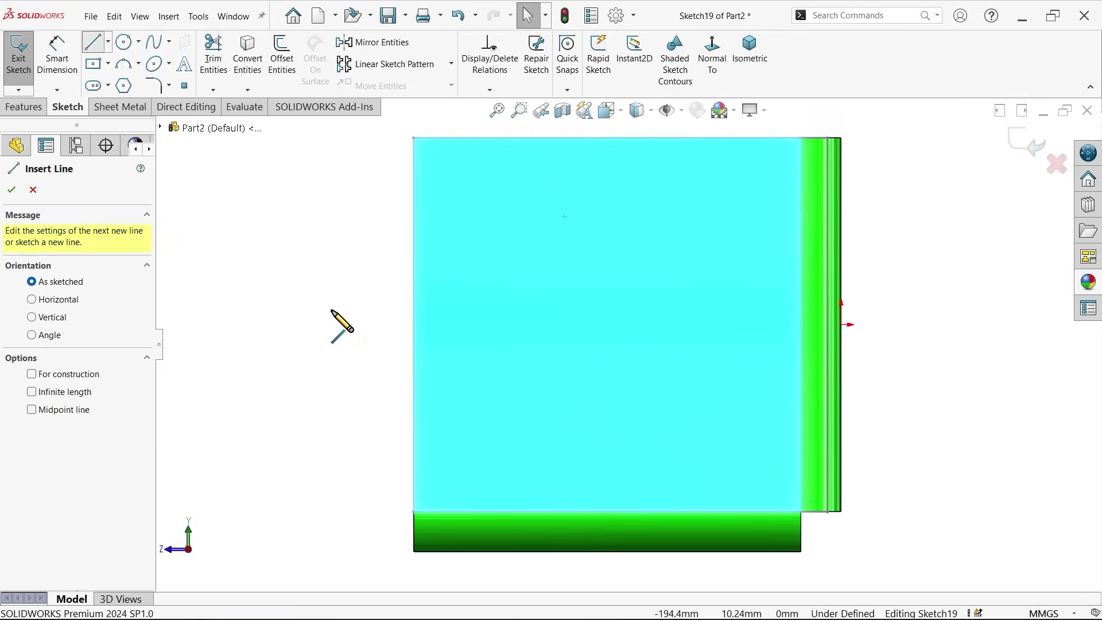
pyautogui.click(414, 456)
pyautogui.click(702, 138)
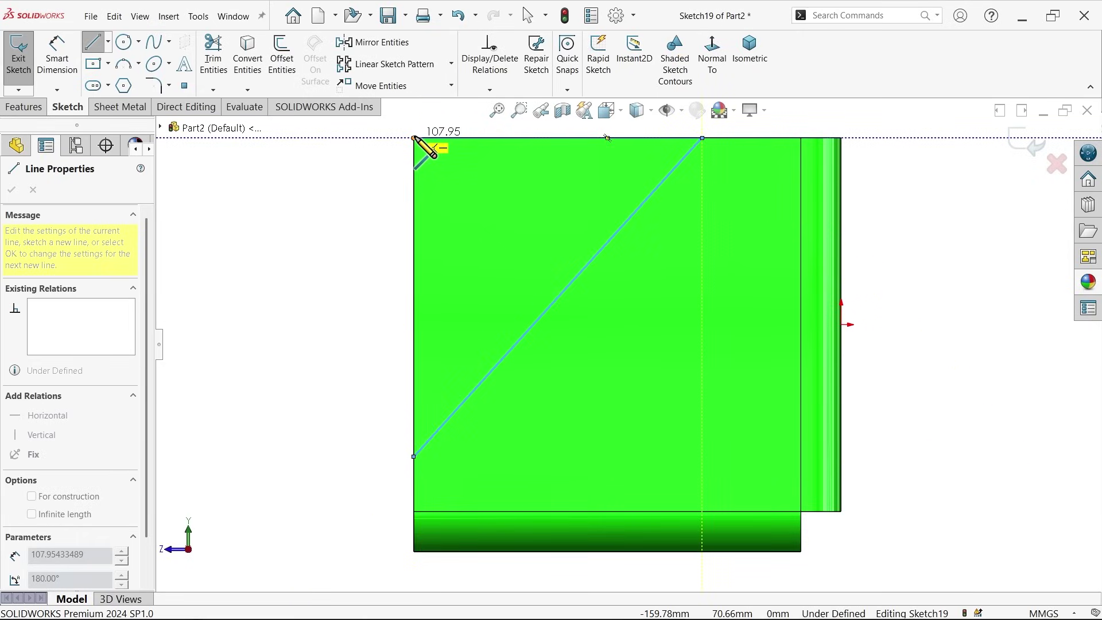
pyautogui.click(413, 139)
pyautogui.click(414, 457)
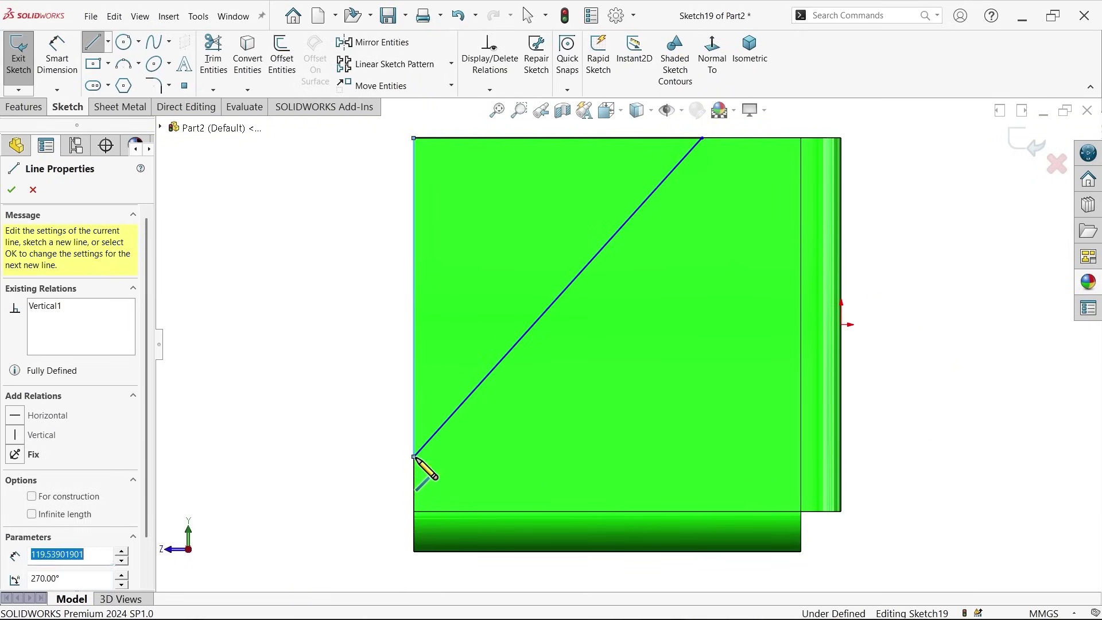
pyautogui.rightClick(312, 327)
pyautogui.click(332, 323)
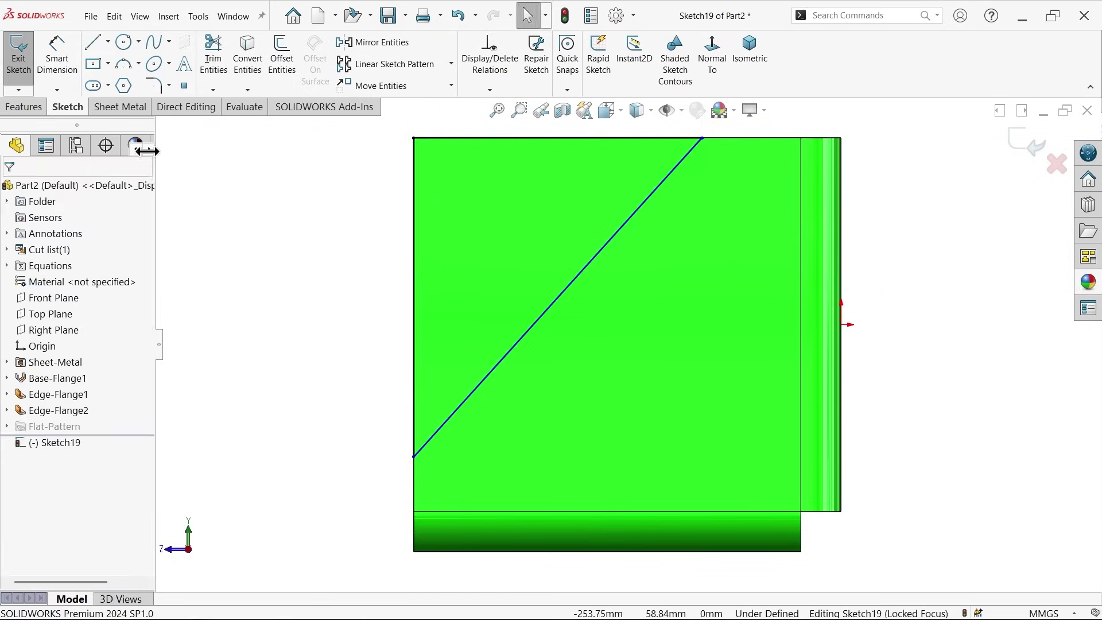
# Dimension the triangle's lower endpoint 35 mm above the bottom edge of the bracket.
pyautogui.click(58, 57)
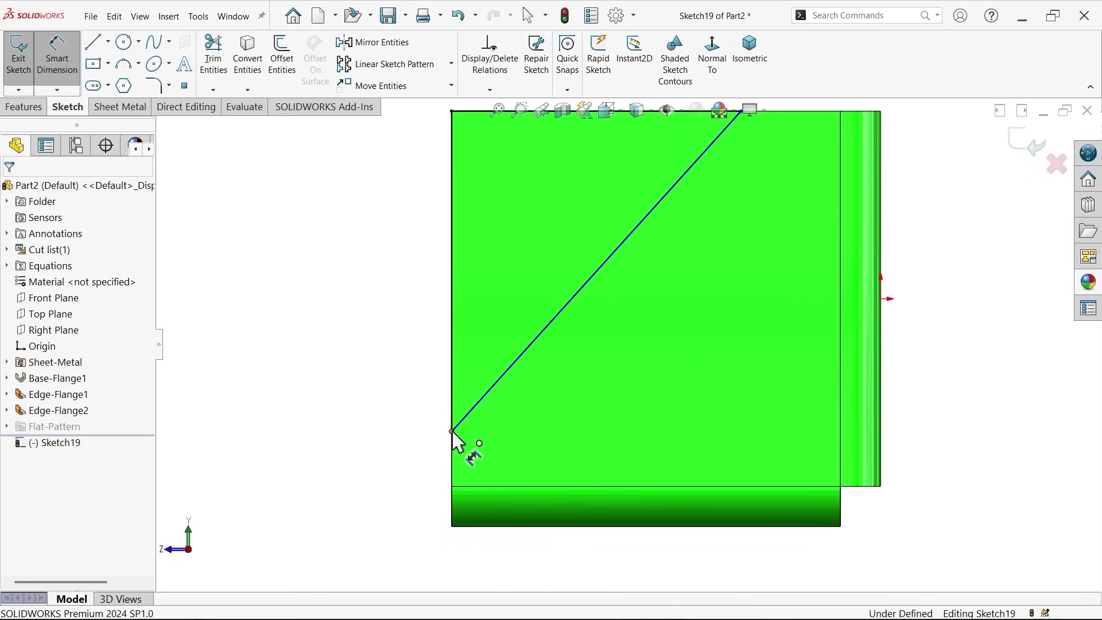
pyautogui.click(452, 432)
pyautogui.click(468, 525)
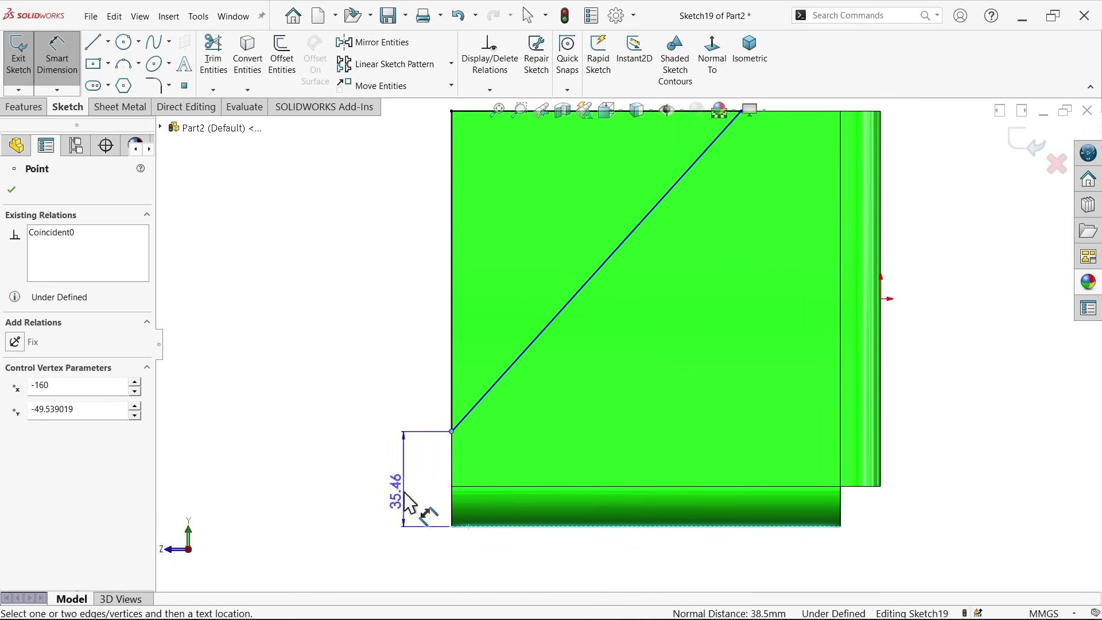
pyautogui.click(405, 493)
pyautogui.write('35')
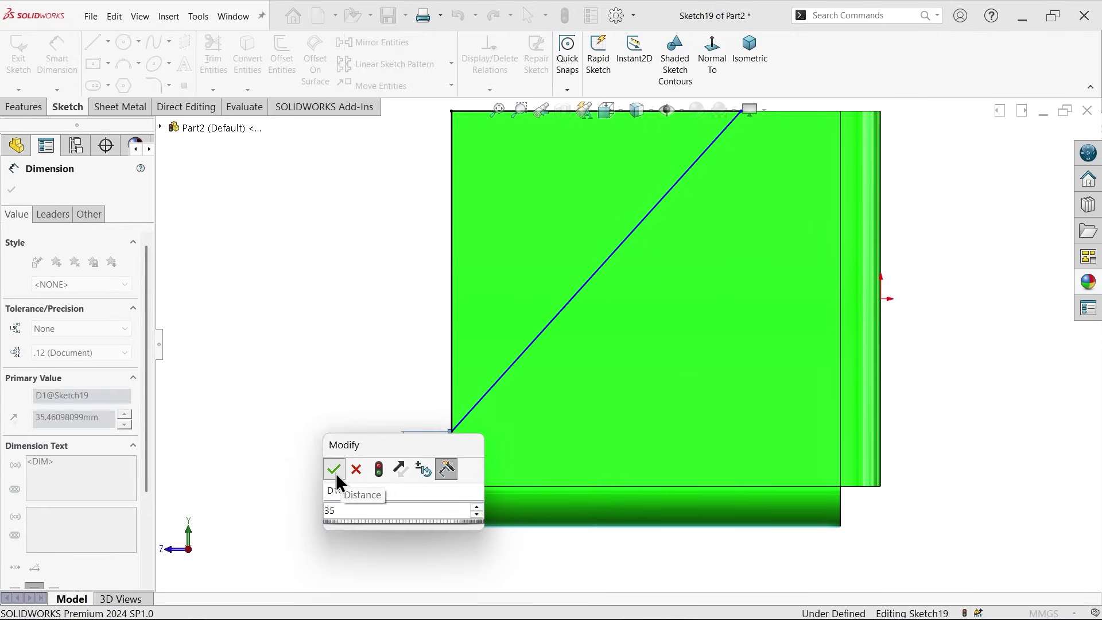
pyautogui.click(333, 469)
# Dimension the sloped line's upper endpoint 35 mm horizontally from the origin at the back of the bracket.
pyautogui.scroll(2, 591, 315)
pyautogui.scroll(-4, 726, 197)
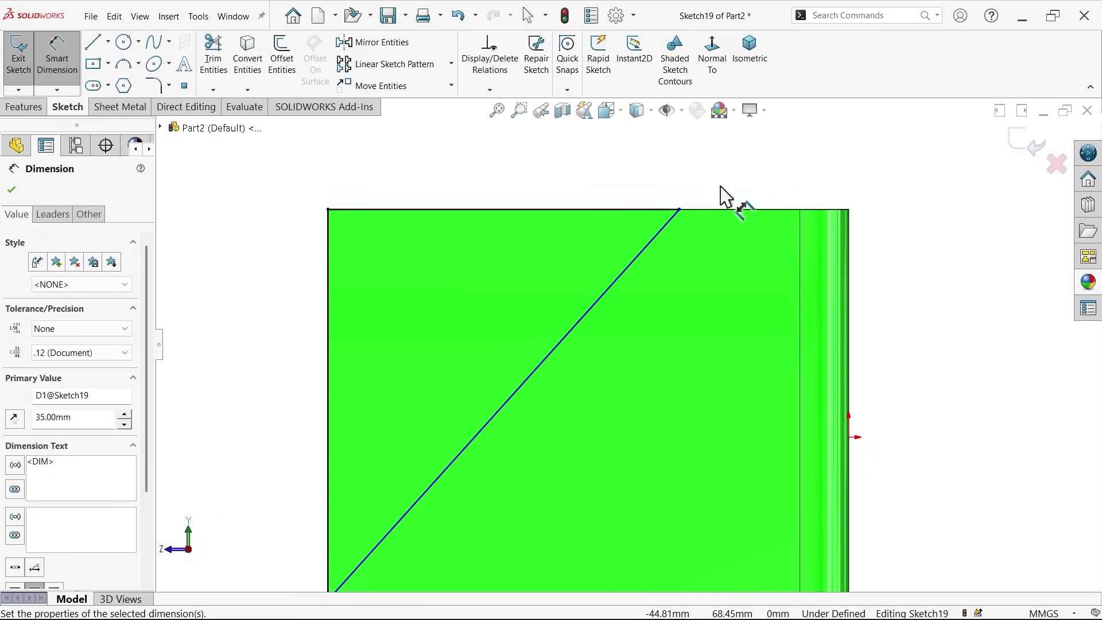
pyautogui.click(681, 210)
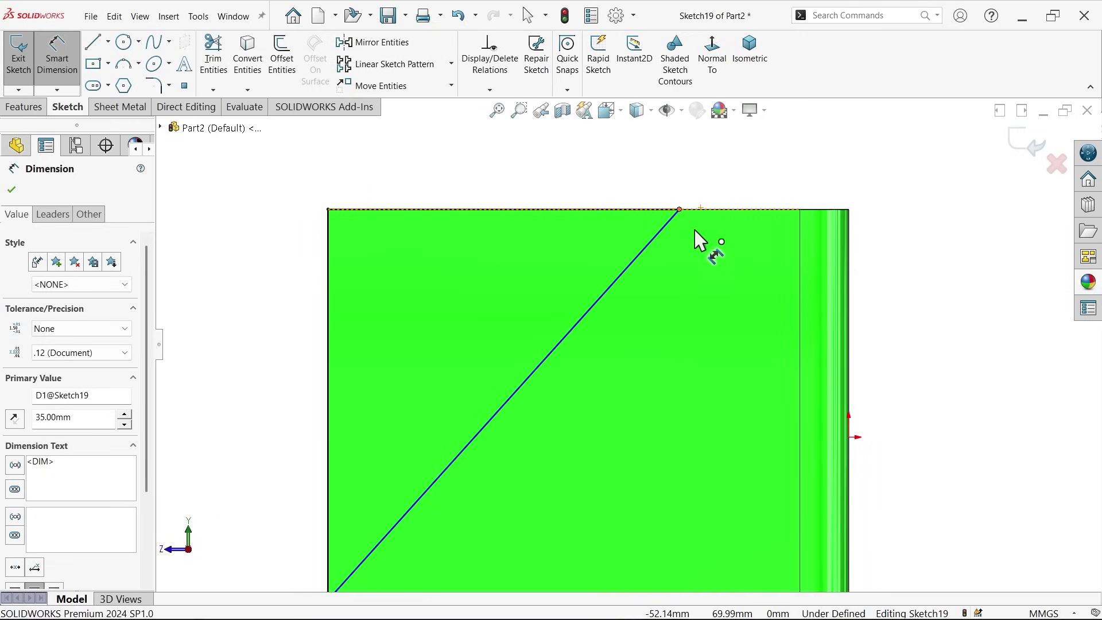
pyautogui.click(850, 437)
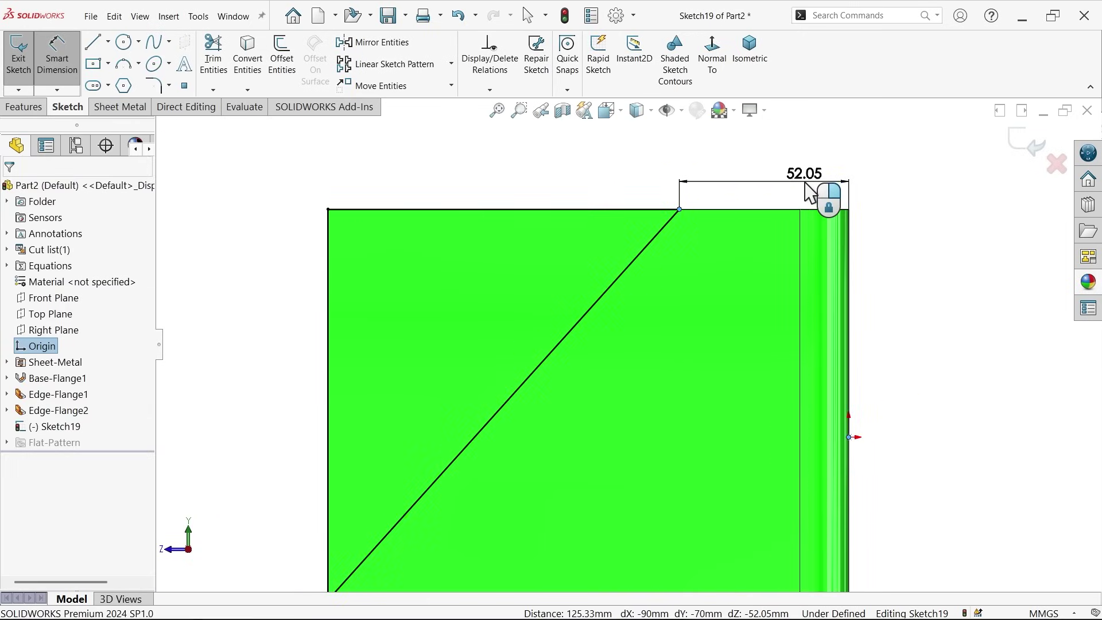
pyautogui.click(805, 182)
pyautogui.write('35')
pyautogui.press('Return')
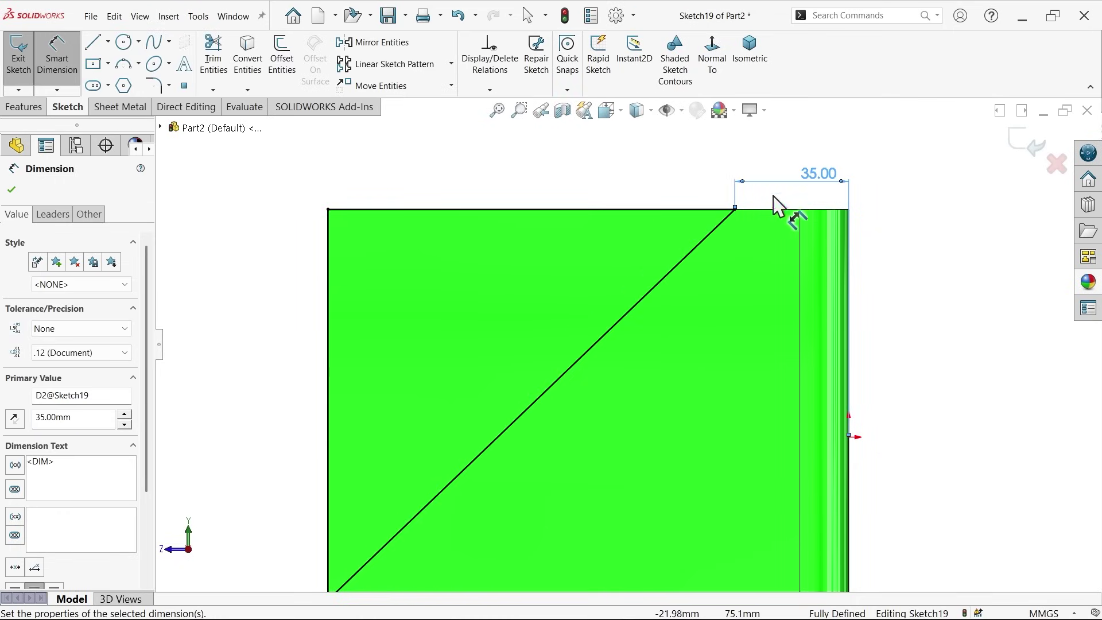
# Cut the triangle Through All with an Extruded Cut, keeping Normal cut on, to slope both side walls.
pyautogui.click(24, 107)
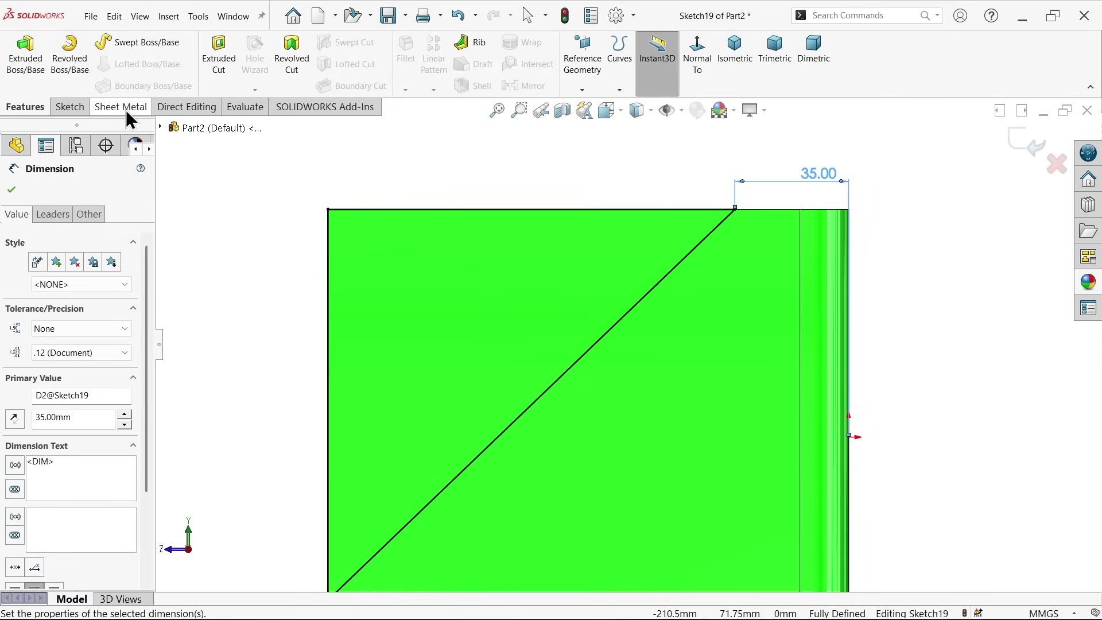
pyautogui.click(121, 108)
pyautogui.click(526, 43)
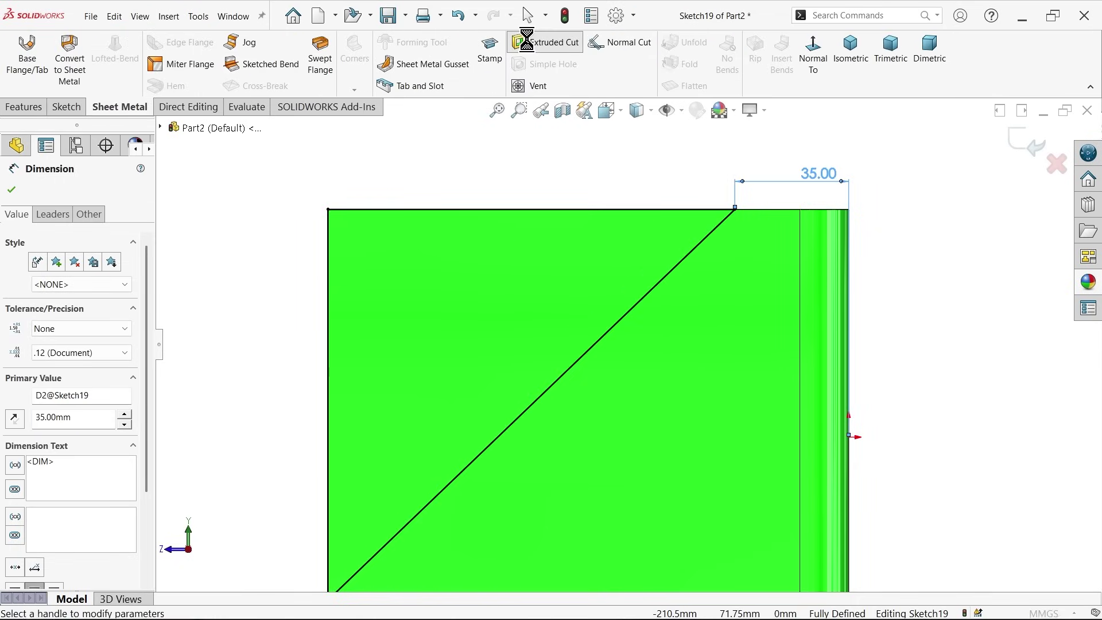
pyautogui.scroll(-2, 602, 448)
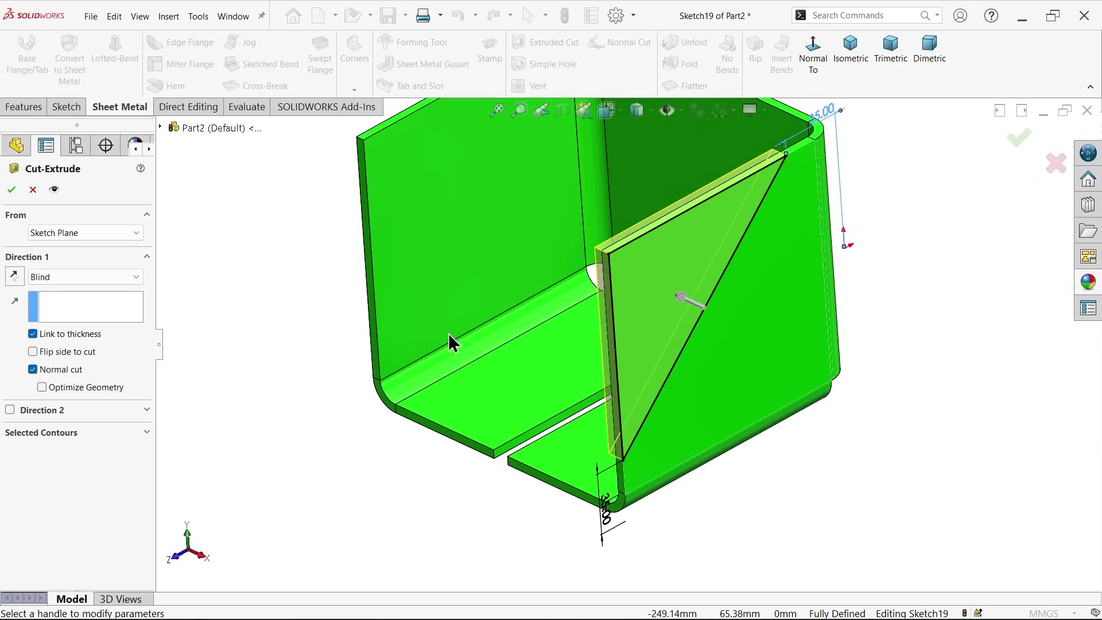
pyautogui.click(34, 335)
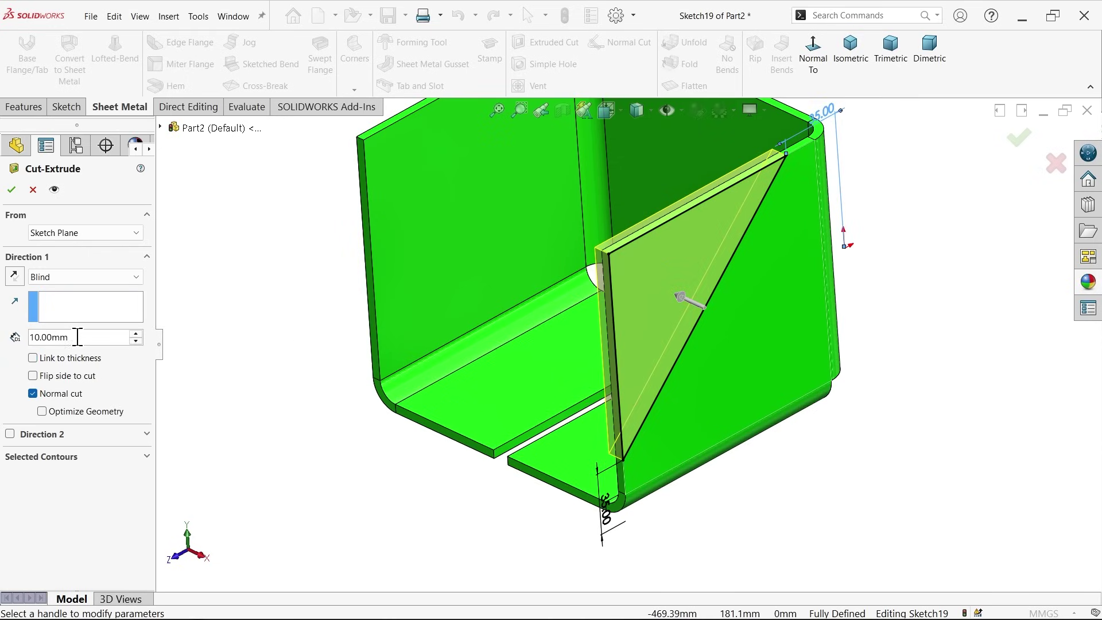
pyautogui.click(67, 304)
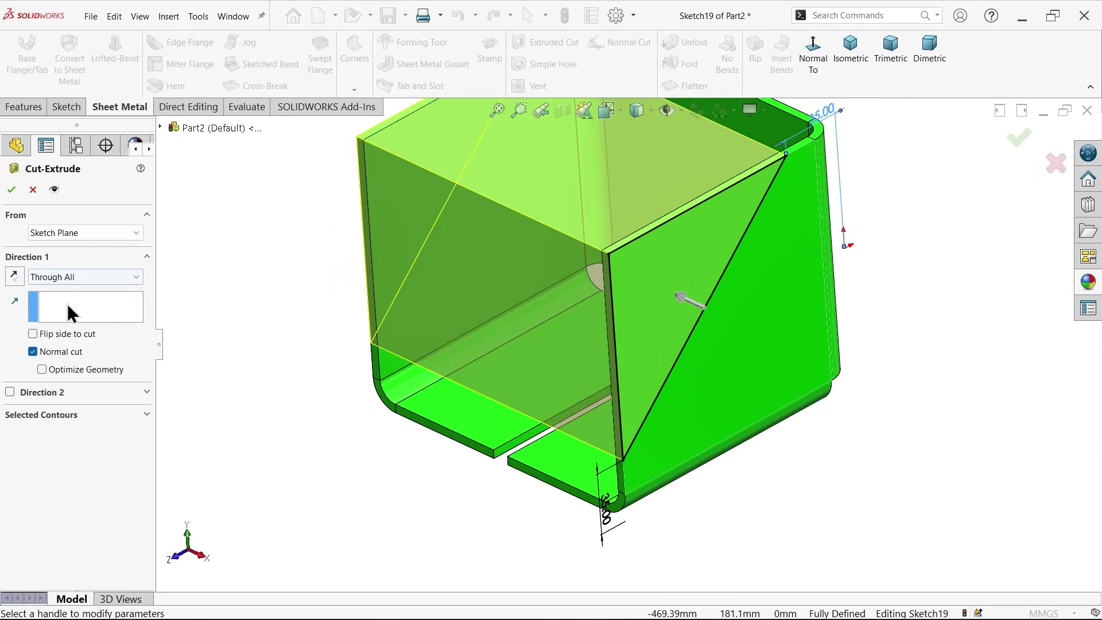
pyautogui.moveTo(159, 318); pyautogui.dragTo(184, 316, button='middle')
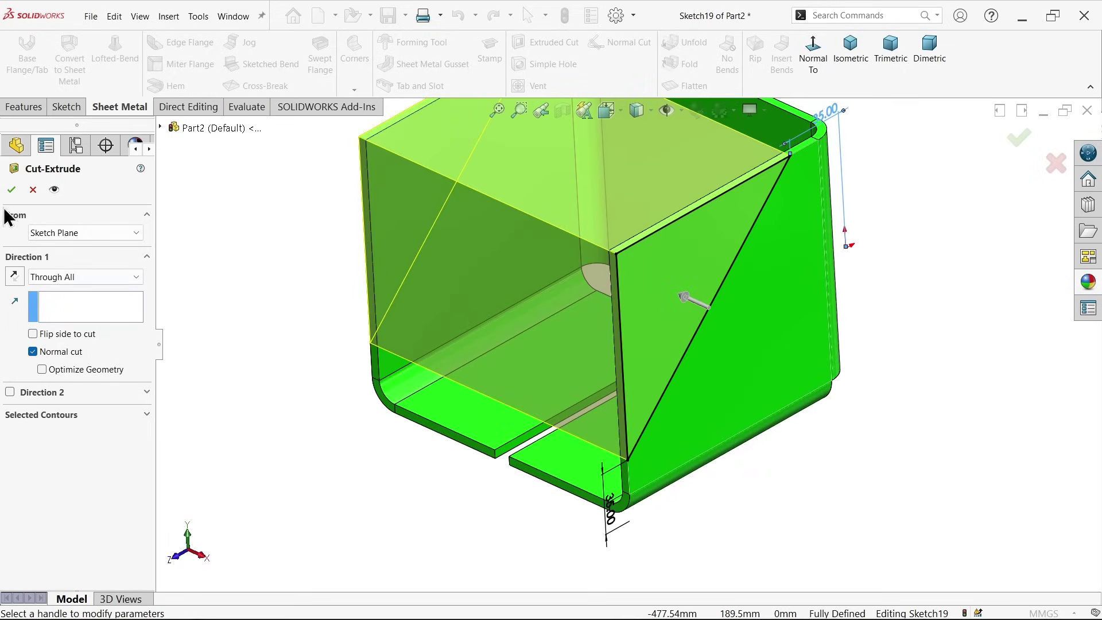
pyautogui.click(13, 188)
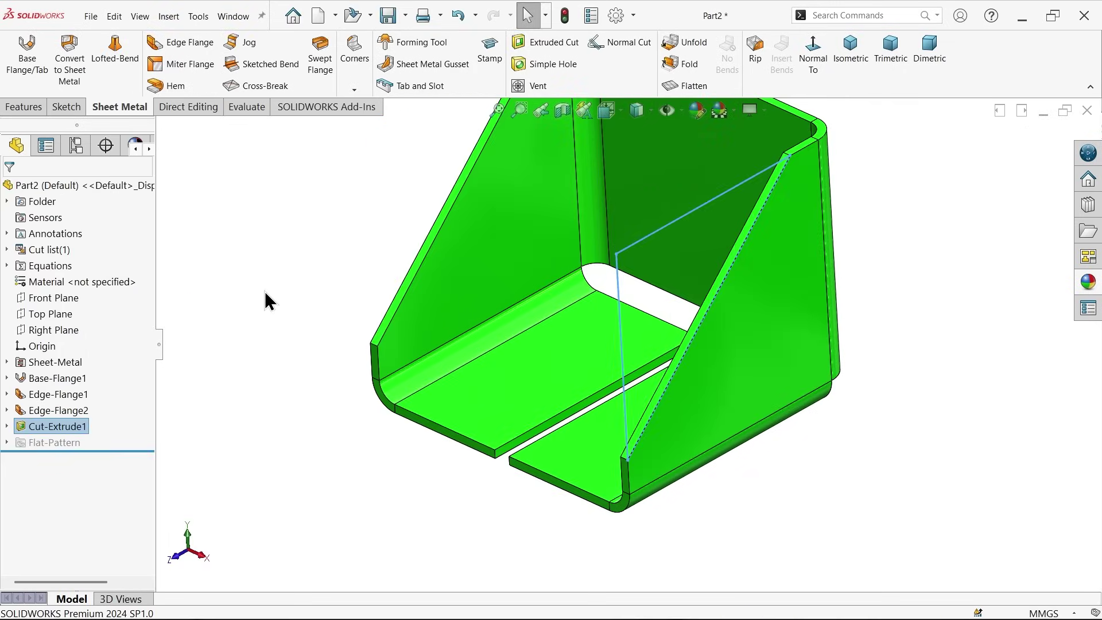
# Examine the top view of the reference drawing for the outline and dimensions of the bottom flanges' cutout.
pyautogui.press('f')
pyautogui.moveTo(357, 315); pyautogui.dragTo(364, 308, button='middle')
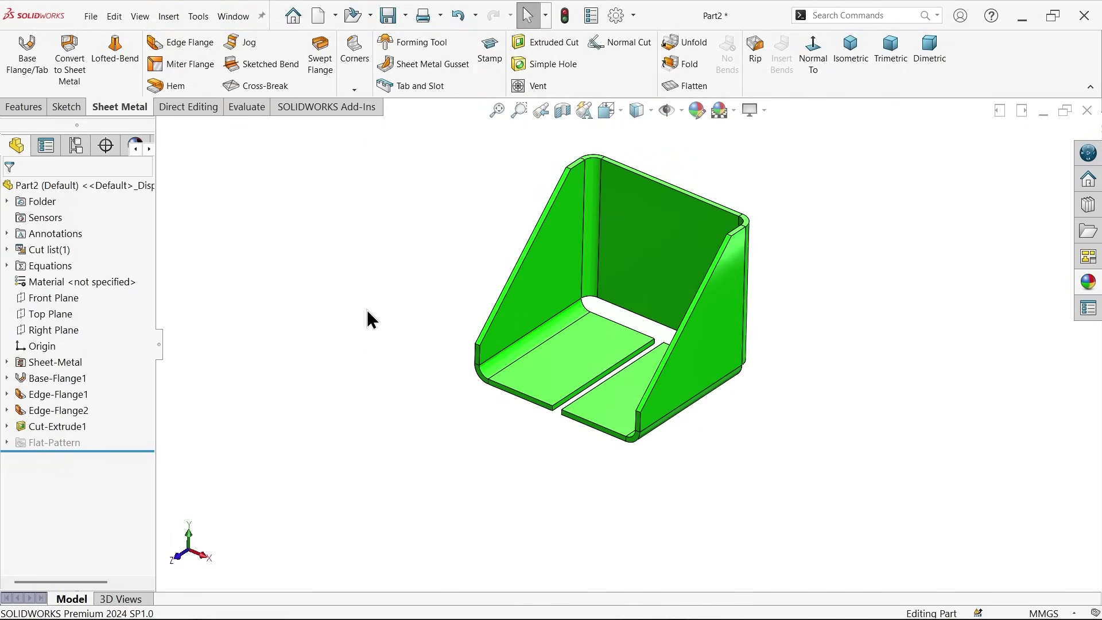
pyautogui.hotkey('alt', 'Tab')
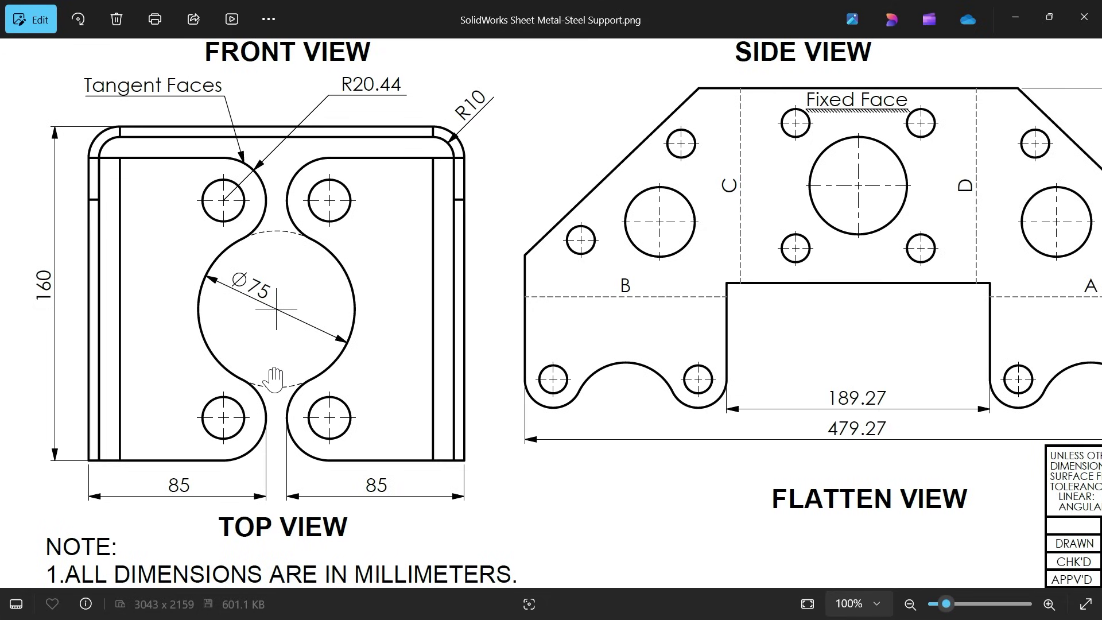
pyautogui.scroll(1, 128, 149)
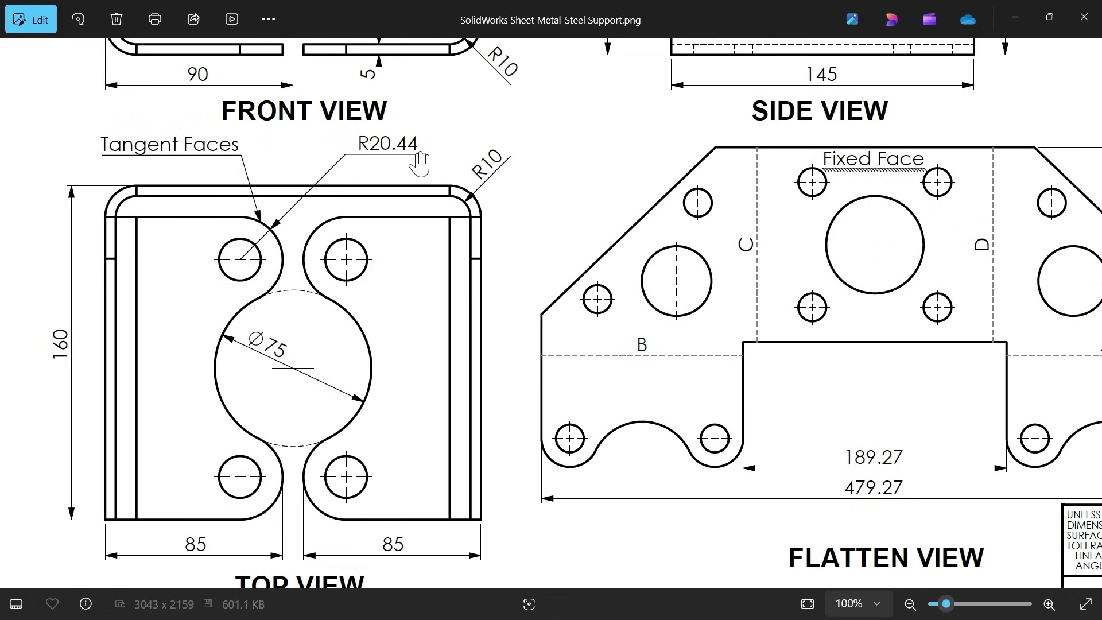
pyautogui.scroll(-1, 281, 361)
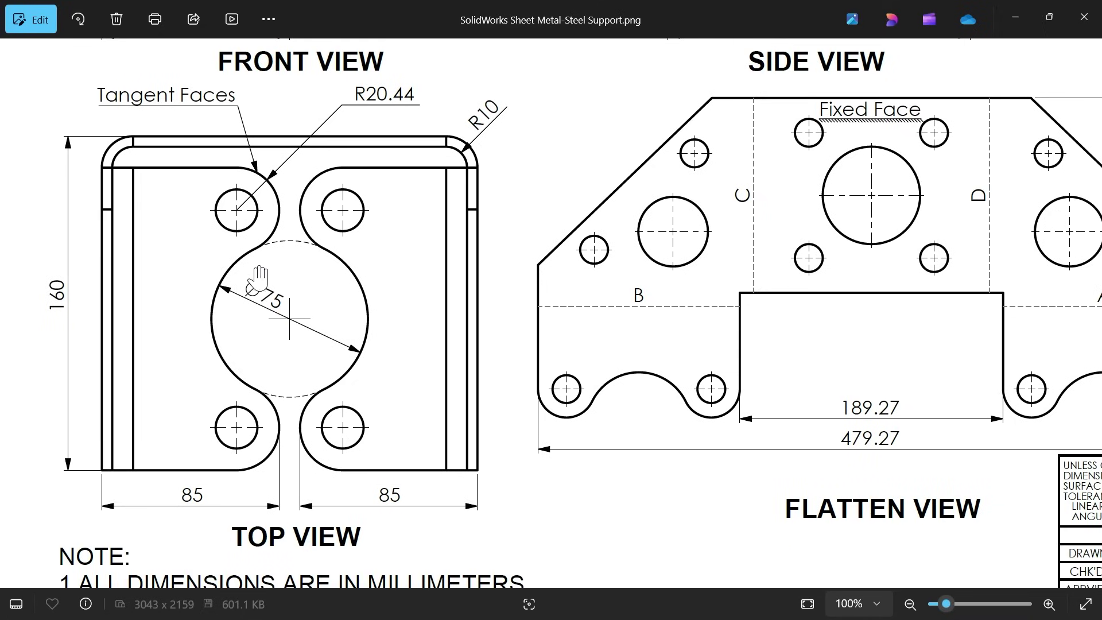
pyautogui.click(1016, 19)
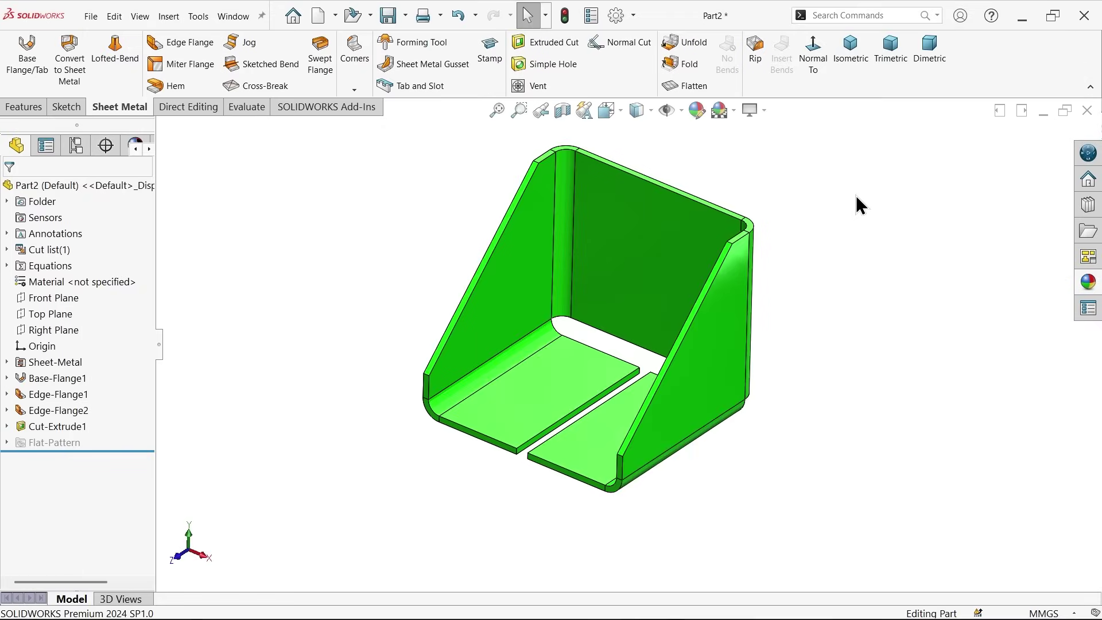
# Start a sketch on the upper face of a bottom flange and draw a centerline across the gap between the flange edges' midpoints.
pyautogui.hotkey('ctrl', '7')
pyautogui.click(572, 435)
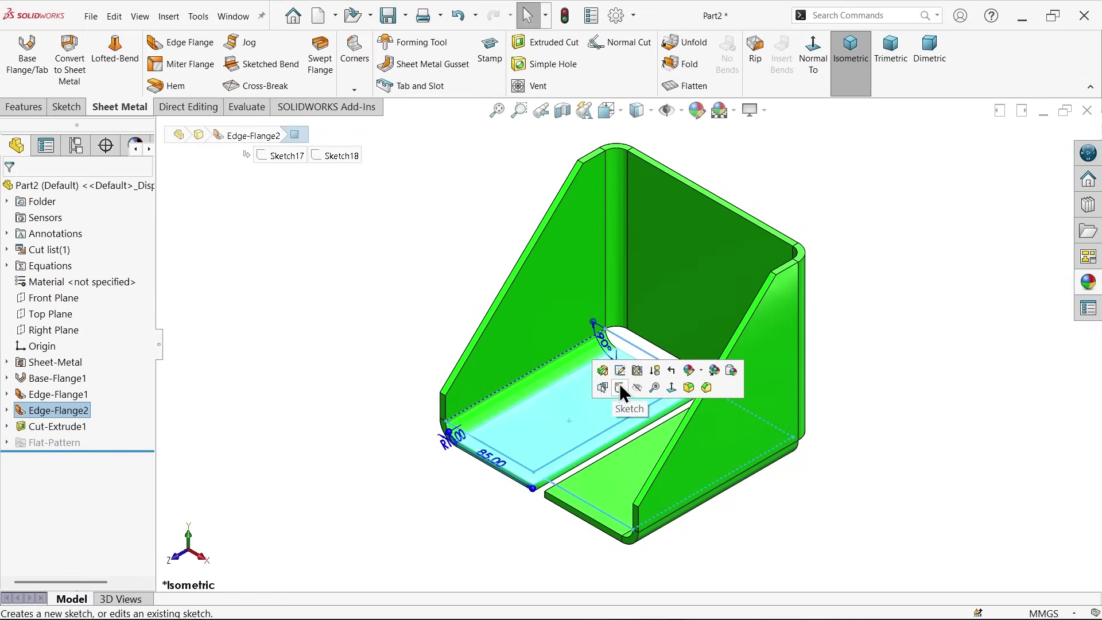
pyautogui.click(620, 385)
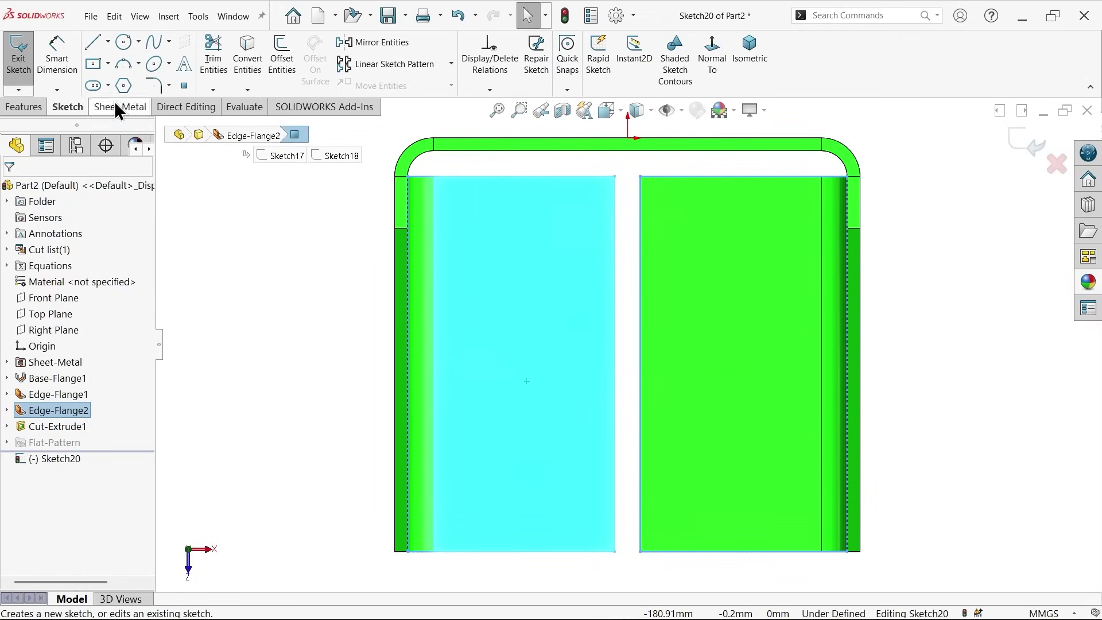
pyautogui.click(108, 42)
pyautogui.click(112, 75)
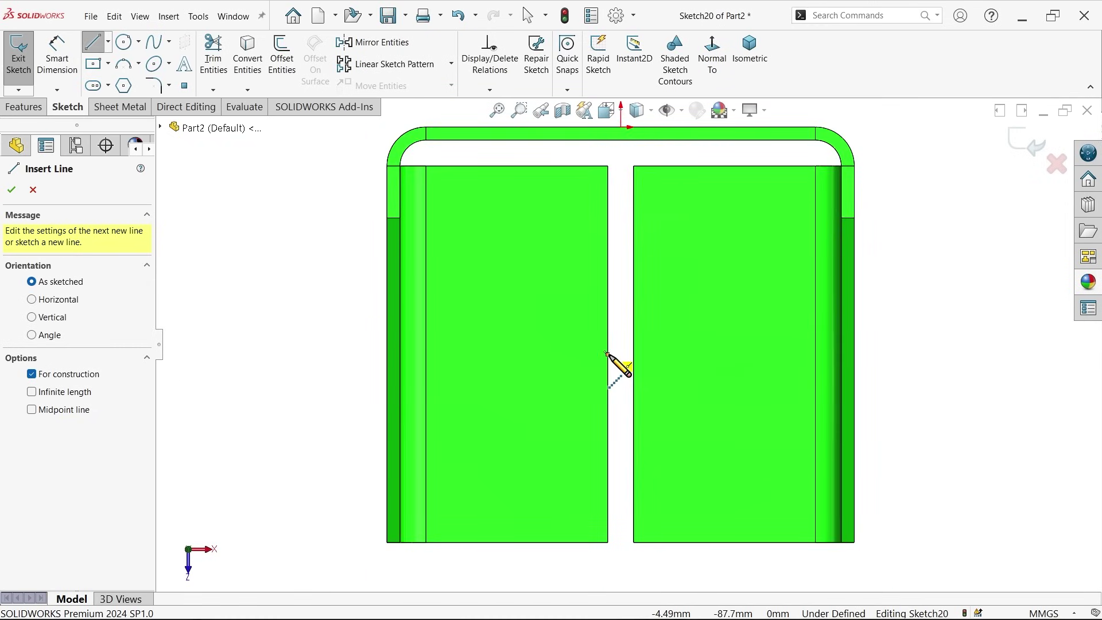
pyautogui.click(608, 354)
pyautogui.rightClick(696, 364)
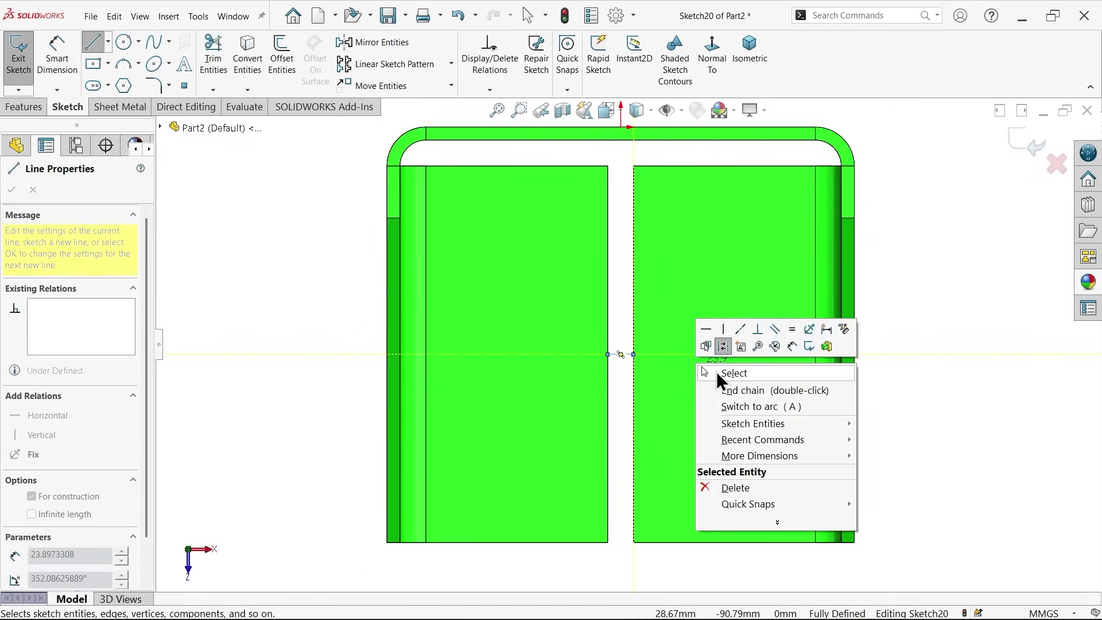
pyautogui.click(716, 371)
# Draw a vertical centerline about 8 mm long towards the front from the midpoint of the centerline across the gap.
pyautogui.scroll(-5, 644, 374)
pyautogui.click(108, 43)
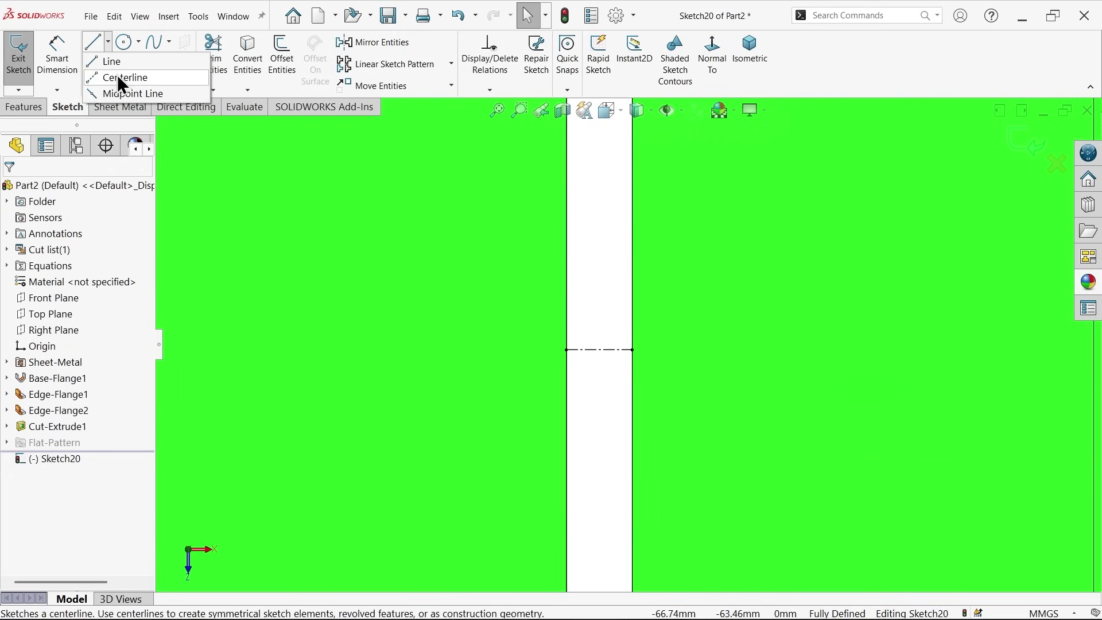
pyautogui.click(112, 80)
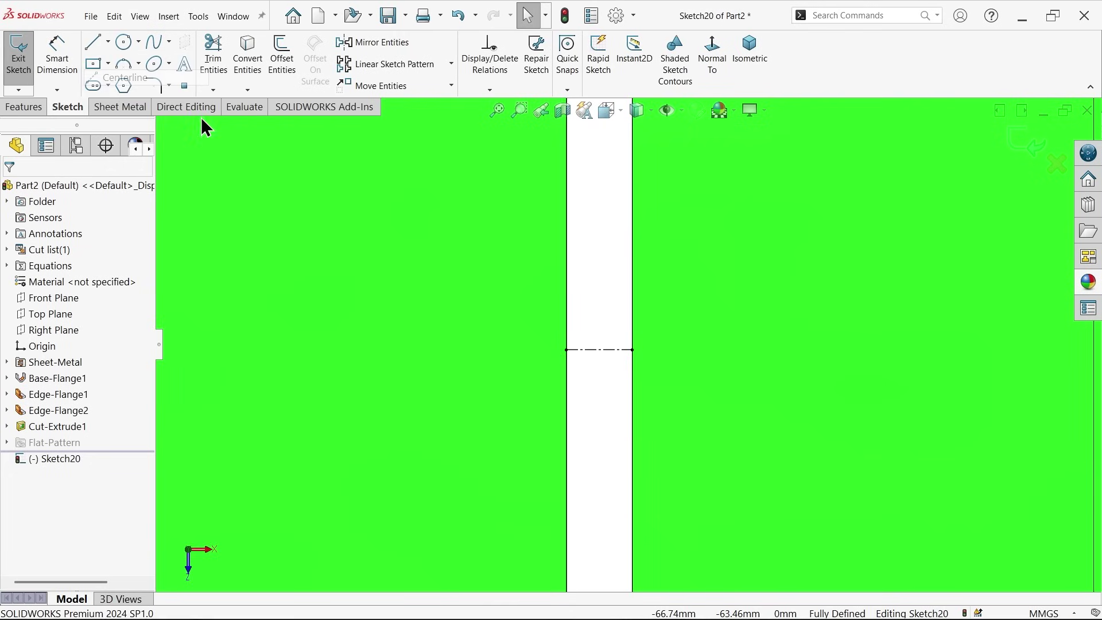
pyautogui.click(599, 349)
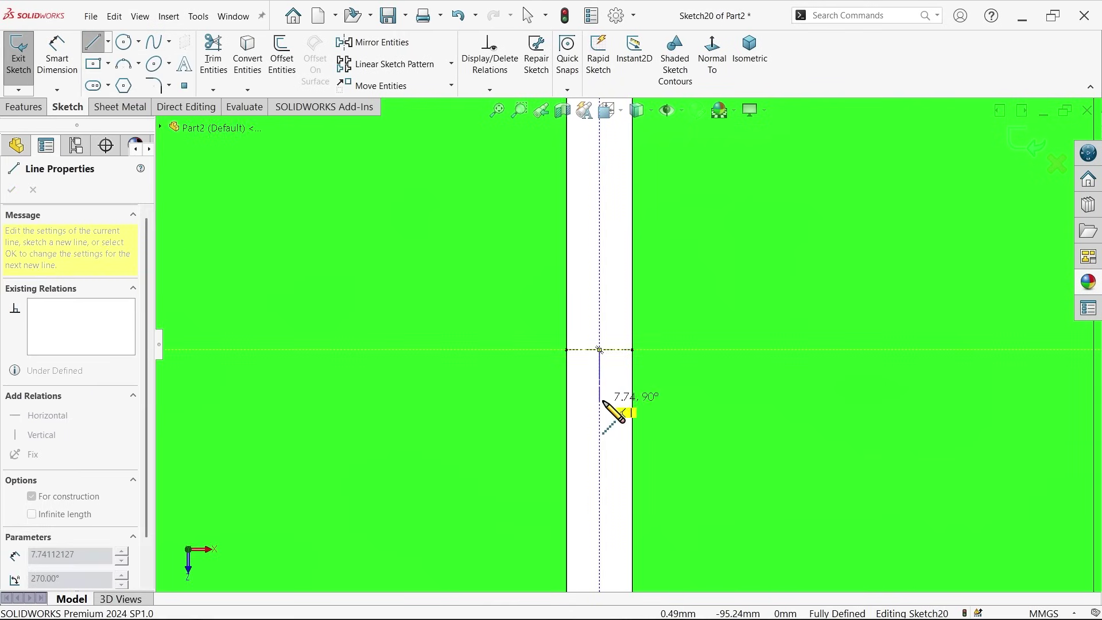
pyautogui.click(614, 401)
pyautogui.rightClick(629, 416)
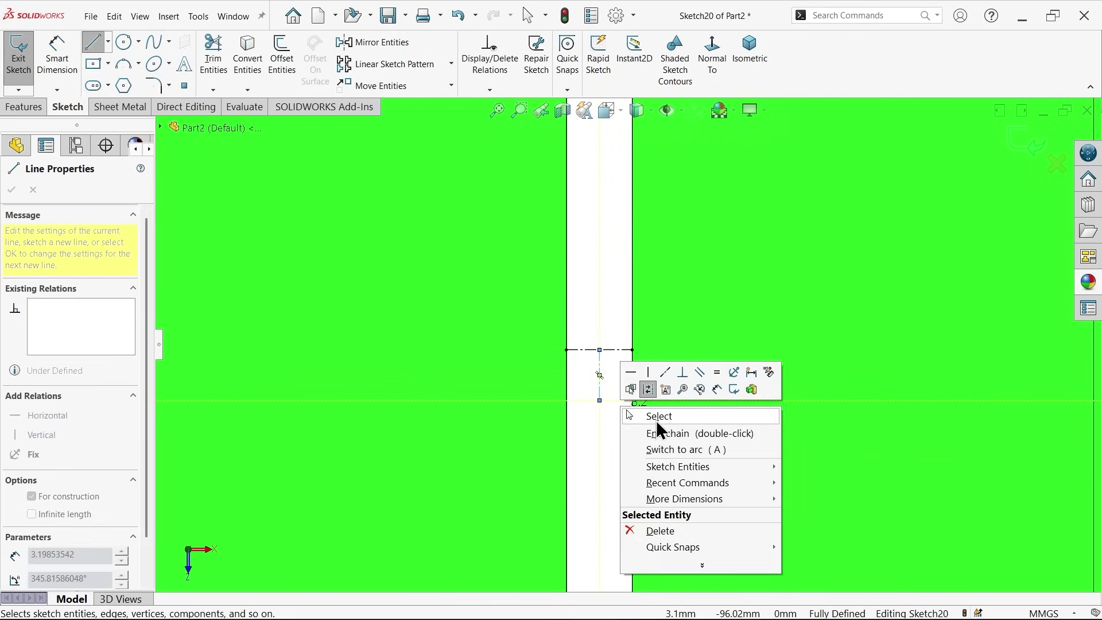
pyautogui.click(655, 420)
# Sketch a circle of about 39 mm radius centred on the midpoint of the centerline across the gap.
pyautogui.click(123, 39)
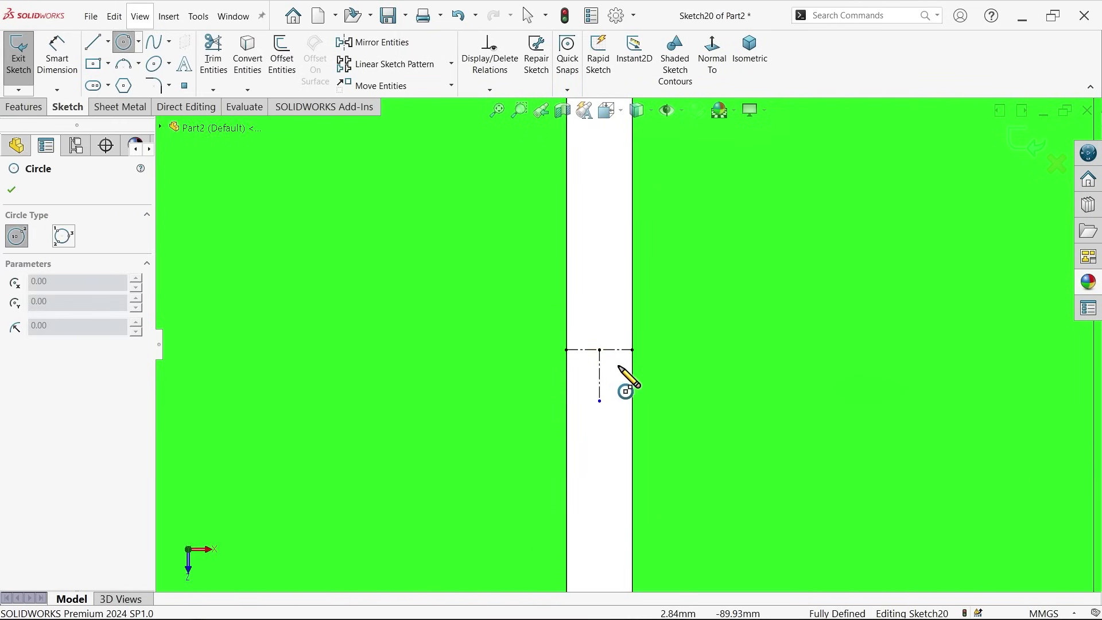
pyautogui.click(599, 350)
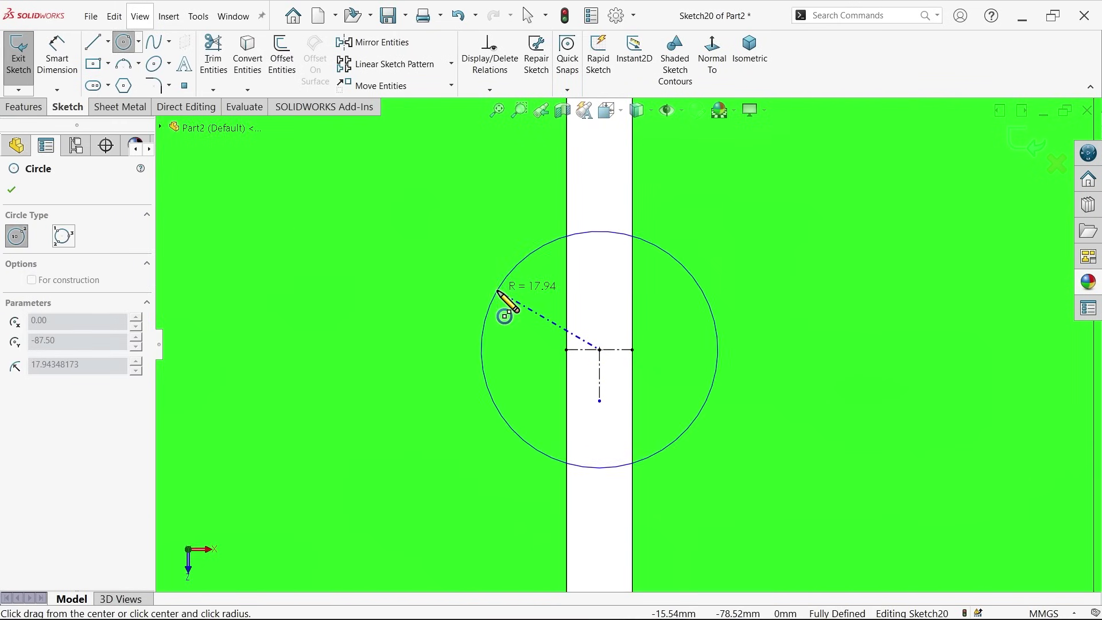
pyautogui.scroll(-2, 498, 291)
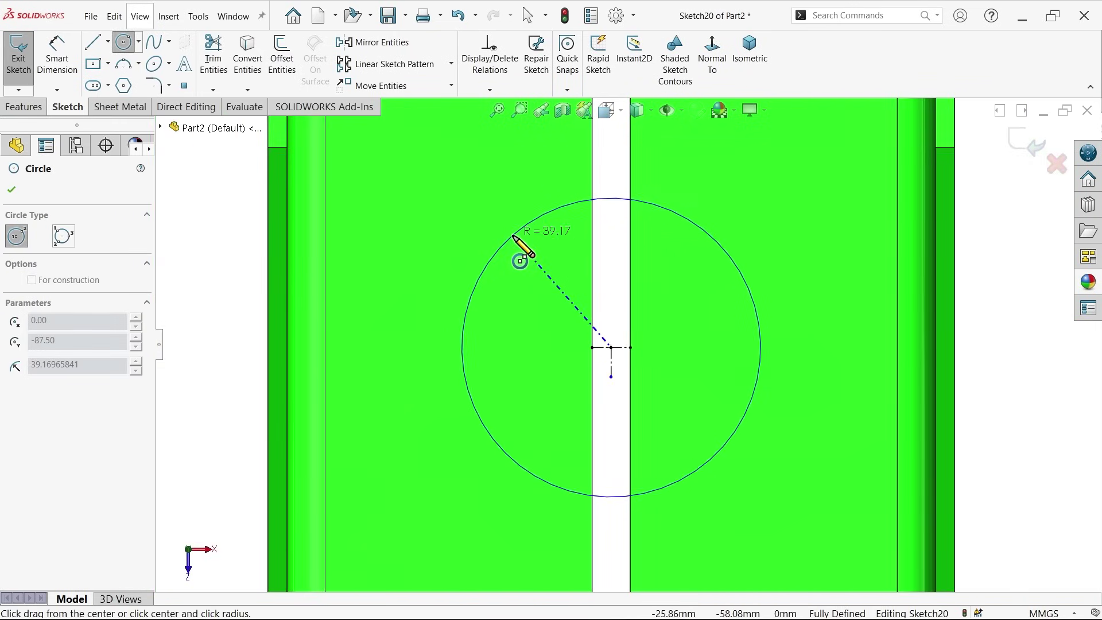
pyautogui.click(514, 238)
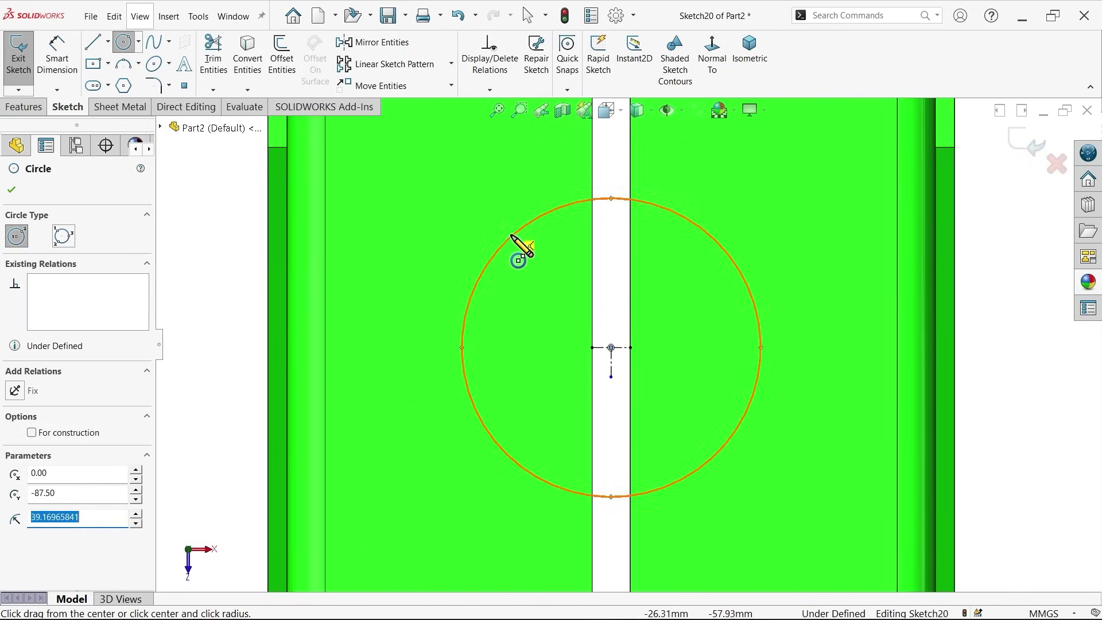
pyautogui.rightClick(195, 216)
pyautogui.click(226, 222)
pyautogui.press('f')
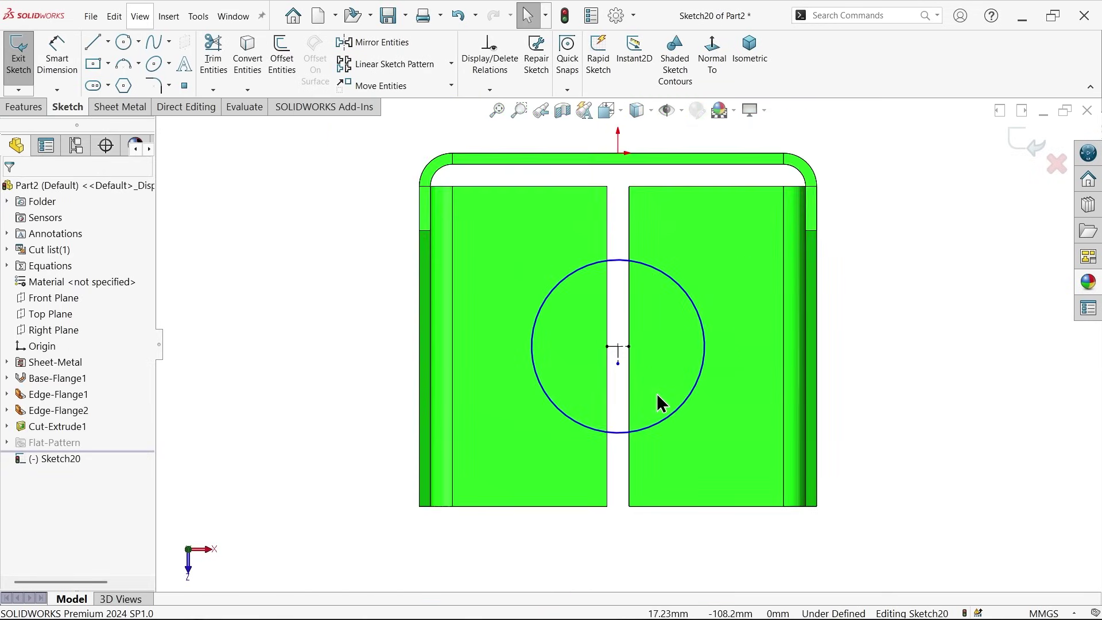
# Convert the right bottom flange's edge along the gap into a sketch line and set the circle's diameter to 75 mm.
pyautogui.scroll(3, 656, 394)
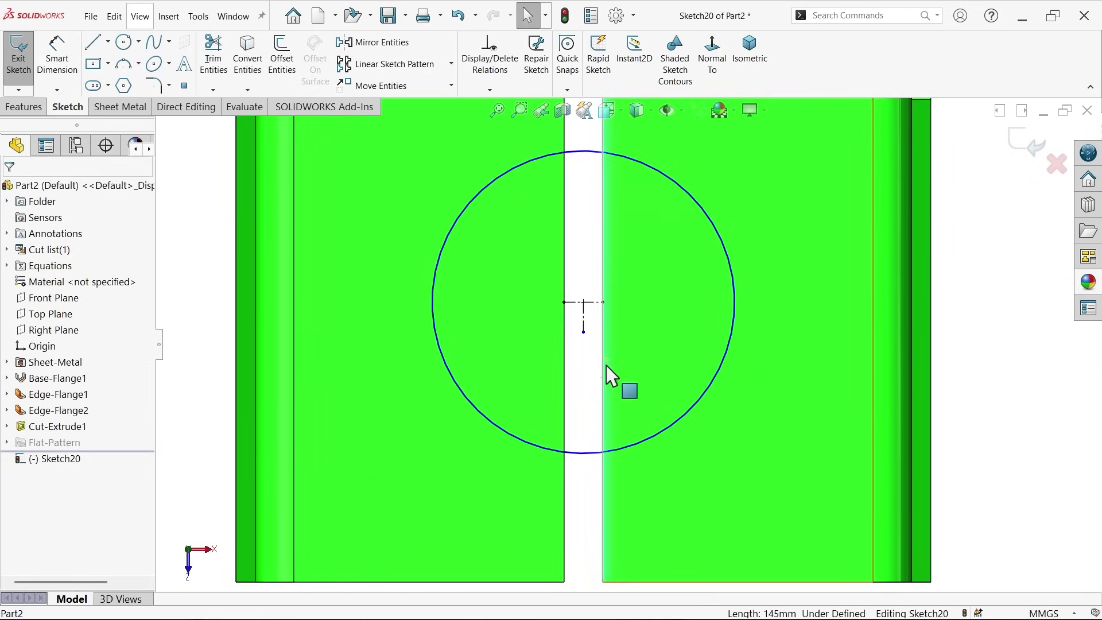
pyautogui.press('z')
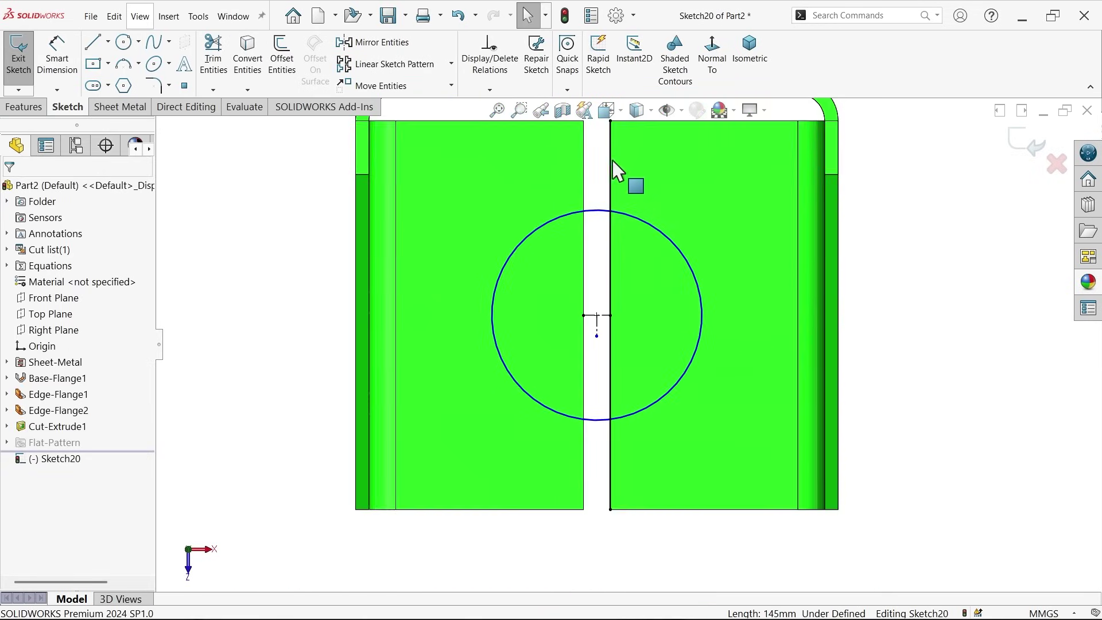
pyautogui.scroll(3, 638, 176)
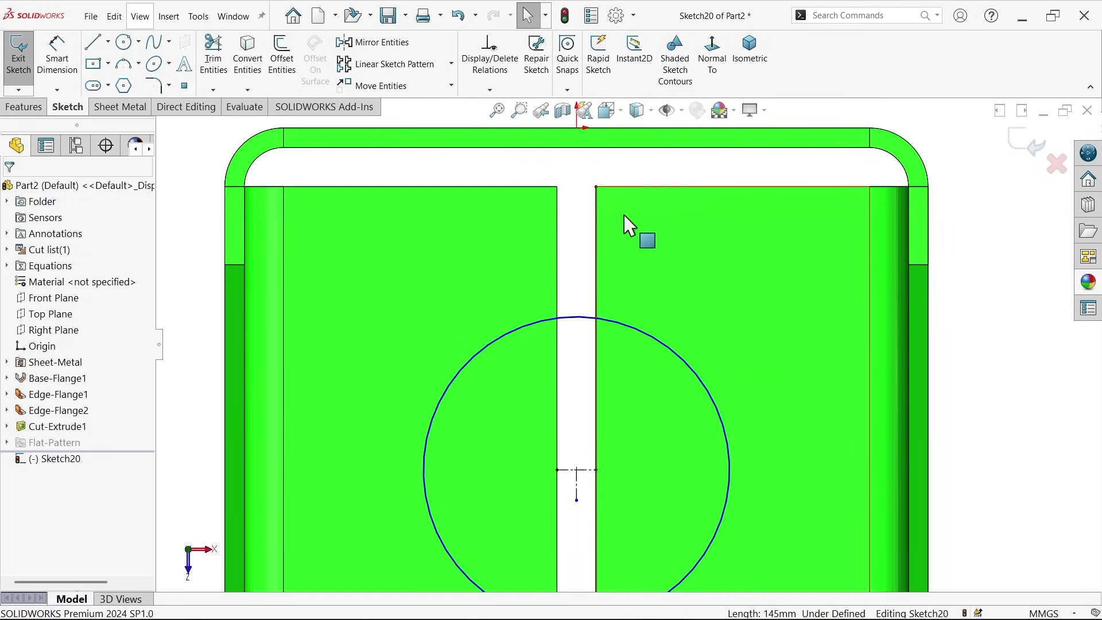
pyautogui.click(57, 68)
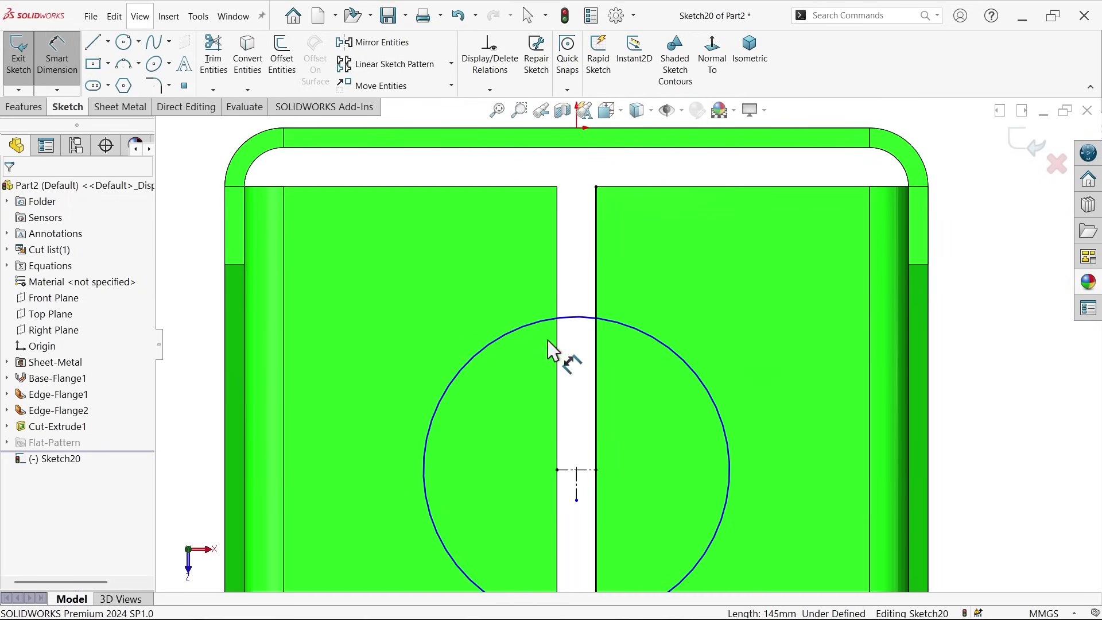
pyautogui.click(486, 357)
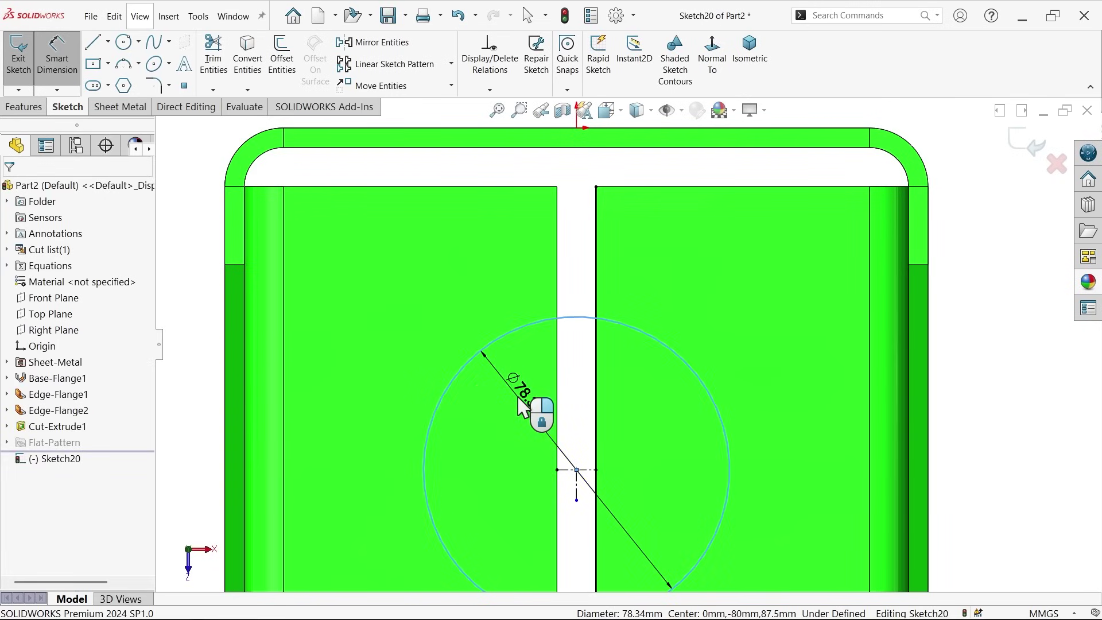
pyautogui.click(528, 409)
pyautogui.write('75')
pyautogui.press('Return')
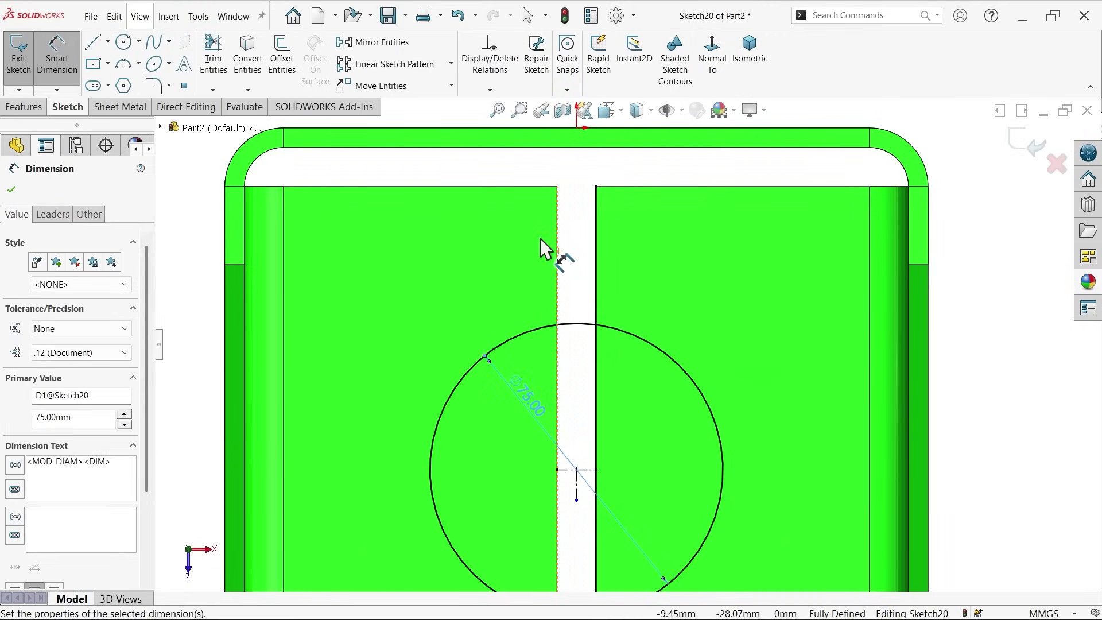
# Sketch a line about 27 mm long from the right flange's inner back corner, continuing as a tangent arc of about 25.5 mm radius ending on the circle.
pyautogui.click(96, 42)
pyautogui.click(597, 187)
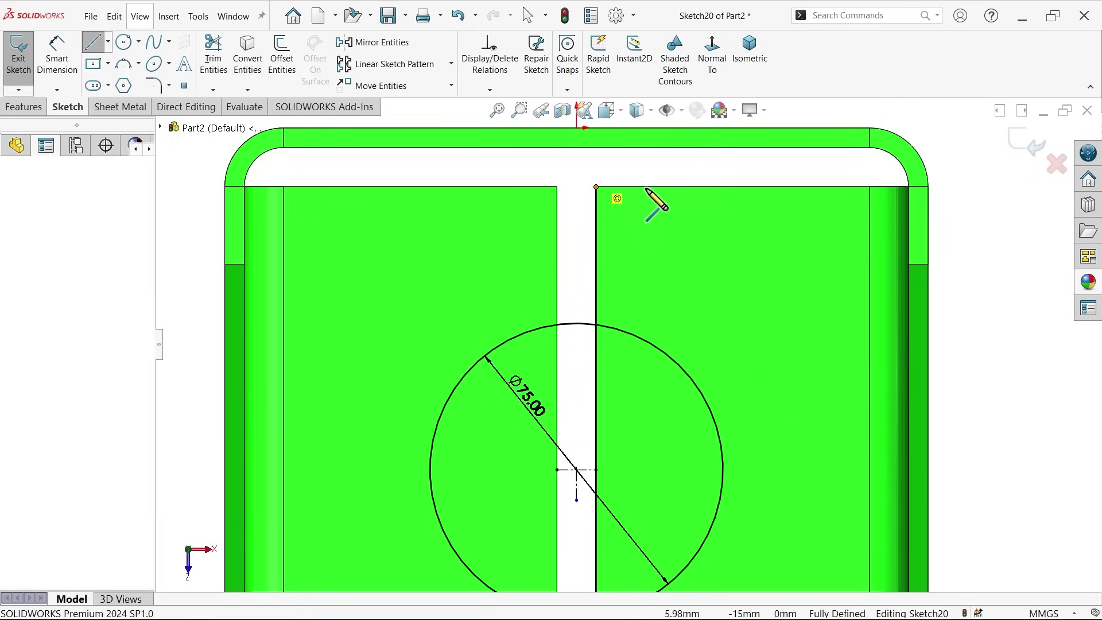
pyautogui.click(703, 186)
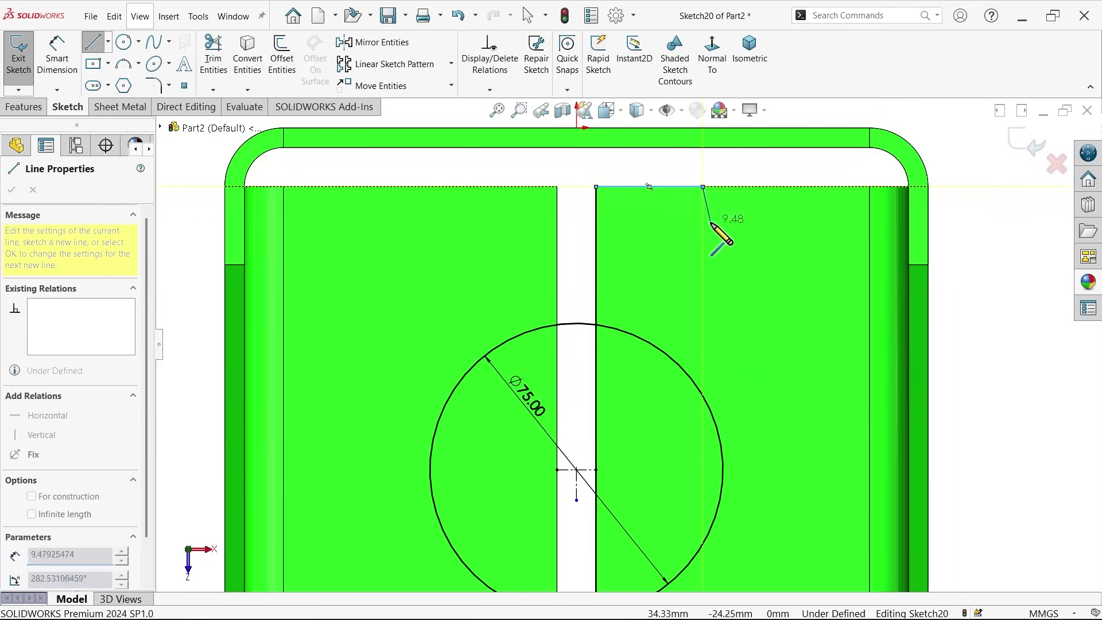
pyautogui.scroll(-3, 722, 202)
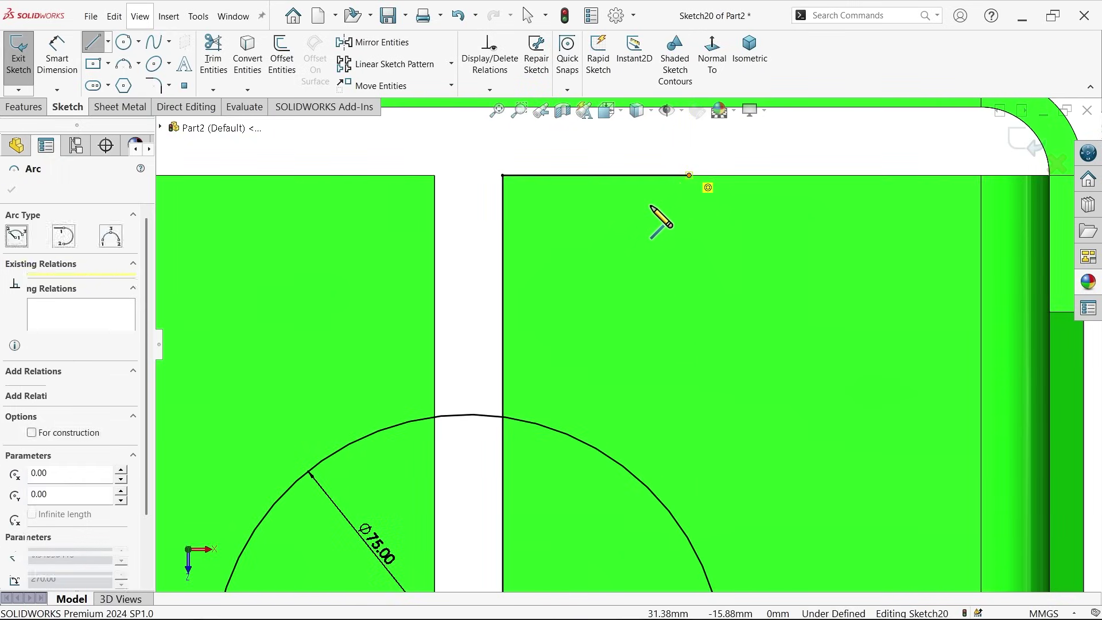
pyautogui.click(531, 423)
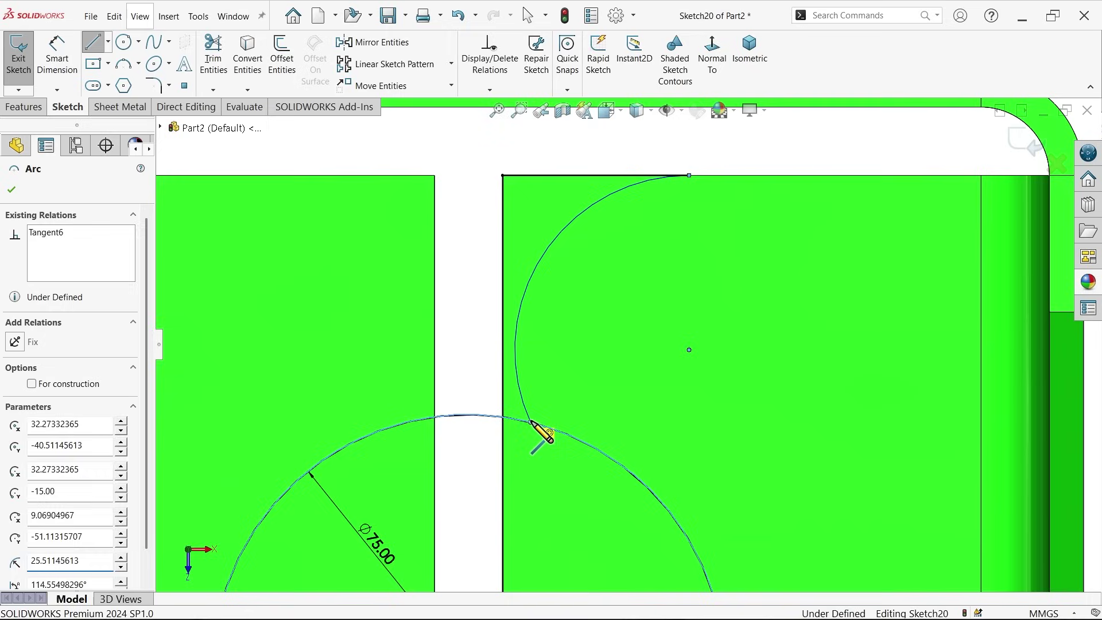
pyautogui.rightClick(584, 419)
pyautogui.click(621, 429)
# Move the arc's lower end farther along the circle, giving about 22.3 mm radius, and make the arc tangent to the circle.
pyautogui.moveTo(530, 423); pyautogui.dragTo(628, 462)
pyautogui.keyDown('ctrl'); pyautogui.click(633, 476); pyautogui.keyUp('ctrl')
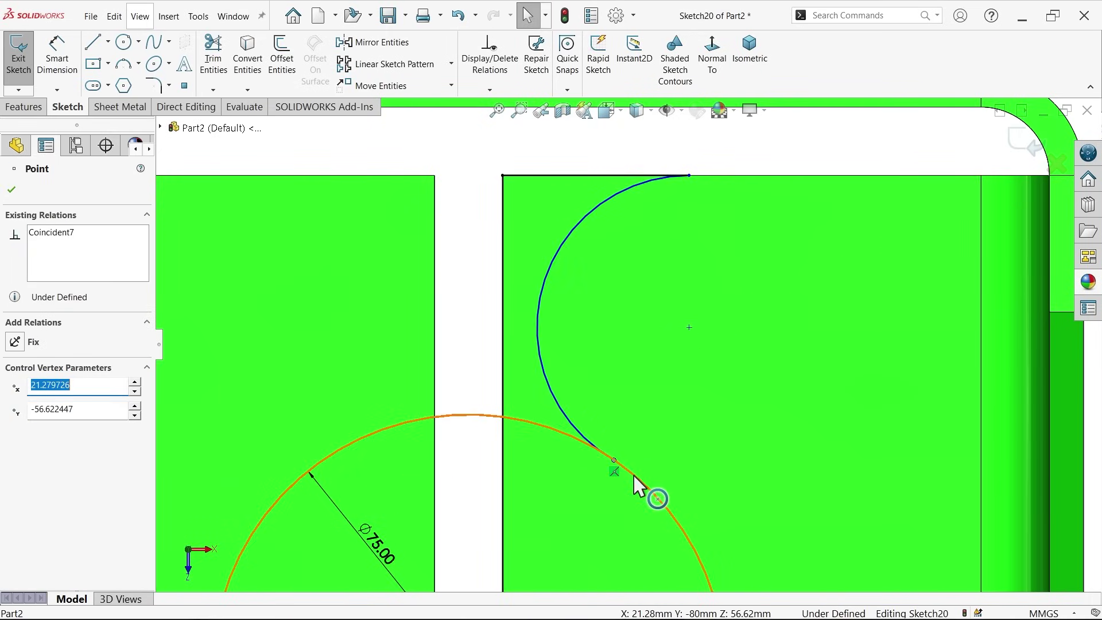
pyautogui.keyDown('ctrl'); pyautogui.click(571, 431); pyautogui.keyUp('ctrl')
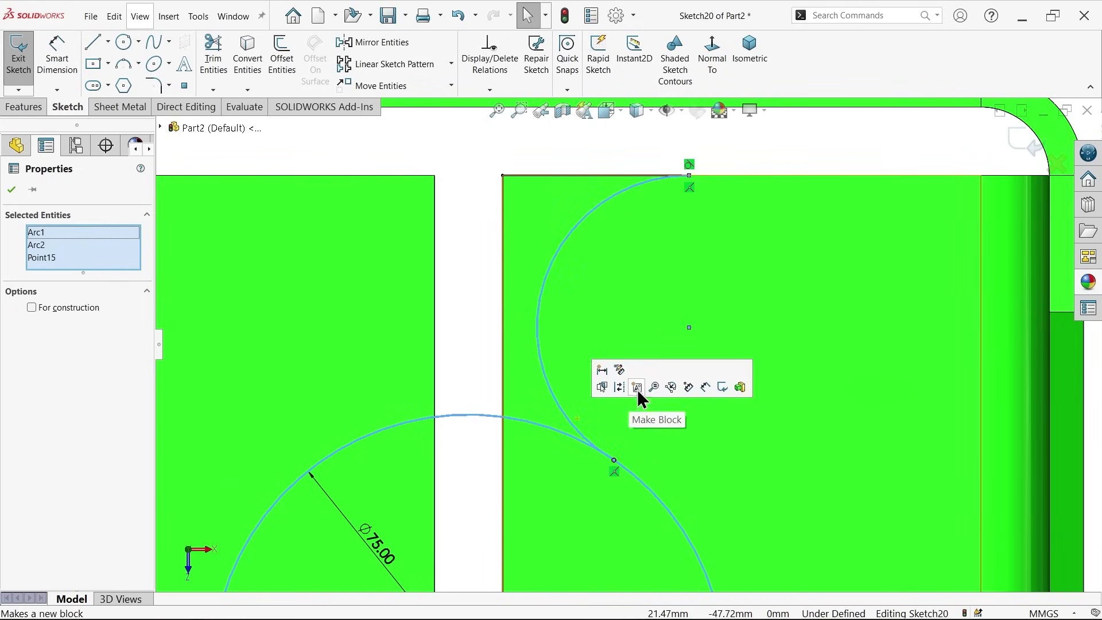
pyautogui.click(468, 193)
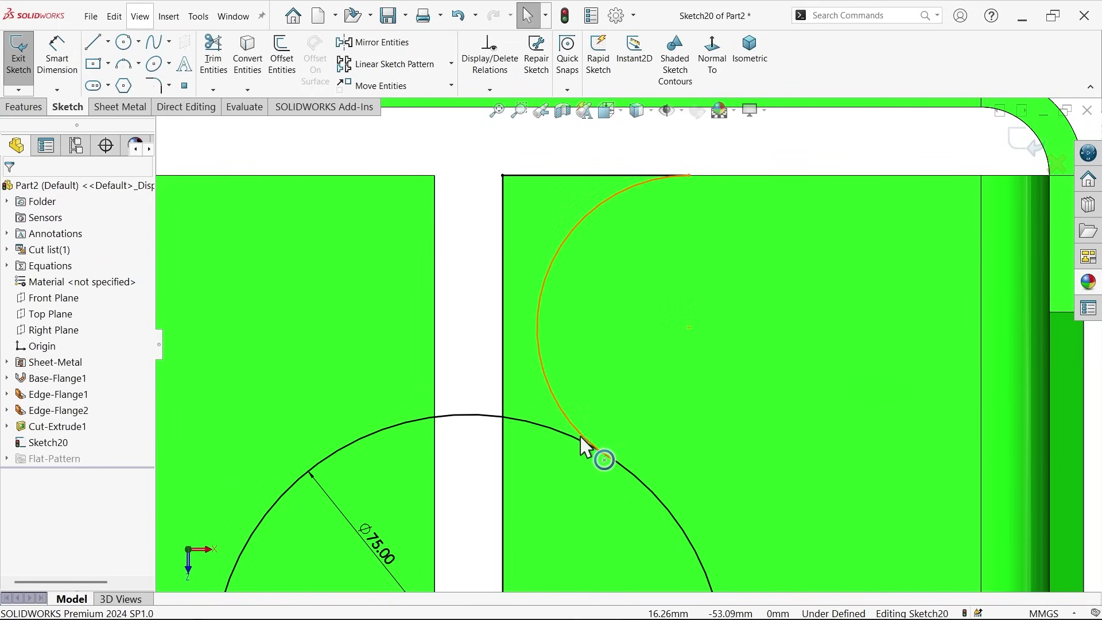
pyautogui.click(589, 447)
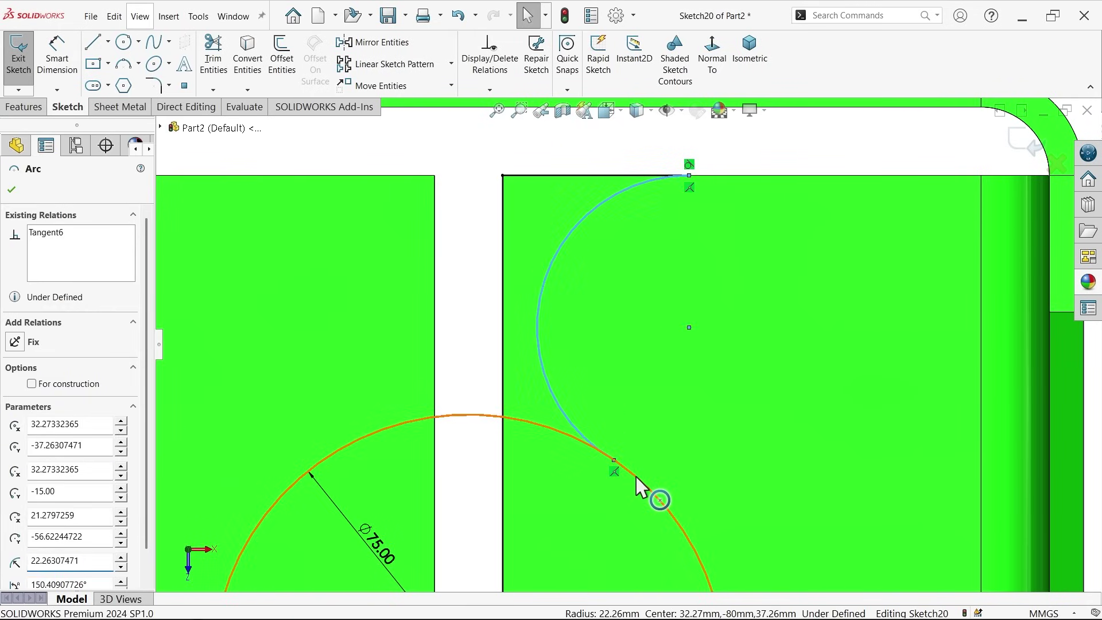
pyautogui.keyDown('ctrl'); pyautogui.click(636, 478); pyautogui.keyUp('ctrl')
pyautogui.click(687, 425)
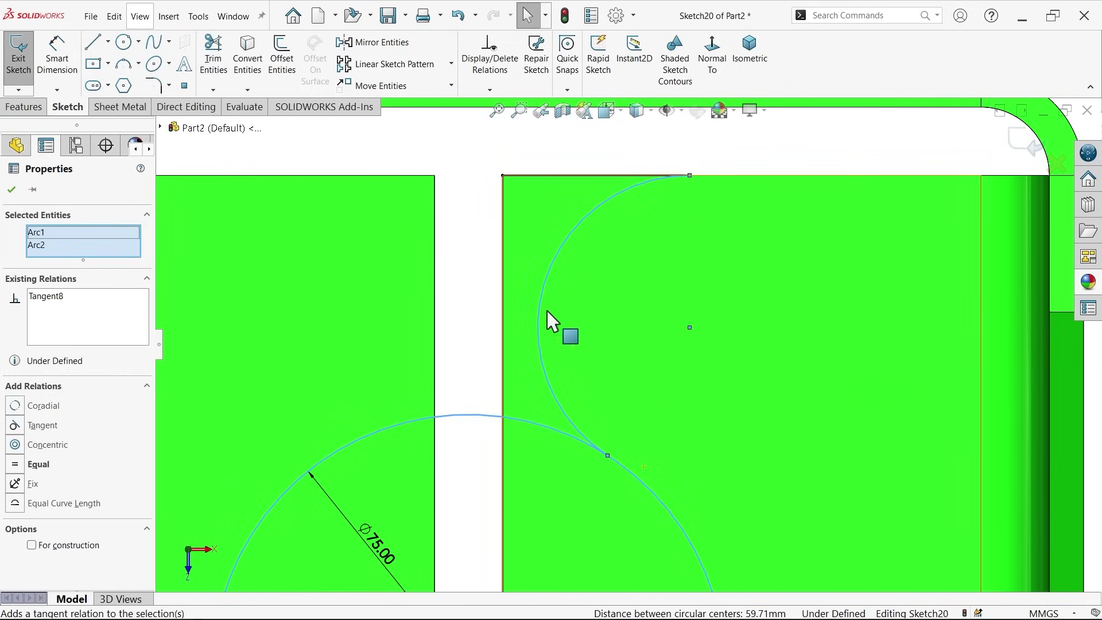
pyautogui.click(472, 223)
# Make the arc tangent to the converted line along the right flange's gap edge.
pyautogui.click(541, 299)
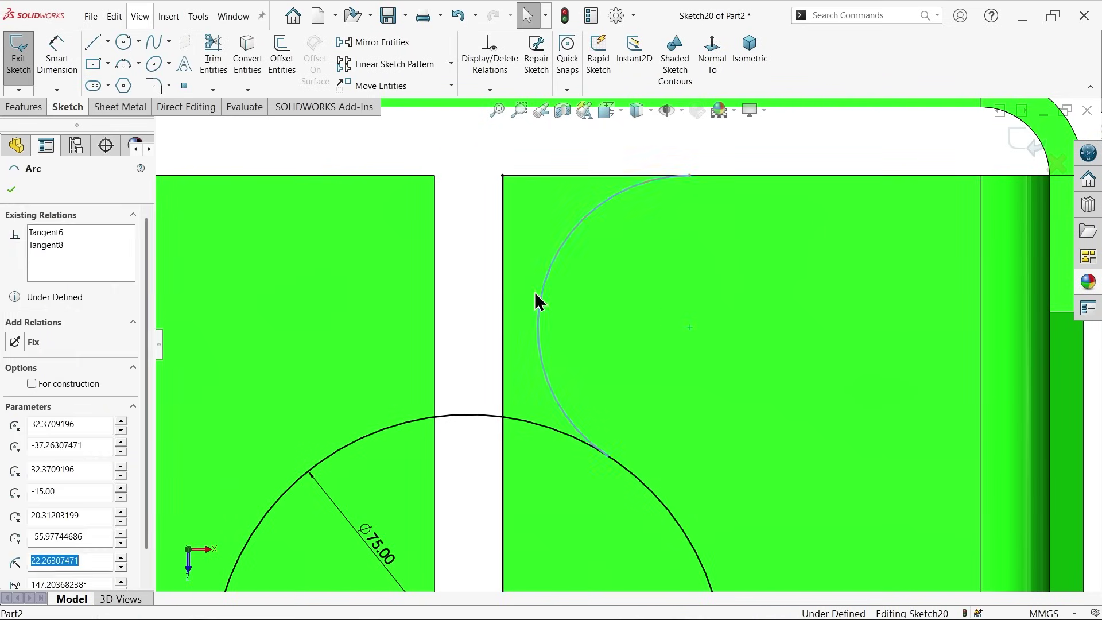
pyautogui.keyDown('ctrl'); pyautogui.click(504, 296); pyautogui.keyUp('ctrl')
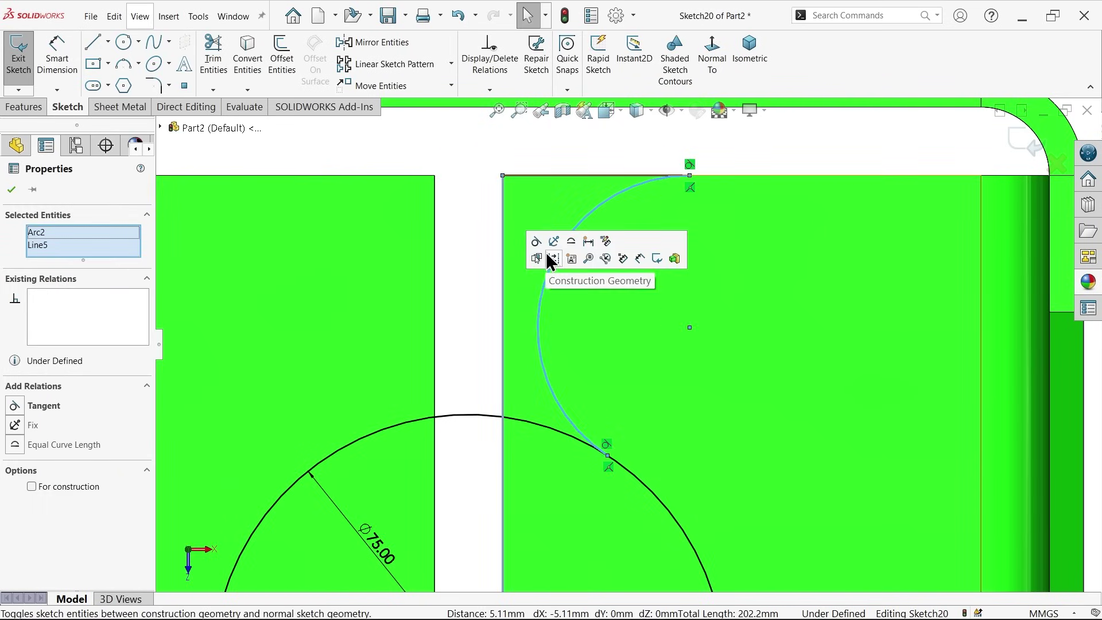
pyautogui.click(532, 246)
pyautogui.click(469, 211)
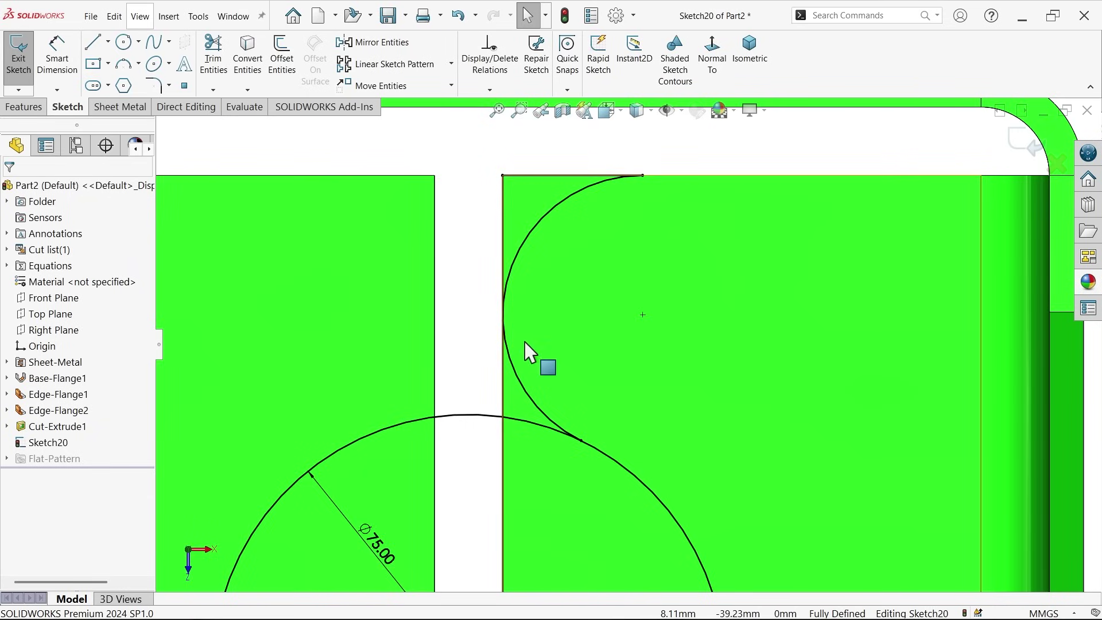
# Mirror the tangent arc and the short line at the flange's back edge about the horizontal centerline across the gap.
pyautogui.scroll(5, 550, 377)
pyautogui.scroll(-2, 599, 422)
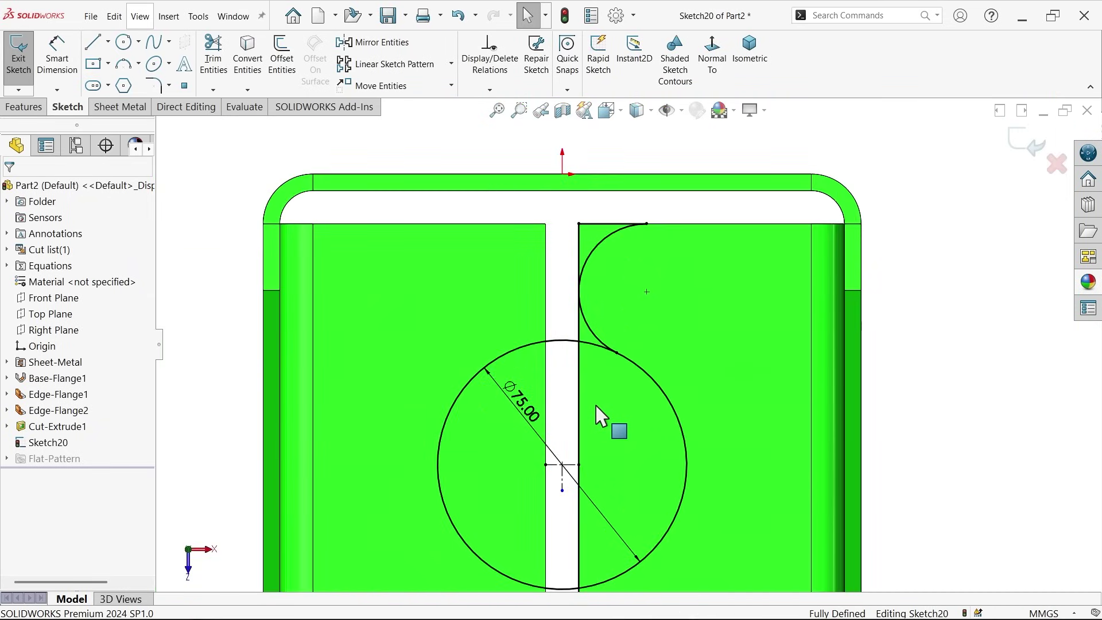
pyautogui.click(400, 44)
pyautogui.scroll(-2, 598, 267)
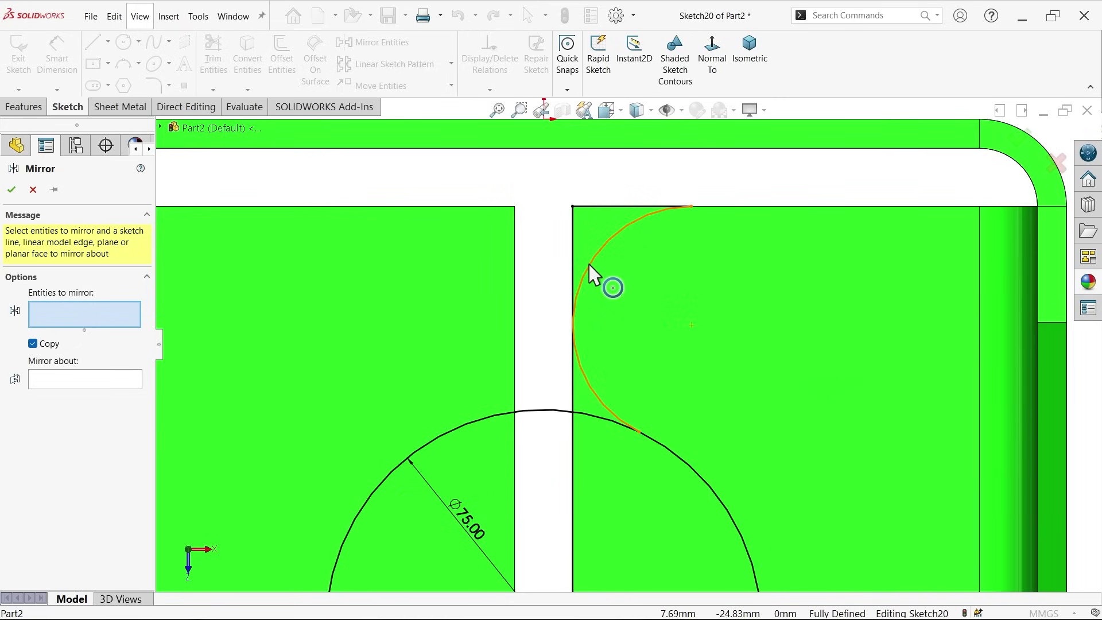
pyautogui.click(589, 266)
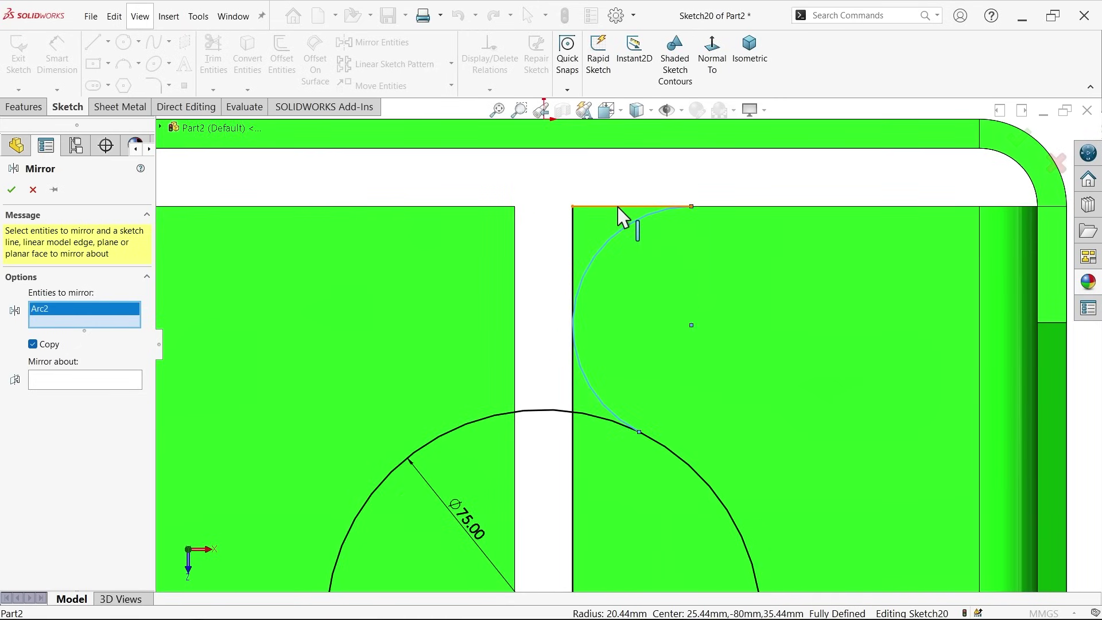
pyautogui.click(619, 207)
pyautogui.click(69, 396)
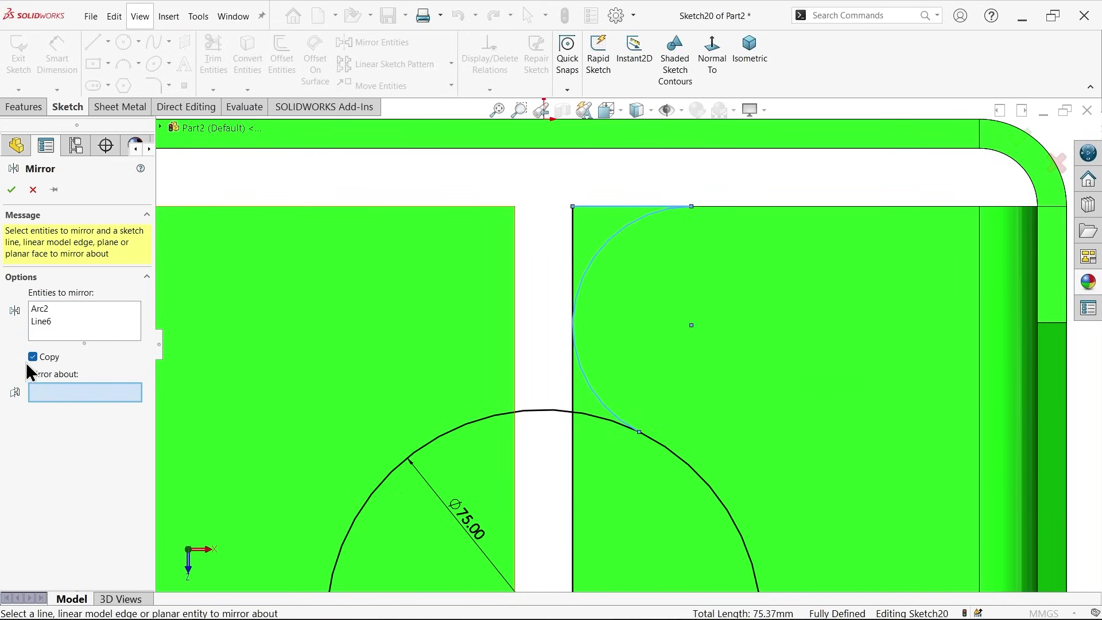
pyautogui.scroll(6, 591, 484)
pyautogui.scroll(-10, 592, 386)
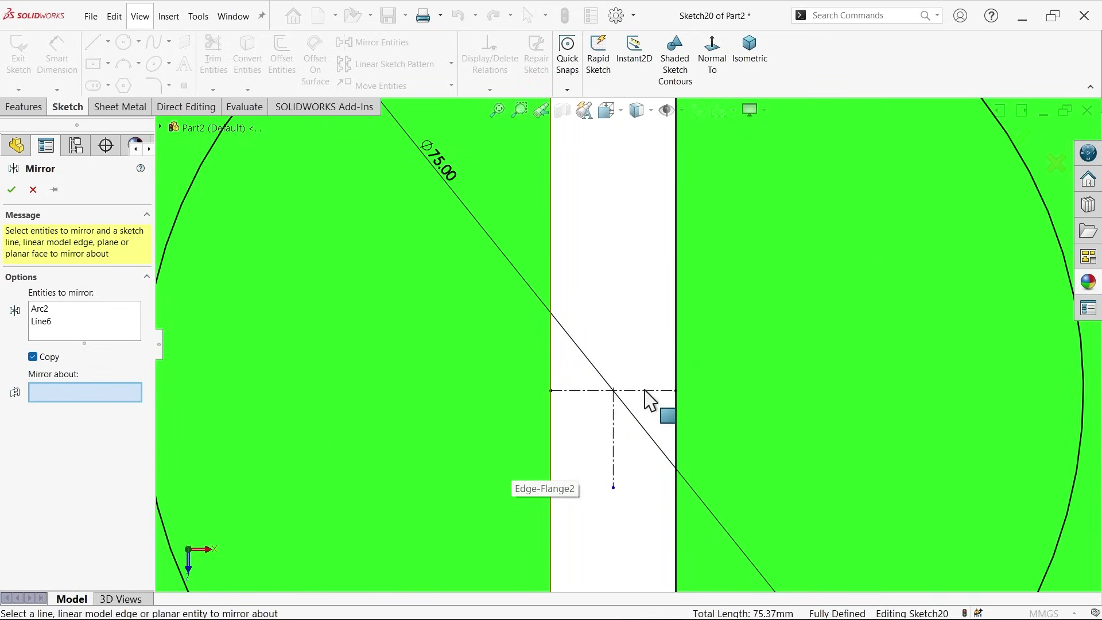
pyautogui.click(650, 391)
pyautogui.scroll(5, 573, 433)
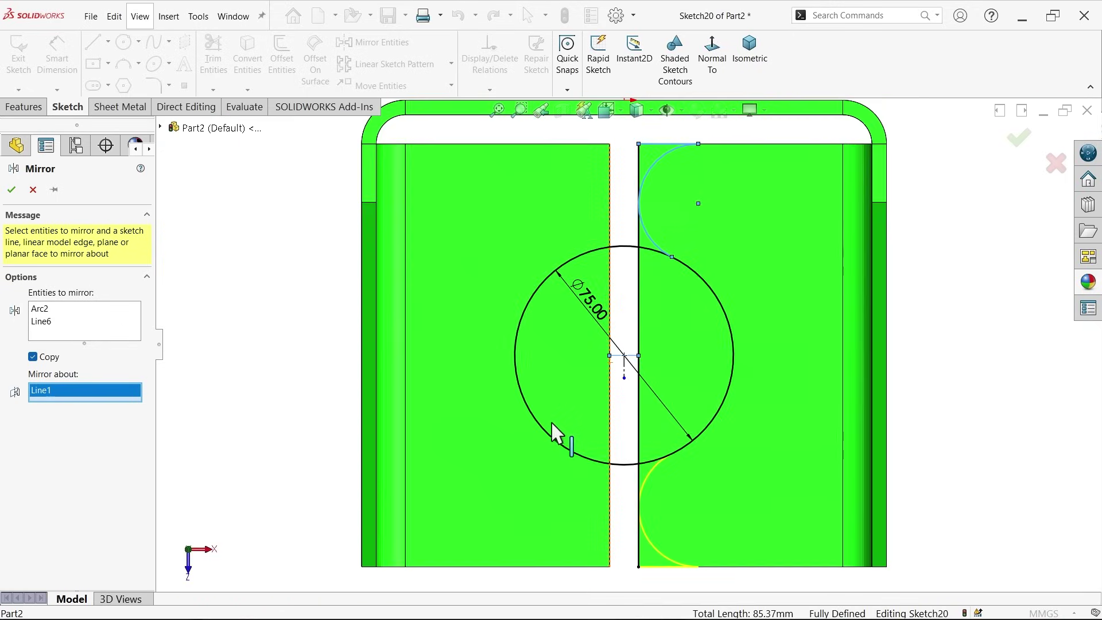
pyautogui.scroll(-3, 648, 448)
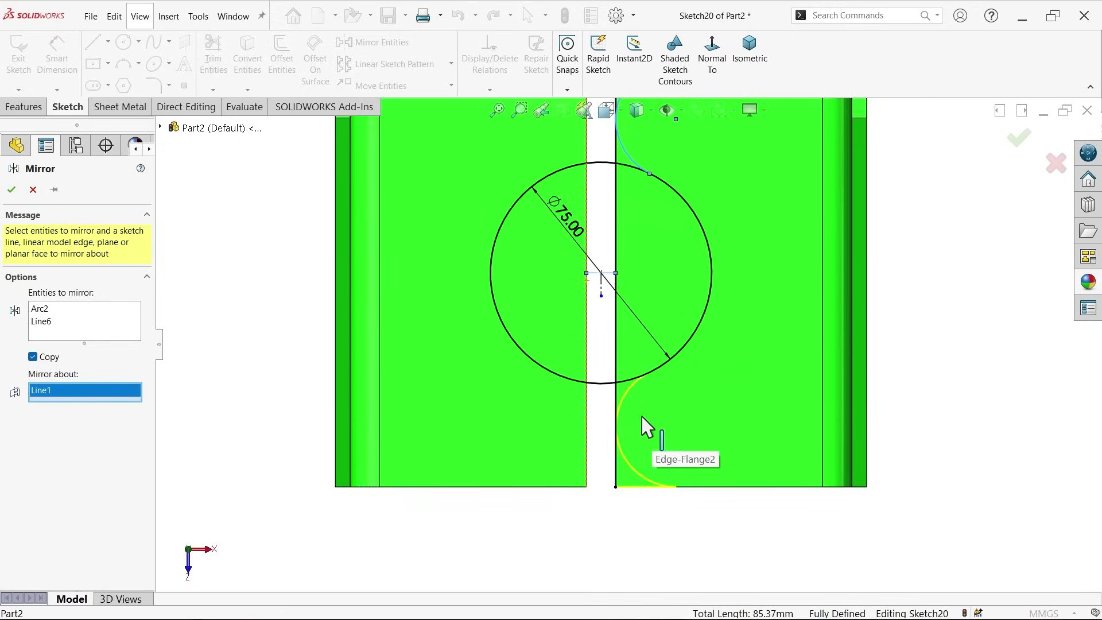
pyautogui.click(10, 191)
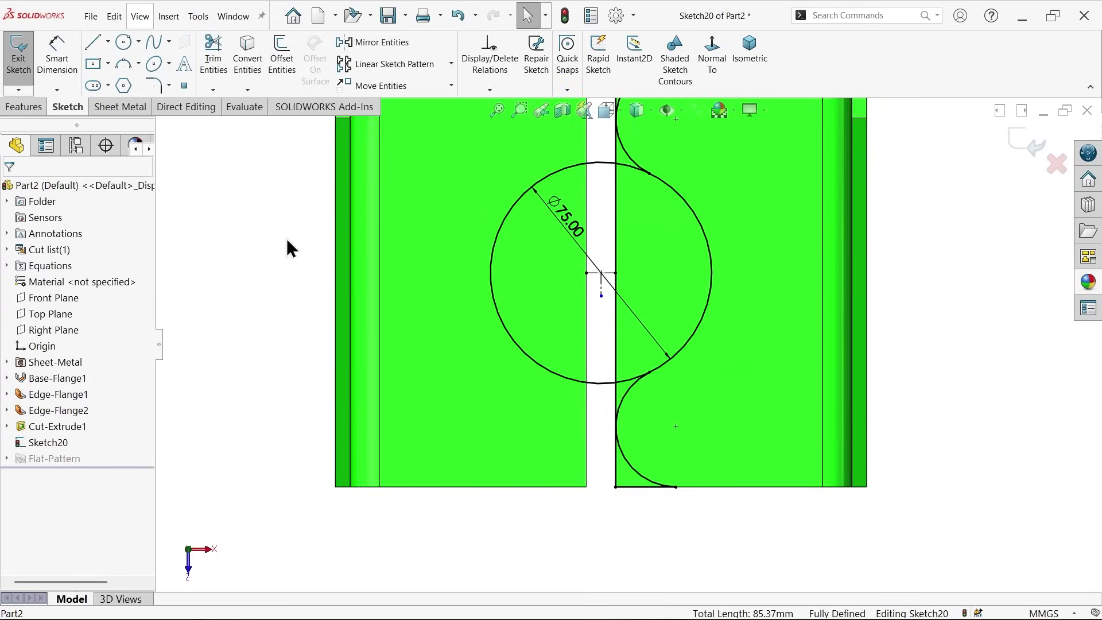
pyautogui.click(395, 49)
pyautogui.scroll(-3, 620, 387)
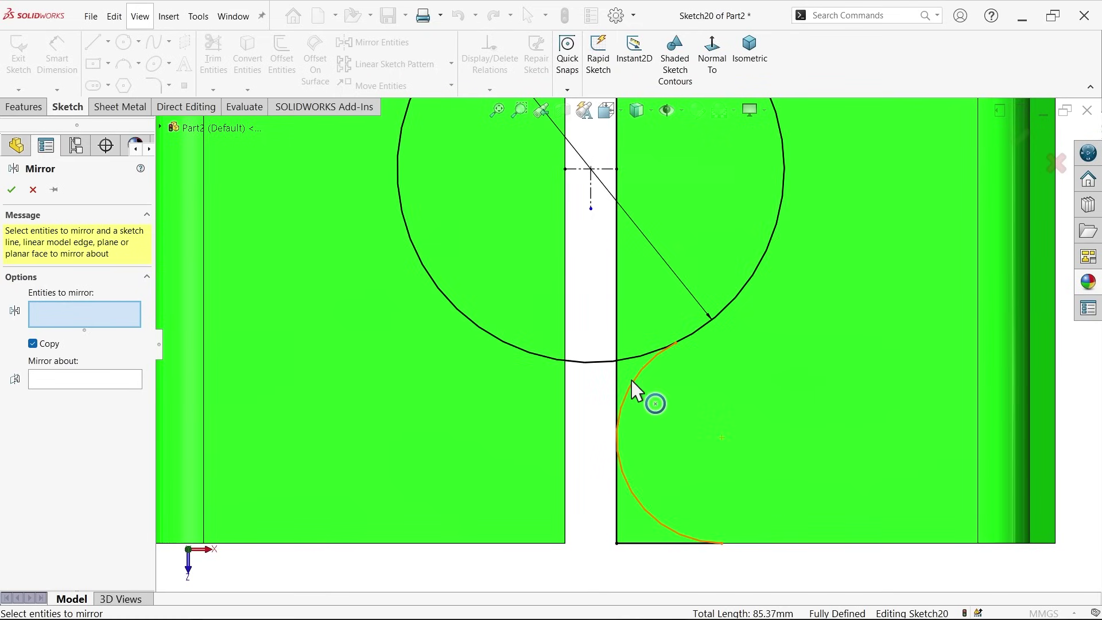
pyautogui.click(634, 390)
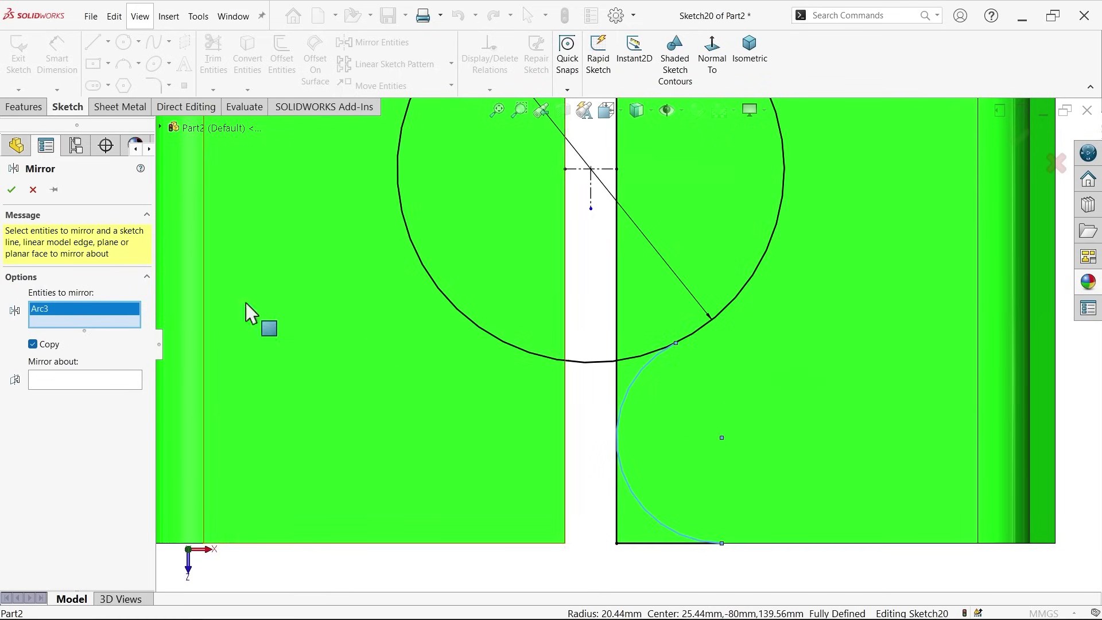
pyautogui.click(33, 190)
# Trim the 75 mm circle so only its portion on the right flange between the two tangent arcs is left.
pyautogui.scroll(5, 381, 315)
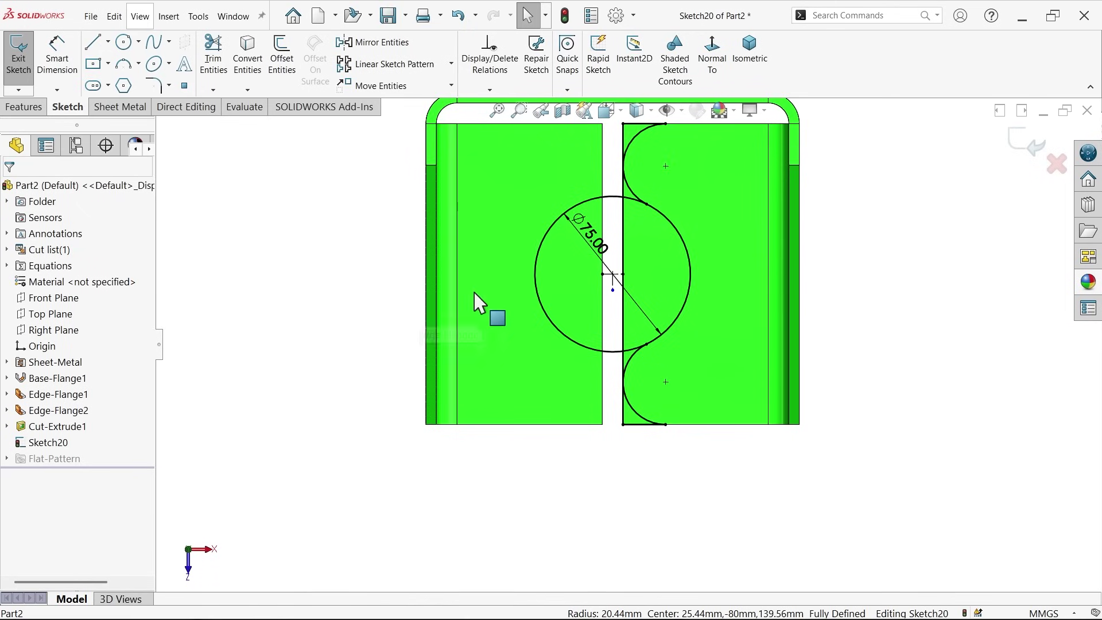
pyautogui.scroll(-2, 450, 312)
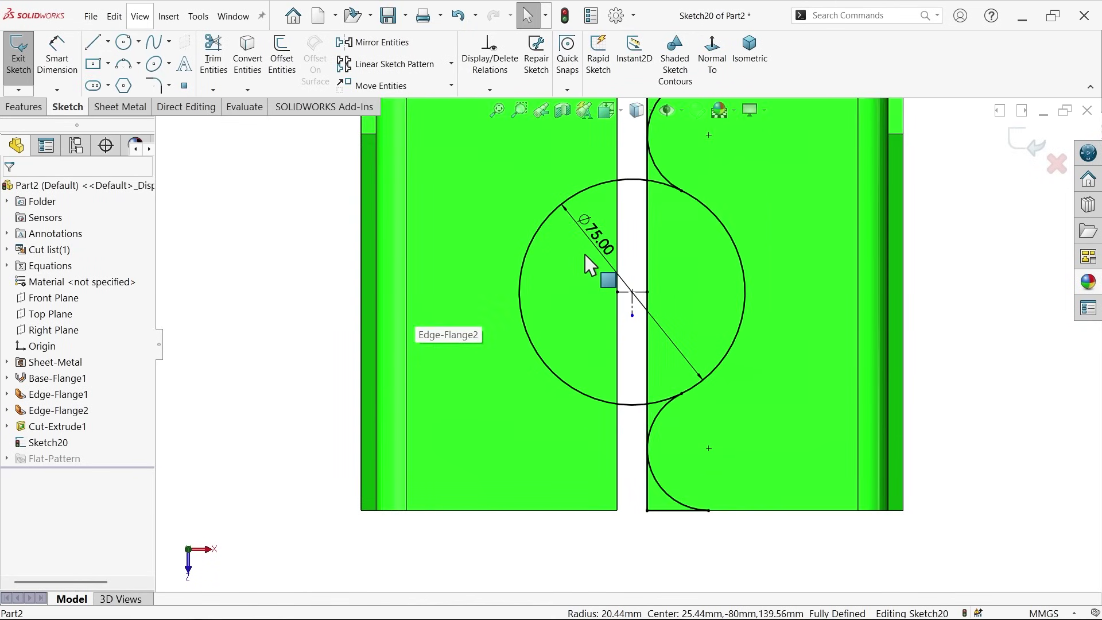
pyautogui.click(213, 68)
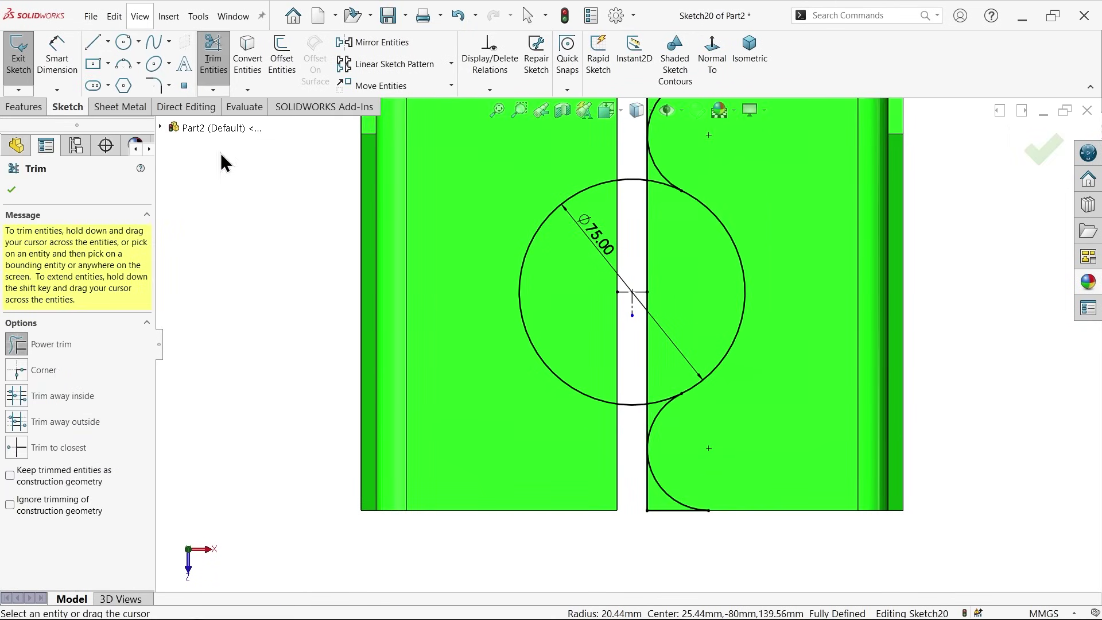
pyautogui.moveTo(517, 198); pyautogui.dragTo(556, 249)
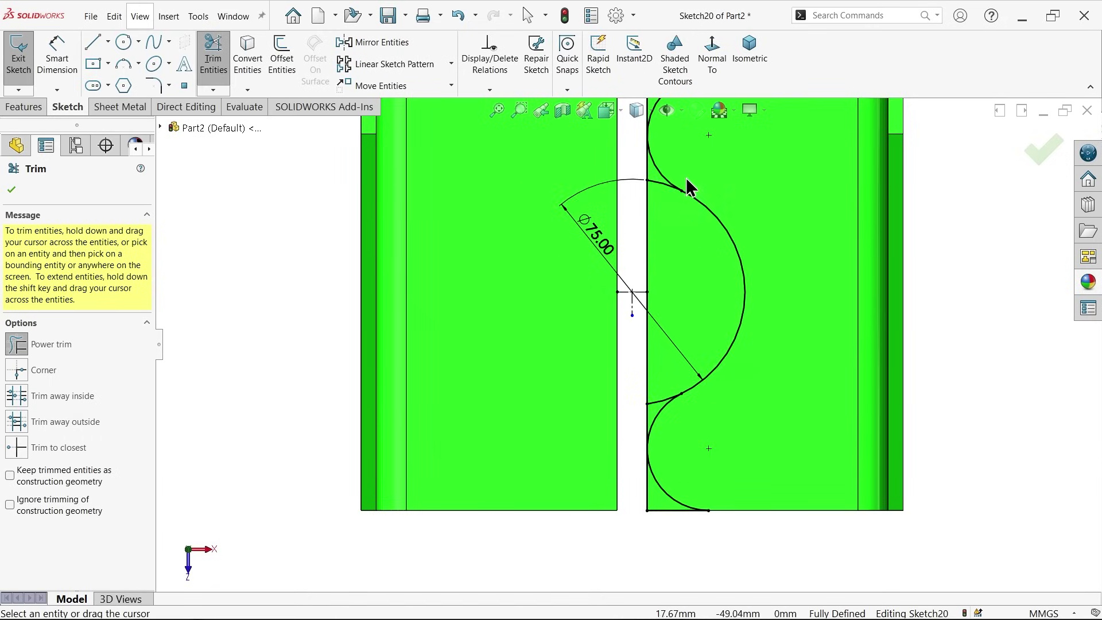
pyautogui.scroll(-3, 687, 179)
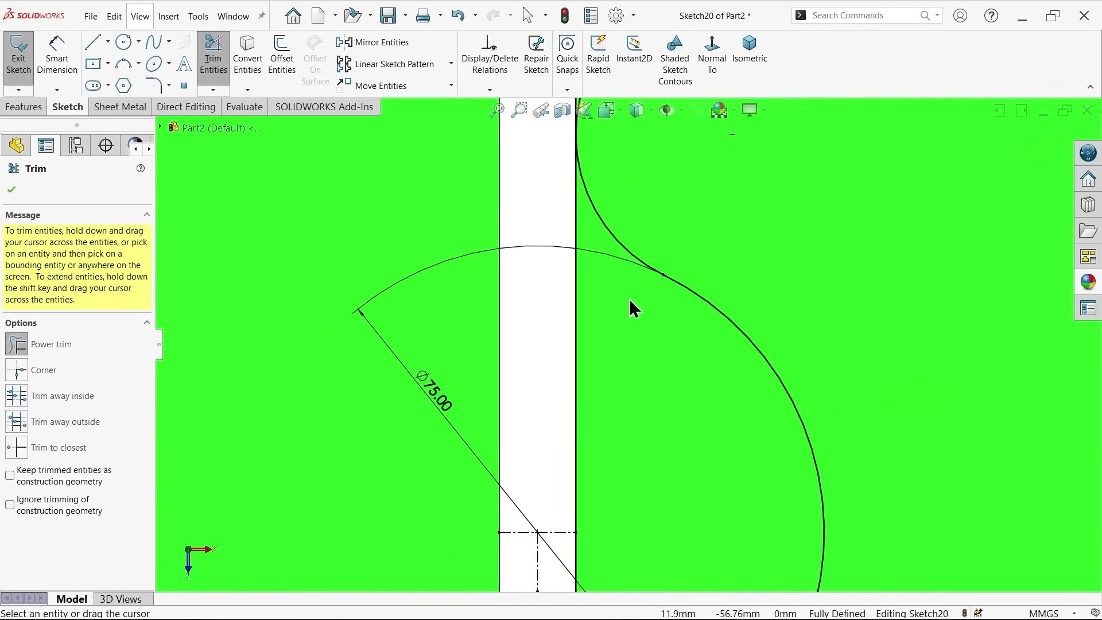
pyautogui.scroll(5, 657, 384)
pyautogui.scroll(-4, 625, 443)
pyautogui.scroll(-3, 580, 371)
pyautogui.moveTo(593, 347); pyautogui.dragTo(573, 414)
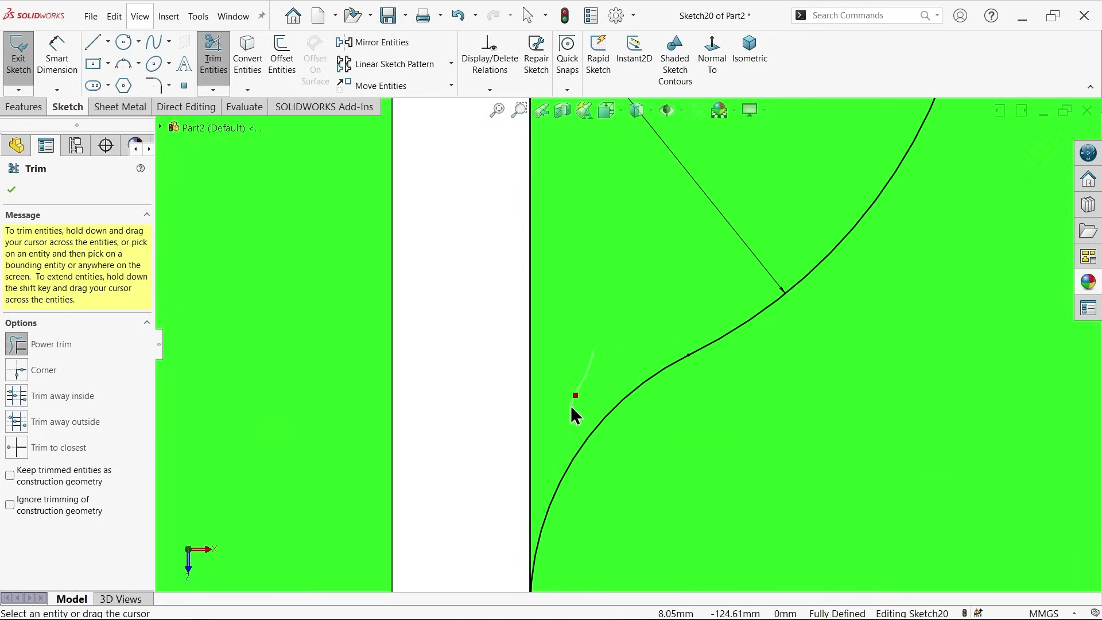
pyautogui.scroll(6, 576, 347)
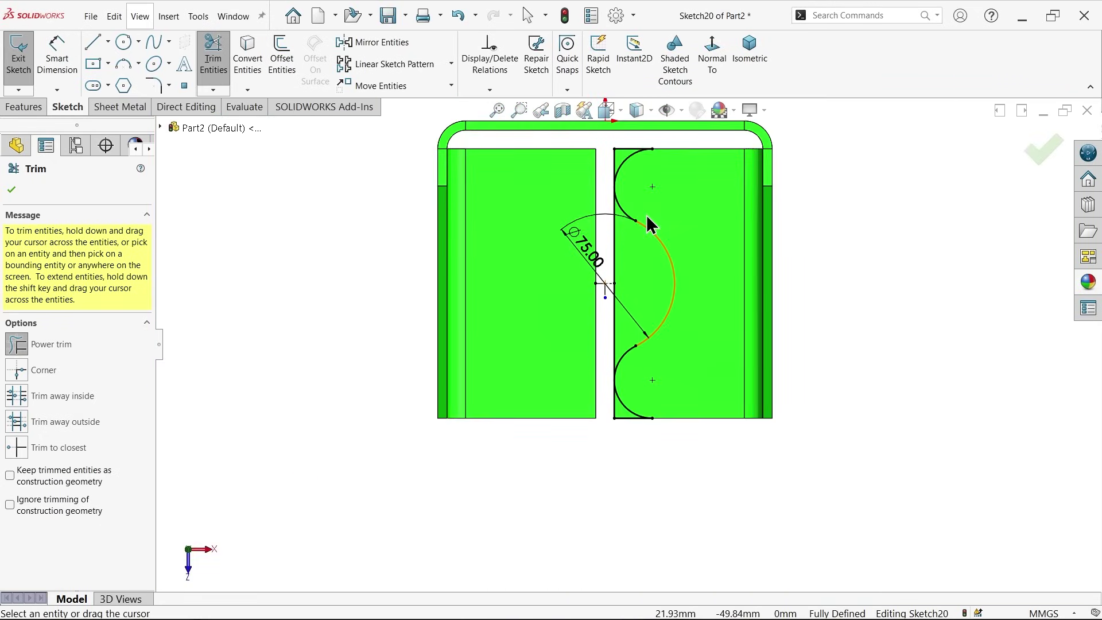
pyautogui.scroll(-3, 646, 217)
pyautogui.click(12, 189)
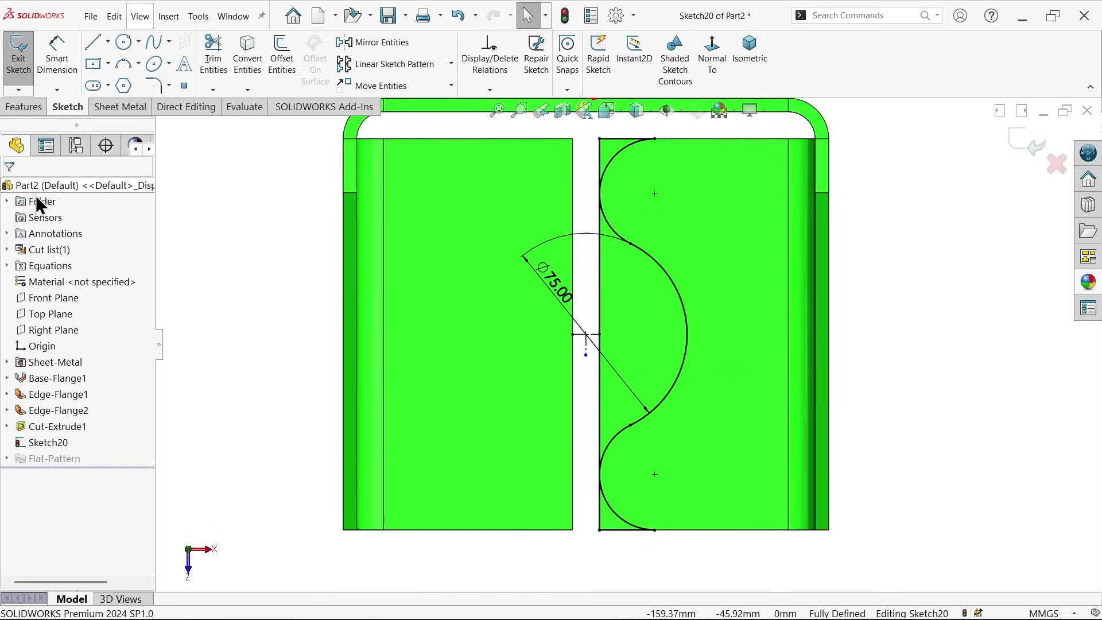
# Mirror the whole right-hand cutout profile about the vertical centerline onto the left flange.
pyautogui.click(374, 44)
pyautogui.scroll(2, 627, 241)
pyautogui.moveTo(711, 215); pyautogui.dragTo(574, 504)
pyautogui.click(97, 470)
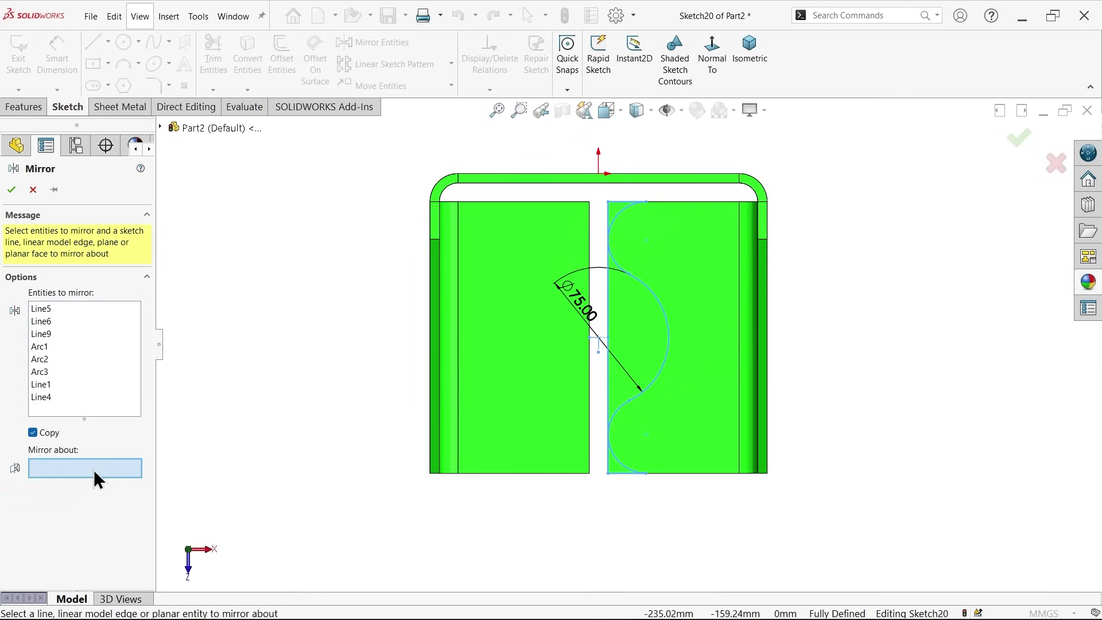
pyautogui.scroll(-5, 605, 347)
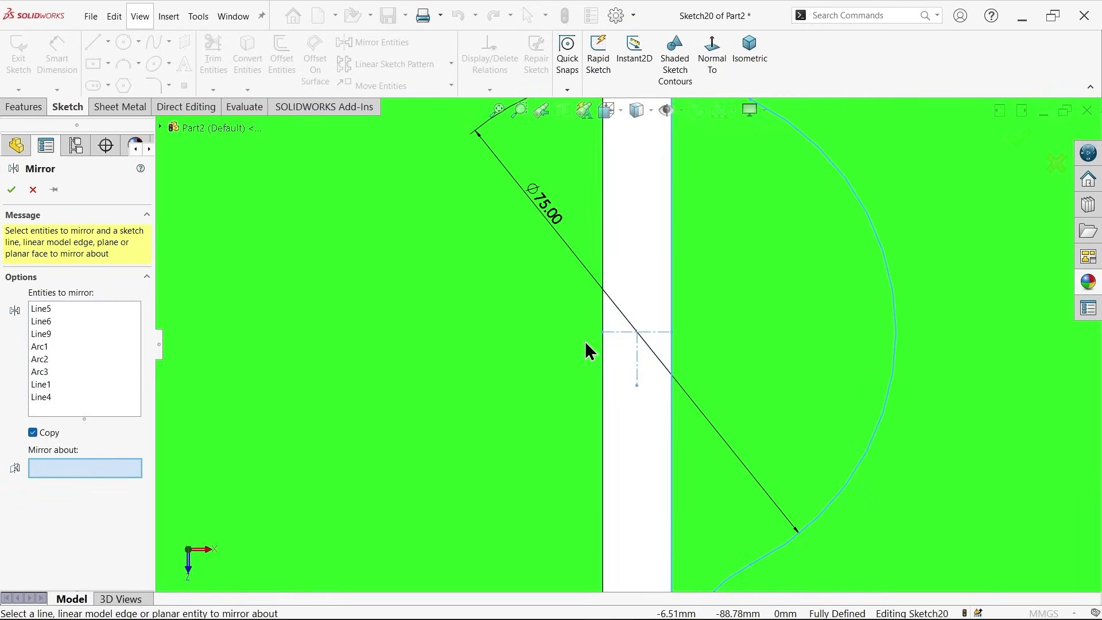
pyautogui.click(639, 359)
pyautogui.scroll(5, 591, 378)
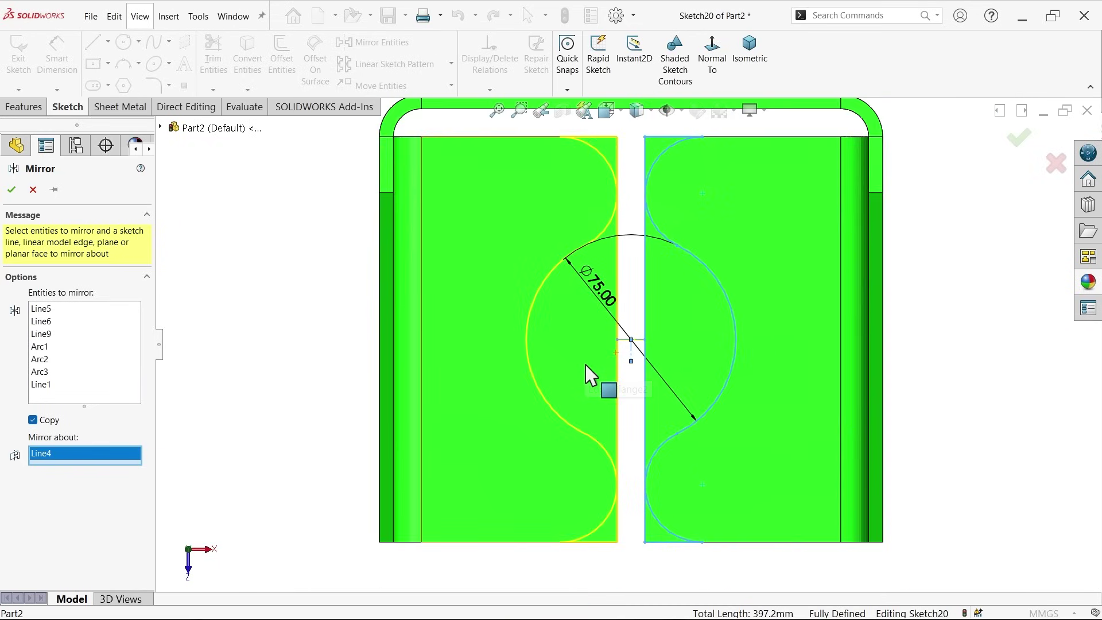
pyautogui.click(12, 192)
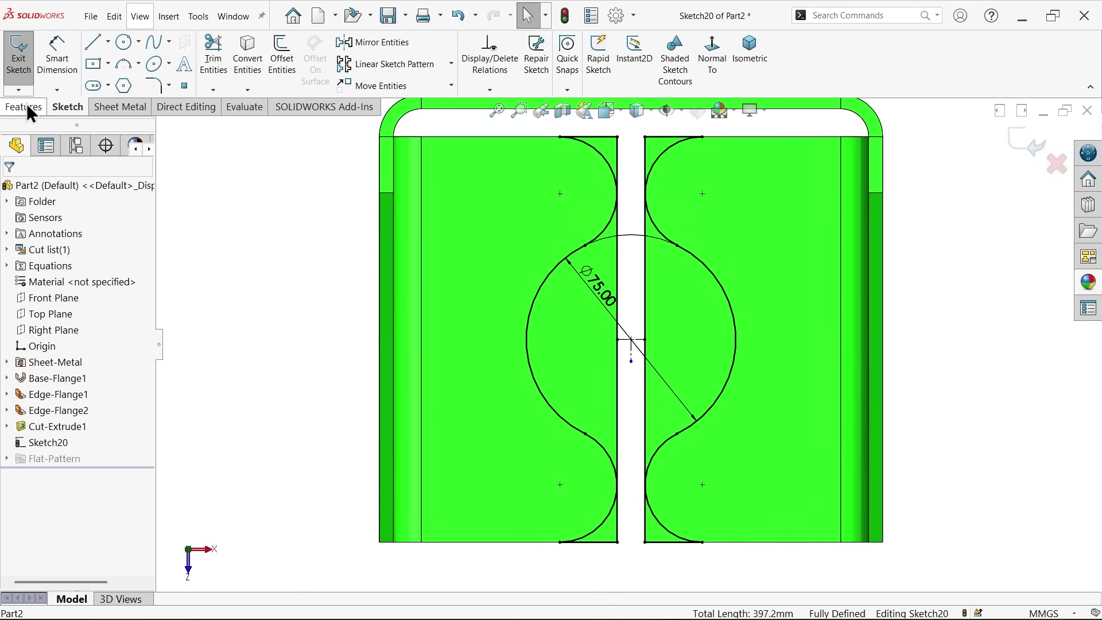
# Start an extruded cut from the cutout sketch with a Blind end condition linked to the sheet thickness.
pyautogui.click(130, 107)
pyautogui.click(534, 43)
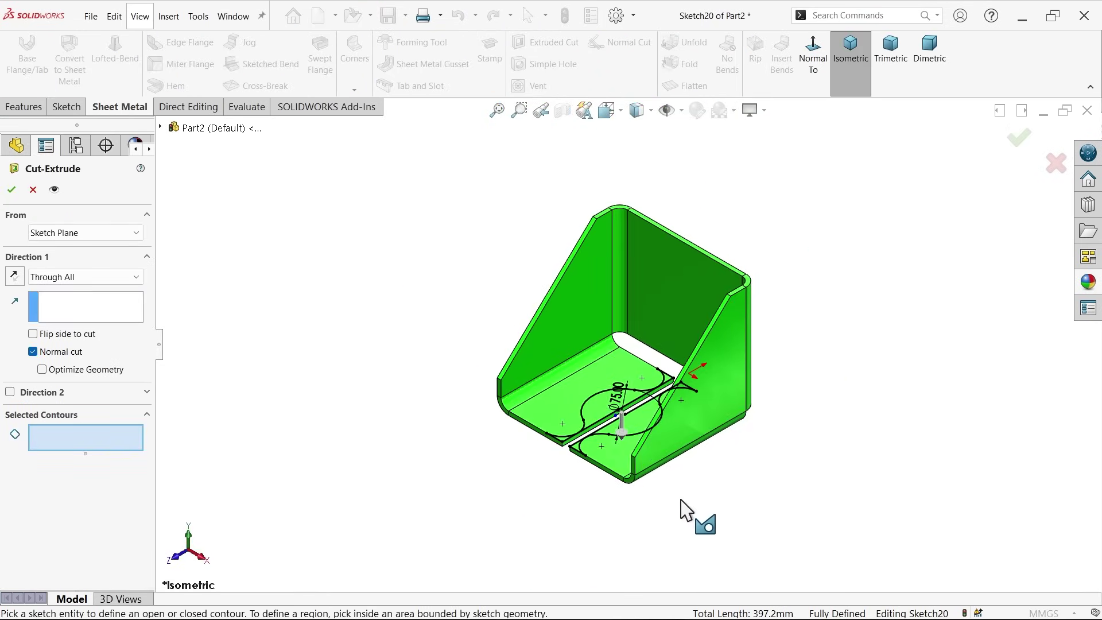
pyautogui.scroll(-3, 683, 442)
pyautogui.moveTo(683, 442); pyautogui.dragTo(865, 504, button='middle')
pyautogui.scroll(-3, 597, 393)
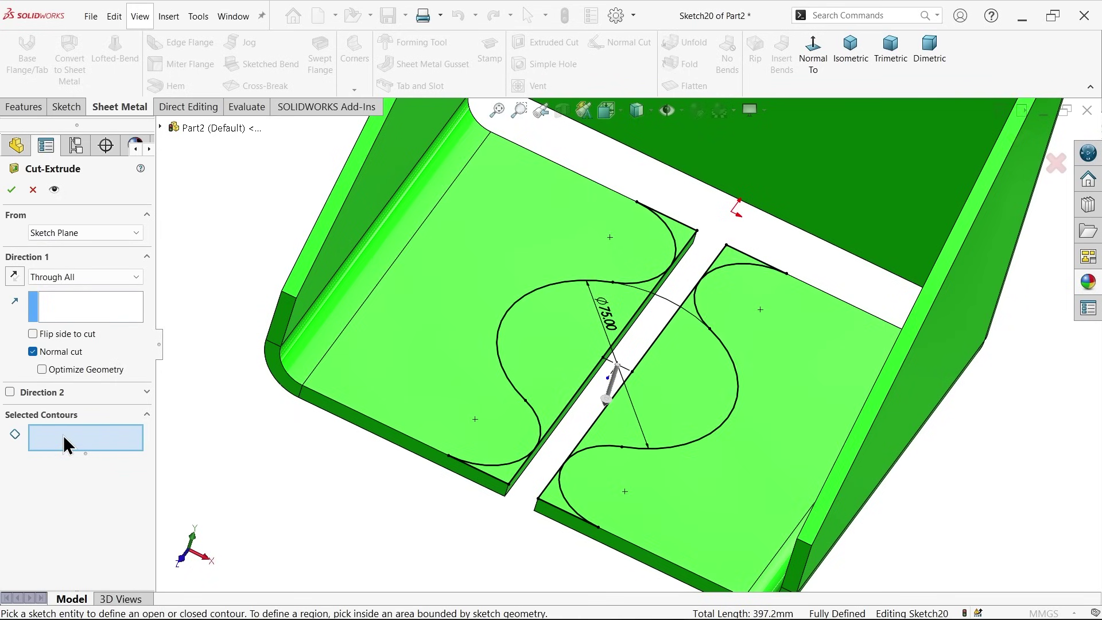
pyautogui.click(52, 279)
pyautogui.click(53, 279)
pyautogui.click(53, 278)
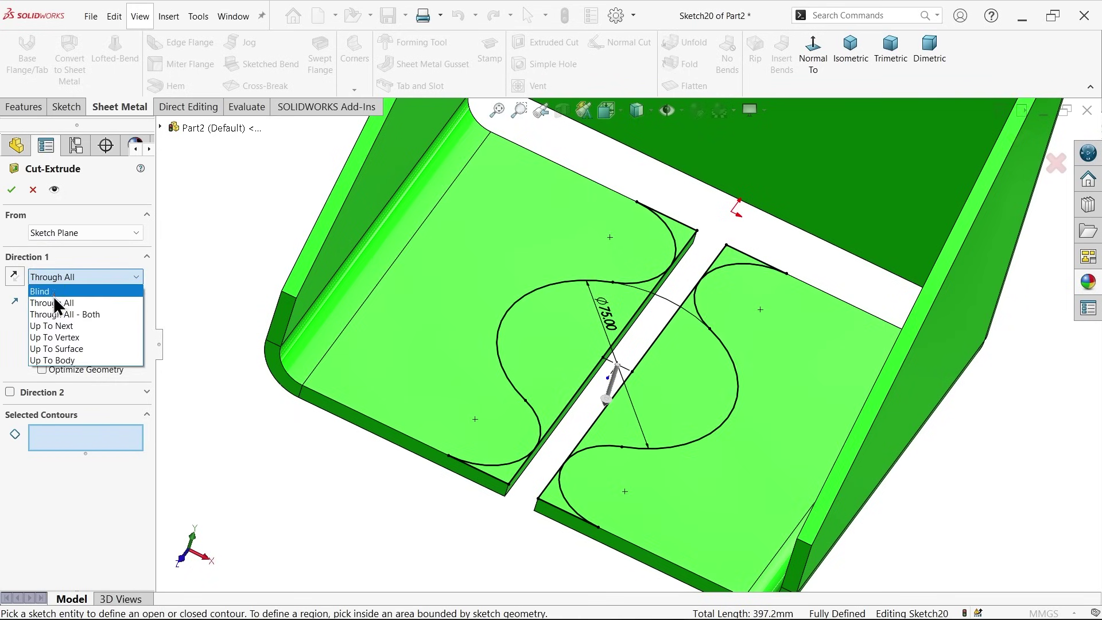
pyautogui.click(50, 291)
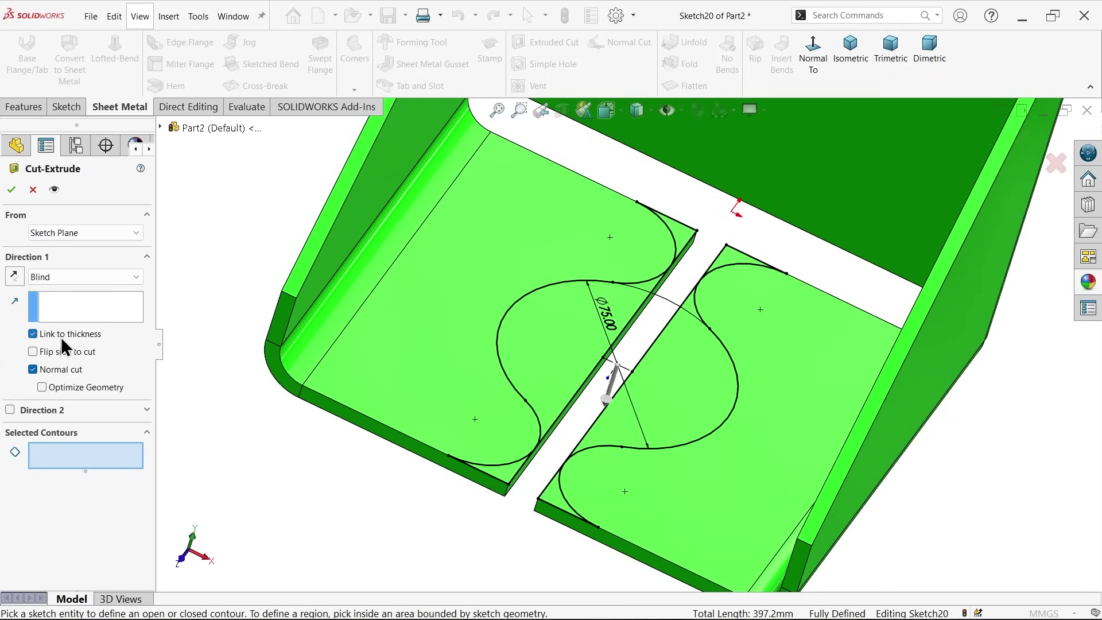
# Cut away the central cutout region and both rounded-off corner regions on each bottom flange, six contours in total.
pyautogui.scroll(-3, 516, 436)
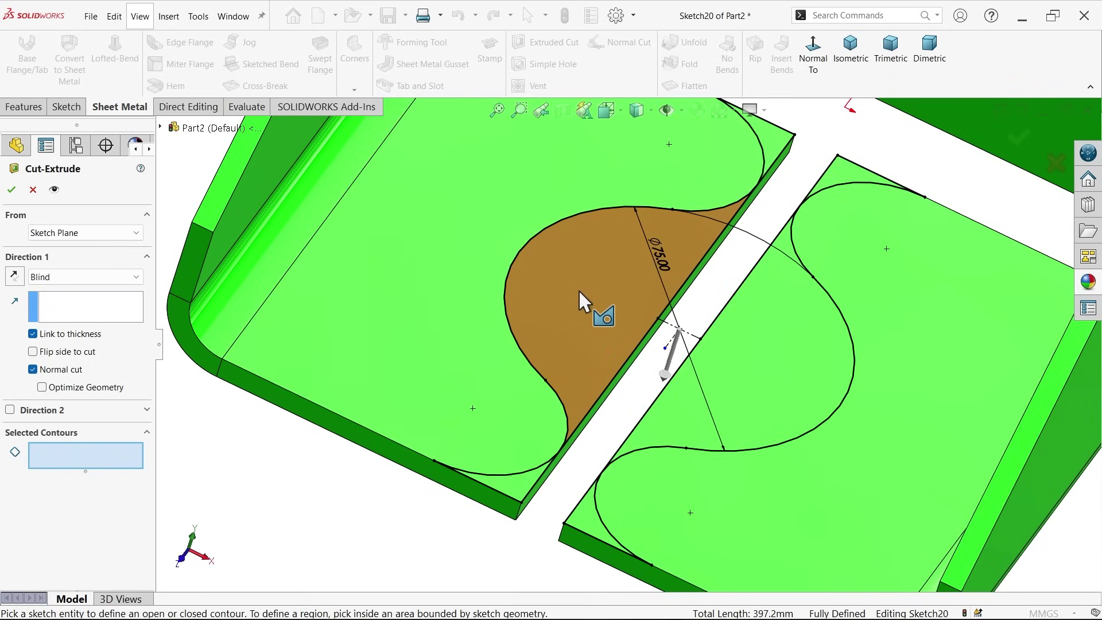
pyautogui.click(579, 290)
pyautogui.click(544, 506)
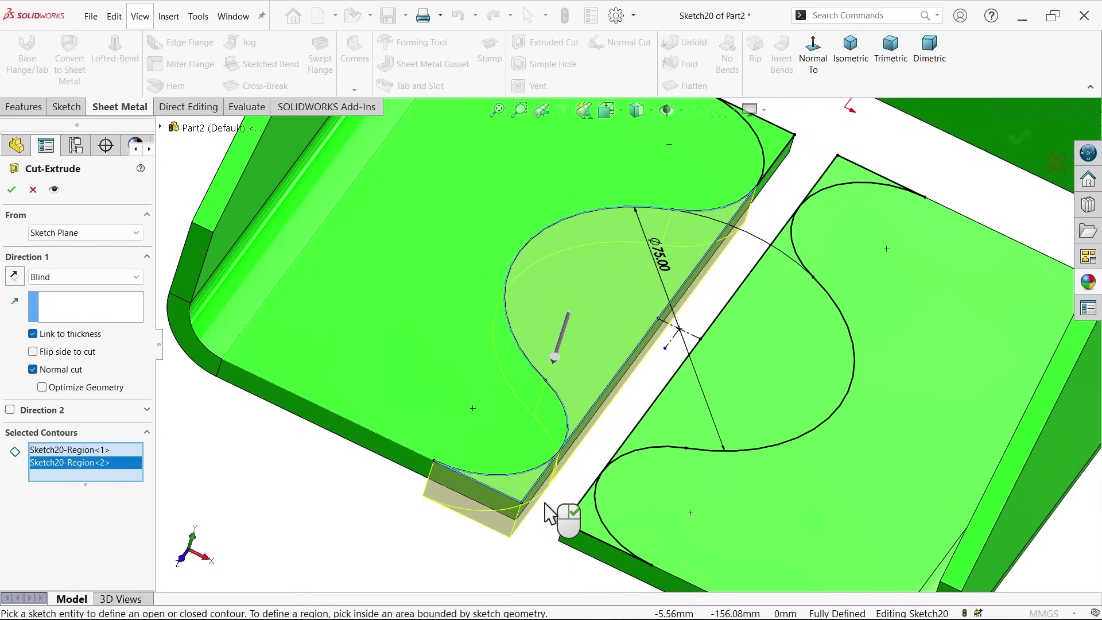
pyautogui.click(580, 520)
pyautogui.click(710, 371)
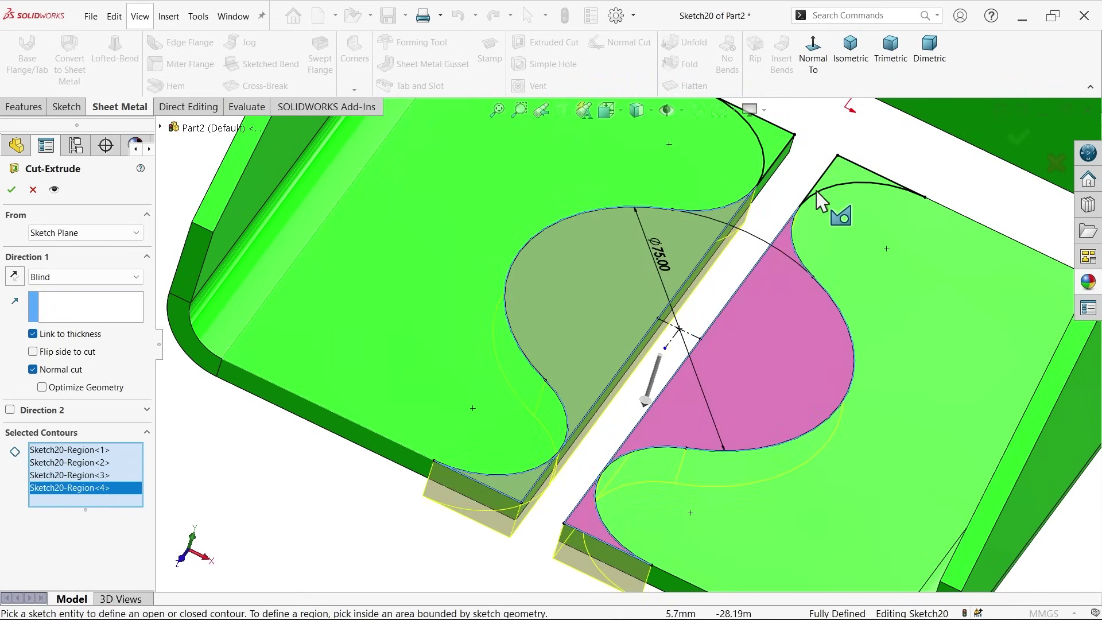
pyautogui.click(849, 179)
pyautogui.click(778, 148)
pyautogui.scroll(-3, 696, 321)
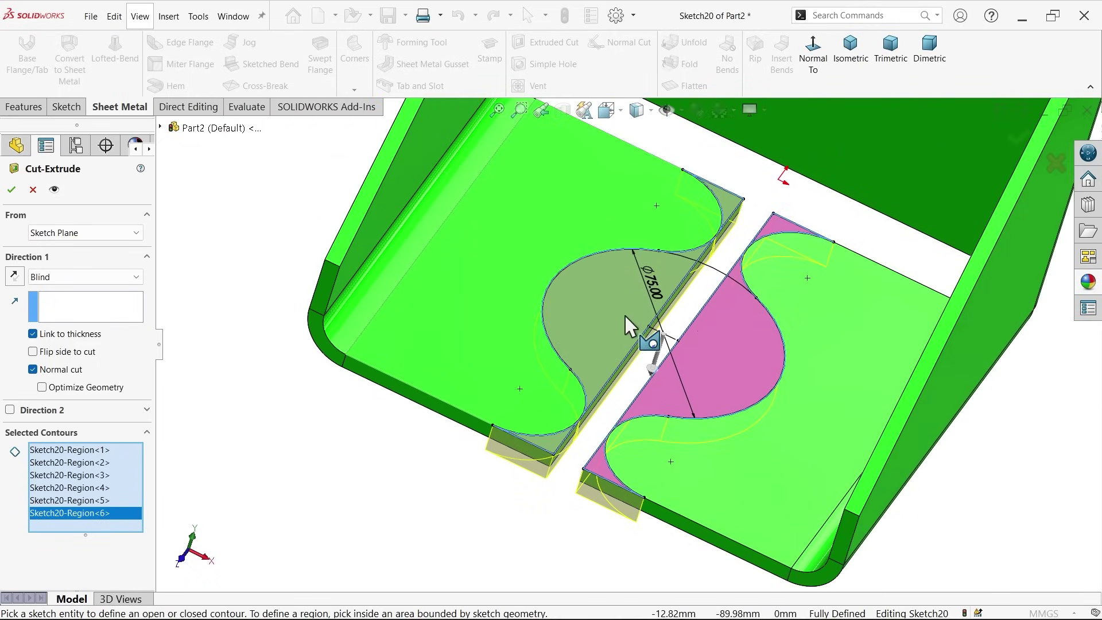
pyautogui.click(11, 189)
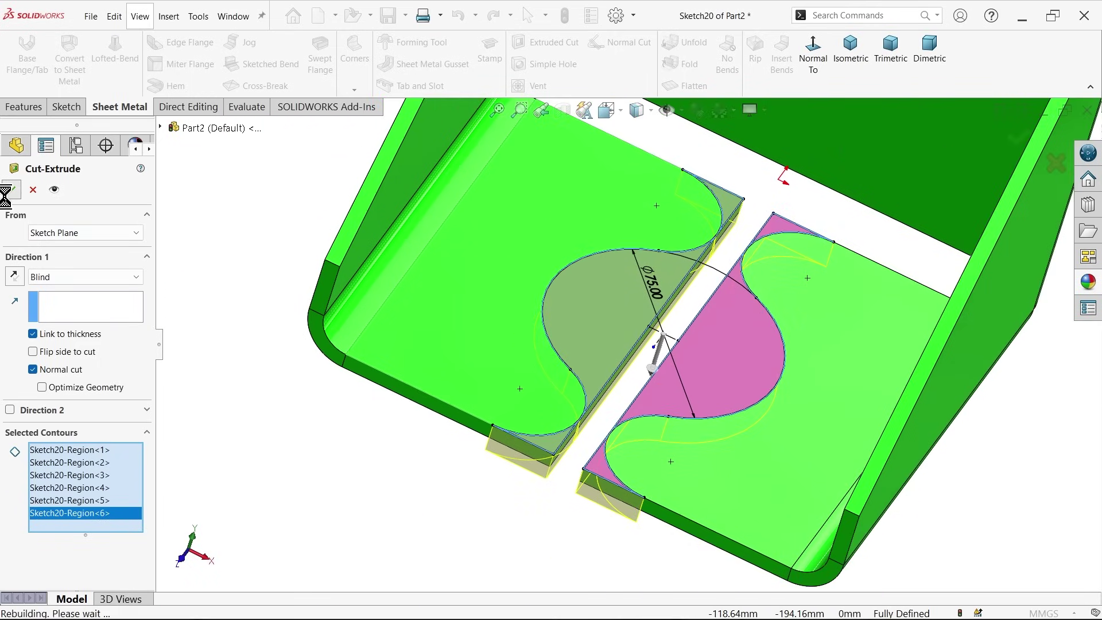
pyautogui.moveTo(468, 513); pyautogui.dragTo(459, 436, button='middle')
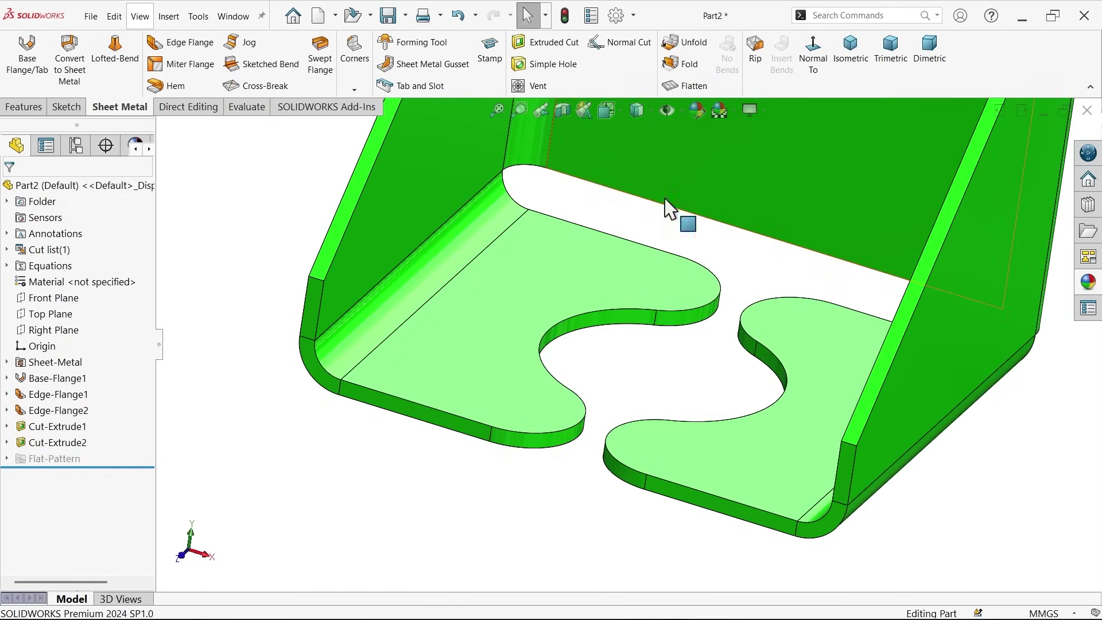
# Switch to the reference drawing image and examine the hole diameters and positions in its front, side, top and flattened views.
pyautogui.click(855, 56)
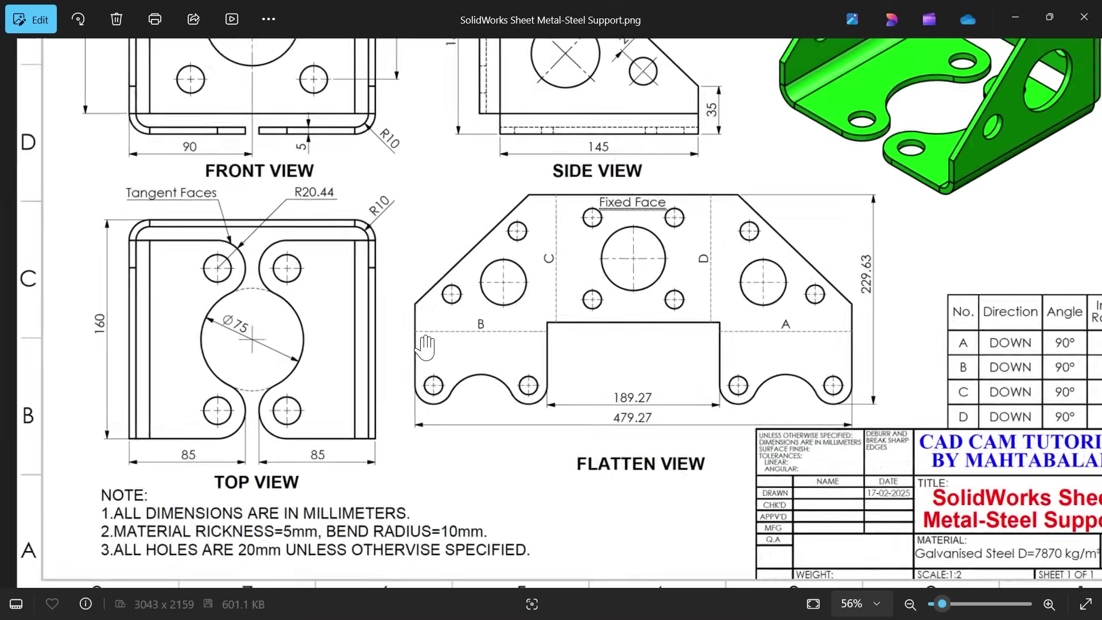
pyautogui.scroll(-3, 426, 347)
pyautogui.scroll(2, 533, 198)
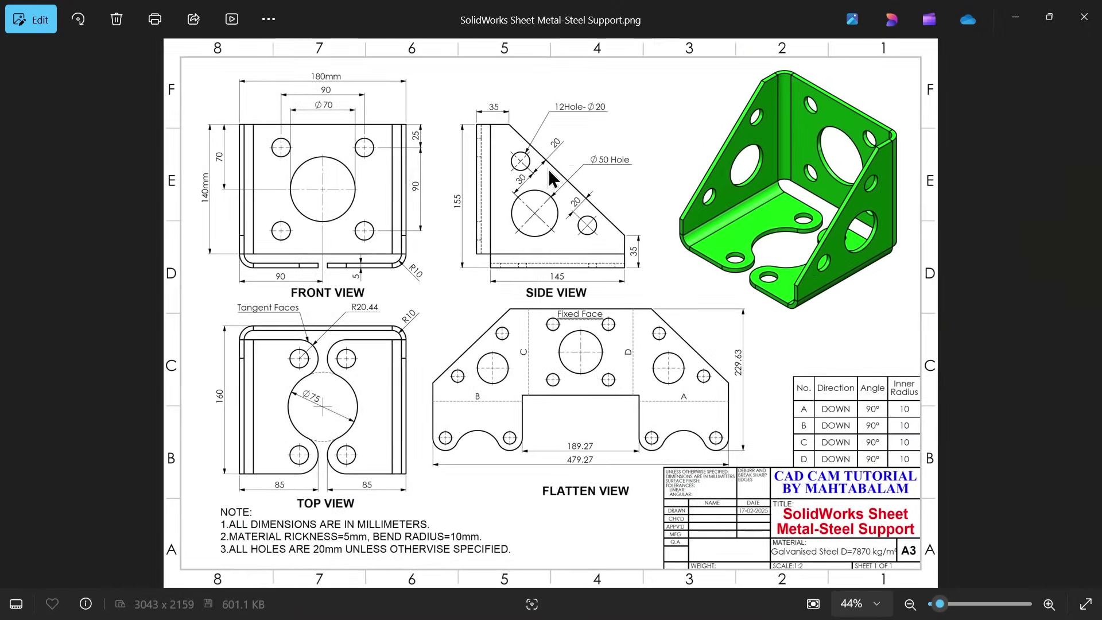
pyautogui.scroll(4, 533, 198)
pyautogui.moveTo(560, 168); pyautogui.dragTo(521, 263)
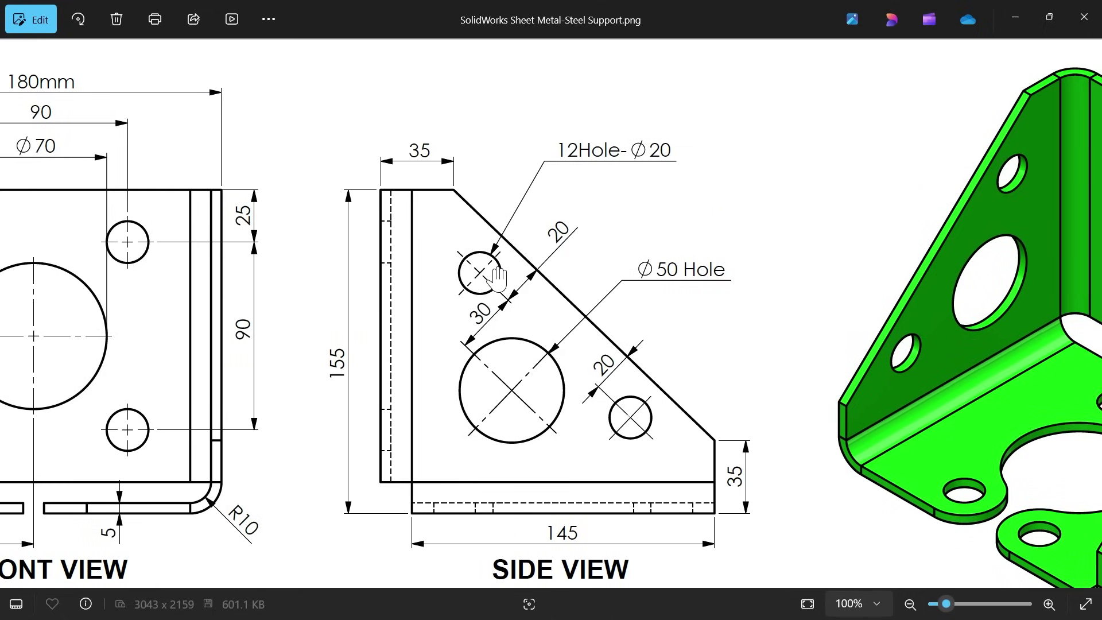
pyautogui.moveTo(476, 284)
pyautogui.mouseDown()
pyautogui.moveTo(445, 304)
pyautogui.moveTo(529, 191)
pyautogui.mouseUp()
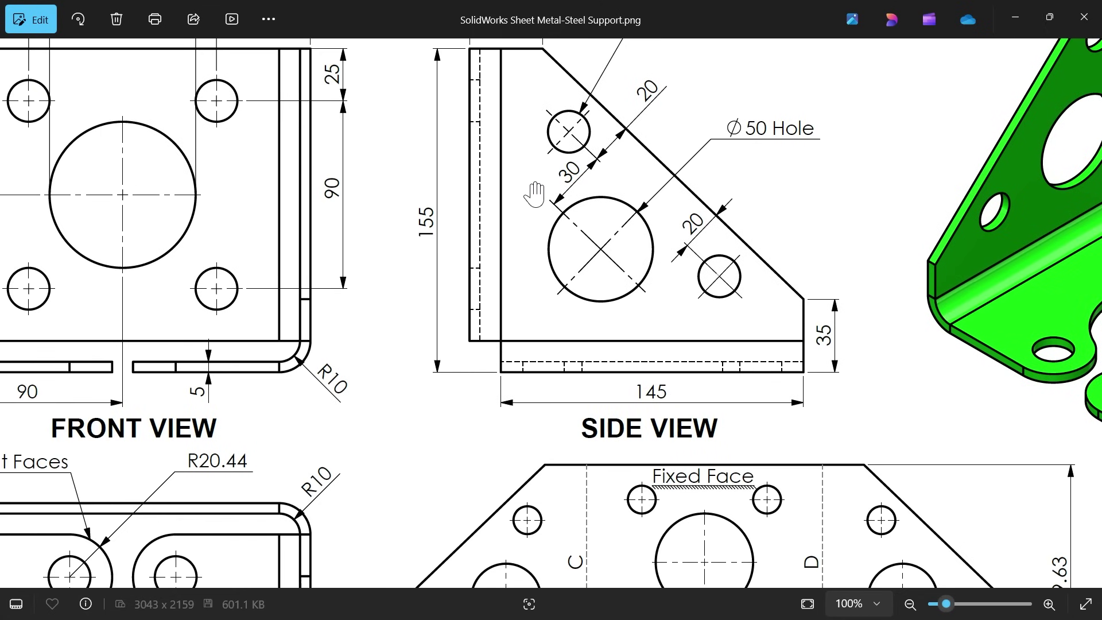
pyautogui.scroll(-3, 528, 191)
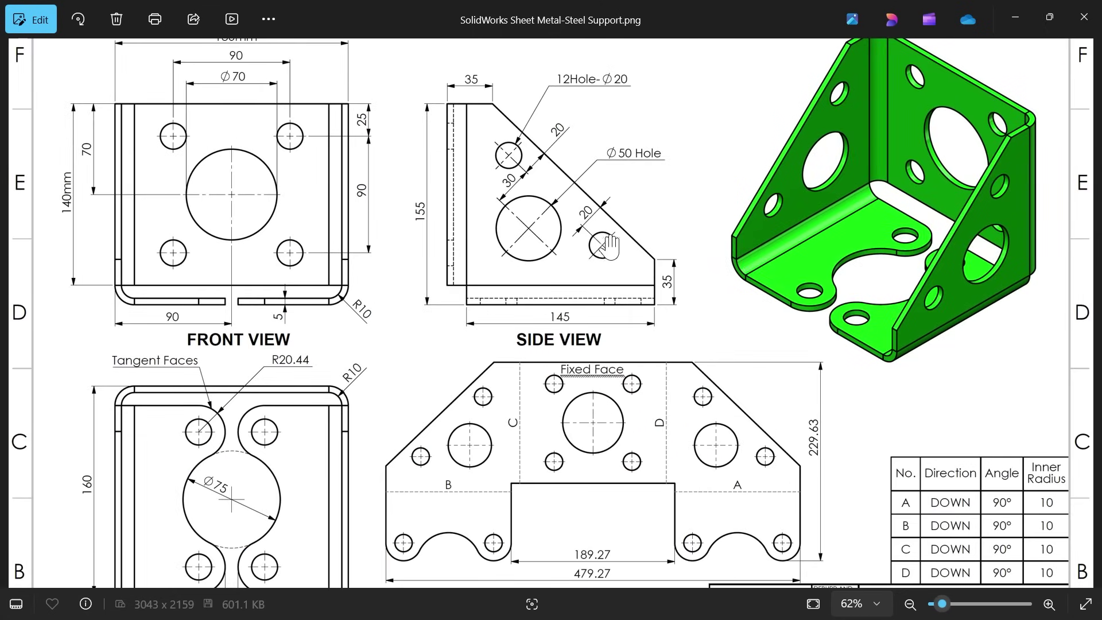
pyautogui.scroll(-2, 404, 269)
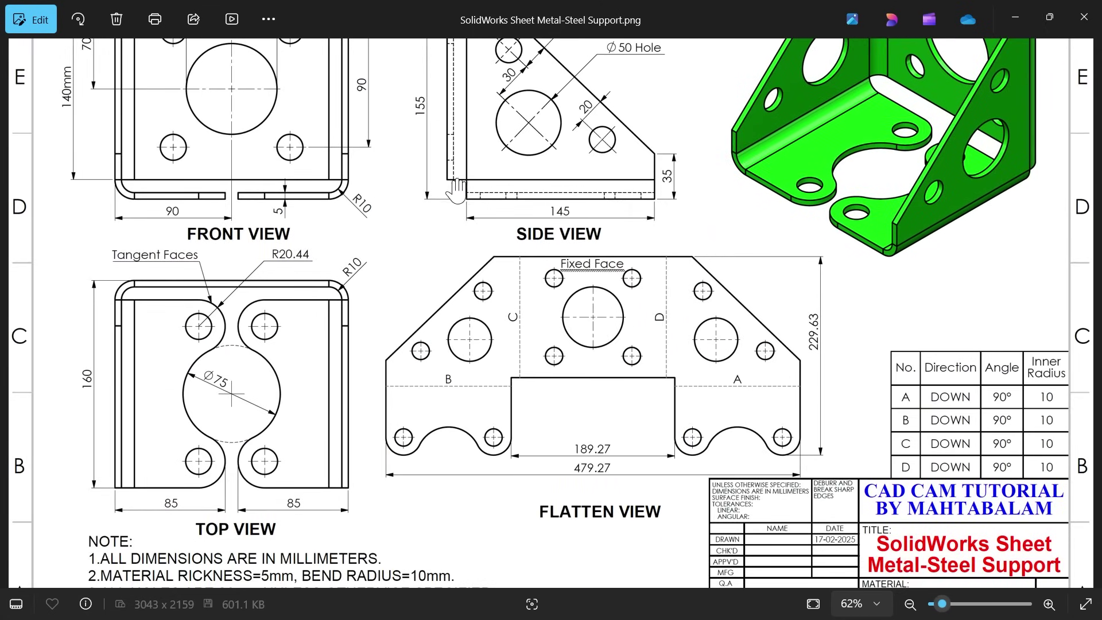
pyautogui.moveTo(457, 189); pyautogui.dragTo(452, 407)
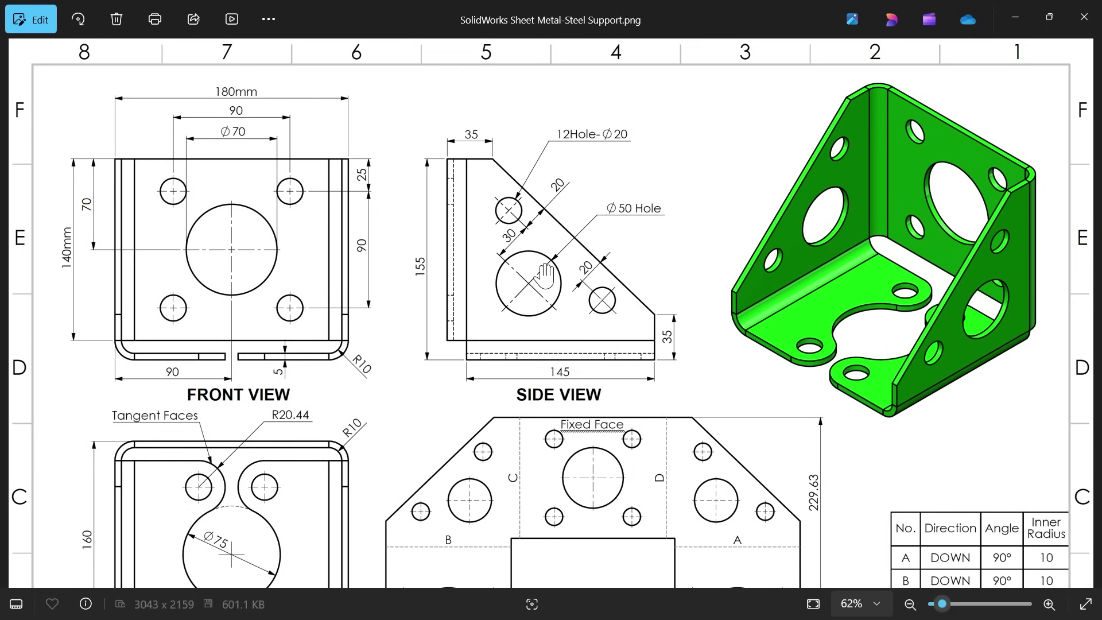
pyautogui.keyDown('ctrl'); pyautogui.scroll(1, 538, 297); pyautogui.keyUp('ctrl')
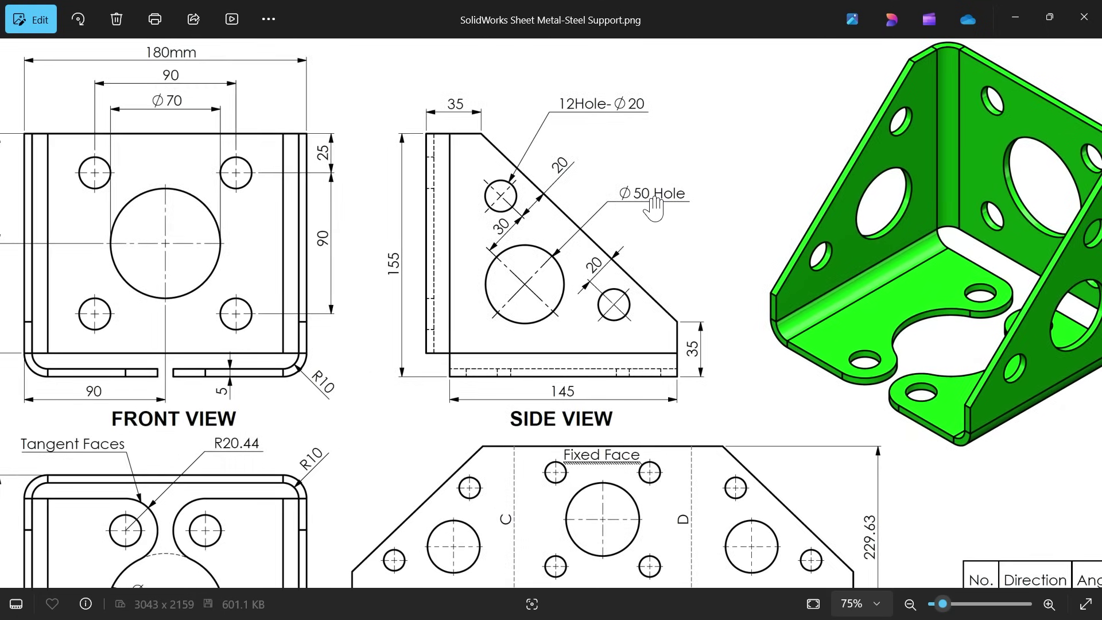
pyautogui.moveTo(274, 251); pyautogui.dragTo(355, 301)
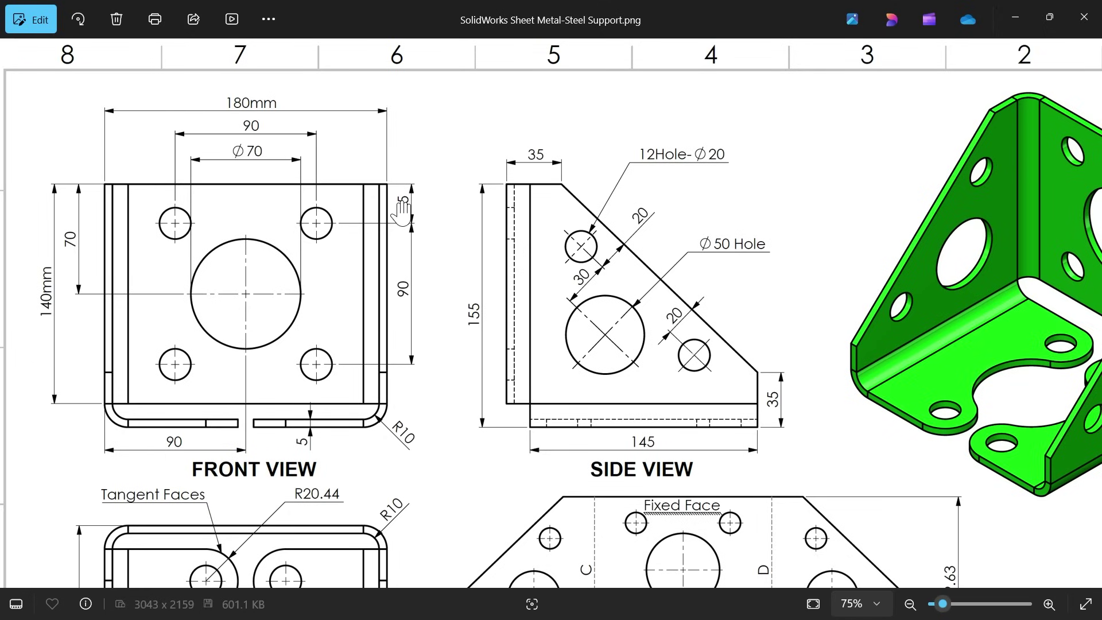
pyautogui.scroll(-4, 600, 265)
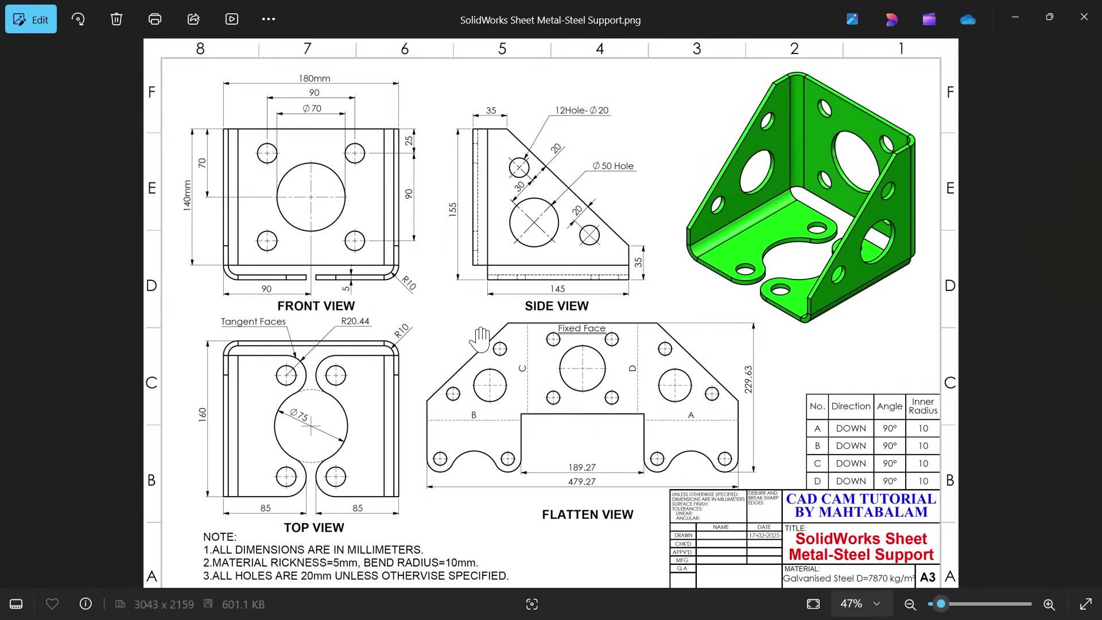
pyautogui.click(1014, 16)
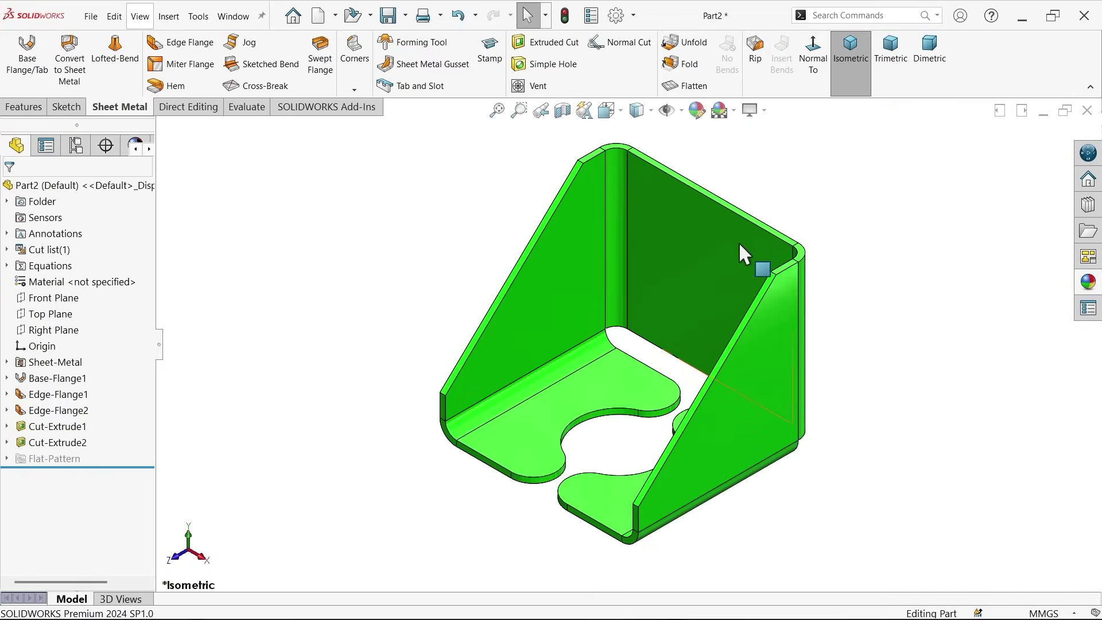
# Unfold all four bends of the bracket, keeping the inner face of the back plate fixed.
pyautogui.click(693, 39)
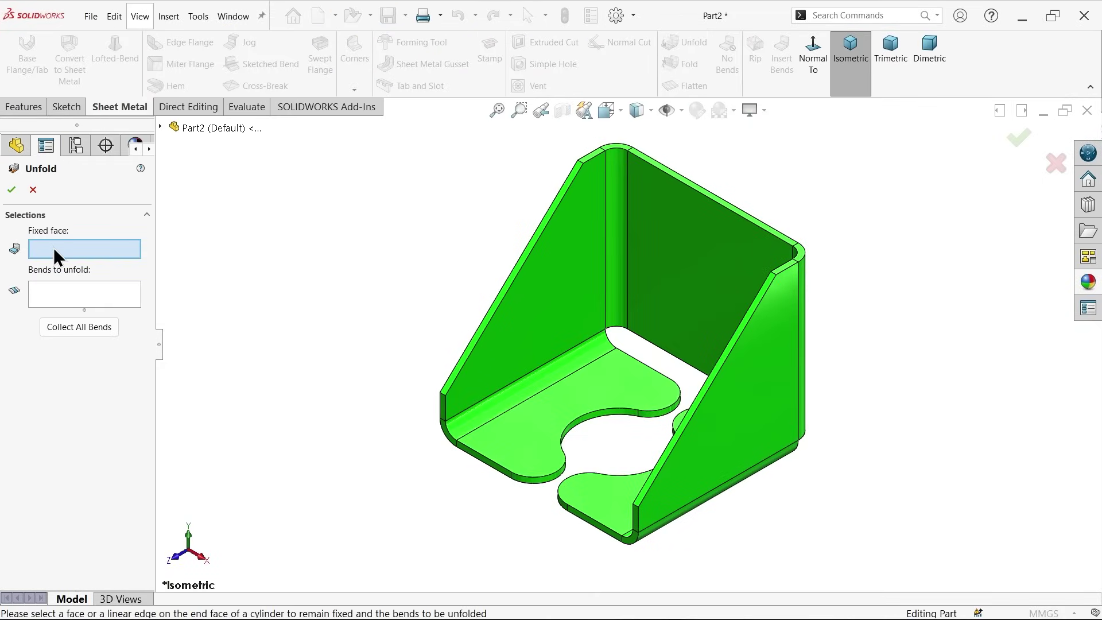
pyautogui.click(692, 258)
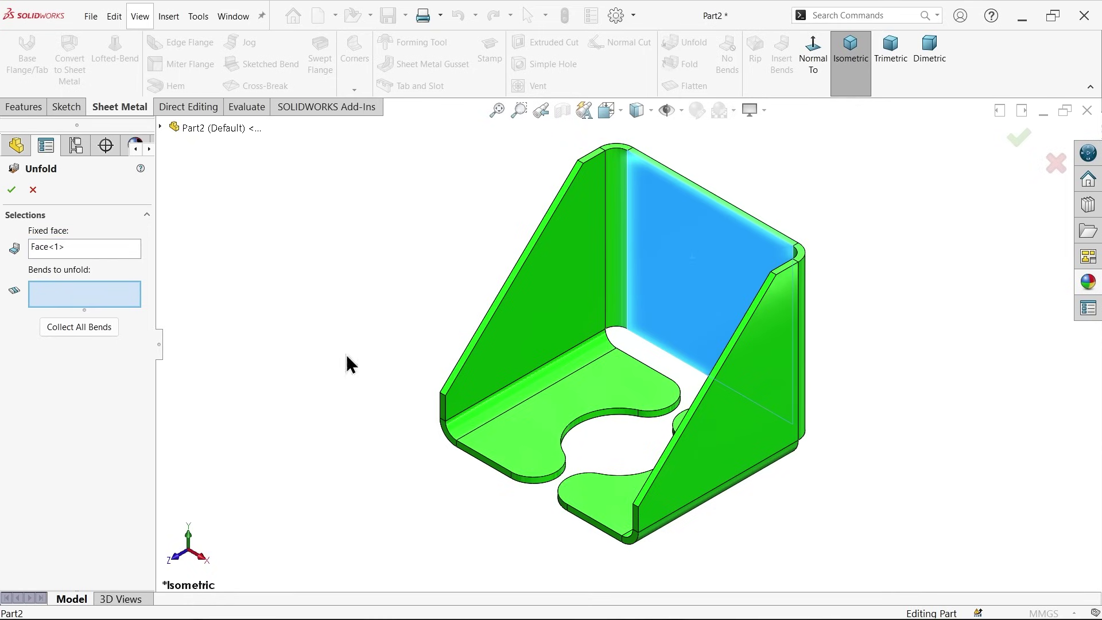
pyautogui.click(615, 292)
pyautogui.click(569, 366)
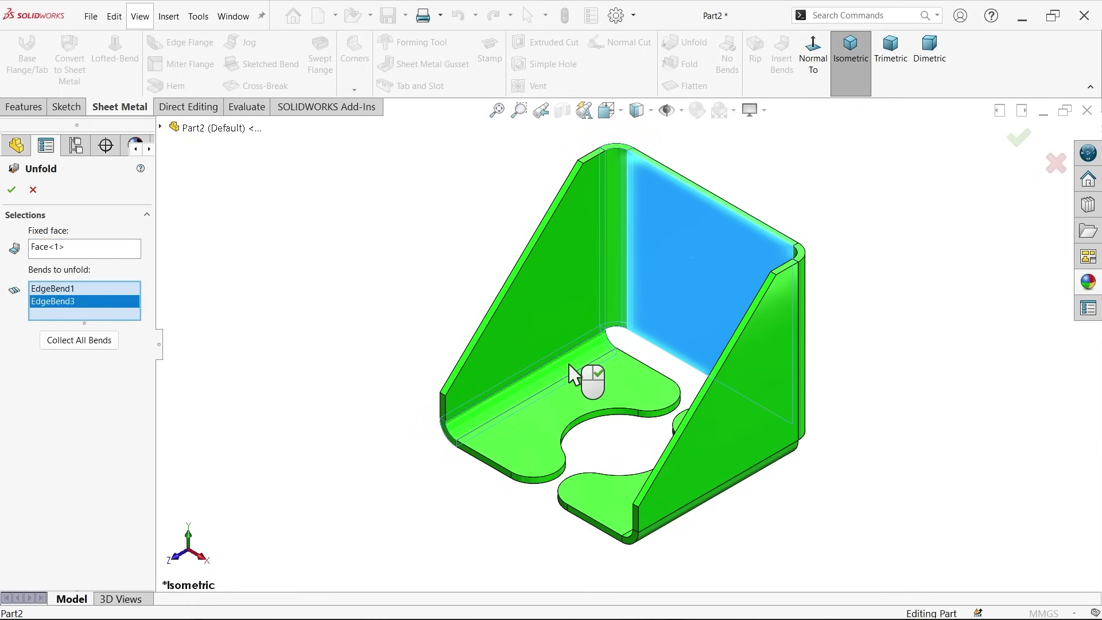
pyautogui.click(77, 340)
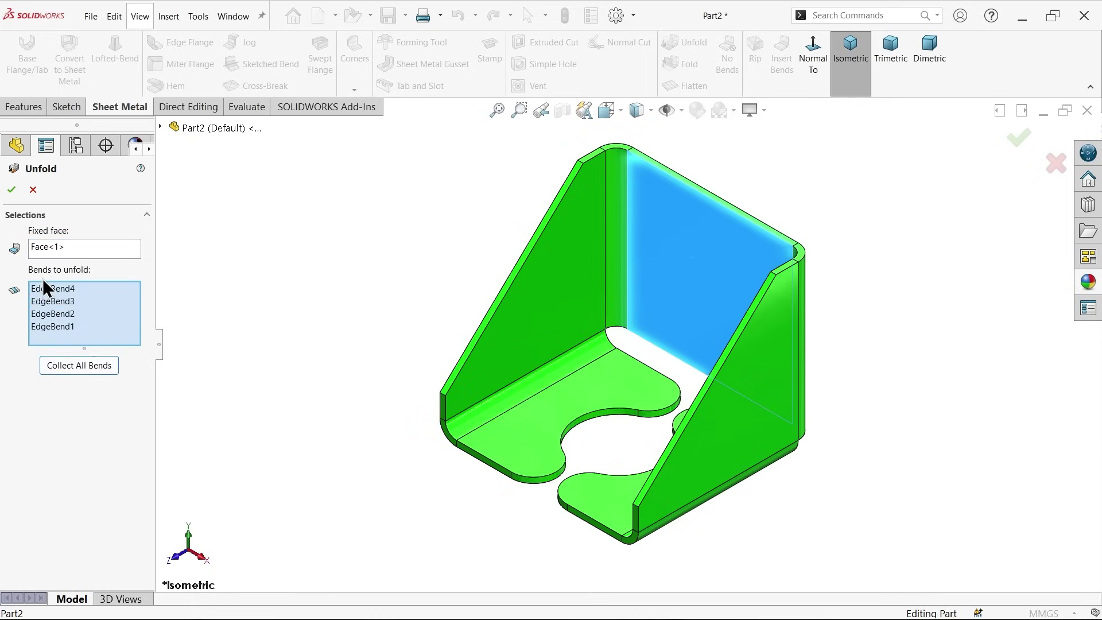
pyautogui.click(7, 191)
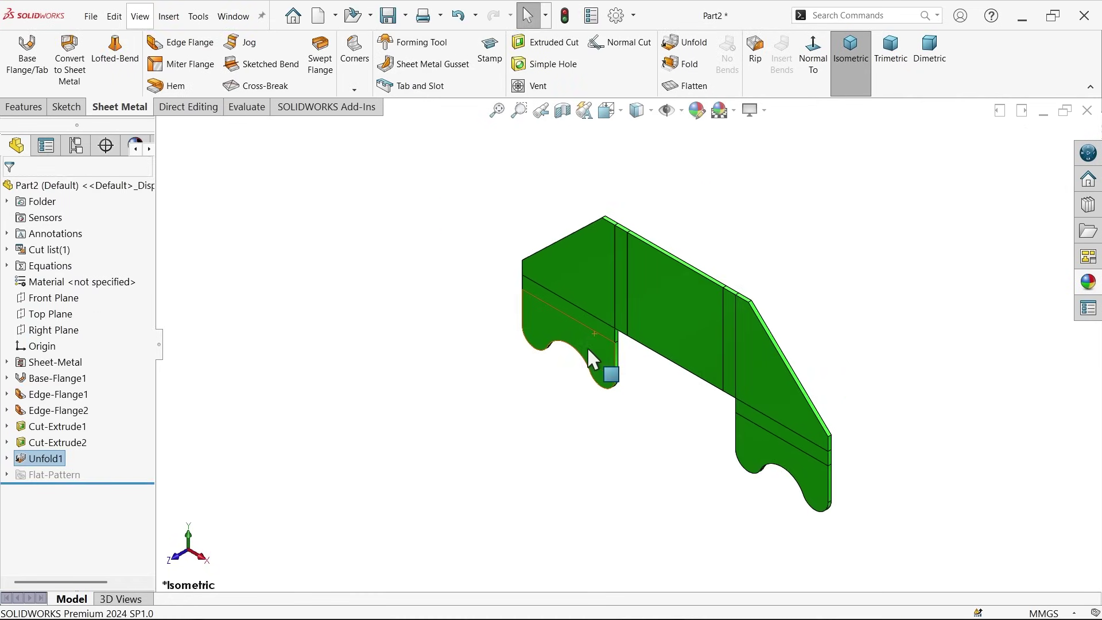
# Sketch a construction center rectangle about 106 mm high from the origin on the unfolded plate's middle face, and make its adjacent sides equal.
pyautogui.click(696, 310)
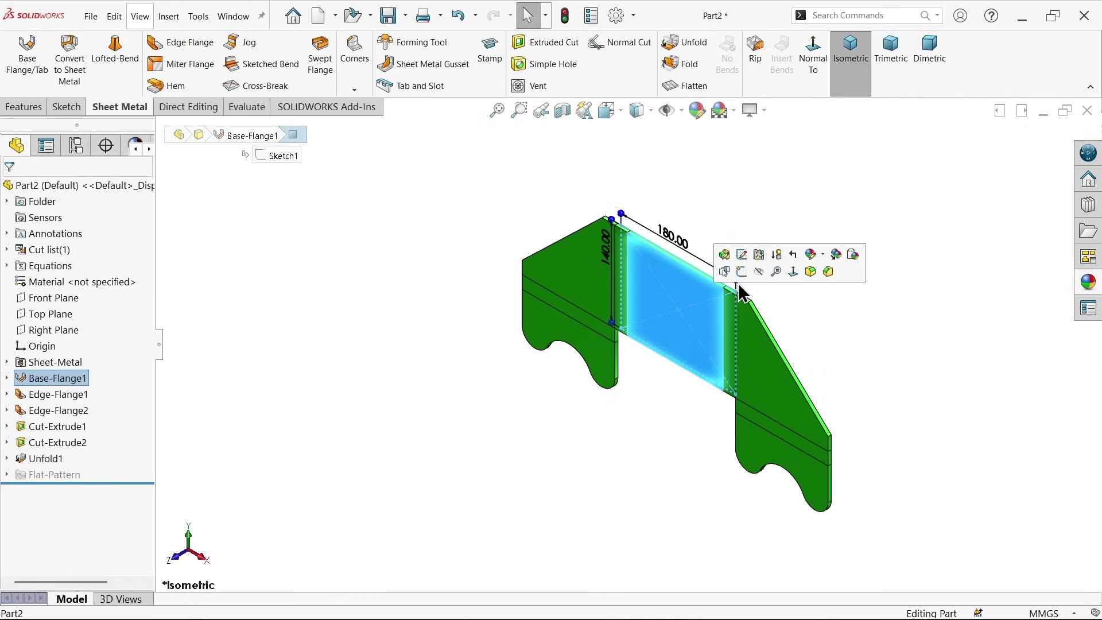
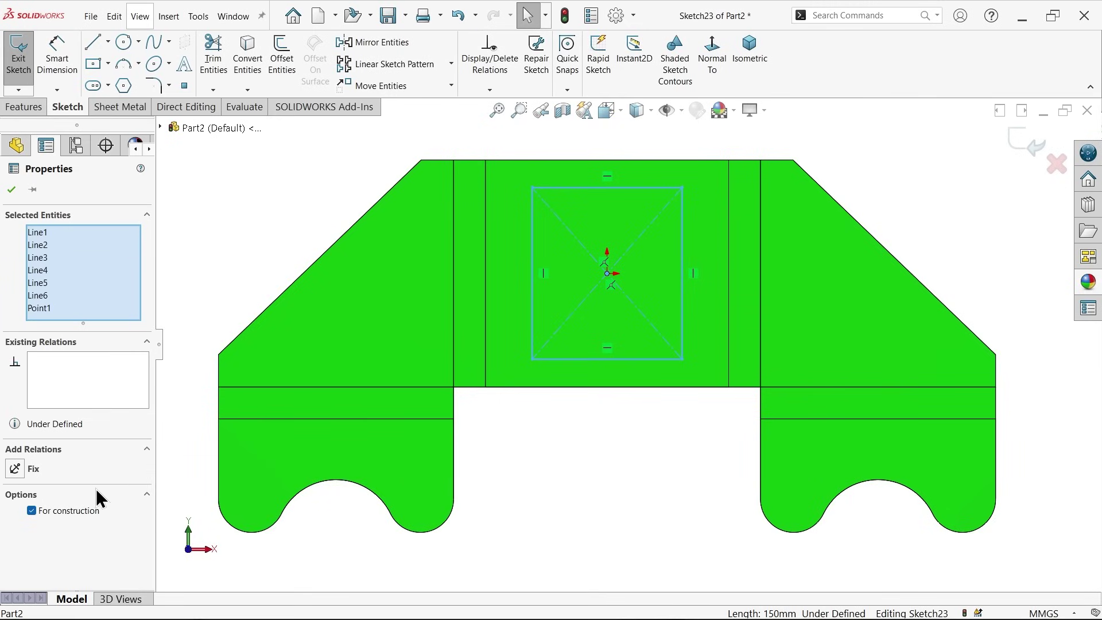
pyautogui.doubleClick(68, 512)
pyautogui.click(12, 193)
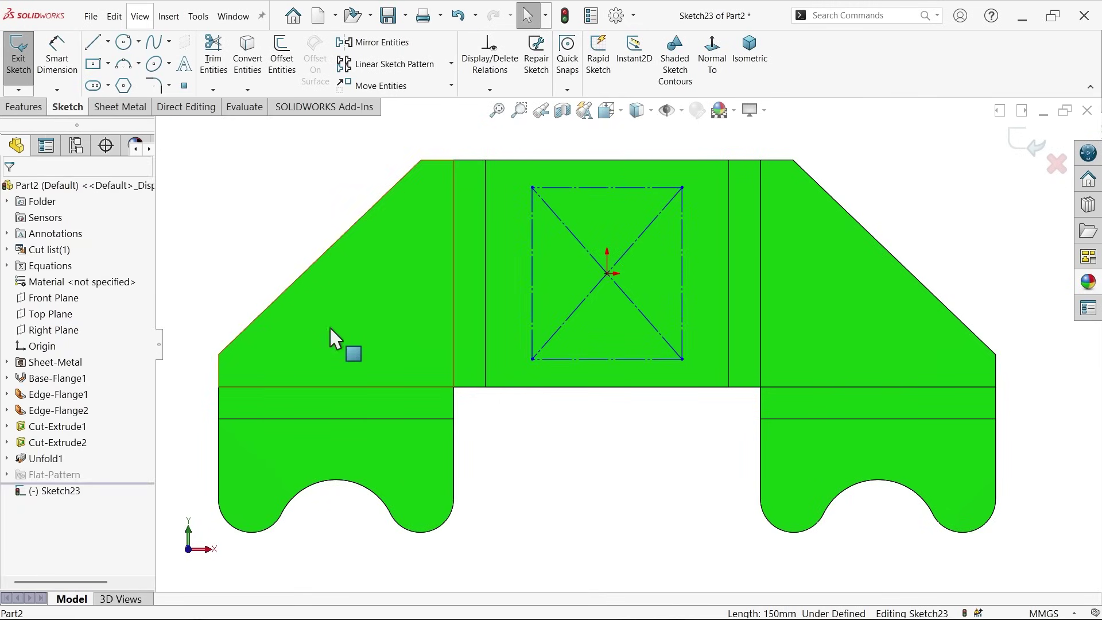
pyautogui.click(533, 244)
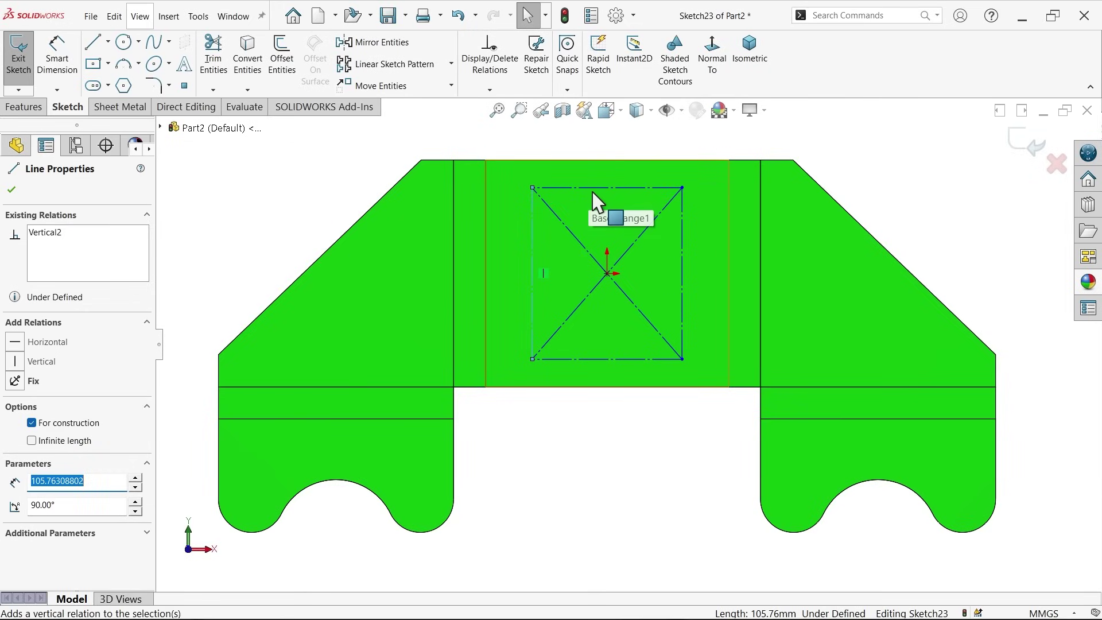
pyautogui.keyDown('ctrl'); pyautogui.click(600, 187); pyautogui.keyUp('ctrl')
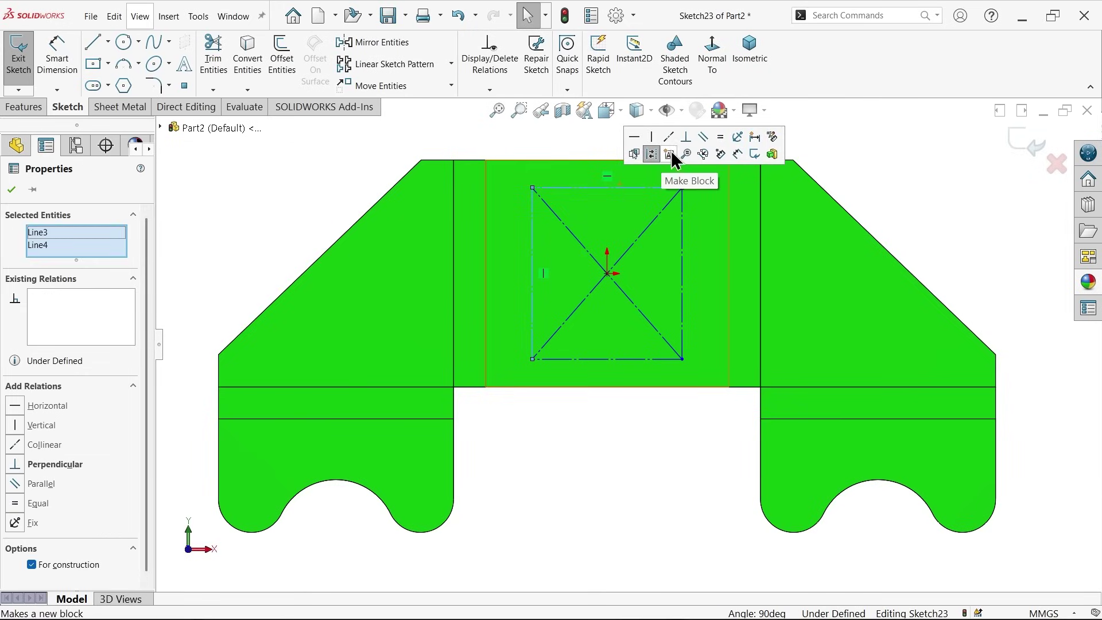
pyautogui.click(719, 137)
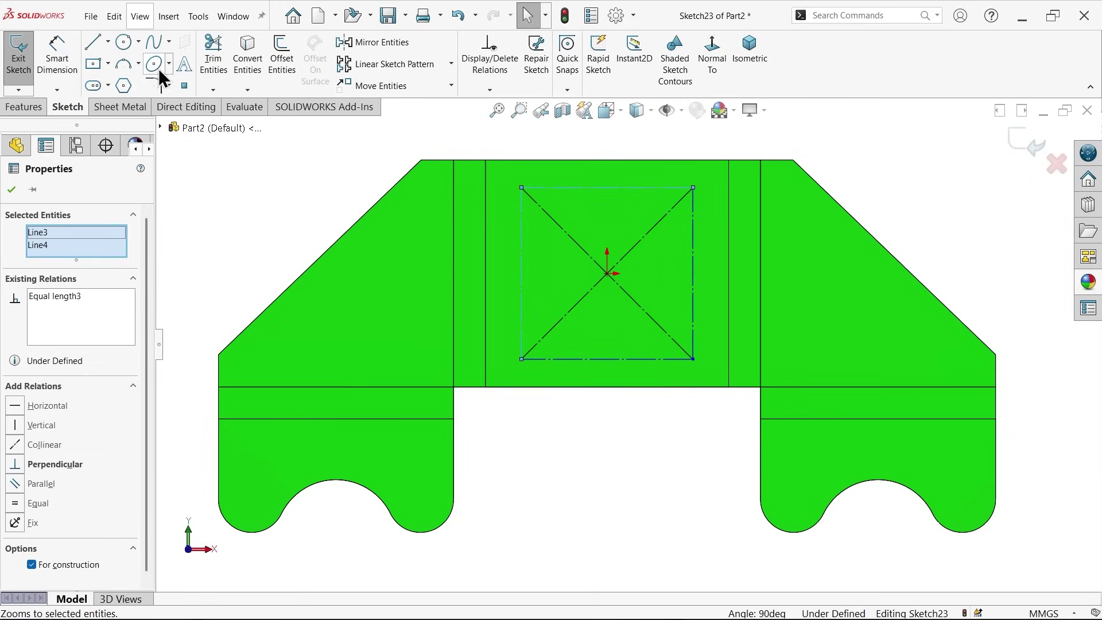
# Sketch a circle on each of the construction square's four corners and a larger circle at its center.
pyautogui.click(125, 43)
pyautogui.scroll(-3, 636, 172)
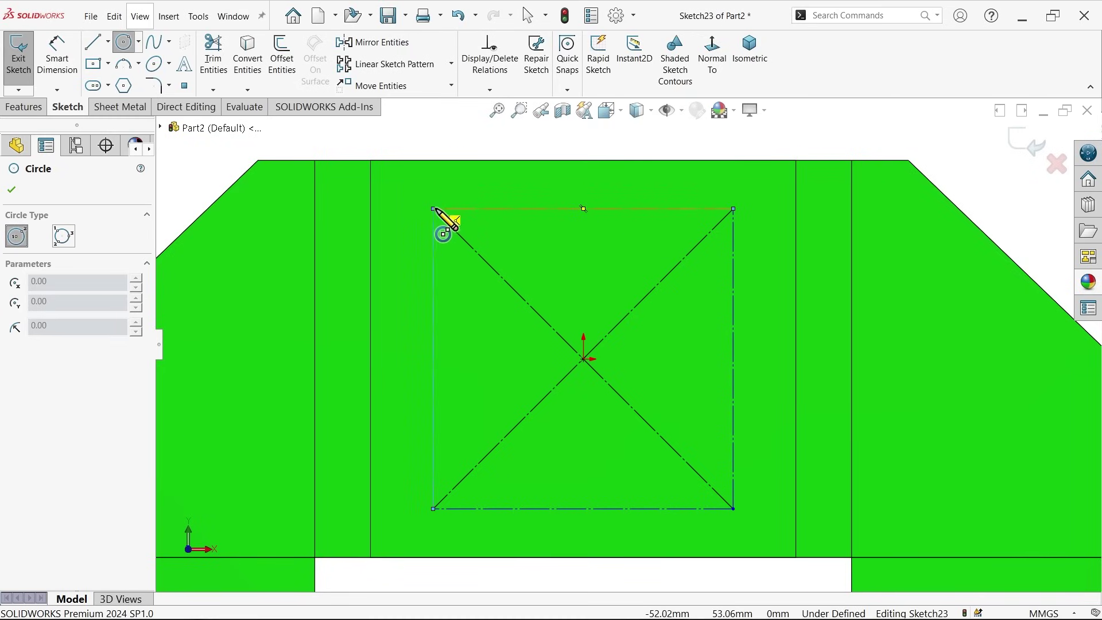
pyautogui.moveTo(433, 209); pyautogui.dragTo(462, 230)
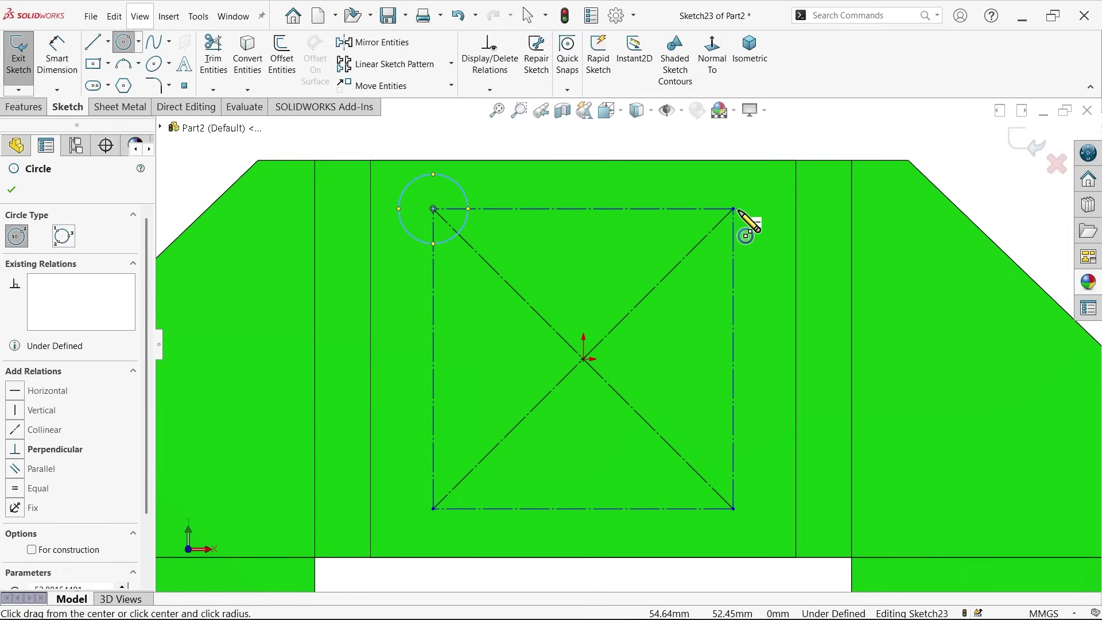
pyautogui.moveTo(733, 209)
pyautogui.mouseDown()
pyautogui.moveTo(760, 238)
pyautogui.moveTo(755, 230)
pyautogui.mouseUp()
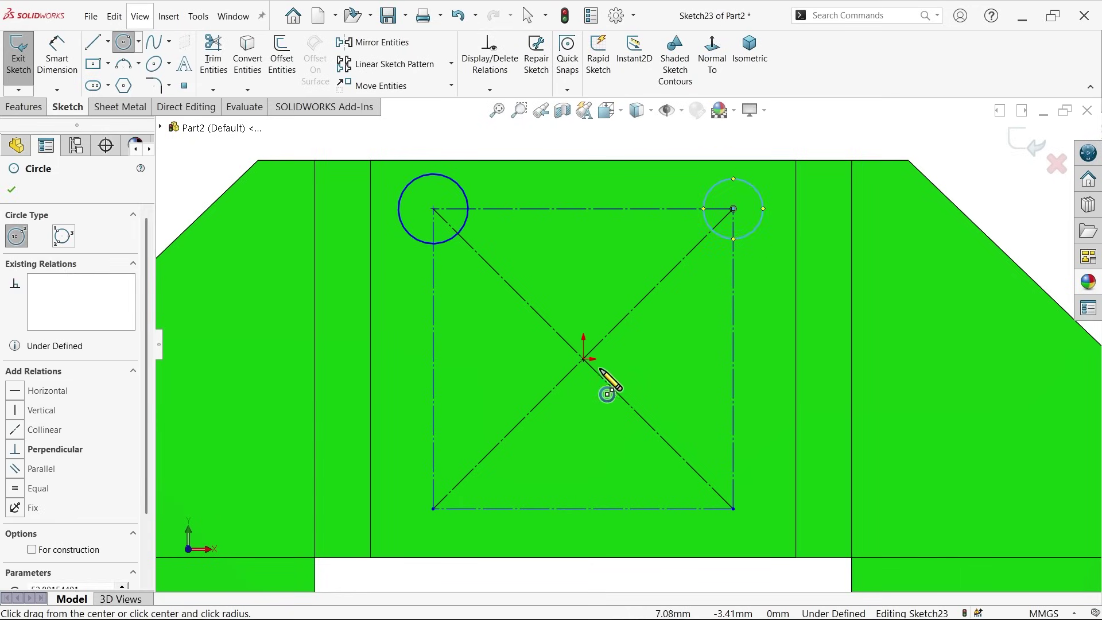
pyautogui.moveTo(584, 359); pyautogui.dragTo(667, 382)
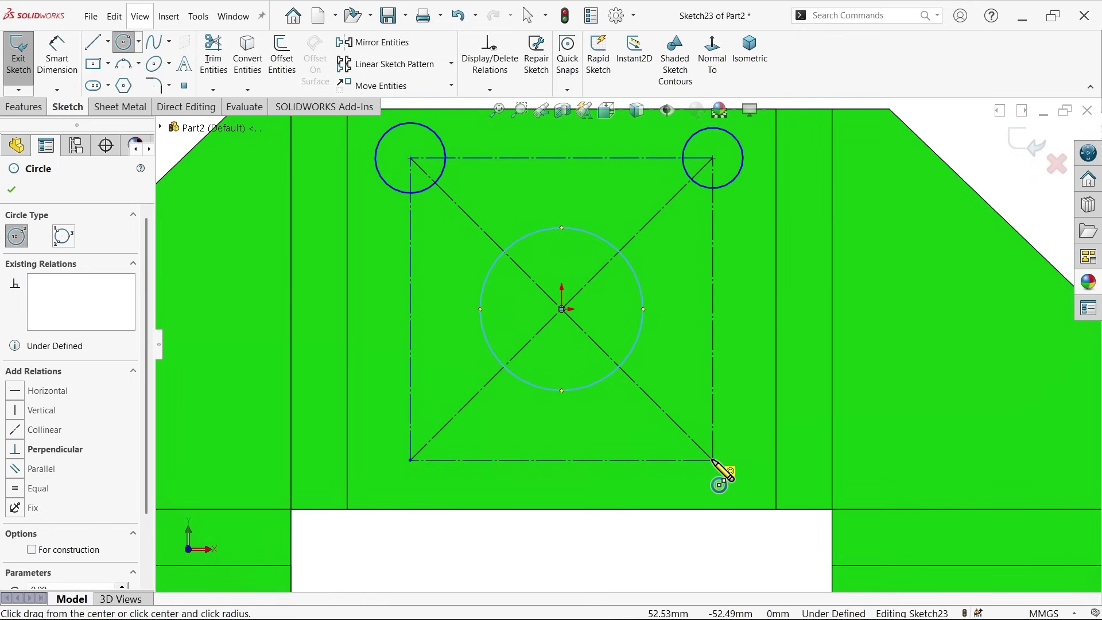
pyautogui.moveTo(712, 459); pyautogui.dragTo(733, 481)
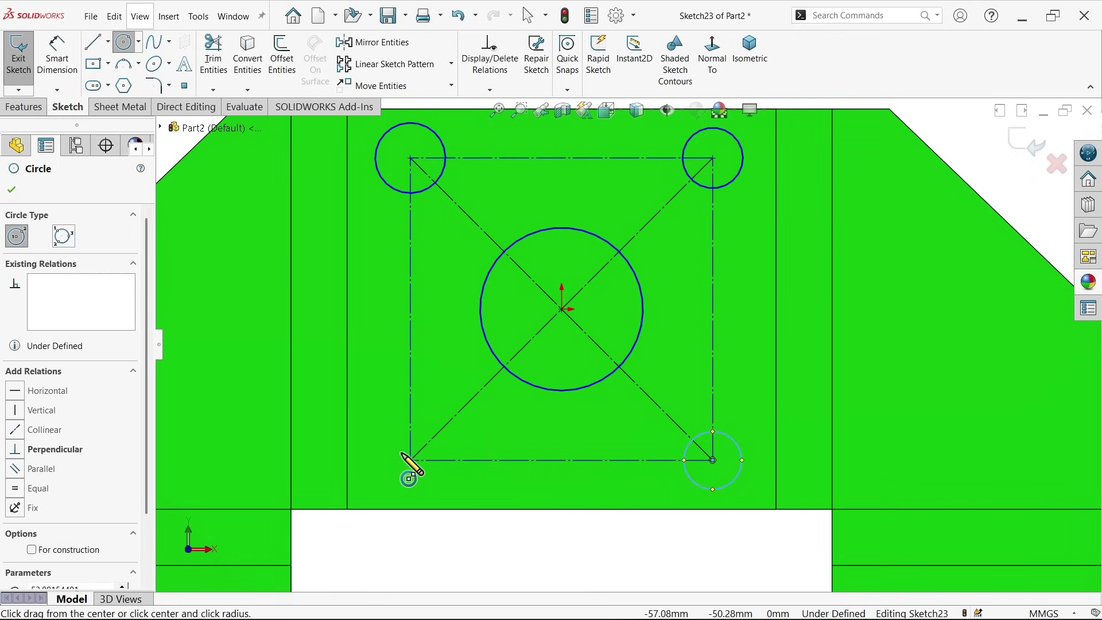
pyautogui.moveTo(409, 459)
pyautogui.mouseDown()
pyautogui.moveTo(413, 480)
pyautogui.moveTo(386, 492)
pyautogui.mouseUp()
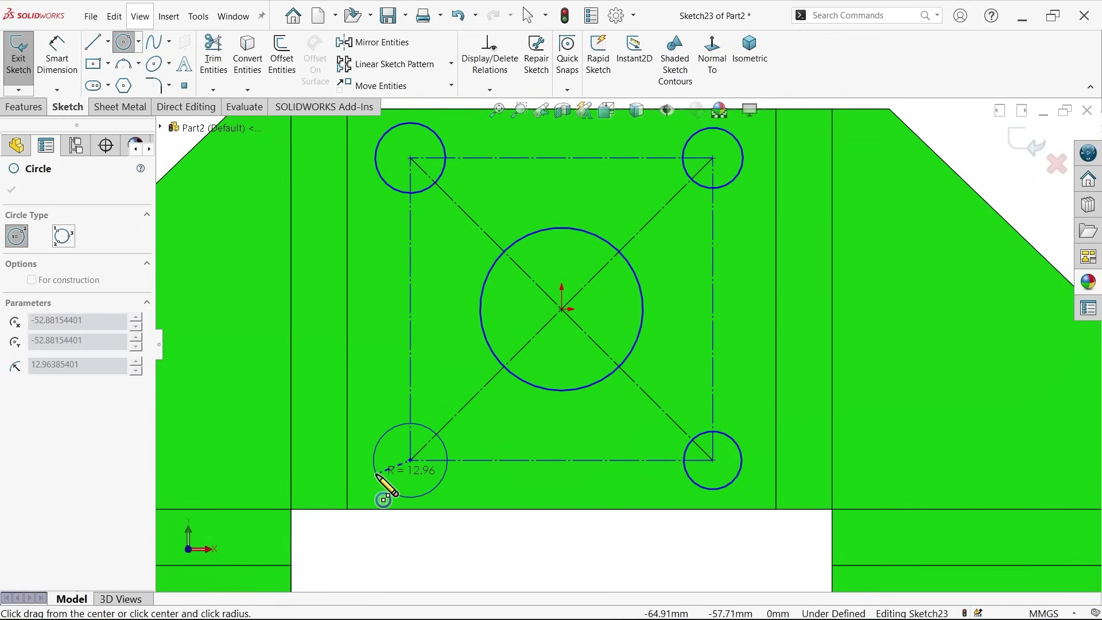
pyautogui.press('f')
pyautogui.rightClick(316, 208)
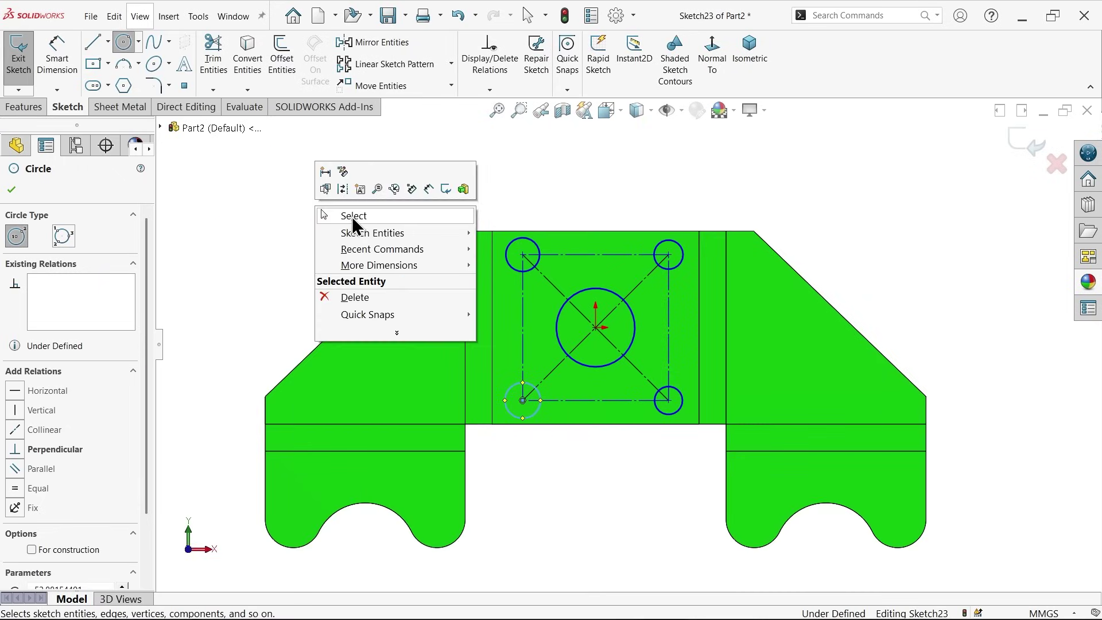
pyautogui.click(352, 216)
pyautogui.press('f')
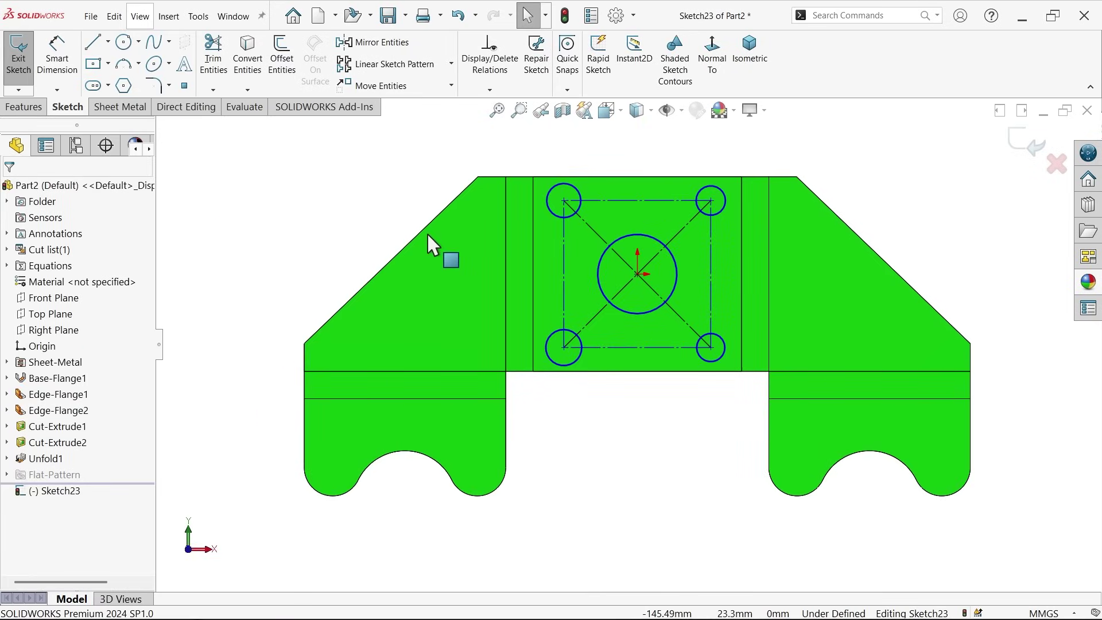
# Sketch circles centered on the left flange's two rounded ends, about 9.8 mm radius on the outer and 11.8 mm on the inner.
pyautogui.click(124, 42)
pyautogui.scroll(-3, 382, 452)
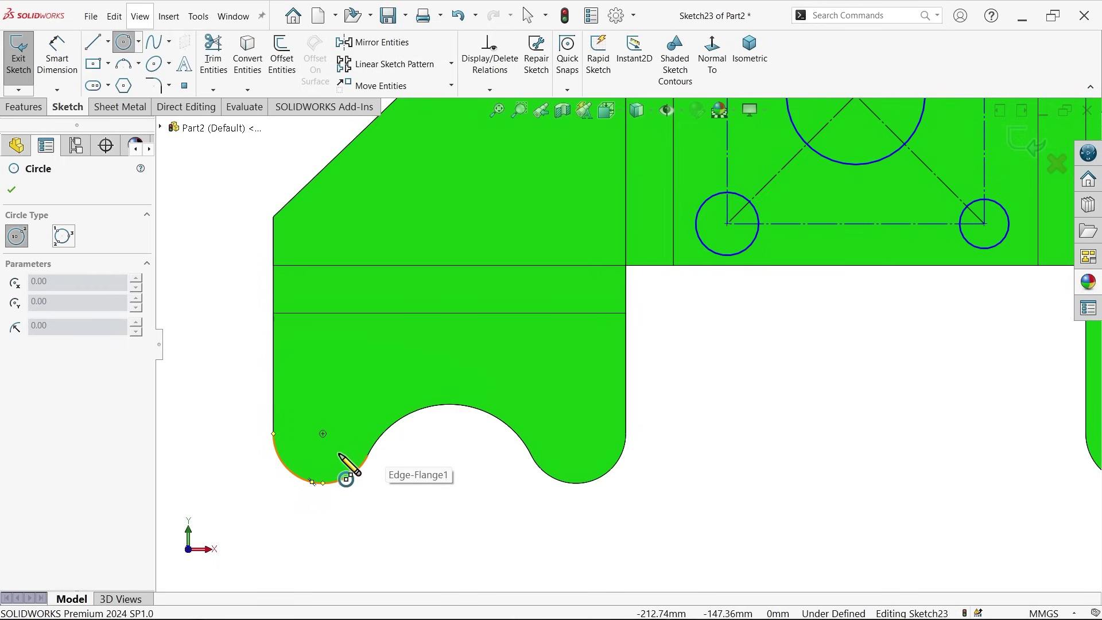
pyautogui.click(322, 433)
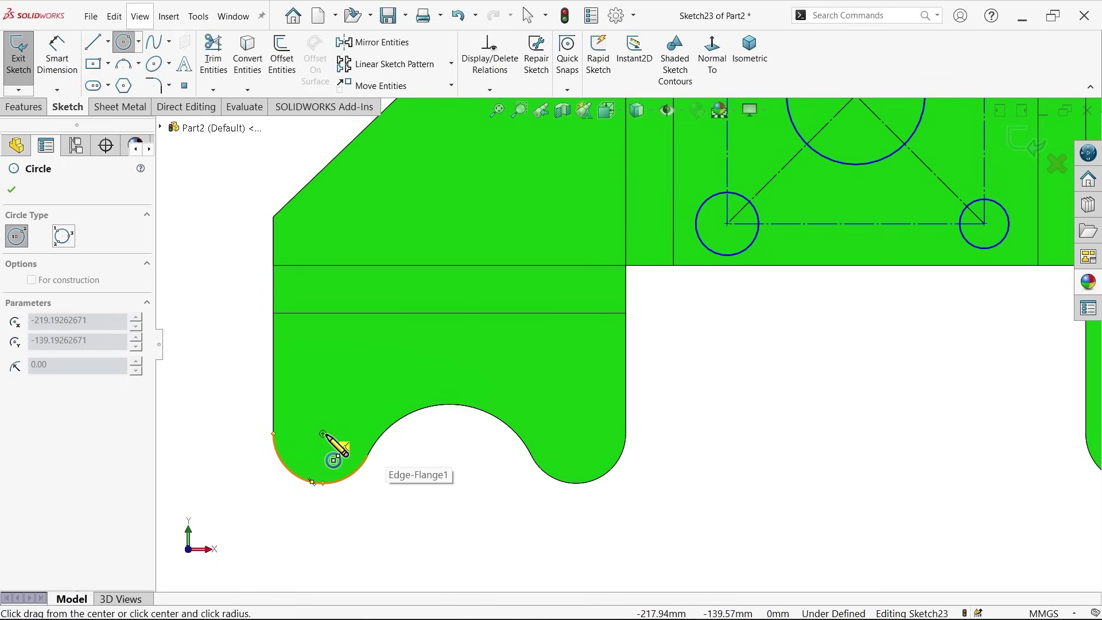
pyautogui.click(347, 433)
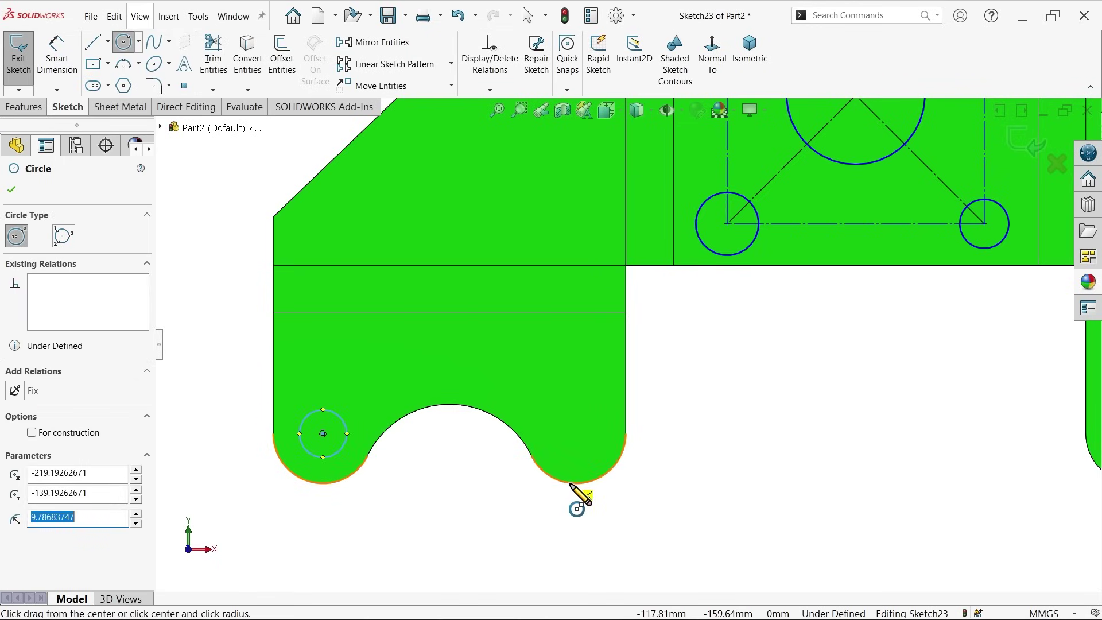
pyautogui.click(575, 433)
pyautogui.click(588, 458)
# Sketch circles centered on the right flange's two rounded ends, about 11.5 mm radius on the outer and 12.9 mm on the inner.
pyautogui.press('z')
pyautogui.scroll(-4, 1003, 404)
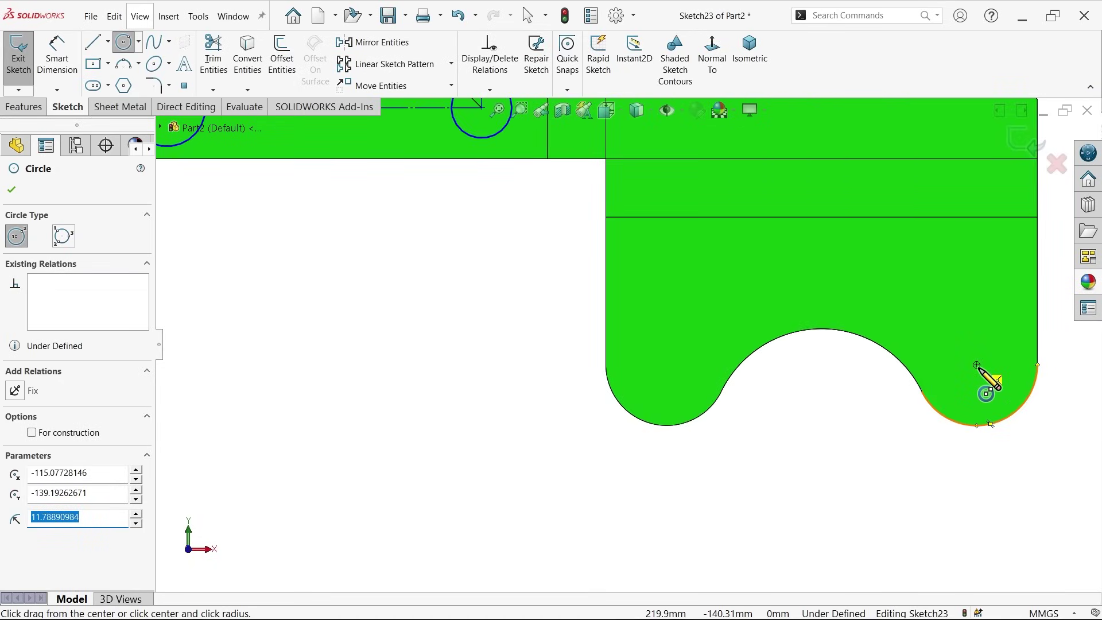
pyautogui.click(977, 366)
pyautogui.click(982, 399)
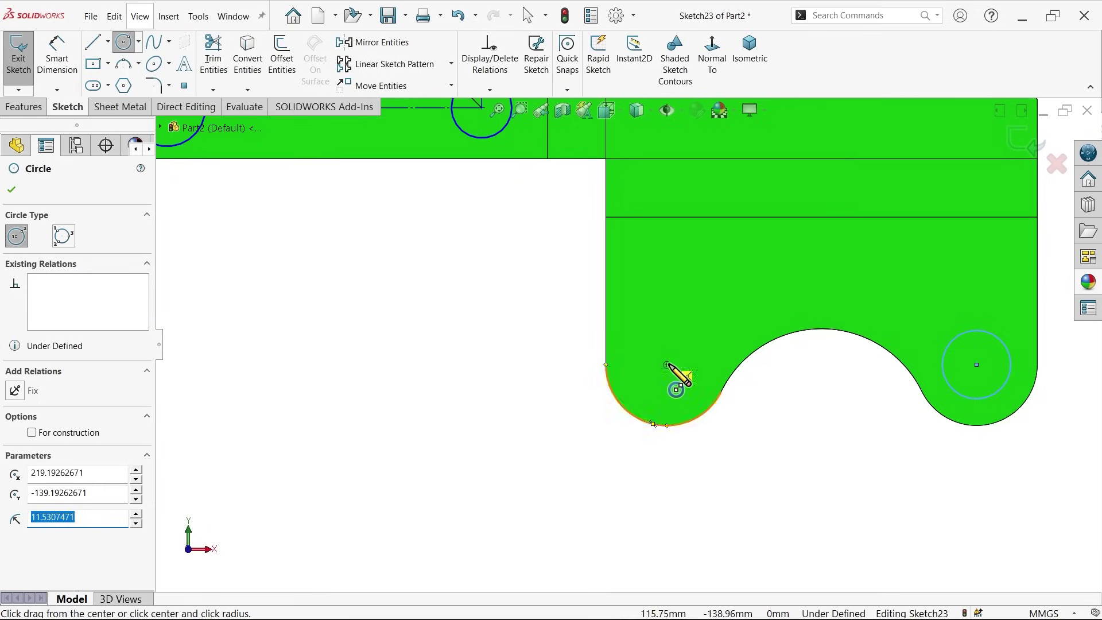
pyautogui.click(665, 365)
pyautogui.click(668, 423)
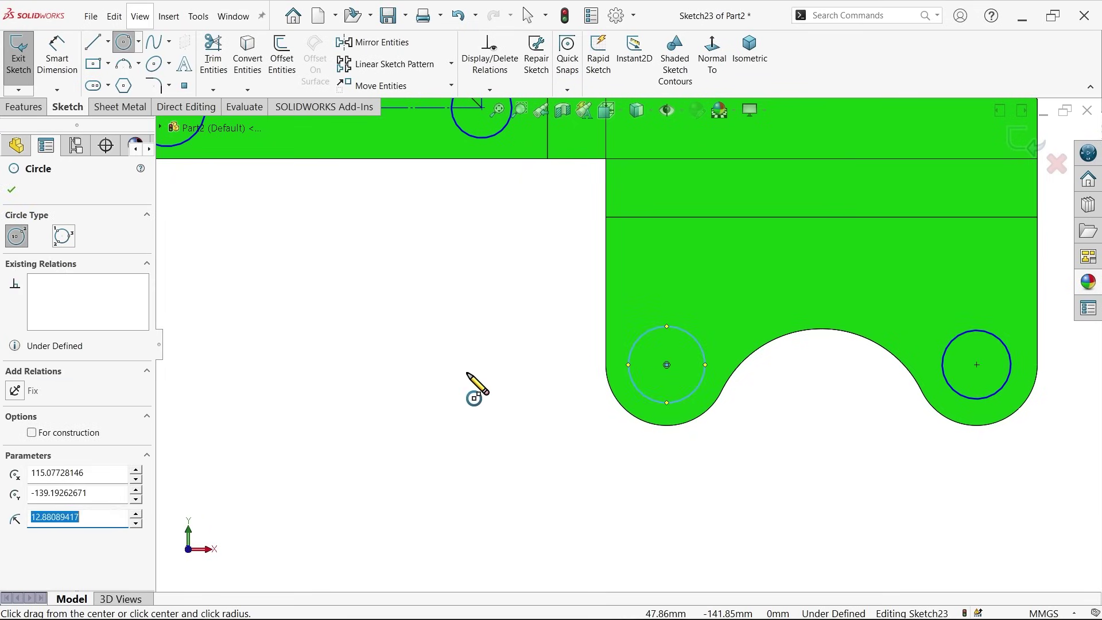
pyautogui.scroll(5, 475, 372)
pyautogui.scroll(-3, 520, 254)
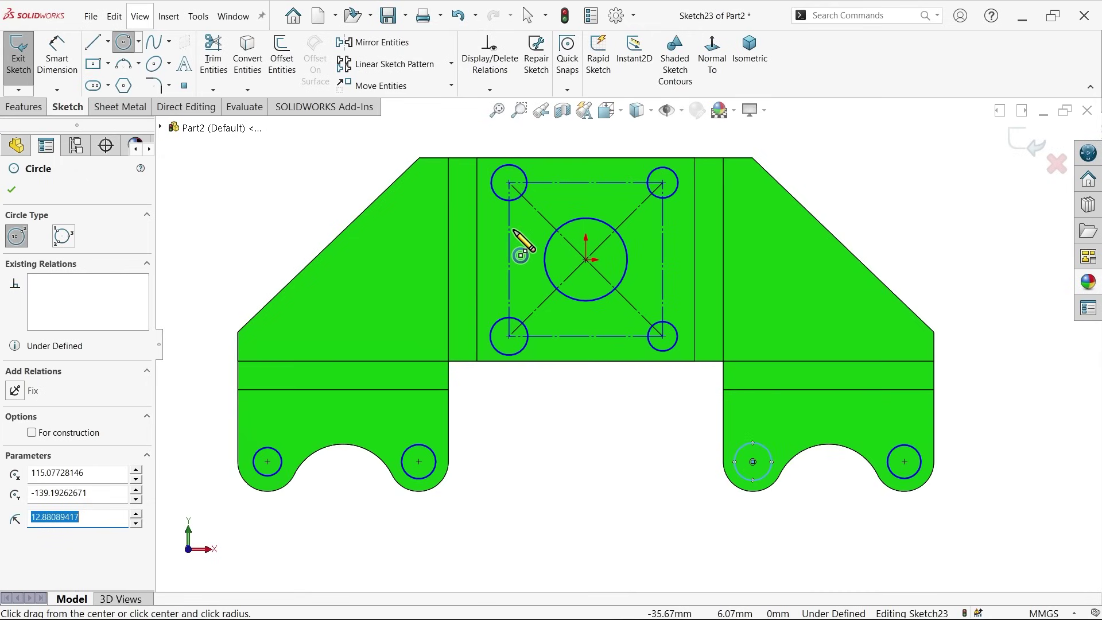
pyautogui.rightClick(205, 195)
pyautogui.click(226, 197)
# Sketch a closed construction triangle on the left side plate, its long side about 102 mm and roughly along the slanted edge.
pyautogui.click(108, 41)
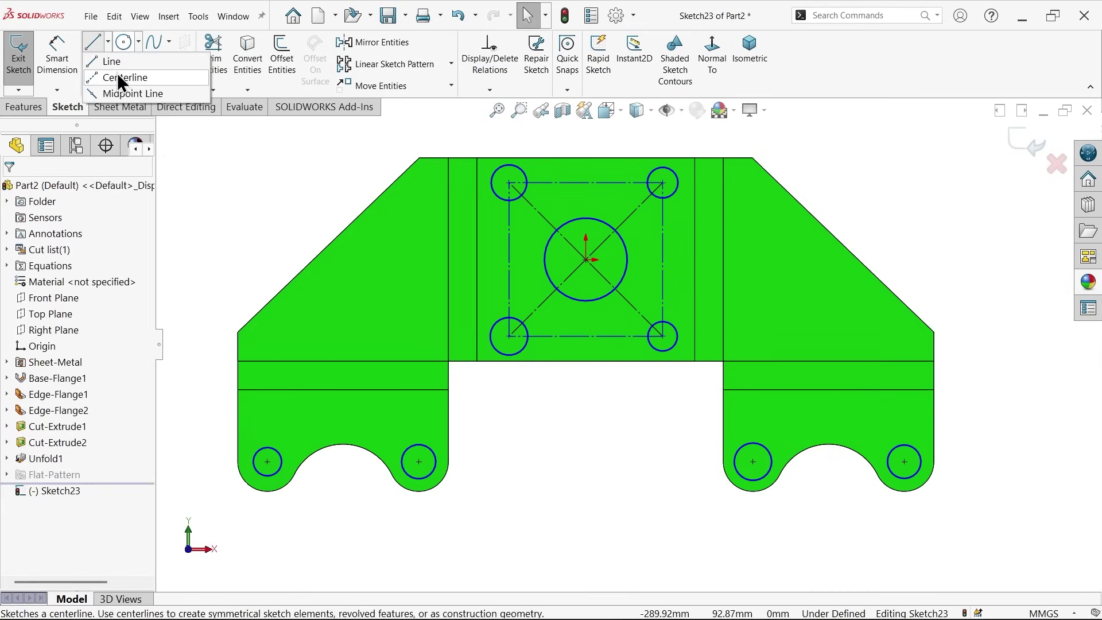
pyautogui.click(117, 76)
pyautogui.scroll(-2, 333, 236)
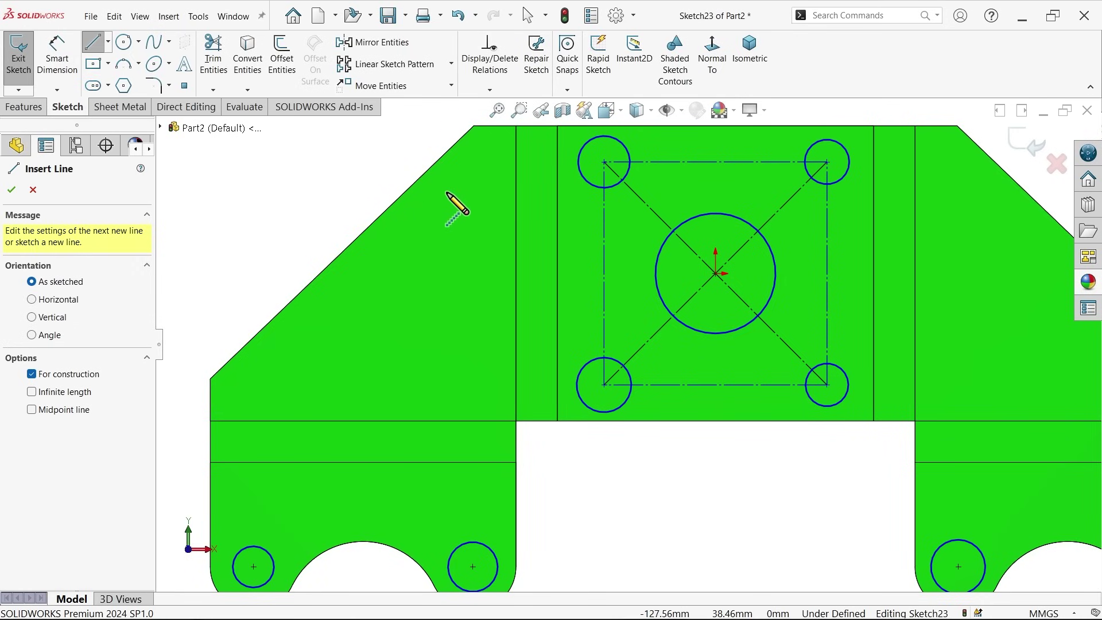
pyautogui.click(442, 201)
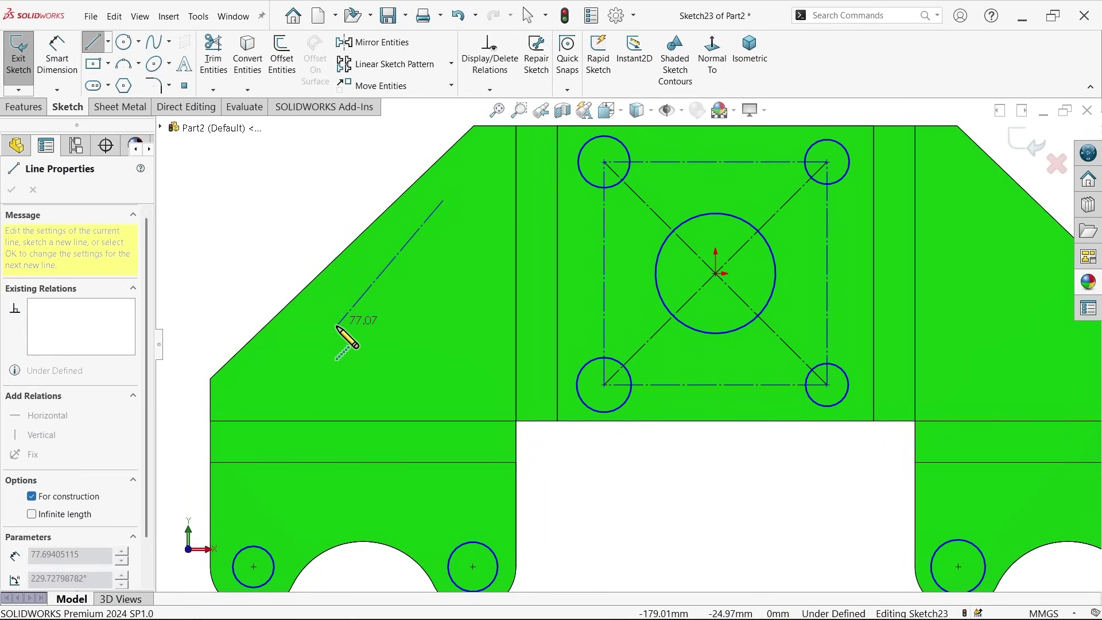
pyautogui.click(291, 352)
pyautogui.click(411, 310)
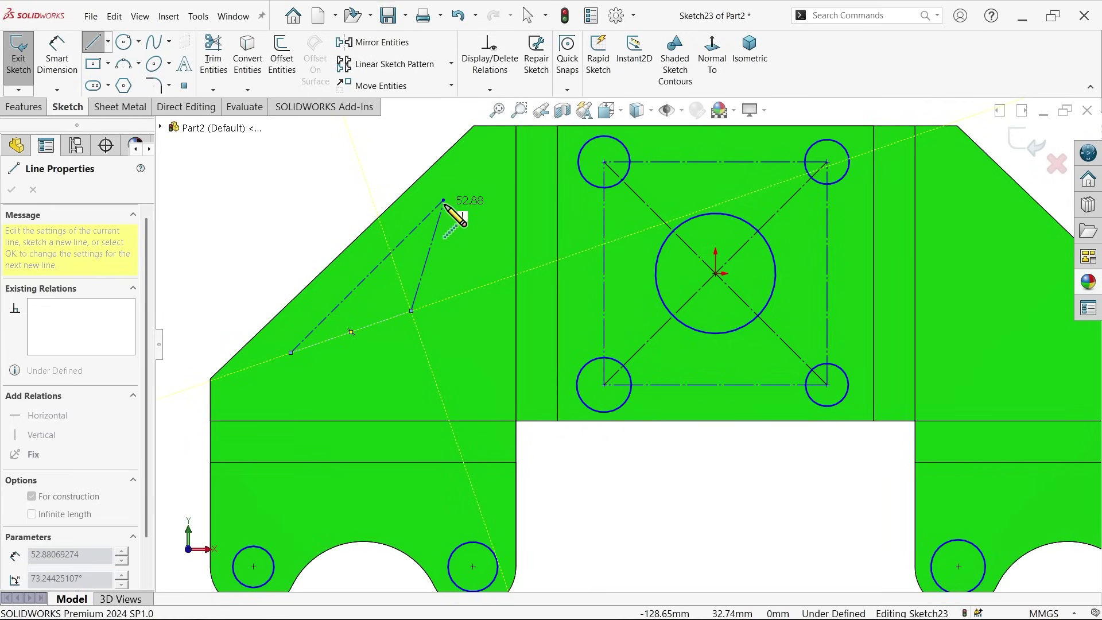
pyautogui.click(442, 201)
pyautogui.rightClick(304, 235)
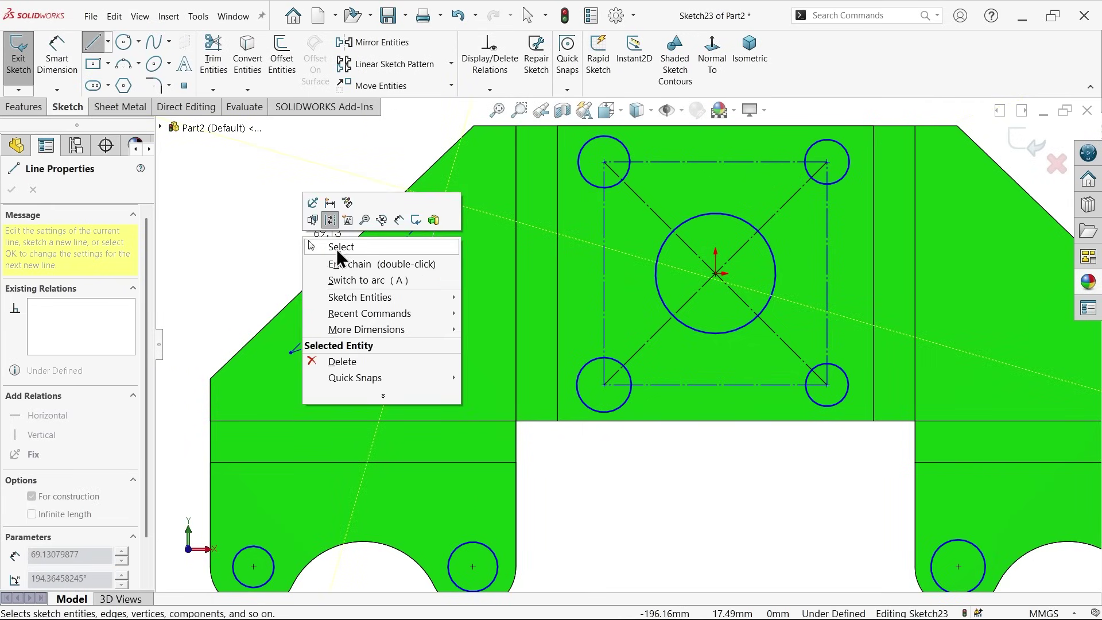
pyautogui.click(336, 249)
# Sketch a construction centerline from the midpoint of the triangle's long side to the midpoint of the plate's slanted edge.
pyautogui.scroll(-3, 336, 241)
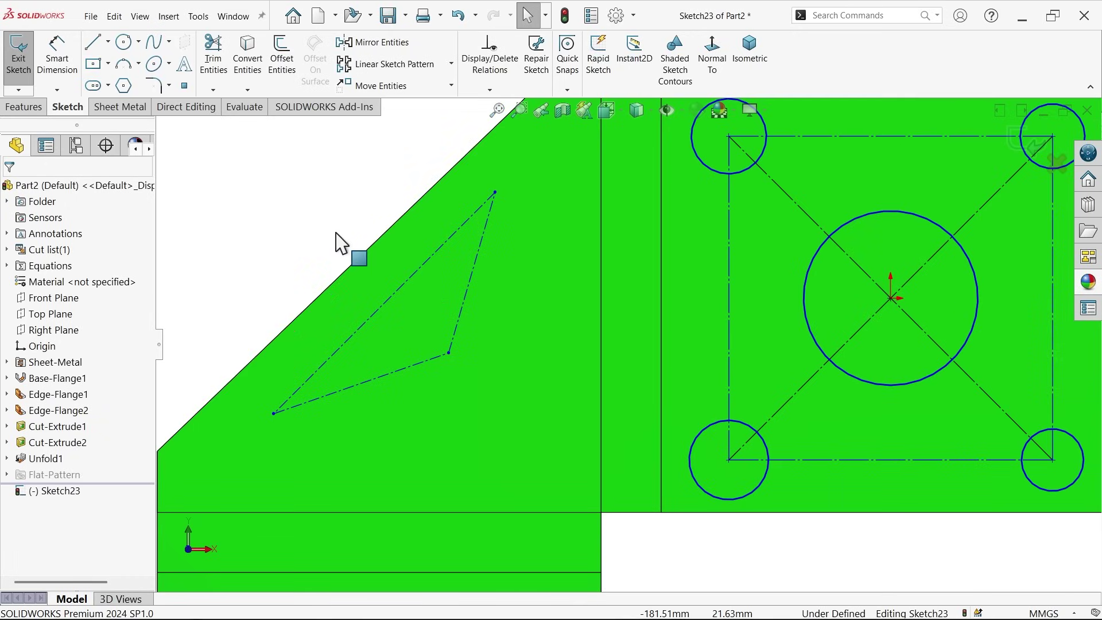
pyautogui.click(107, 42)
pyautogui.click(118, 77)
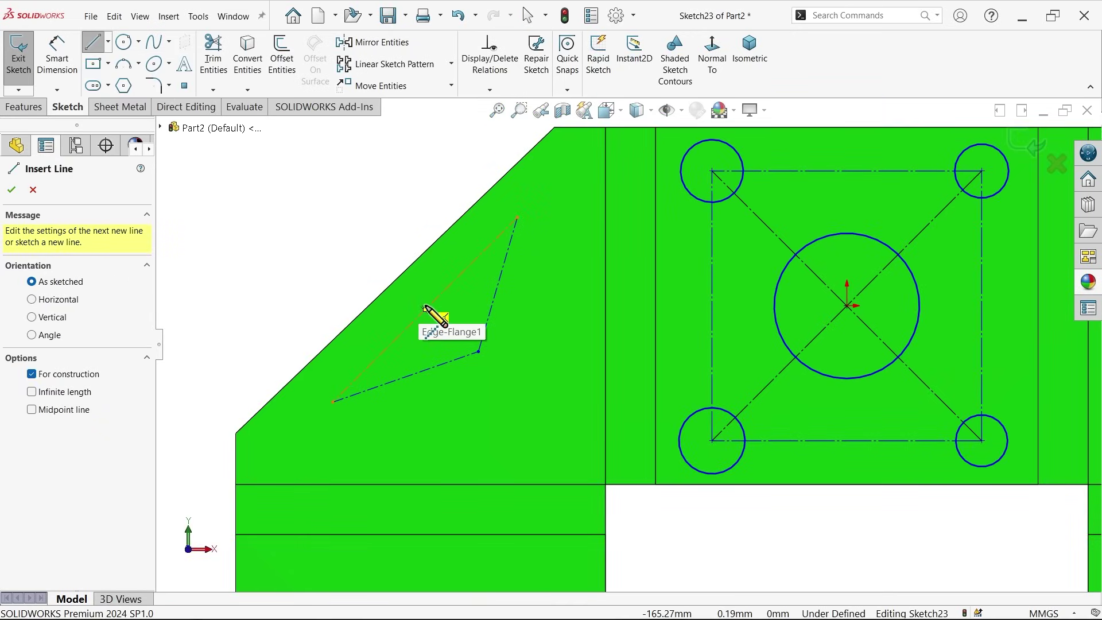
pyautogui.click(425, 310)
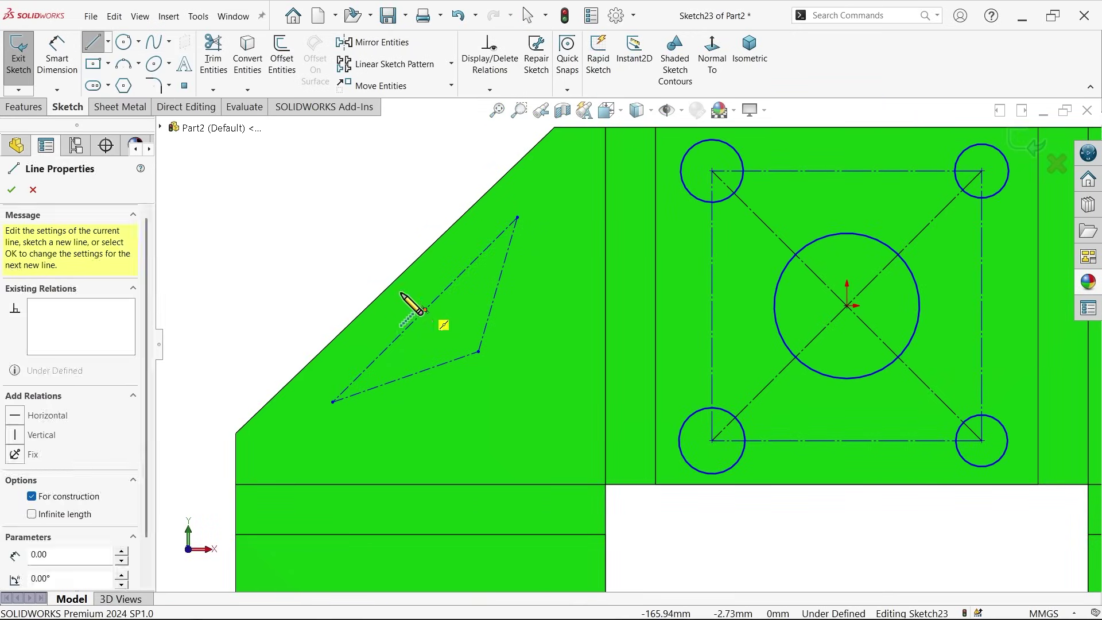
pyautogui.click(395, 279)
pyautogui.rightClick(359, 265)
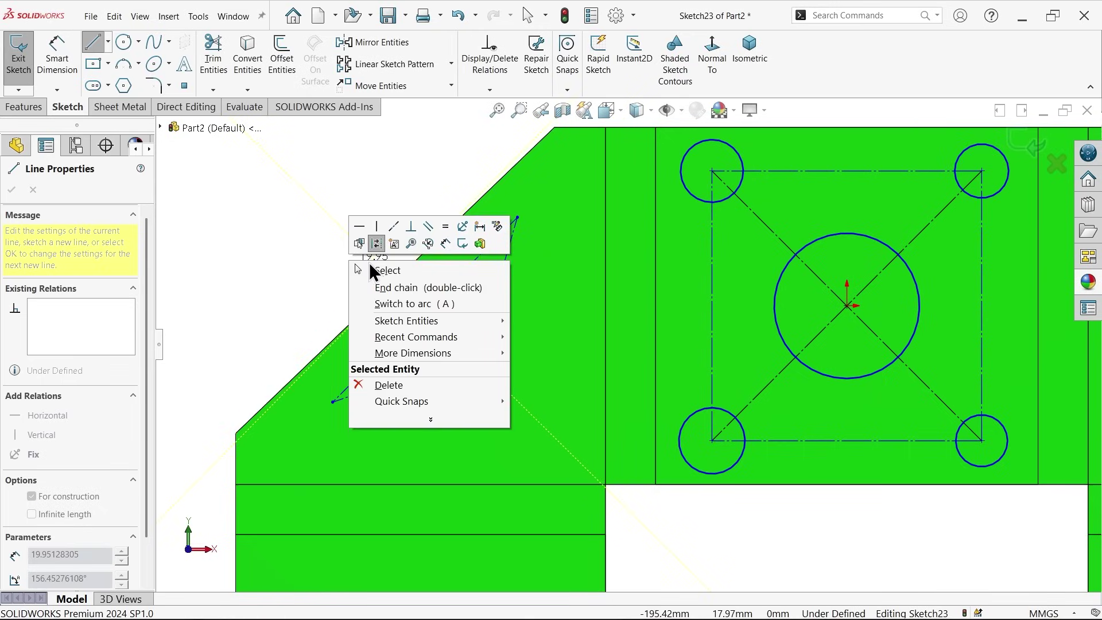
pyautogui.press('Escape')
pyautogui.scroll(-3, 401, 298)
pyautogui.click(465, 315)
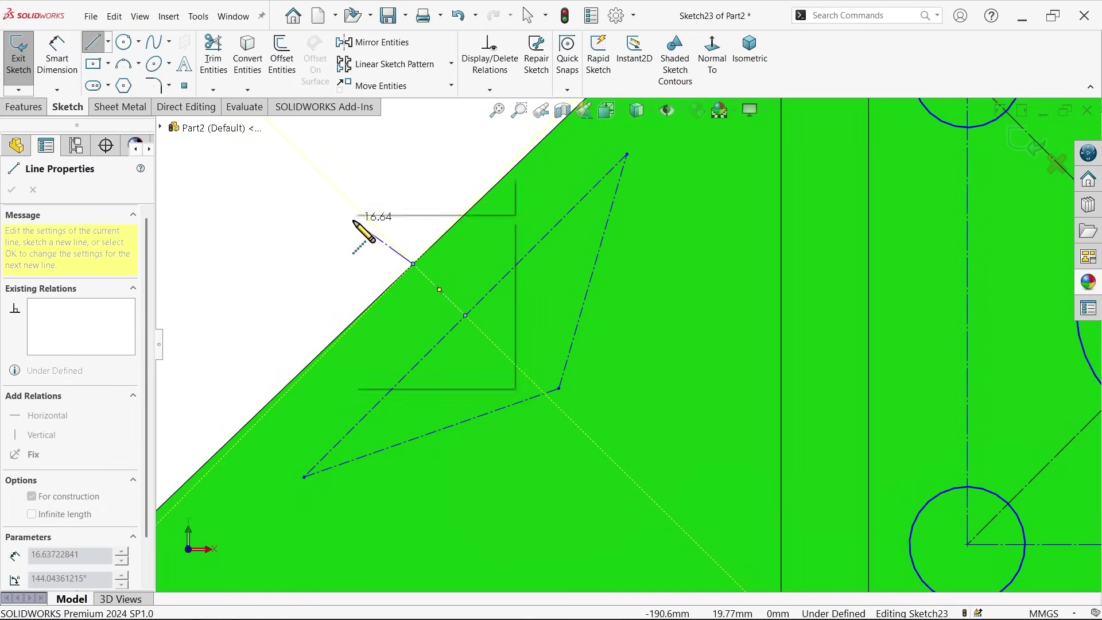
pyautogui.rightClick(364, 222)
pyautogui.click(401, 227)
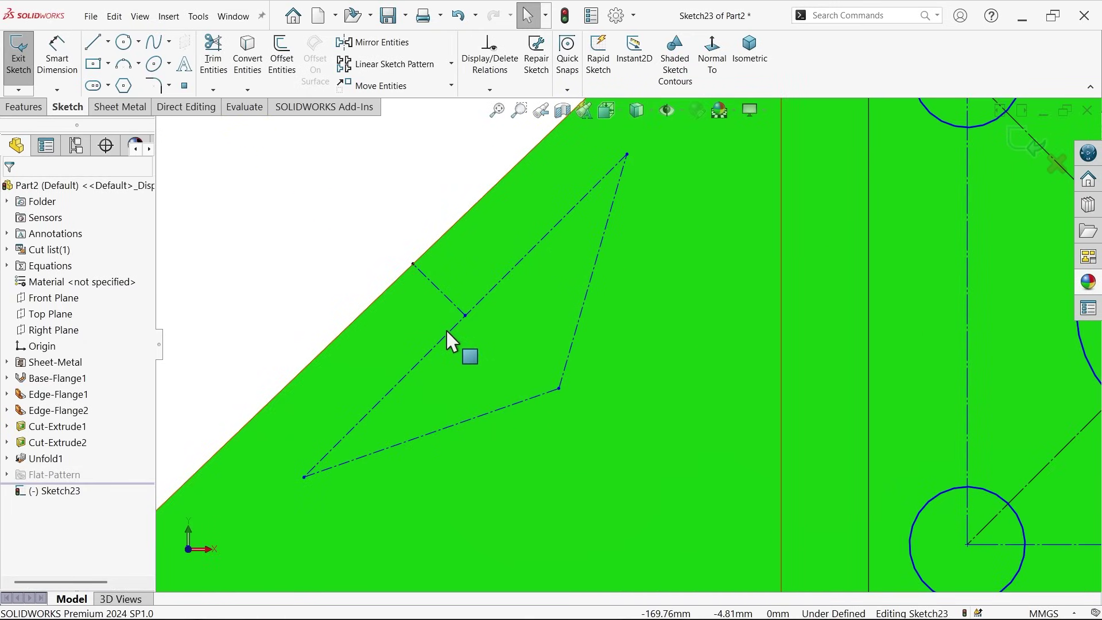
# Make the triangle's long side parallel to the slanted edge and perpendicular to the short centerline joining them.
pyautogui.click(449, 331)
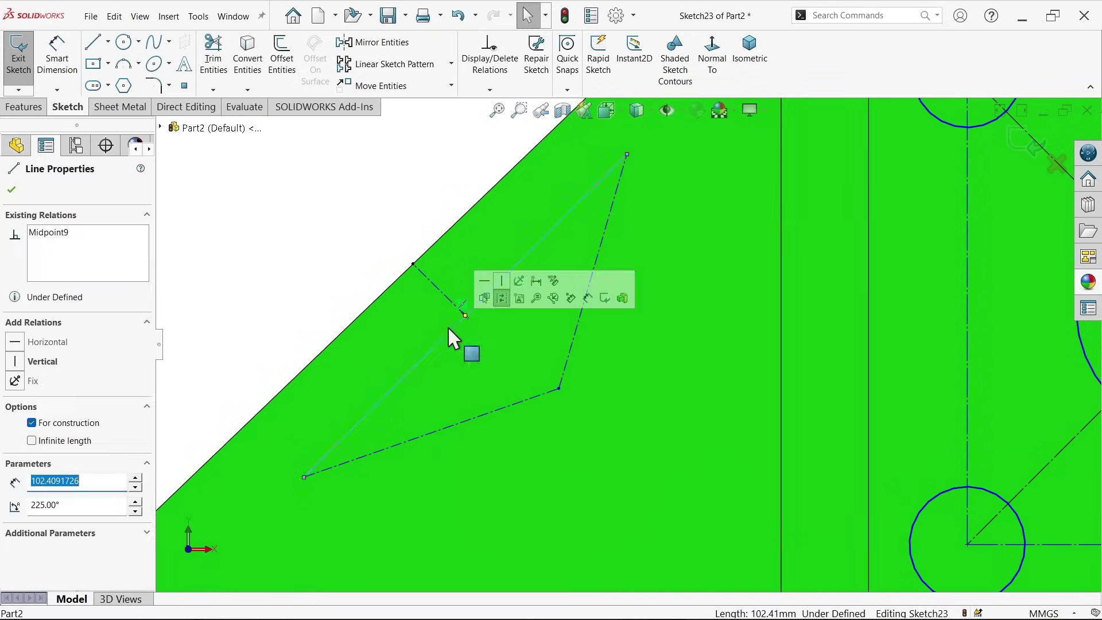
pyautogui.keyDown('ctrl'); pyautogui.click(383, 291); pyautogui.keyUp('ctrl')
pyautogui.click(453, 240)
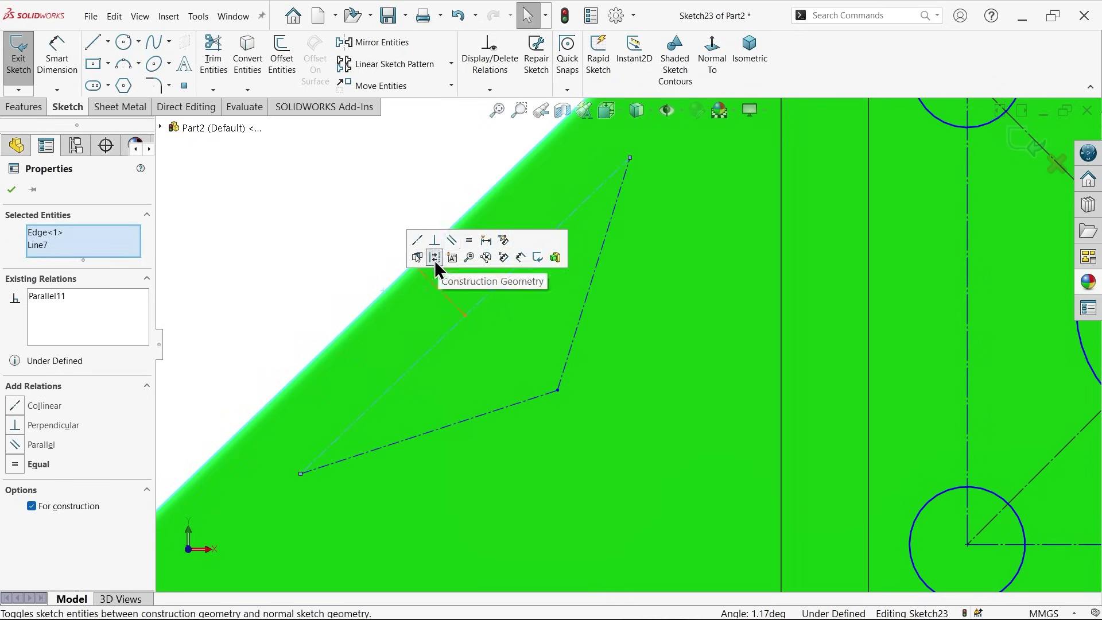
pyautogui.press('Escape')
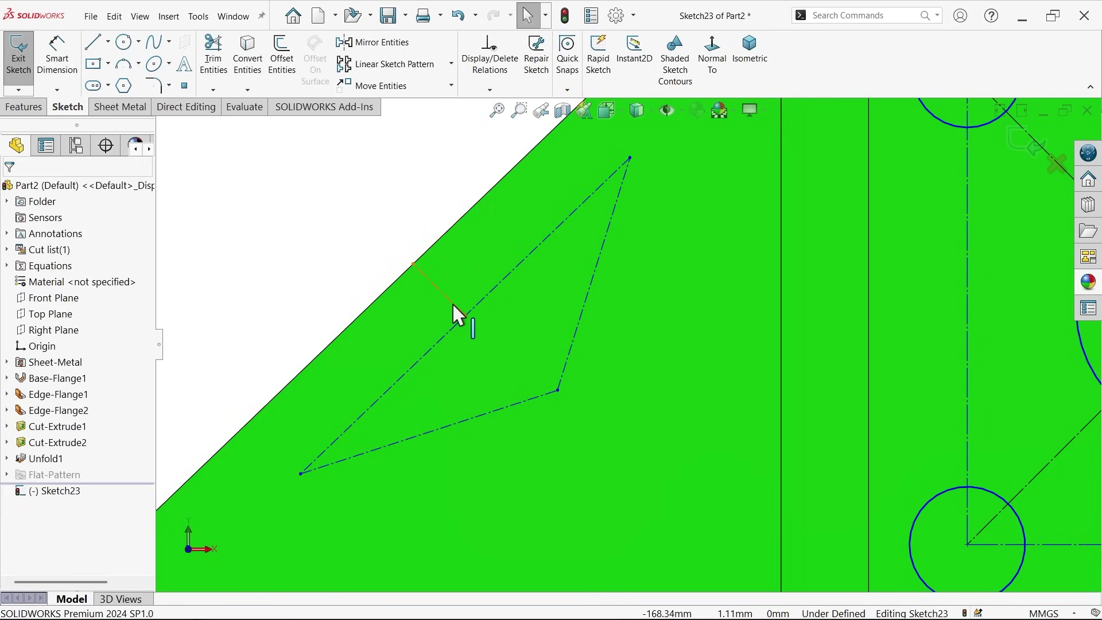
pyautogui.click(447, 332)
pyautogui.keyDown('ctrl'); pyautogui.click(461, 311); pyautogui.keyUp('ctrl')
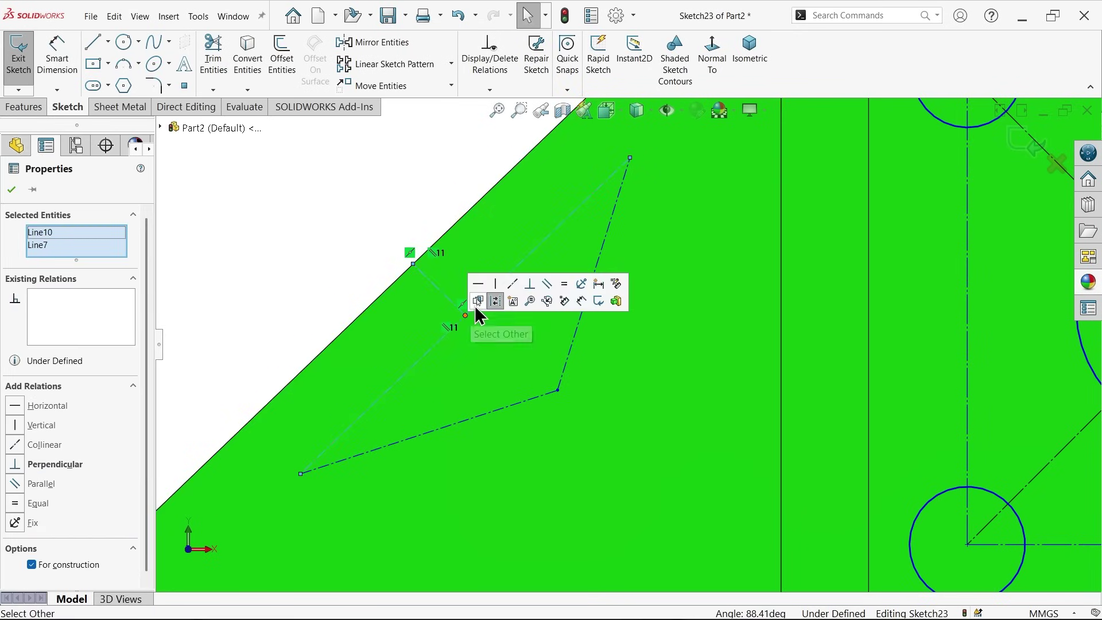
pyautogui.click(534, 293)
pyautogui.press('Escape')
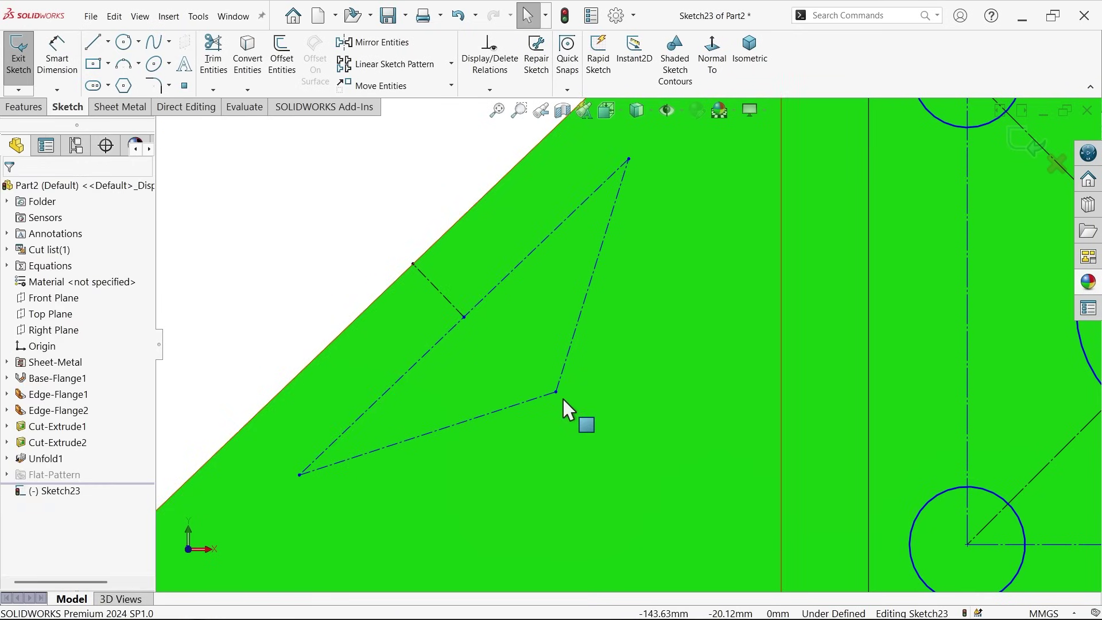
# Make the construction triangle's two shorter sides equal in length.
pyautogui.click(534, 399)
pyautogui.keyDown('ctrl'); pyautogui.click(571, 344); pyautogui.keyUp('ctrl')
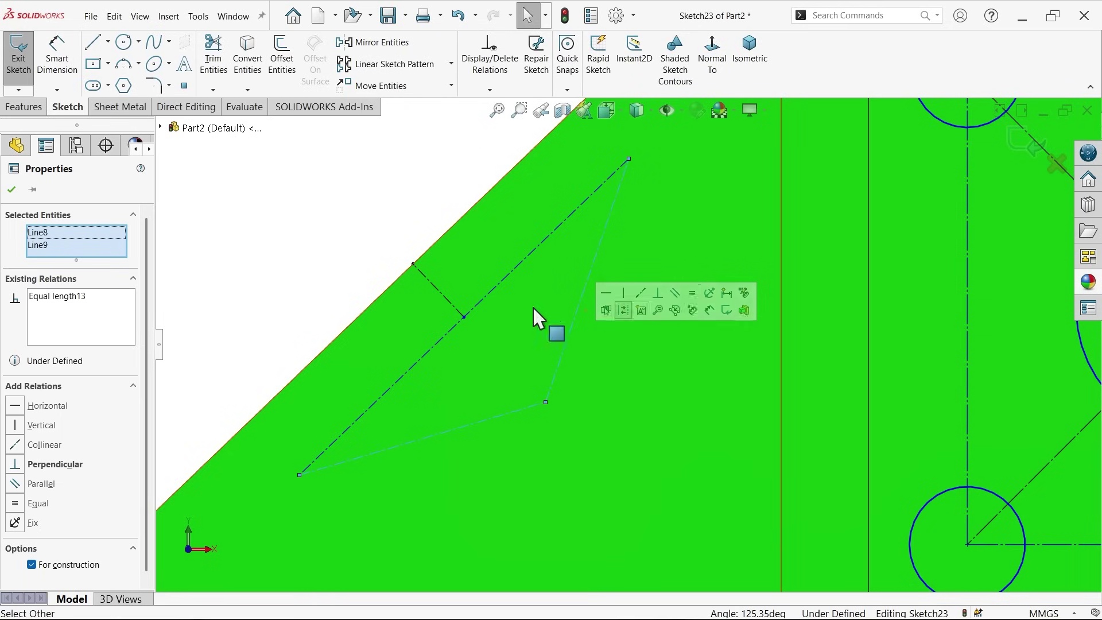
pyautogui.click(305, 237)
# Dimension the short centerline between the slanted edge and the triangle's long side at 20 mm.
pyautogui.click(57, 58)
pyautogui.press('z')
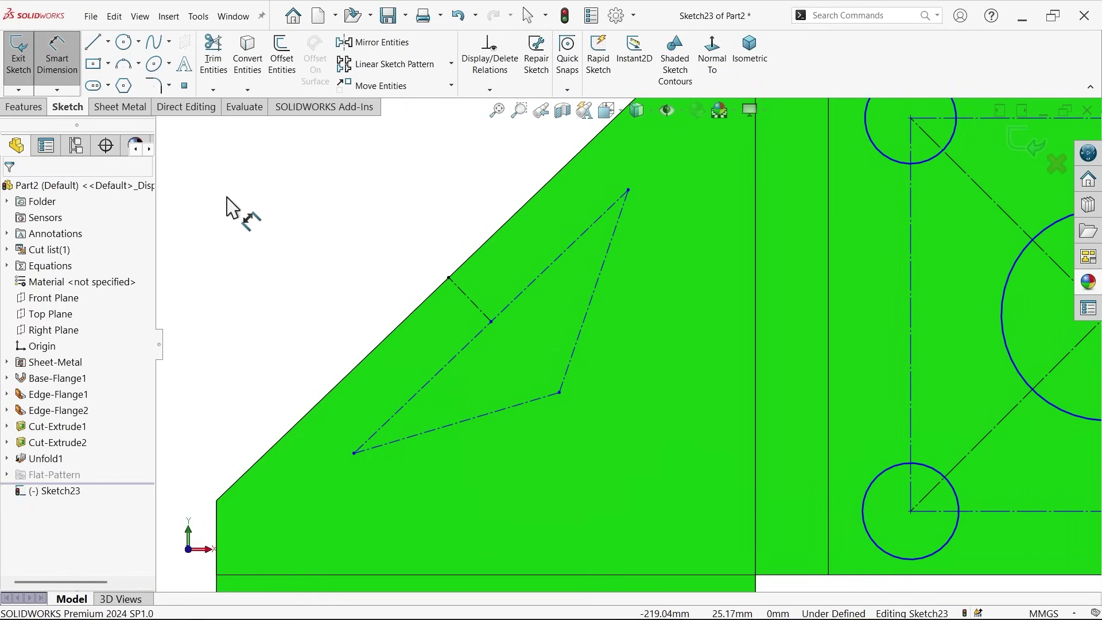
pyautogui.click(469, 304)
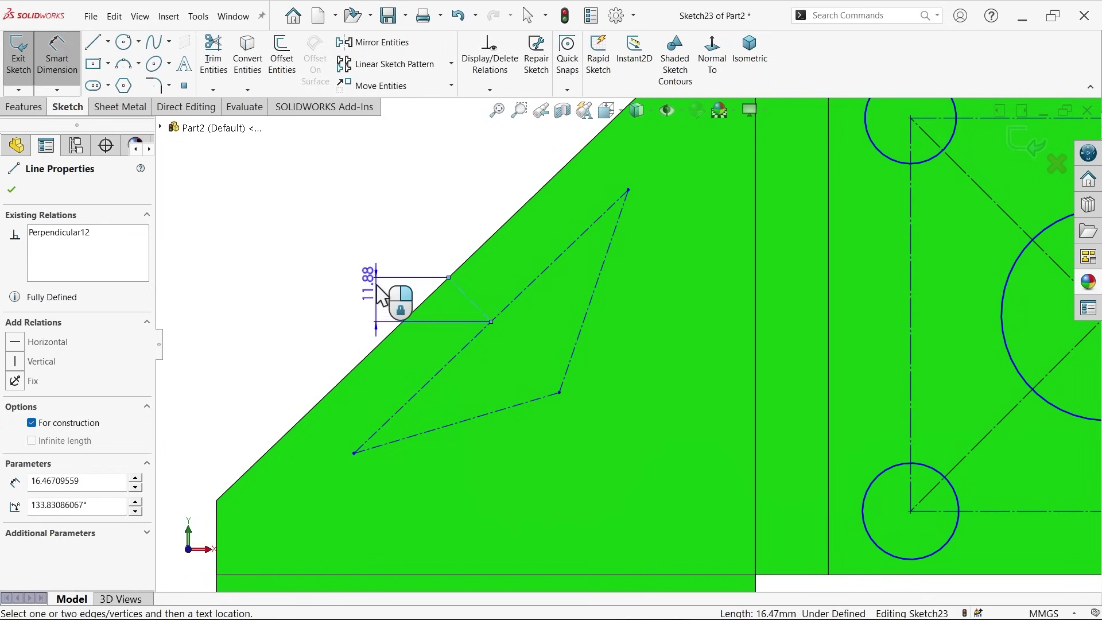
pyautogui.click(390, 251)
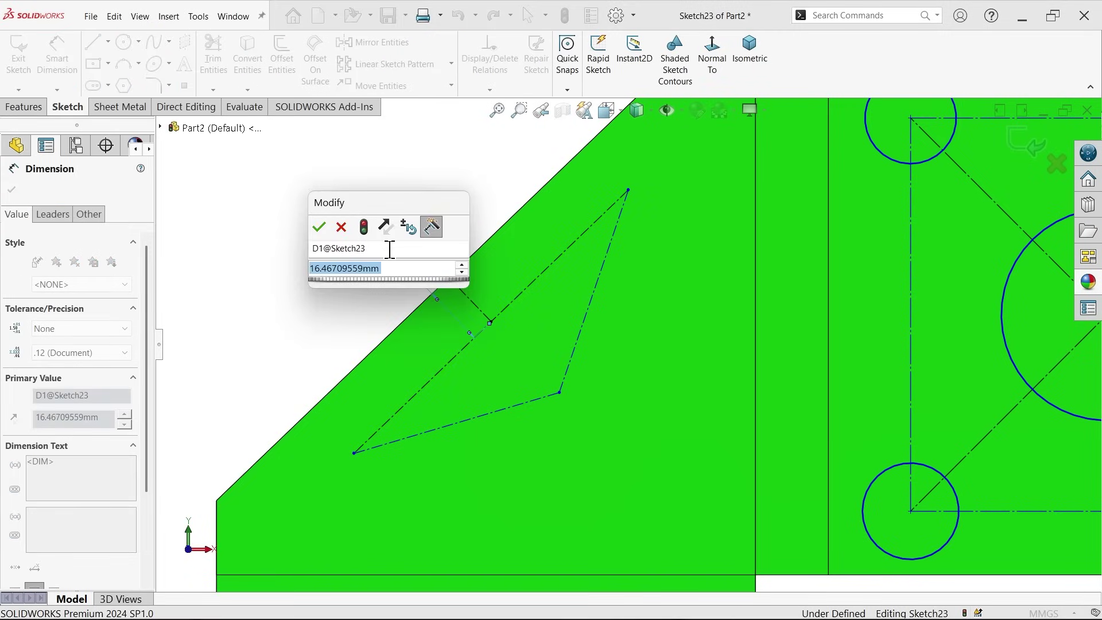
pyautogui.write('20')
pyautogui.press('Return')
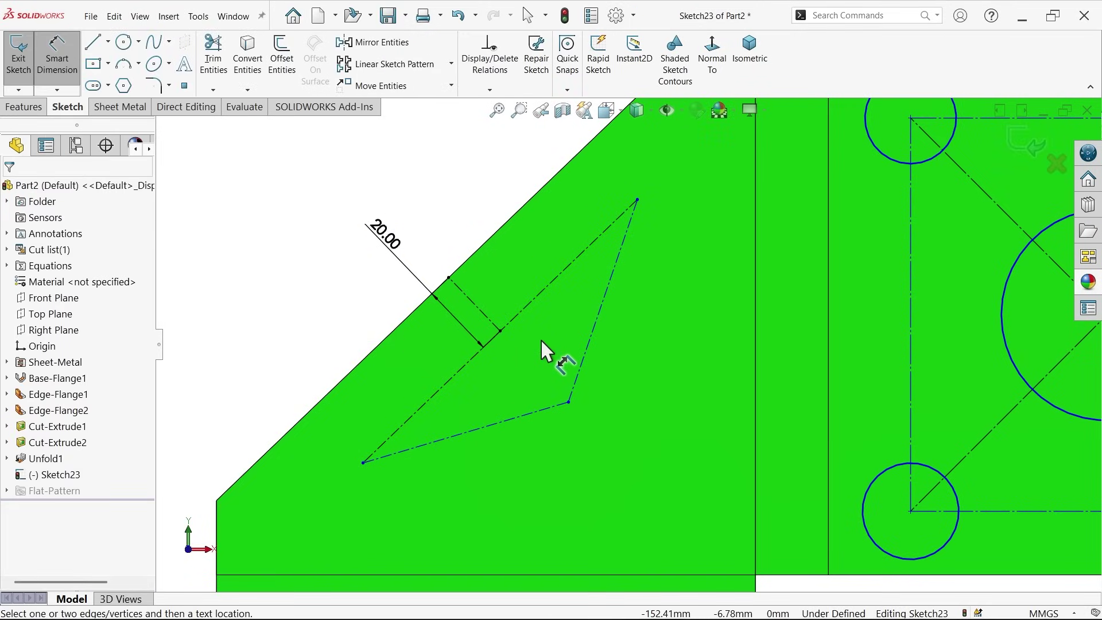
# Dimension the distance from the long side's midpoint to the triangle's opposite vertex at 30 mm.
pyautogui.click(500, 330)
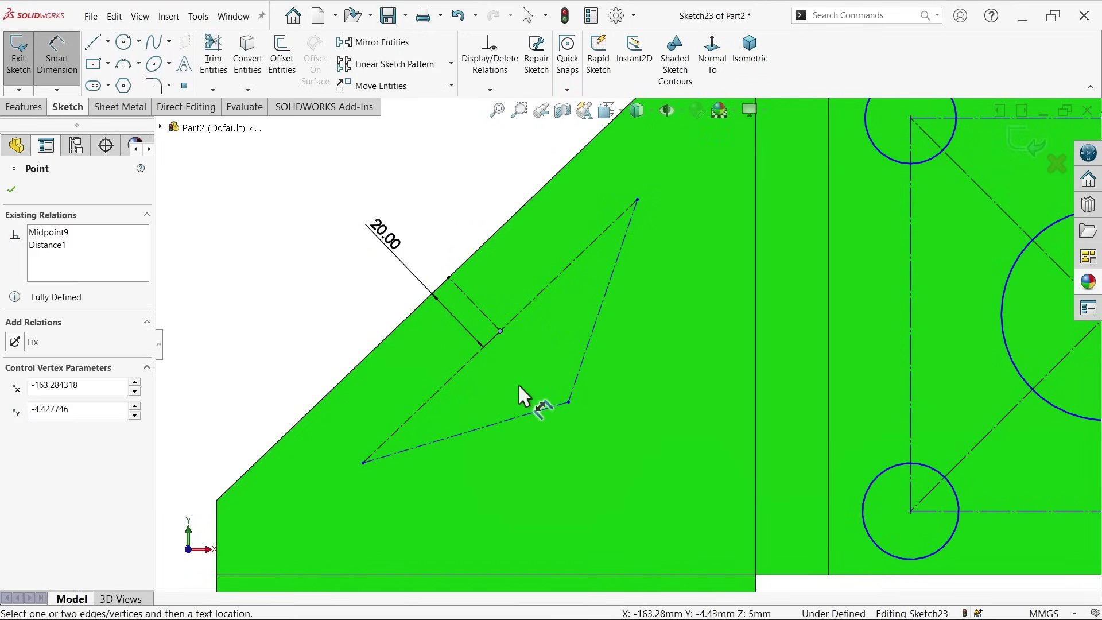
pyautogui.click(568, 402)
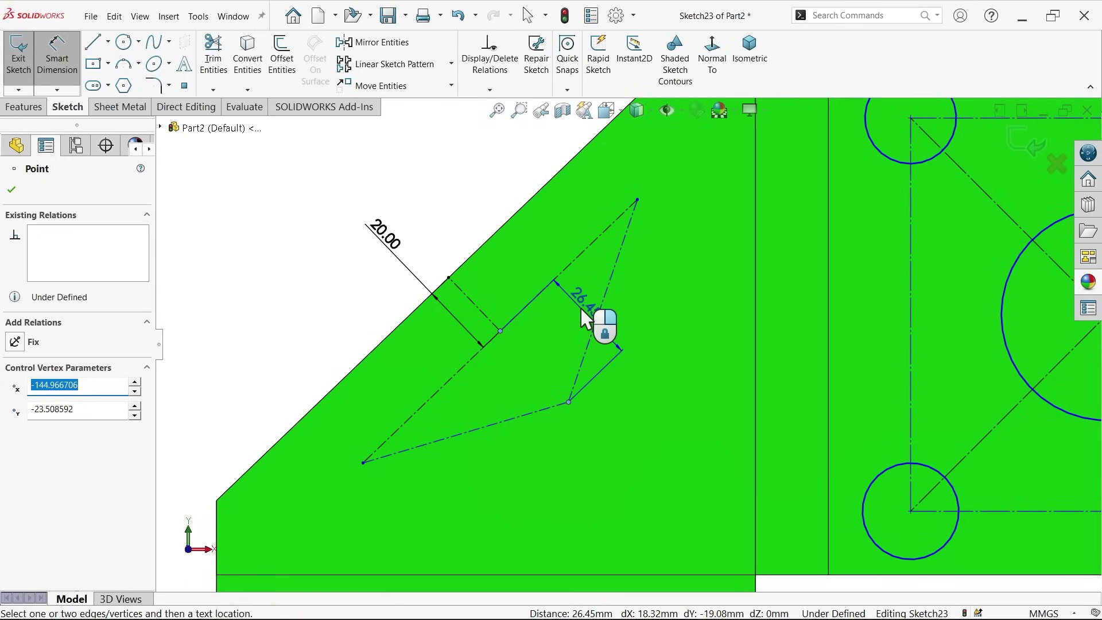
pyautogui.click(581, 309)
pyautogui.write('30')
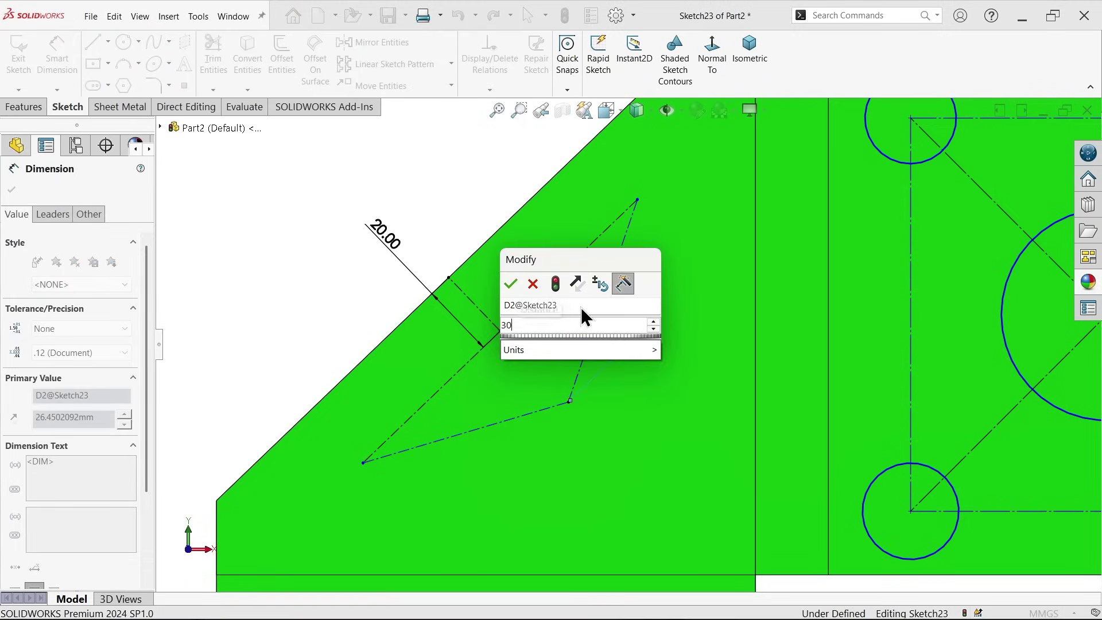
pyautogui.press('Return')
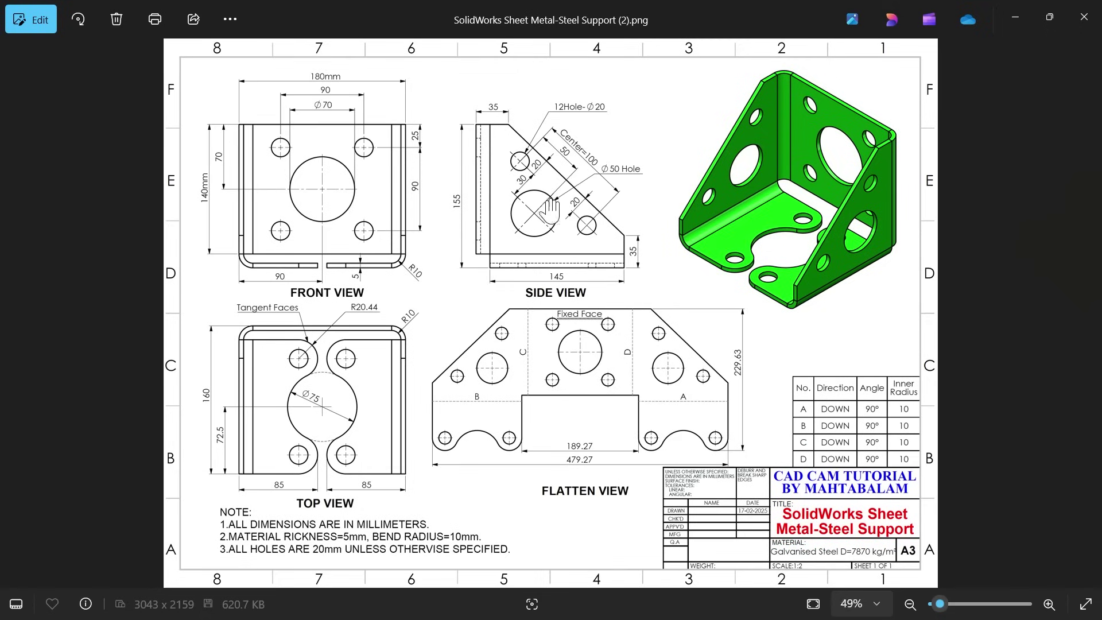
# Switch to the reference drawing and examine the side and front views for hole diameters and center spacing.
pyautogui.scroll(2, 498, 259)
pyautogui.moveTo(518, 185); pyautogui.dragTo(498, 259)
pyautogui.scroll(2, 498, 259)
pyautogui.scroll(2, 498, 260)
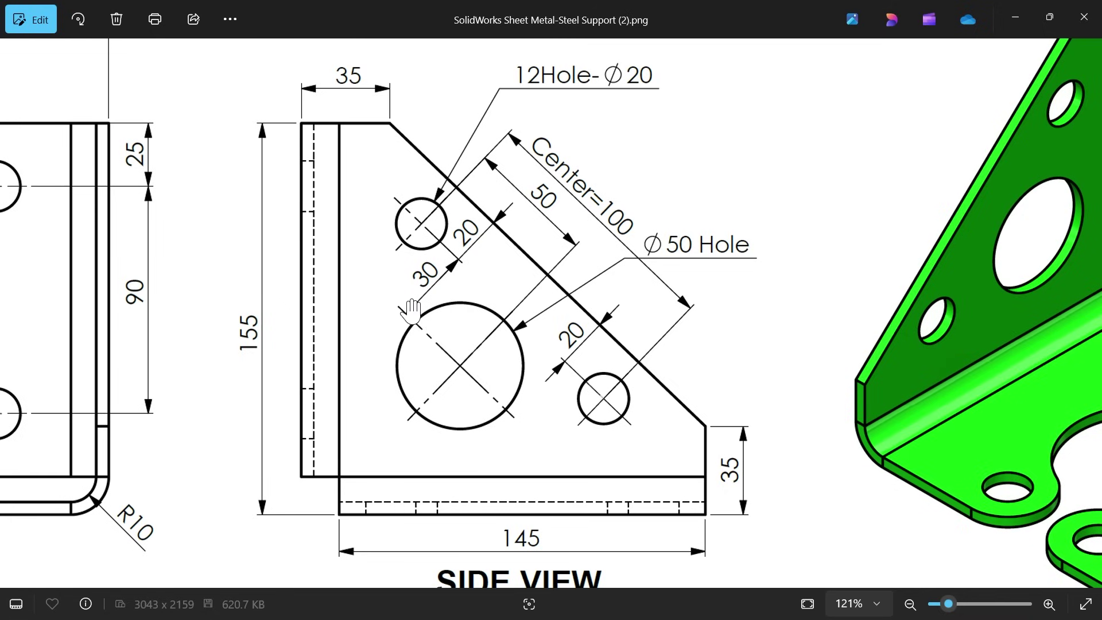
pyautogui.moveTo(424, 361)
pyautogui.mouseDown()
pyautogui.moveTo(774, 318)
pyautogui.moveTo(769, 258)
pyautogui.mouseUp()
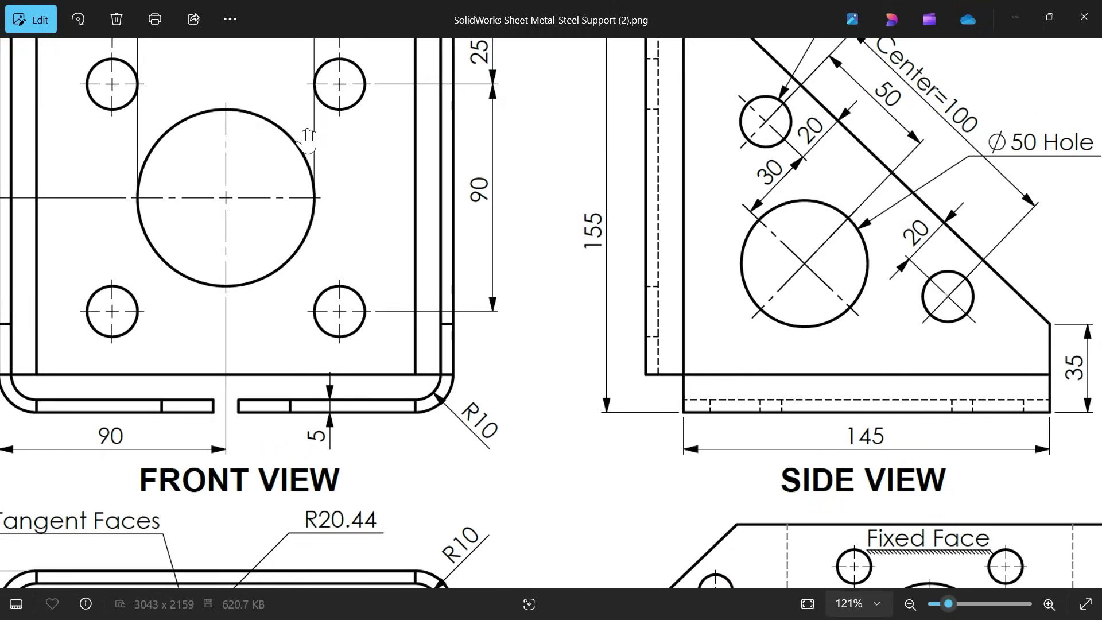
pyautogui.moveTo(265, 238)
pyautogui.mouseDown()
pyautogui.moveTo(355, 339)
pyautogui.moveTo(584, 322)
pyautogui.moveTo(572, 324)
pyautogui.mouseUp()
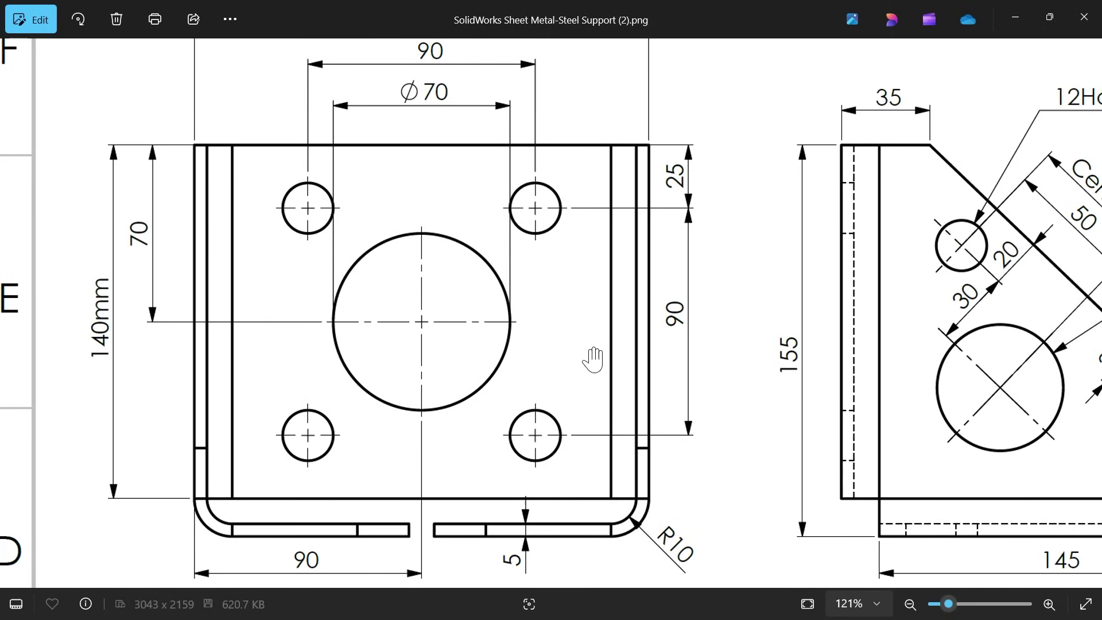
pyautogui.press('super+Down')
pyautogui.press('super+Down')
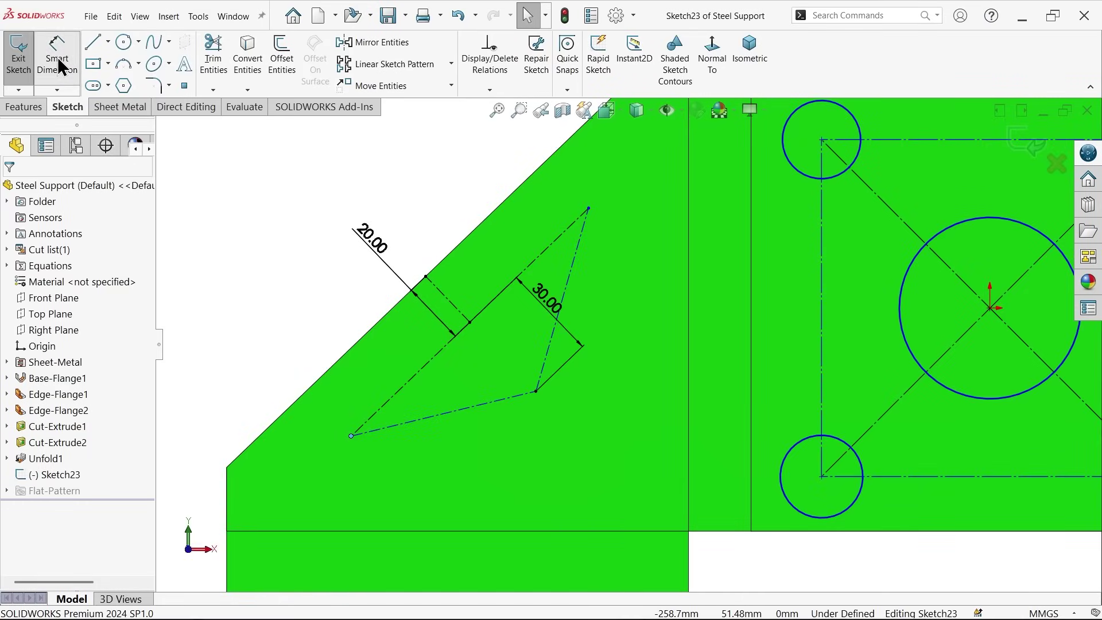
# Dimension the construction triangle's long side at 100 mm.
pyautogui.click(62, 67)
pyautogui.click(505, 289)
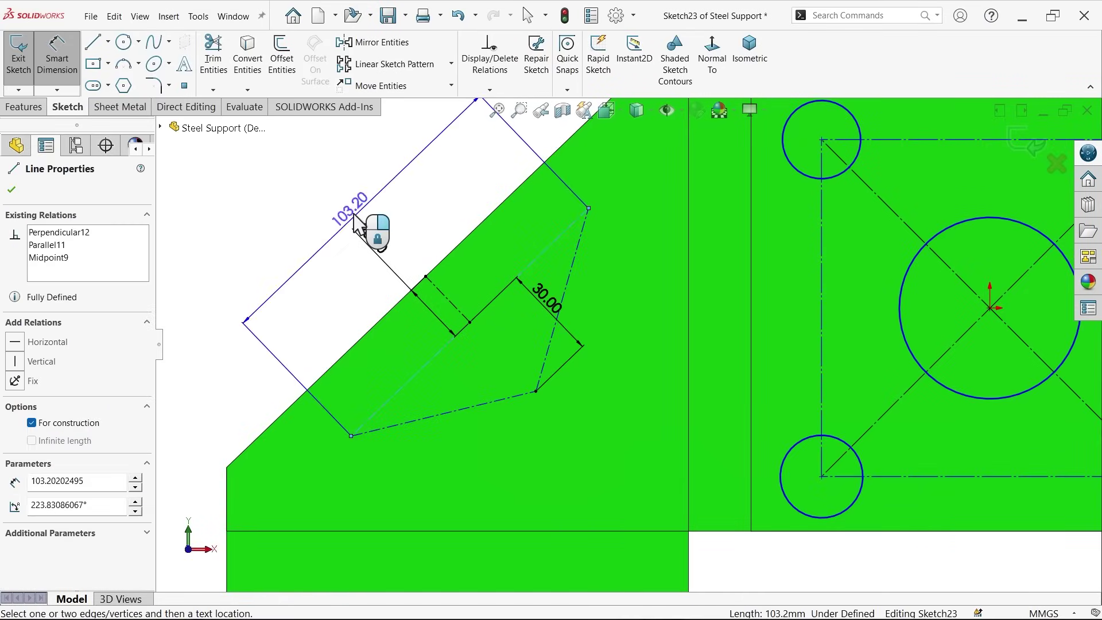
pyautogui.click(356, 225)
pyautogui.write('1')
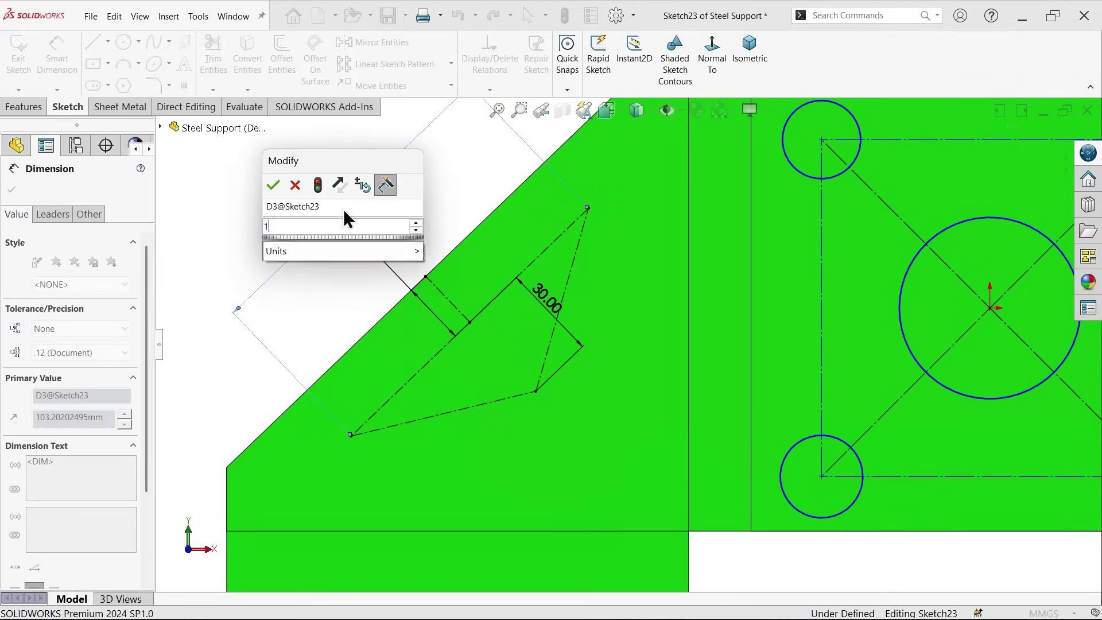
pyautogui.write('00')
pyautogui.click(272, 184)
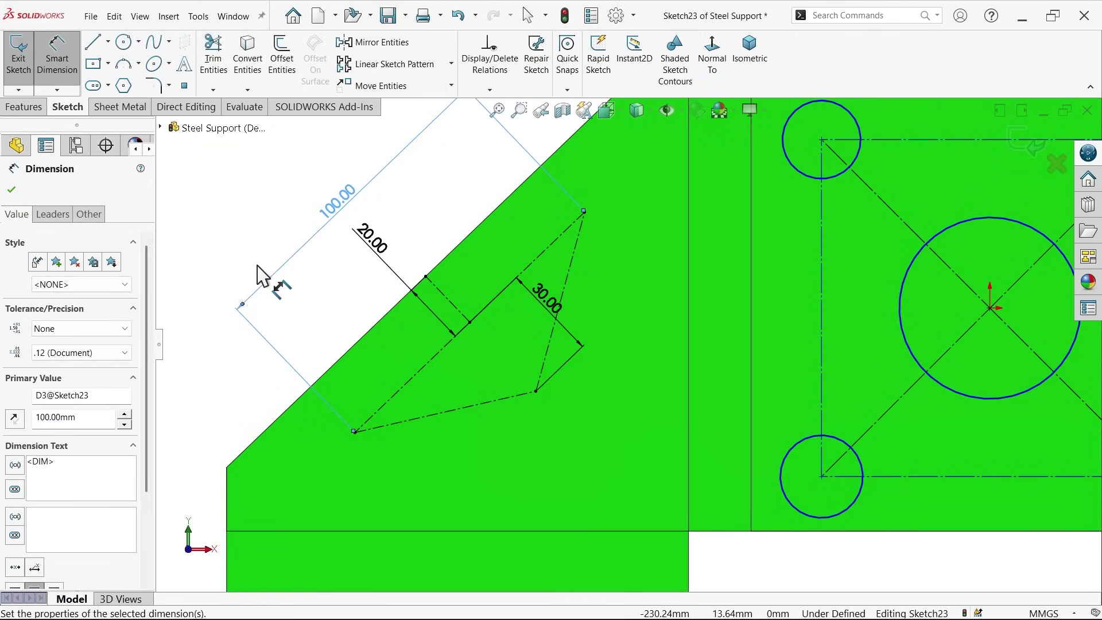
pyautogui.click(234, 224)
# Sketch circles on the construction triangle's vertices, about 18 mm and 22 mm across at the long side's ends and 36 mm at the opposite vertex.
pyautogui.click(126, 40)
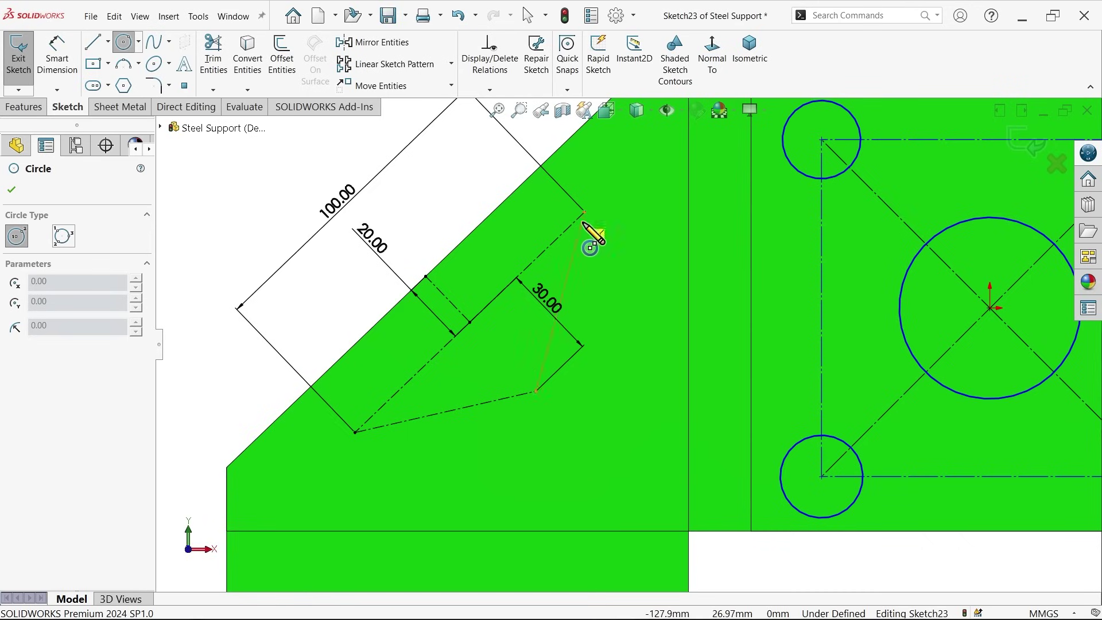
pyautogui.moveTo(584, 211); pyautogui.dragTo(605, 232)
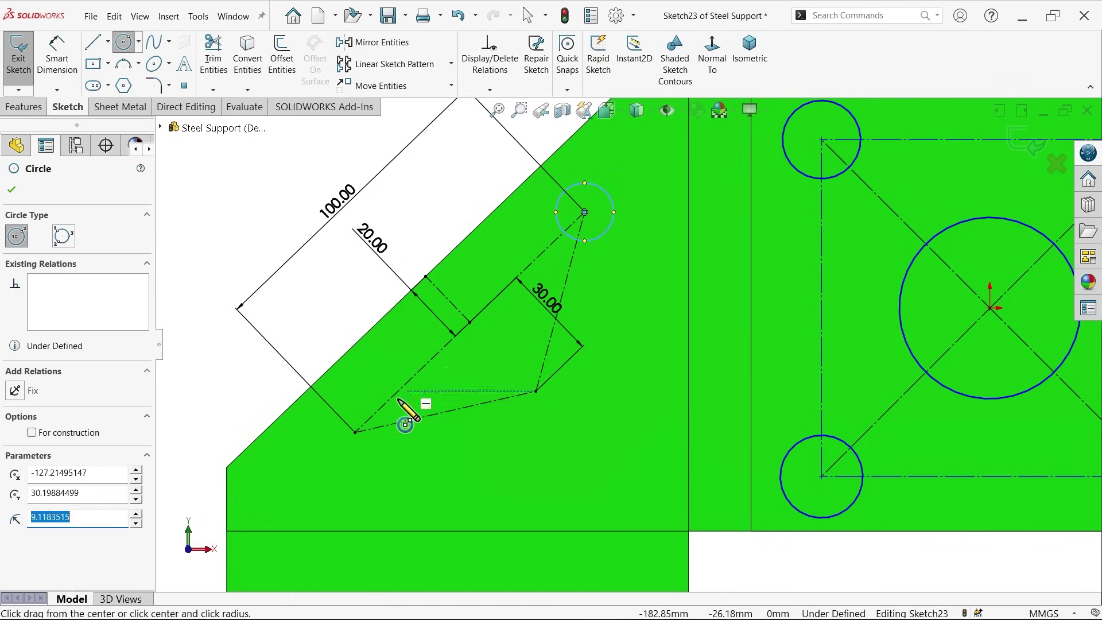
pyautogui.moveTo(355, 432); pyautogui.dragTo(365, 467)
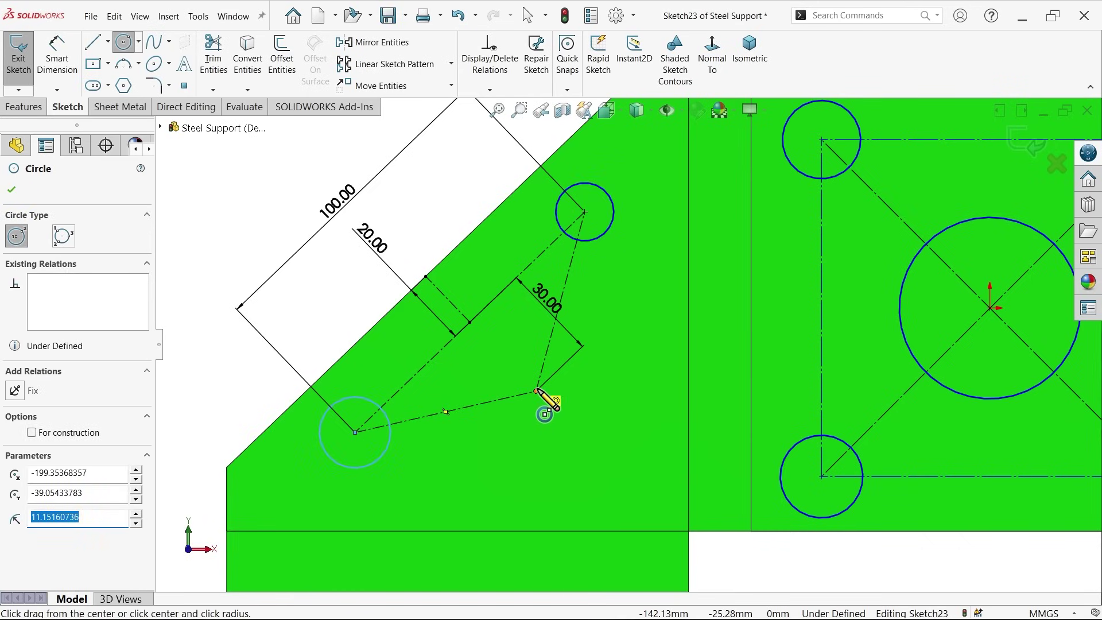
pyautogui.moveTo(536, 392); pyautogui.dragTo(577, 431)
pyautogui.rightClick(303, 303)
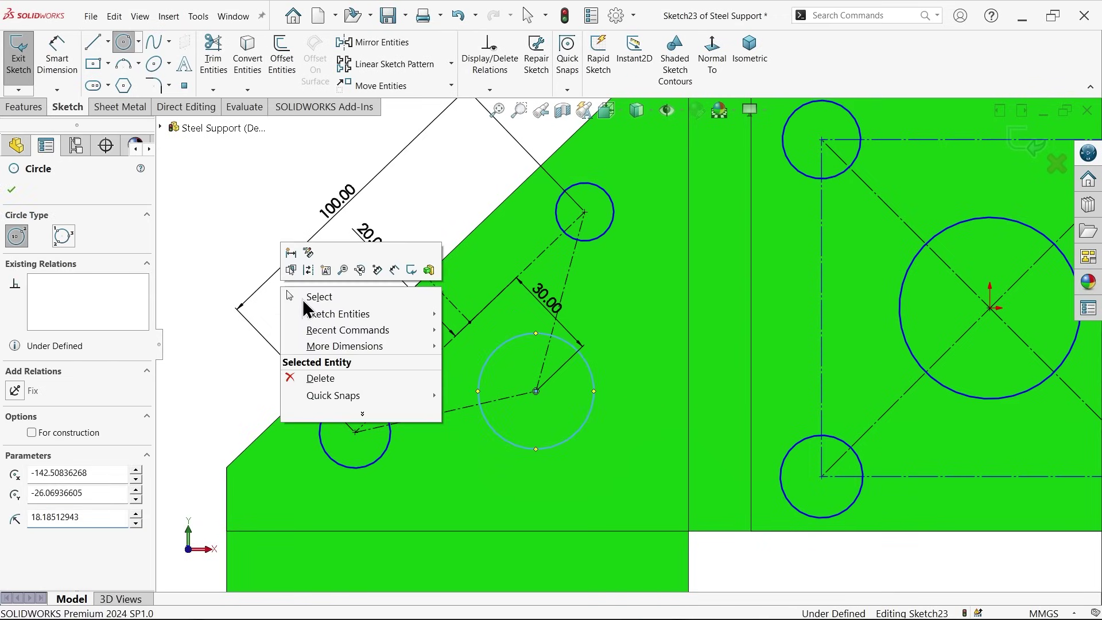
pyautogui.click(314, 296)
# Dimension the upper side of the central construction square at 90 mm.
pyautogui.scroll(4, 556, 332)
pyautogui.scroll(-3, 754, 391)
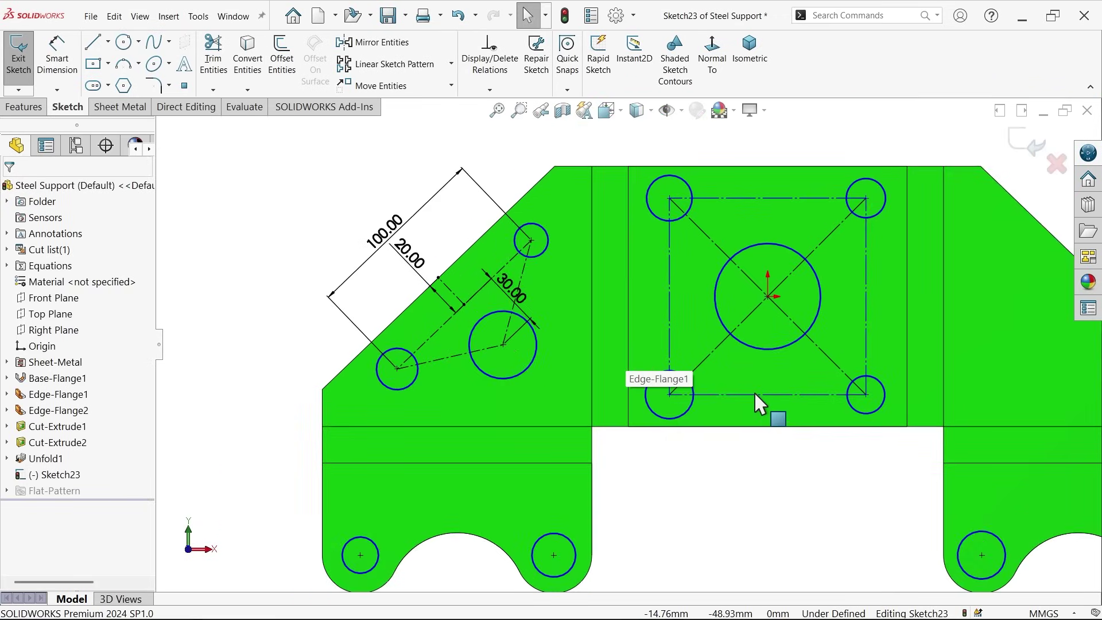
pyautogui.scroll(-1, 754, 391)
pyautogui.scroll(3, 673, 388)
pyautogui.scroll(-2, 726, 367)
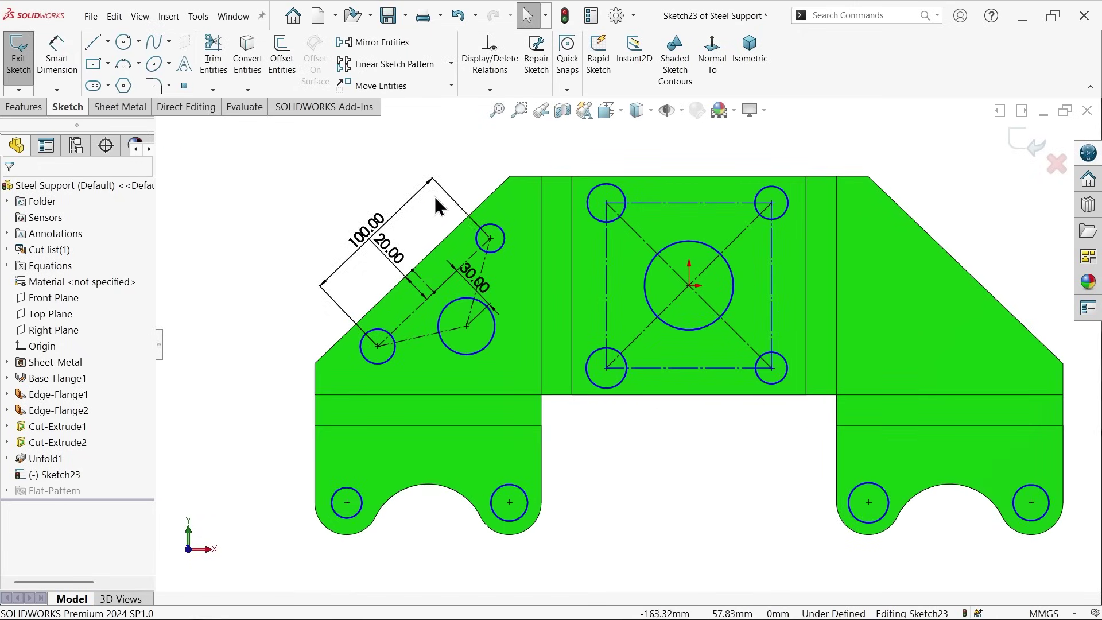
pyautogui.scroll(-1, 711, 262)
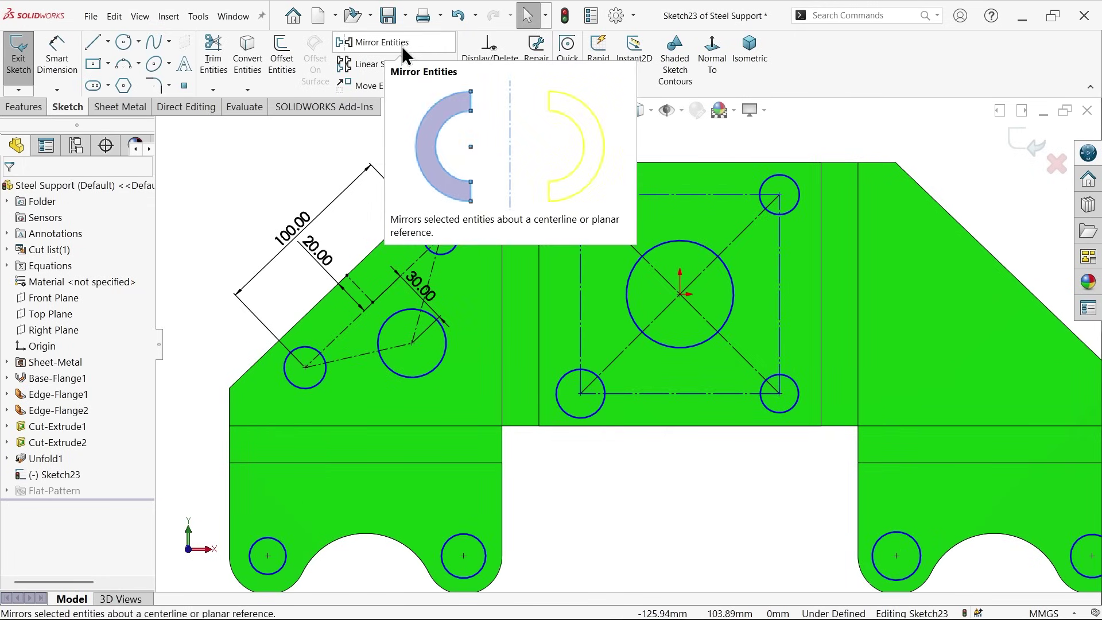
pyautogui.click(57, 58)
pyautogui.scroll(2, 701, 254)
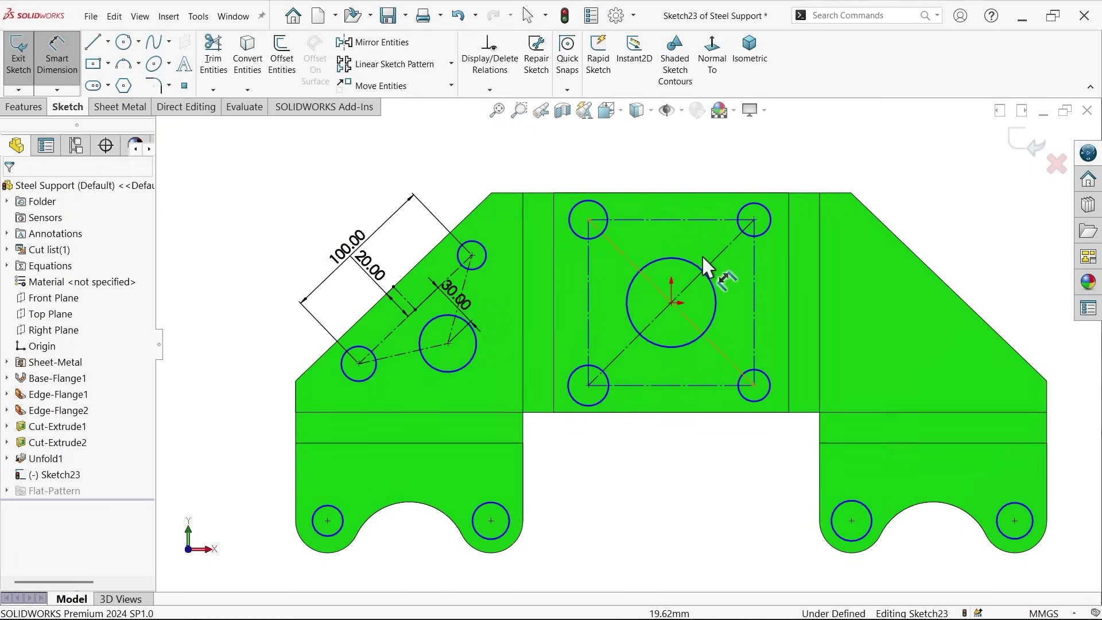
pyautogui.click(656, 240)
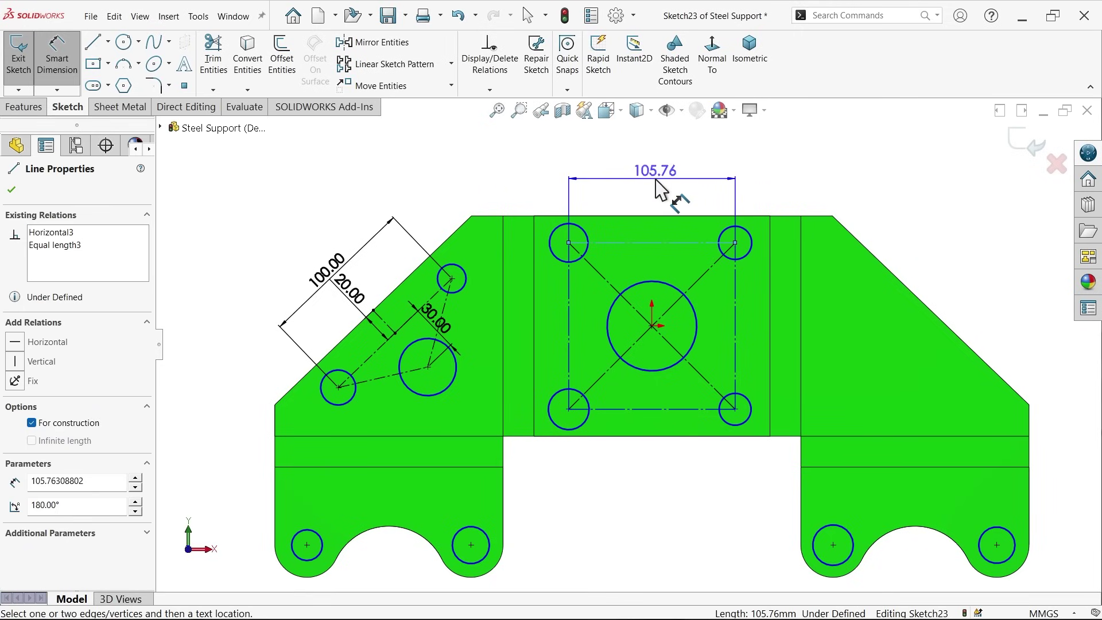
pyautogui.click(656, 180)
pyautogui.write('90')
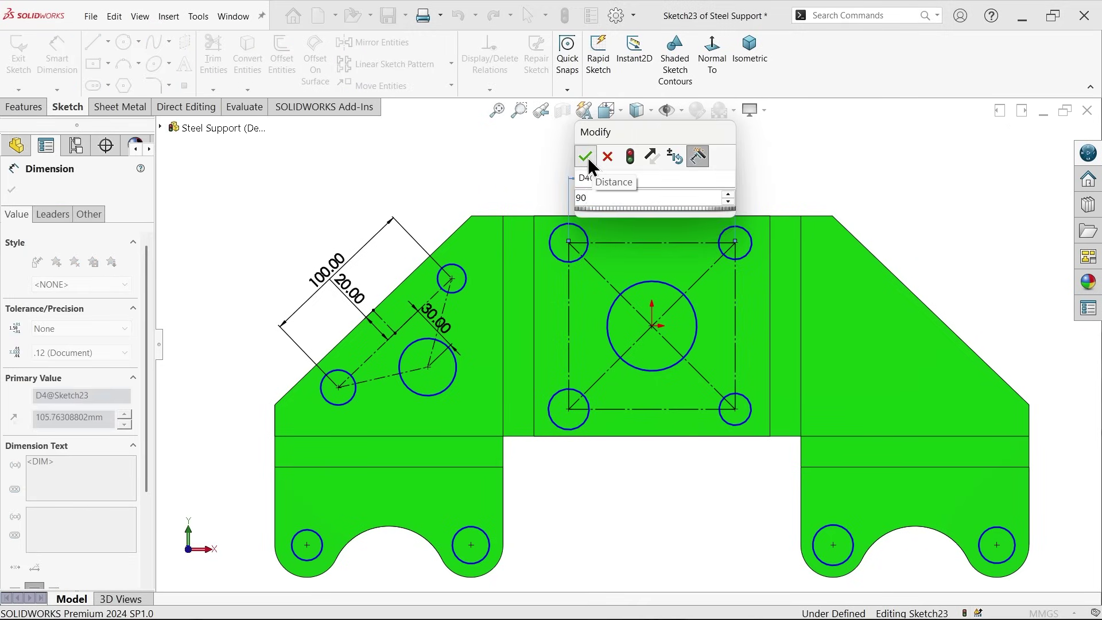
pyautogui.click(585, 156)
# Dimension the circle on the central square's upper-left corner at 20 mm diameter.
pyautogui.scroll(1, 605, 232)
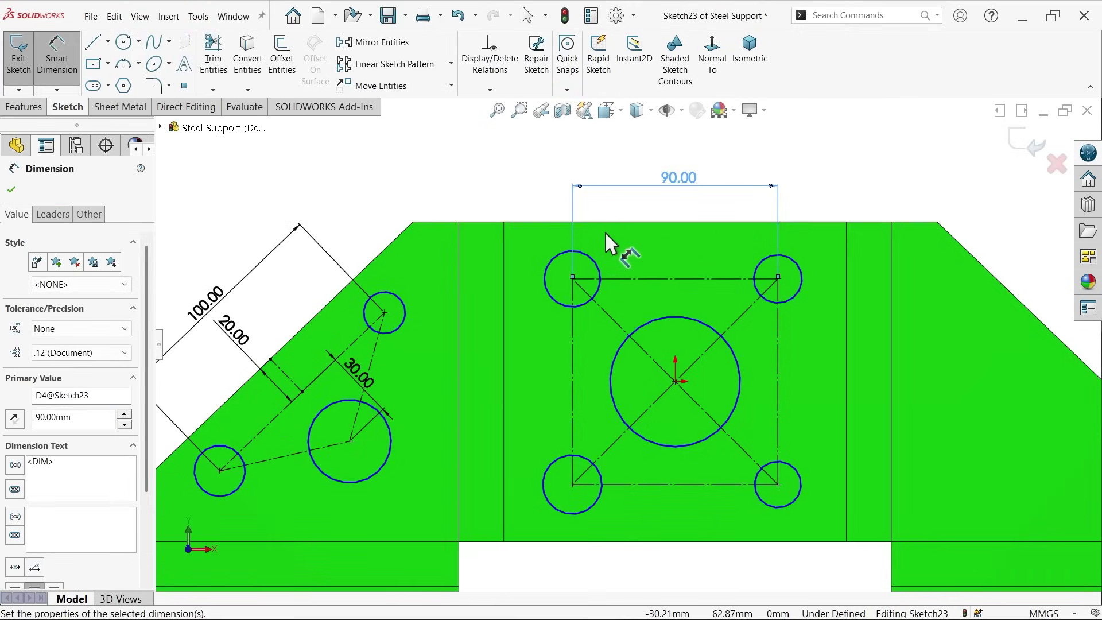
pyautogui.click(559, 253)
pyautogui.click(513, 192)
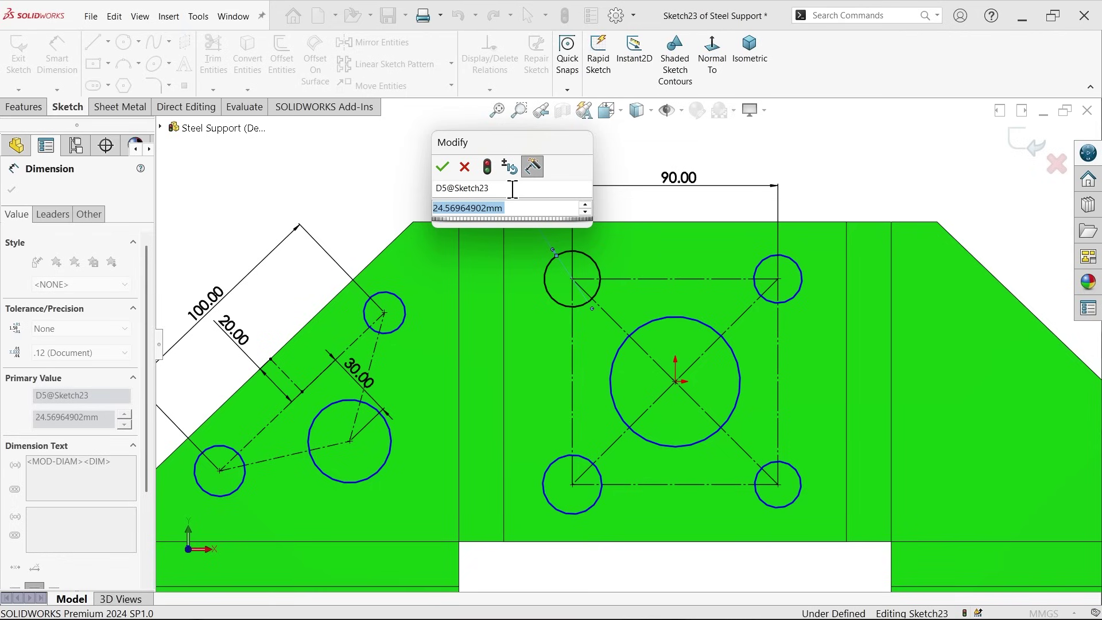
pyautogui.write('20')
pyautogui.click(447, 169)
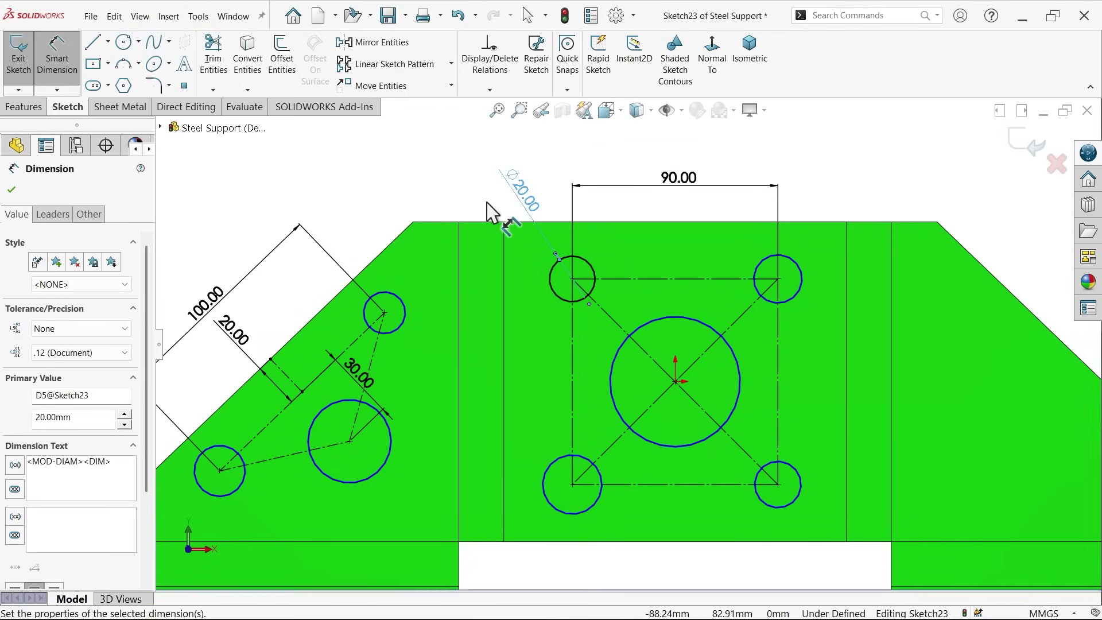
# Dimension the large circle centred on the origin at 70 mm diameter.
pyautogui.click(740, 379)
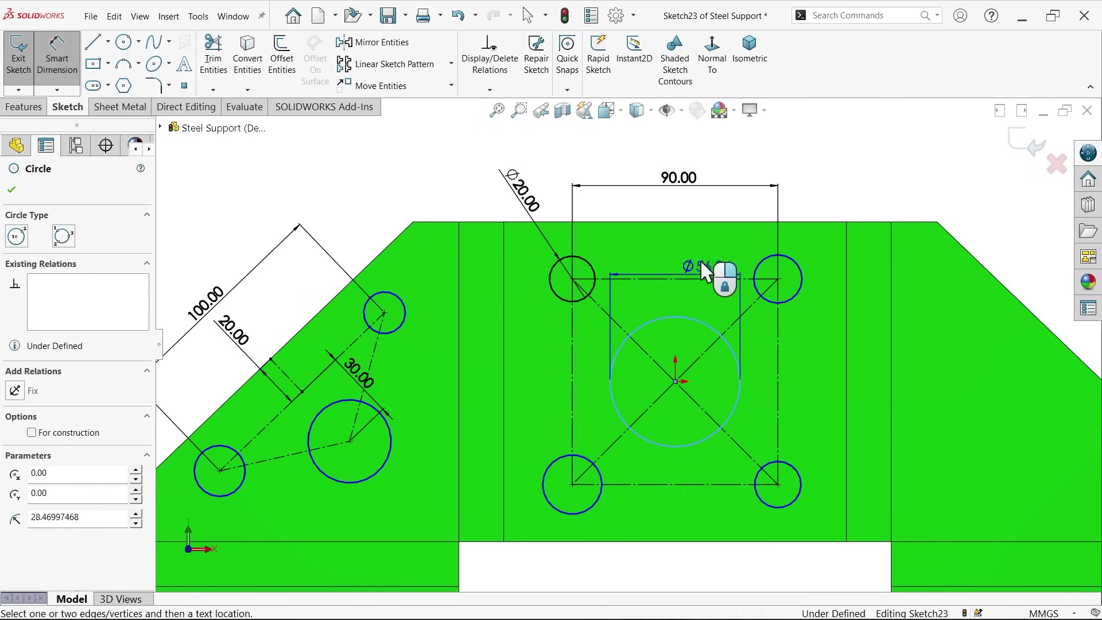
pyautogui.click(687, 220)
pyautogui.write('70')
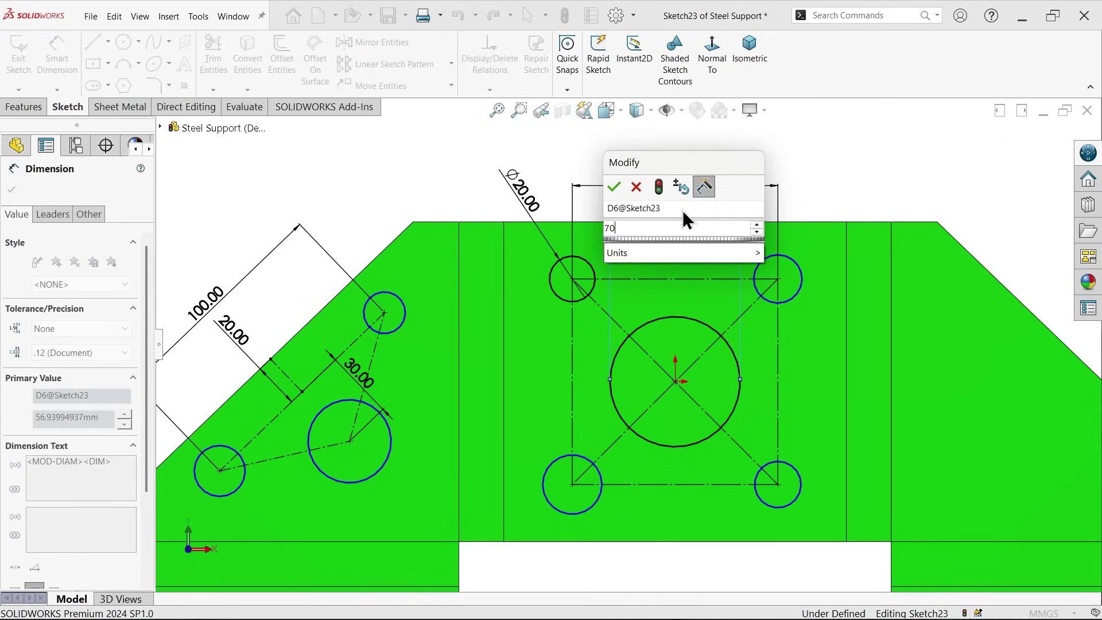
pyautogui.click(613, 187)
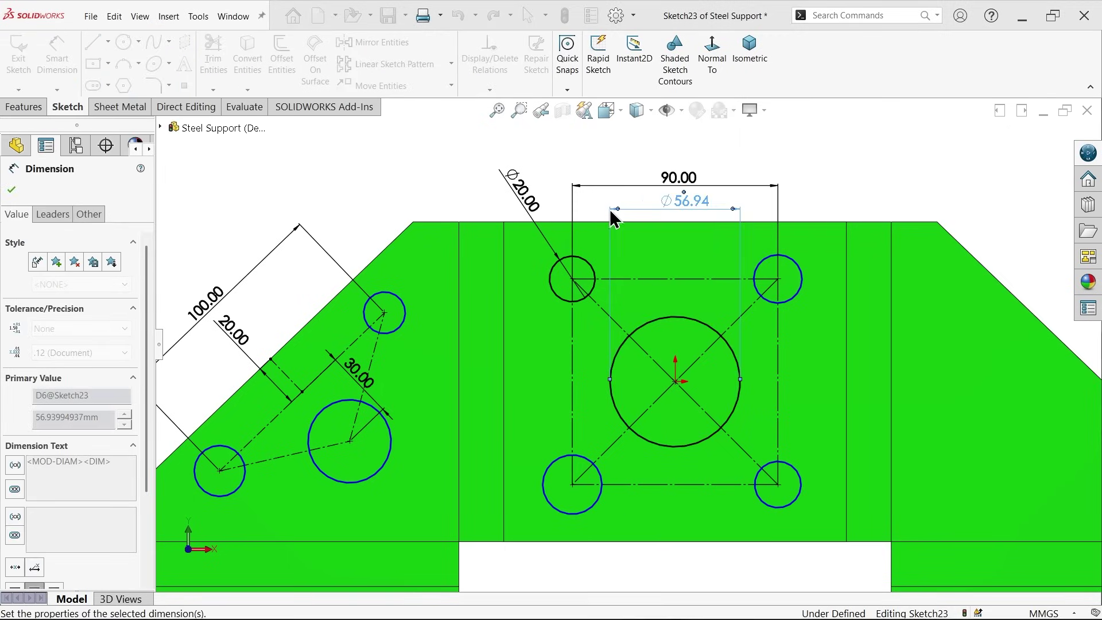
# Dimension the largest circle on the left flange's construction triangle at 50 mm diameter.
pyautogui.click(392, 440)
pyautogui.click(432, 447)
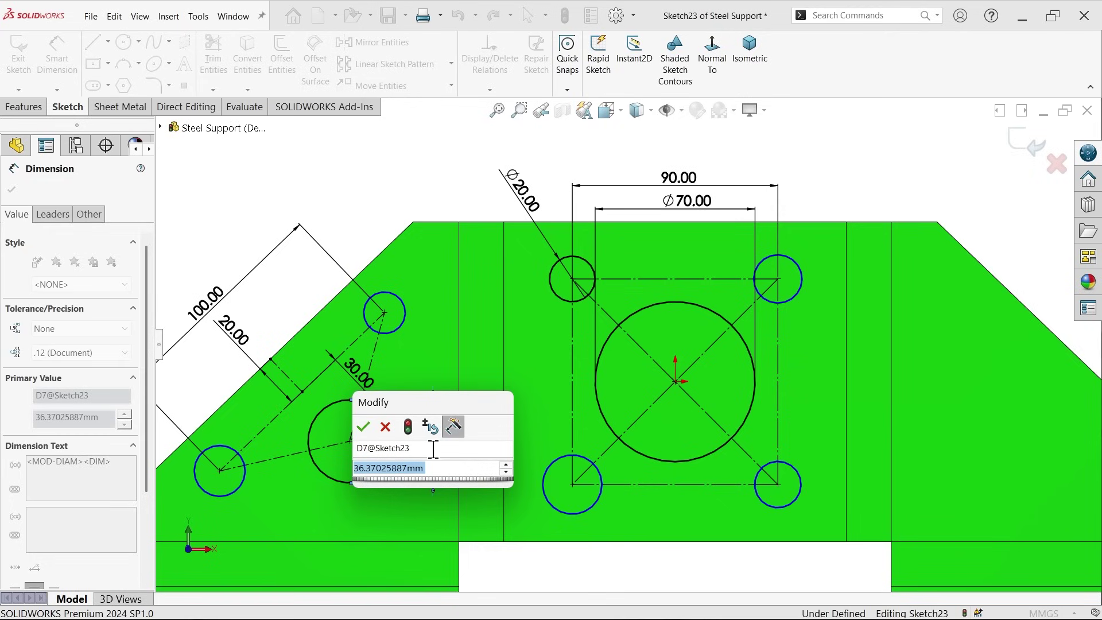
pyautogui.write('50')
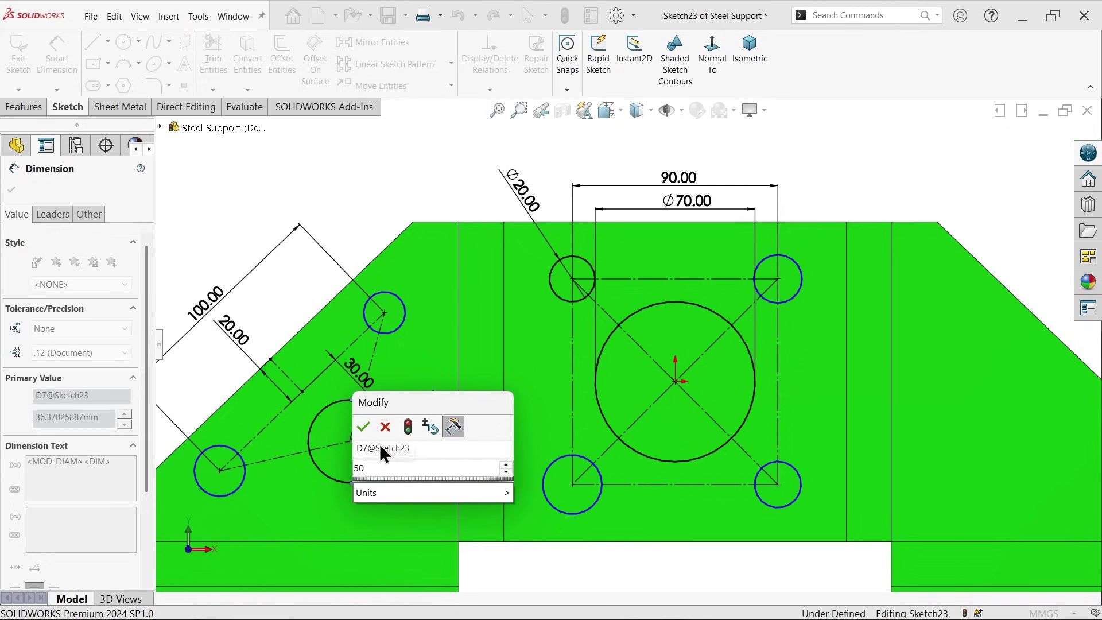
pyautogui.click(363, 425)
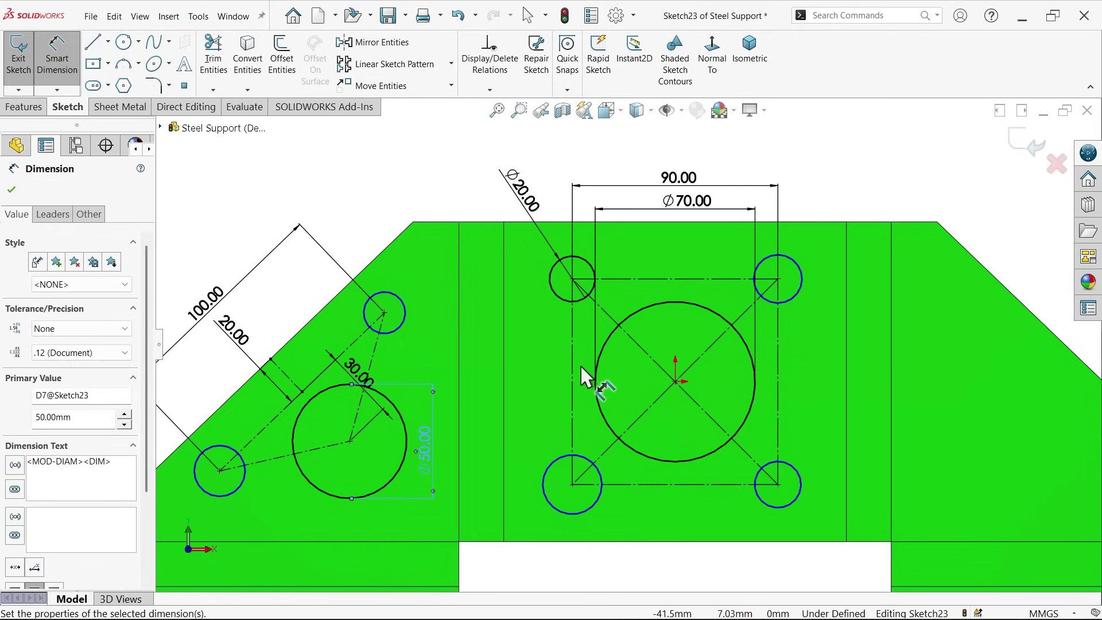
pyautogui.click(11, 189)
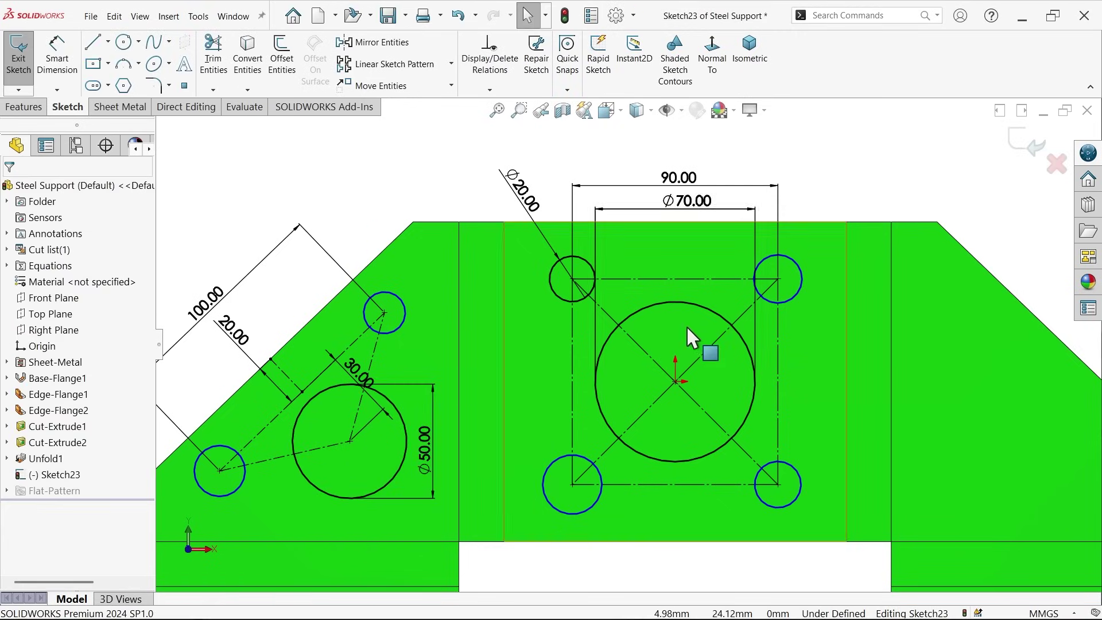
# Make the square's four corner circles and the two circles at the ends of the triangle's long side equal.
pyautogui.scroll(3, 687, 326)
pyautogui.scroll(-2, 691, 428)
pyautogui.scroll(1, 697, 331)
pyautogui.scroll(-2, 697, 322)
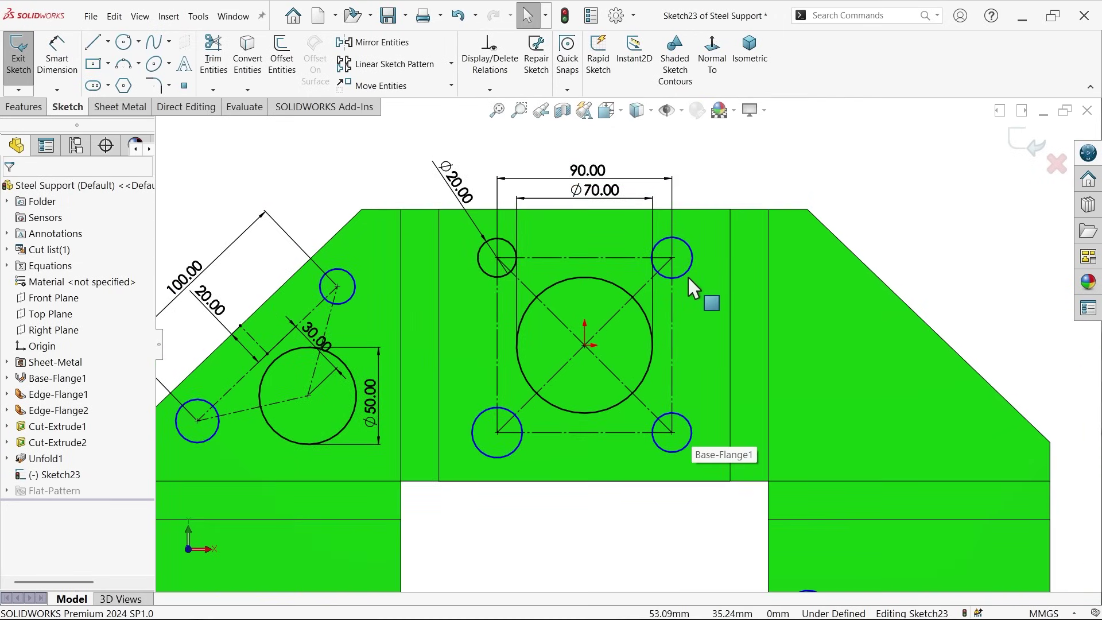
pyautogui.click(687, 269)
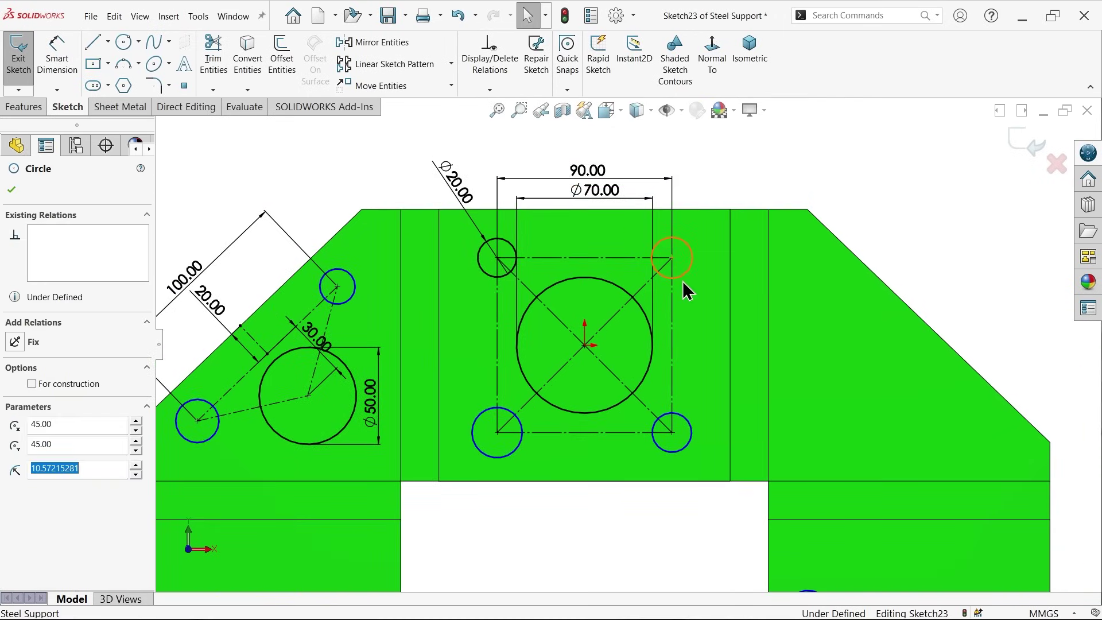
pyautogui.keyDown('ctrl'); pyautogui.click(495, 274); pyautogui.keyUp('ctrl')
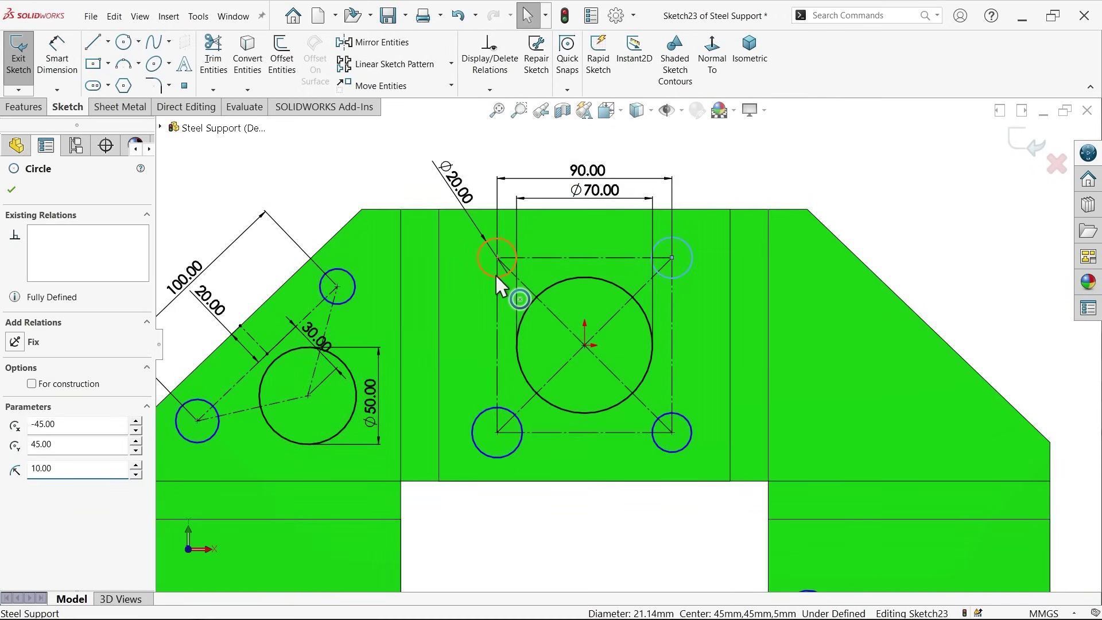
pyautogui.keyDown('ctrl'); pyautogui.click(507, 411); pyautogui.keyUp('ctrl')
pyautogui.keyDown('ctrl'); pyautogui.click(653, 437); pyautogui.keyUp('ctrl')
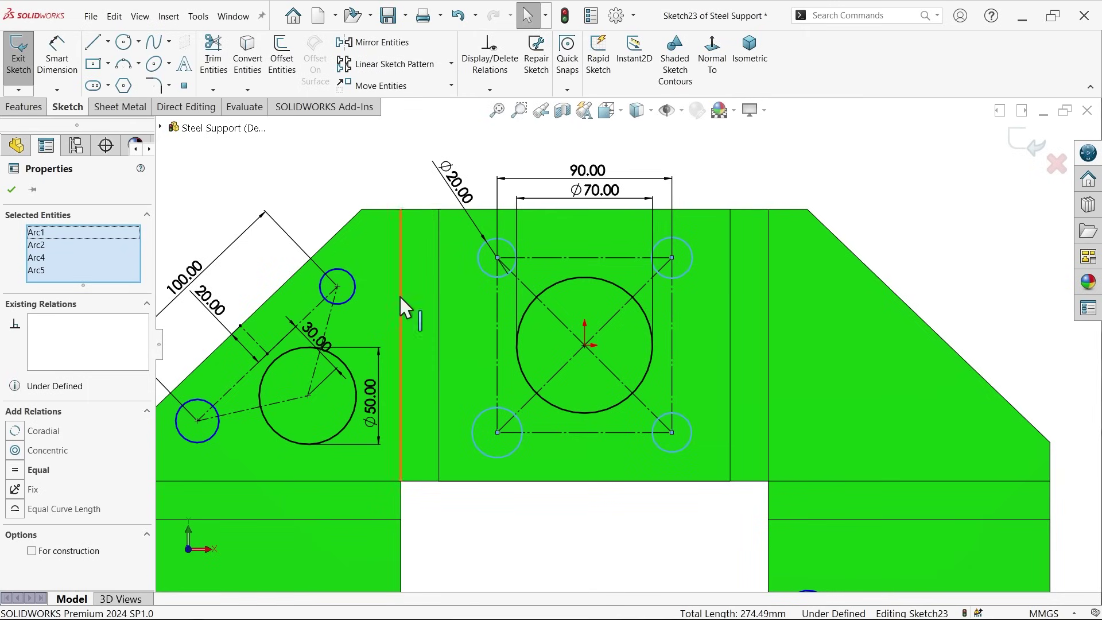
pyautogui.keyDown('ctrl'); pyautogui.click(354, 289); pyautogui.keyUp('ctrl')
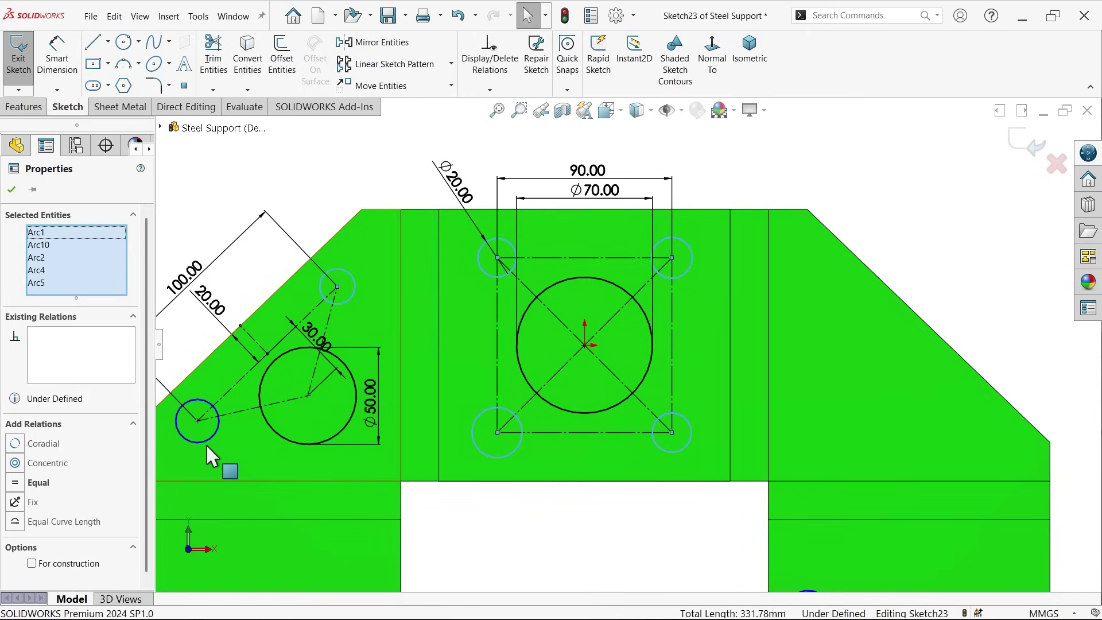
pyautogui.keyDown('ctrl'); pyautogui.click(200, 441); pyautogui.keyUp('ctrl')
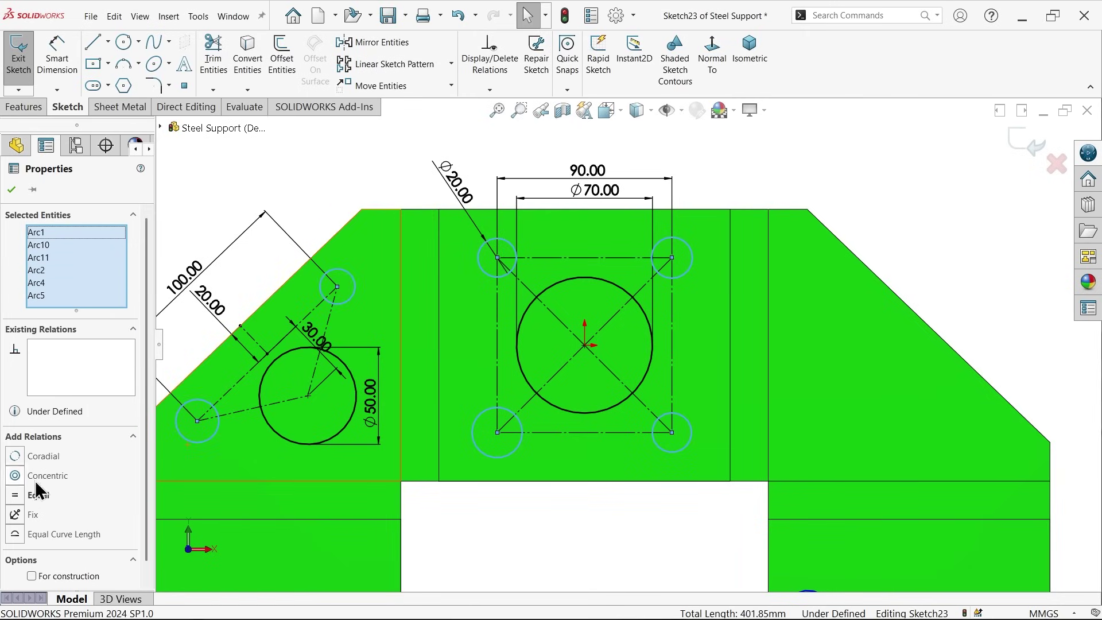
pyautogui.click(40, 497)
pyautogui.click(343, 167)
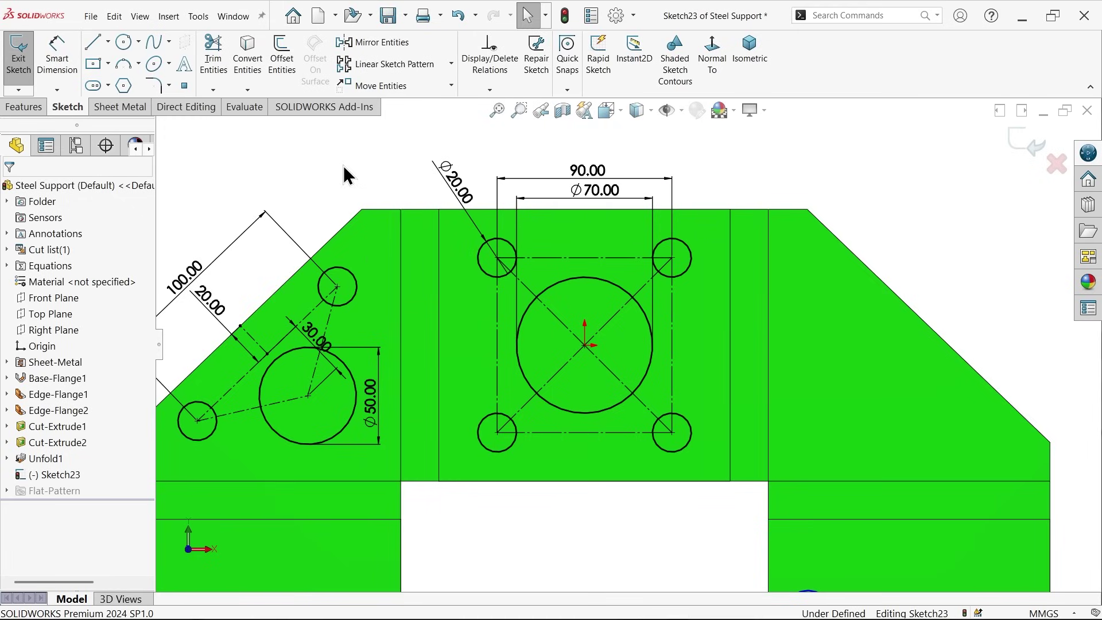
# Sketch a vertical centerline about 26 mm long downward from the origin.
pyautogui.click(108, 42)
pyautogui.click(115, 78)
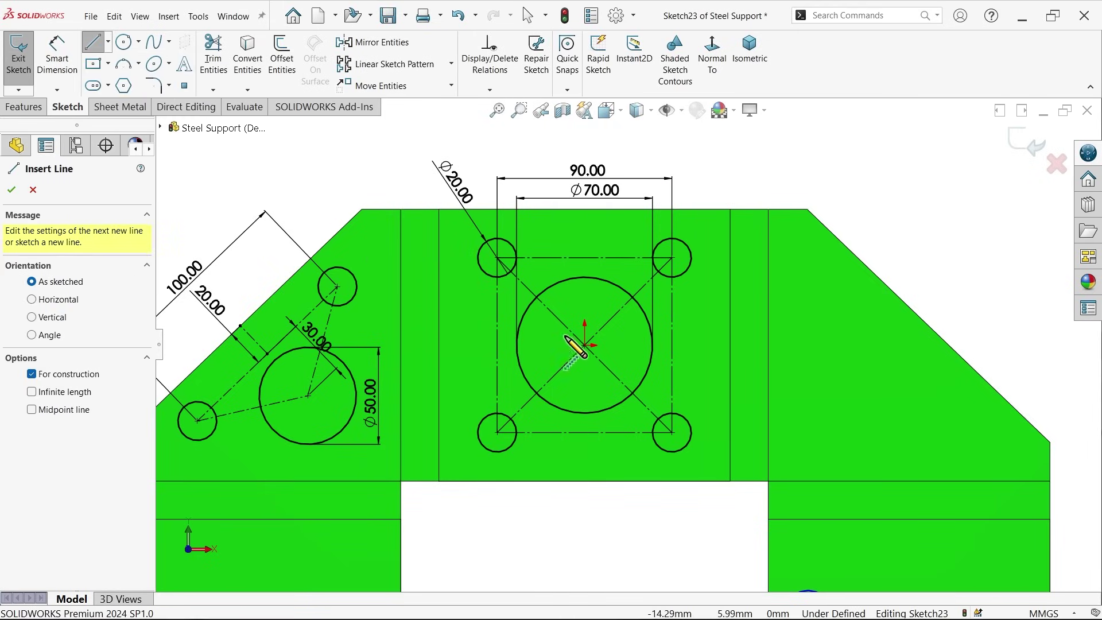
pyautogui.click(584, 395)
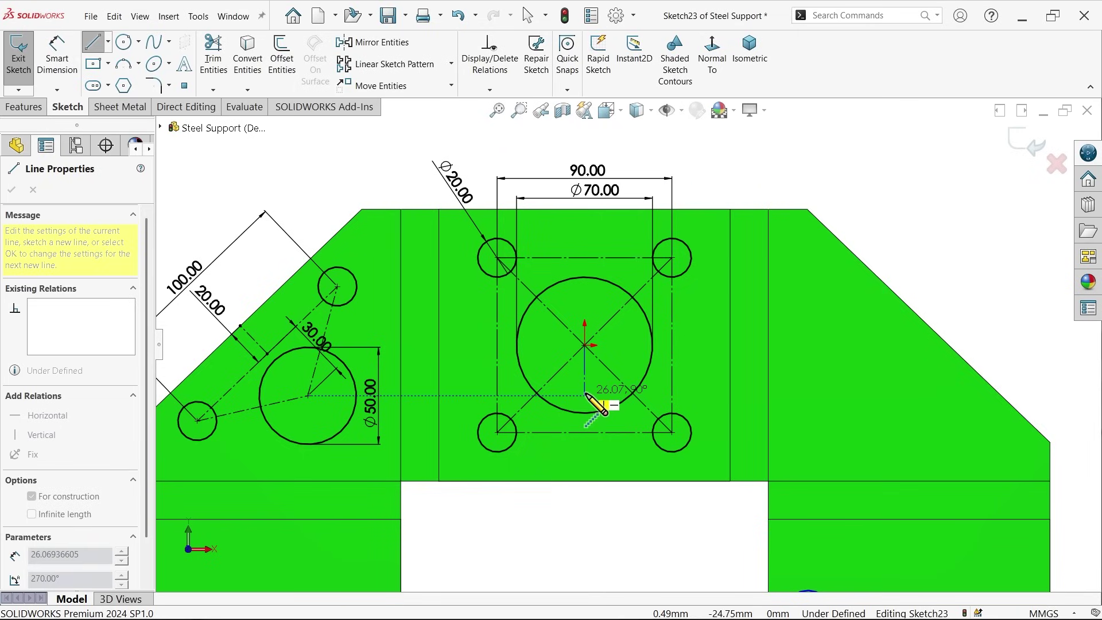
pyautogui.rightClick(604, 395)
pyautogui.click(619, 402)
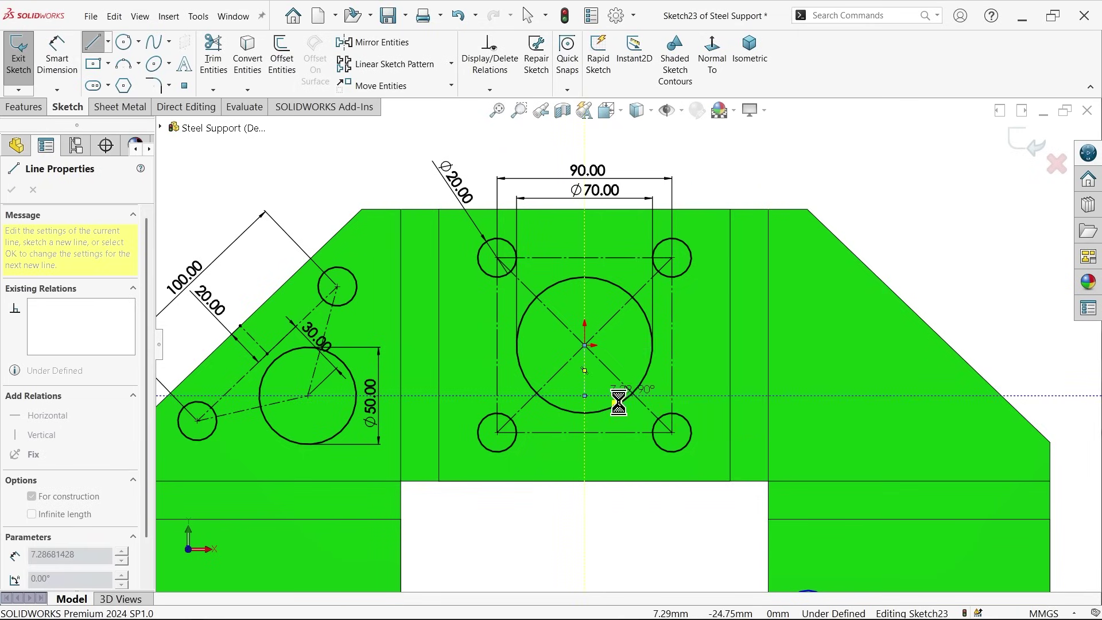
# Mirror the left flange's three circles and construction triangle lines about the vertical centerline below the origin, keeping the originals.
pyautogui.scroll(3, 379, 281)
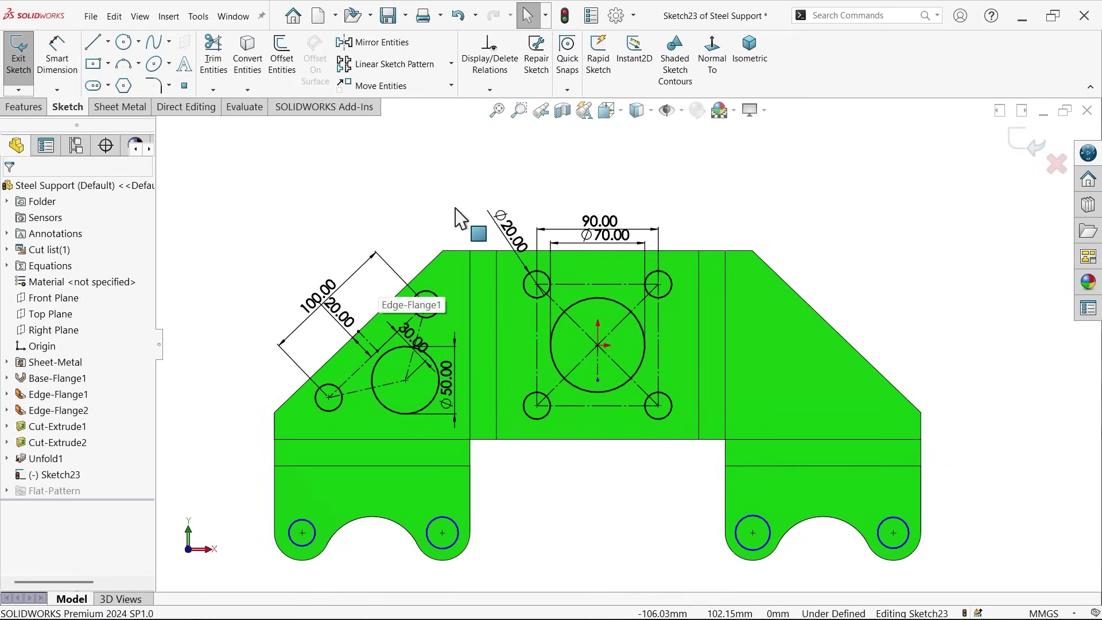
pyautogui.moveTo(457, 213)
pyautogui.mouseDown()
pyautogui.moveTo(370, 432)
pyautogui.moveTo(256, 474)
pyautogui.mouseUp()
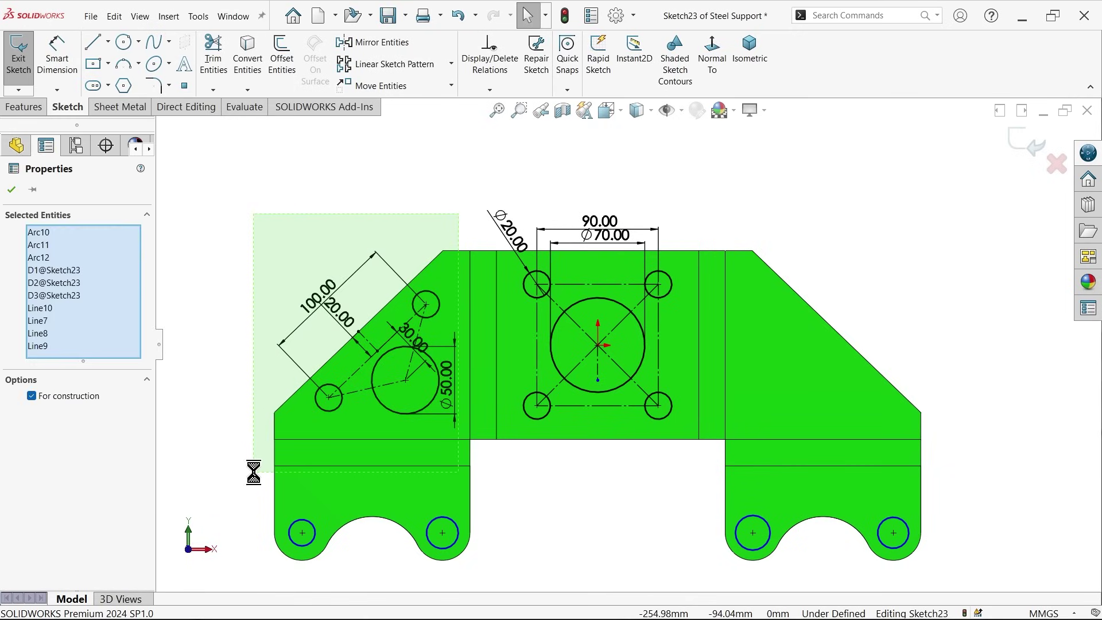
pyautogui.click(400, 42)
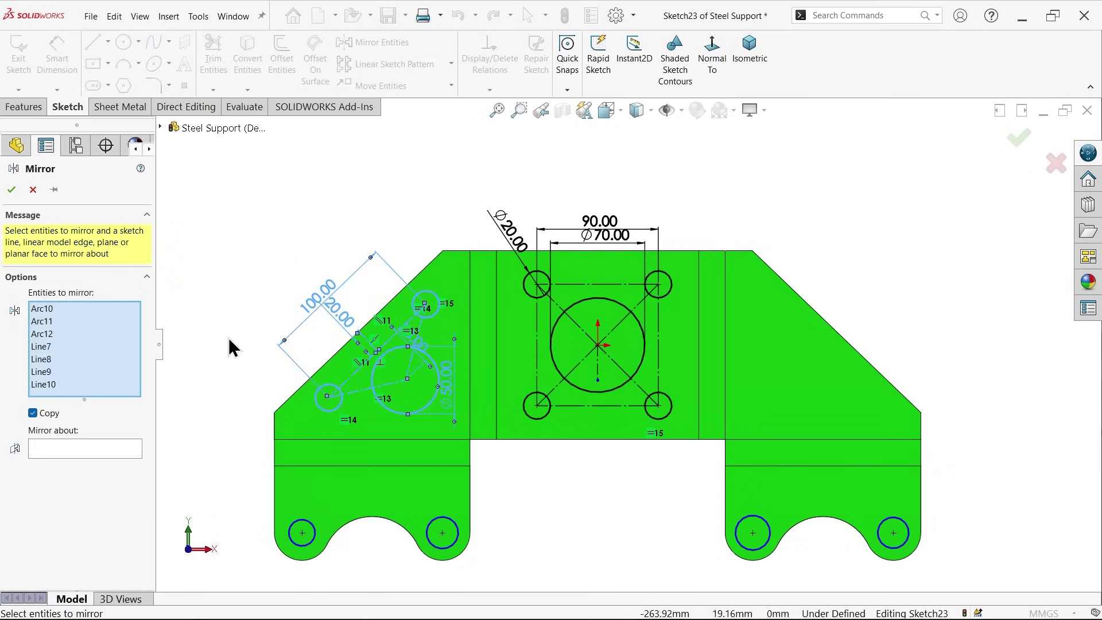
pyautogui.click(85, 449)
pyautogui.scroll(-5, 587, 388)
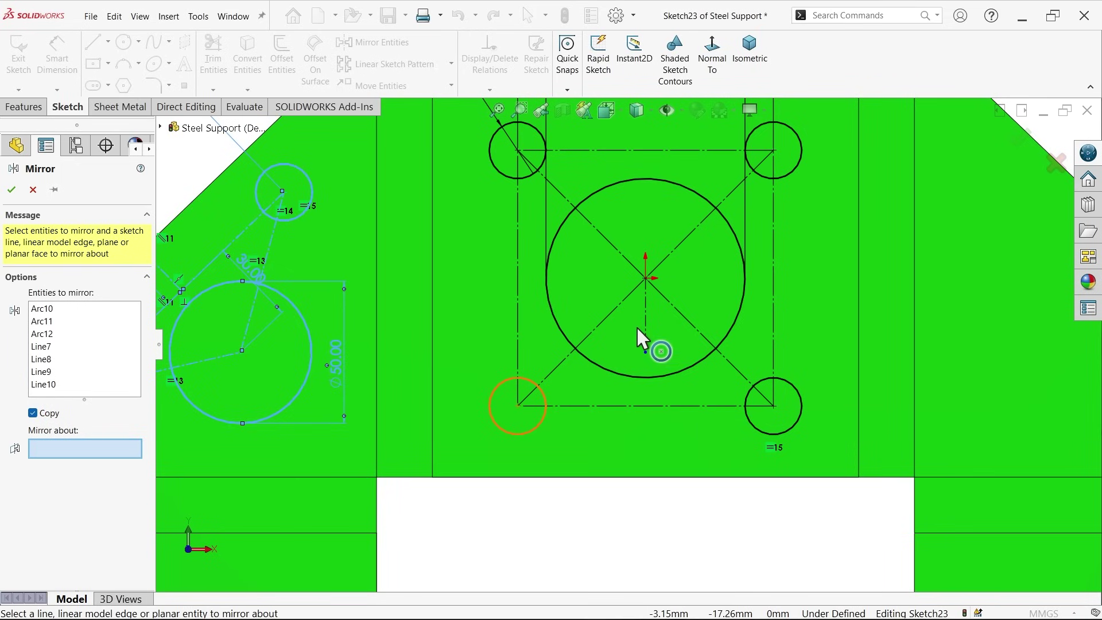
pyautogui.click(645, 325)
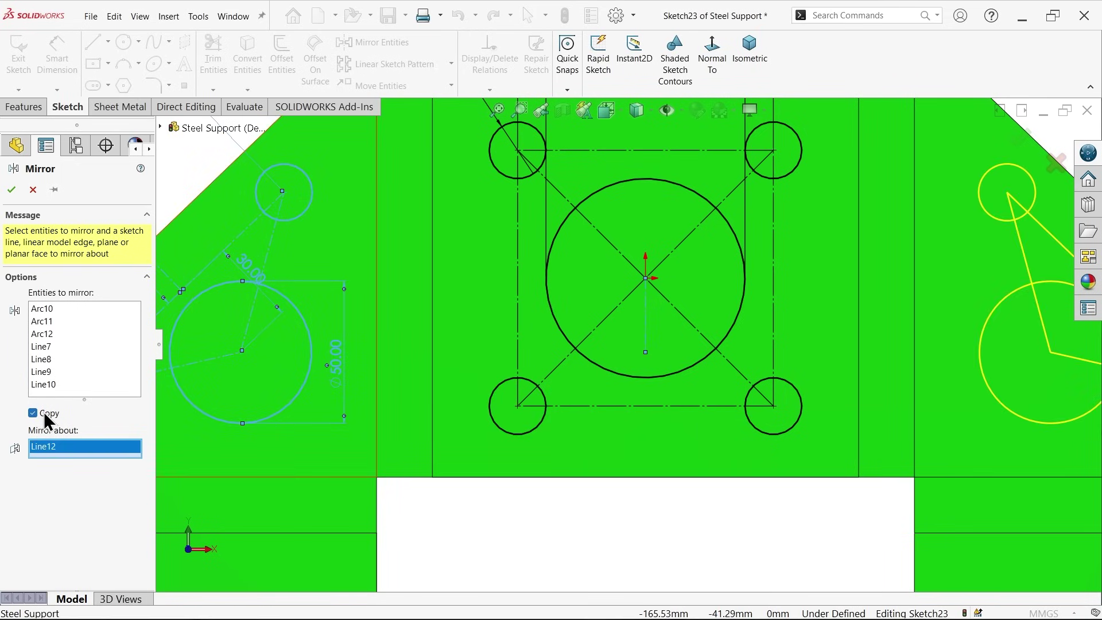
pyautogui.scroll(5, 620, 350)
pyautogui.scroll(-4, 812, 344)
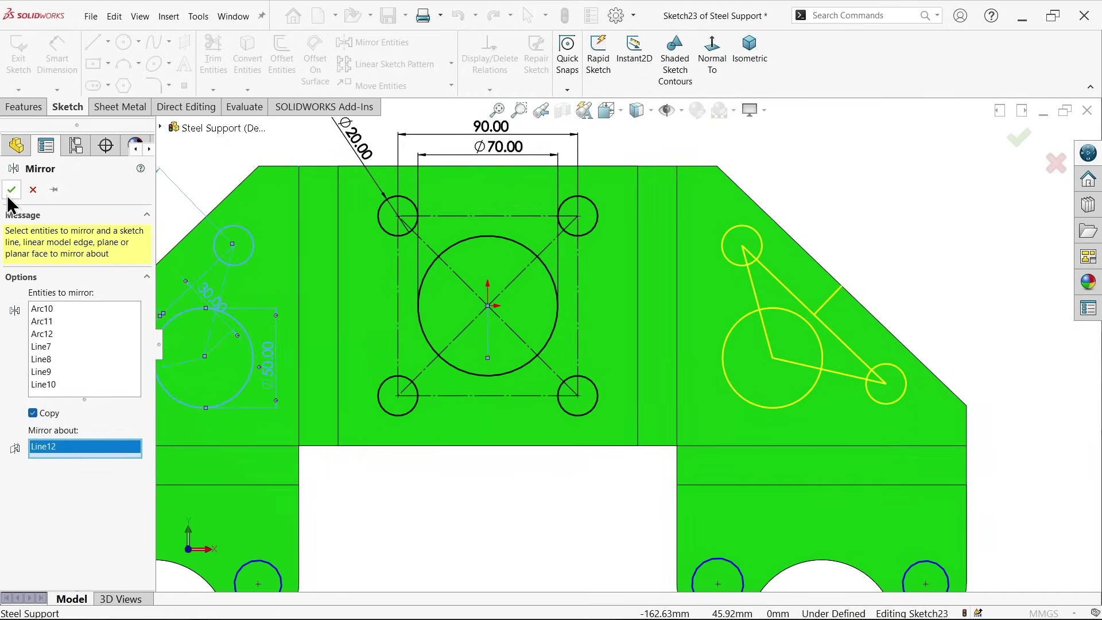
pyautogui.click(11, 190)
# Make the four circles on the lower flanges' rounded ends equal to the 20 mm corner circle of the central square.
pyautogui.scroll(3, 610, 397)
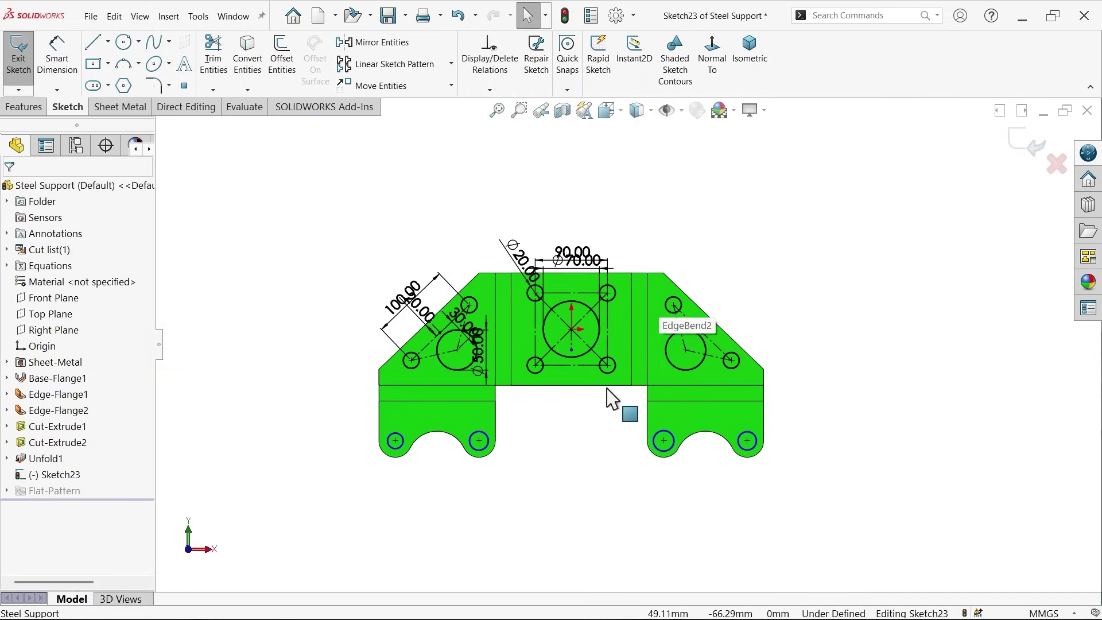
pyautogui.scroll(-3, 573, 413)
pyautogui.scroll(-1, 401, 471)
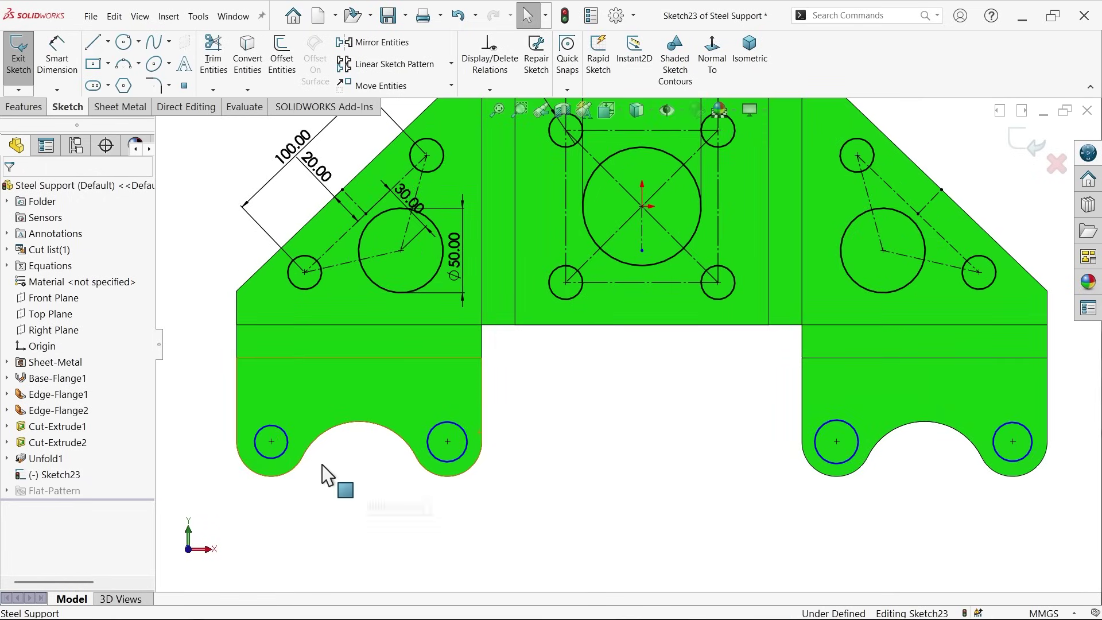
pyautogui.click(274, 457)
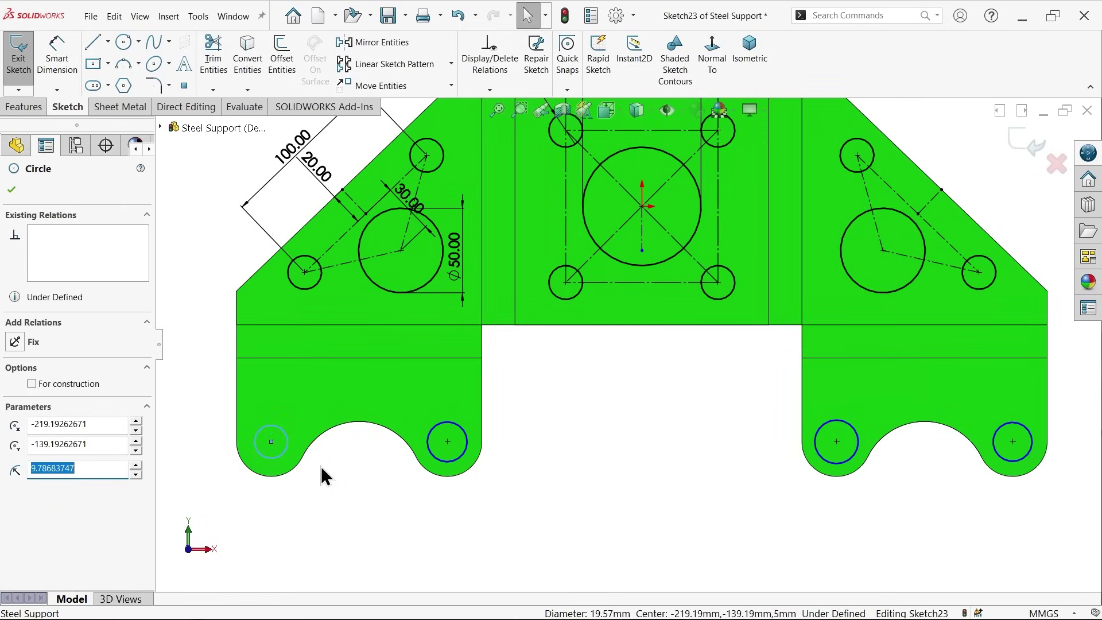
pyautogui.keyDown('ctrl'); pyautogui.click(459, 466); pyautogui.keyUp('ctrl')
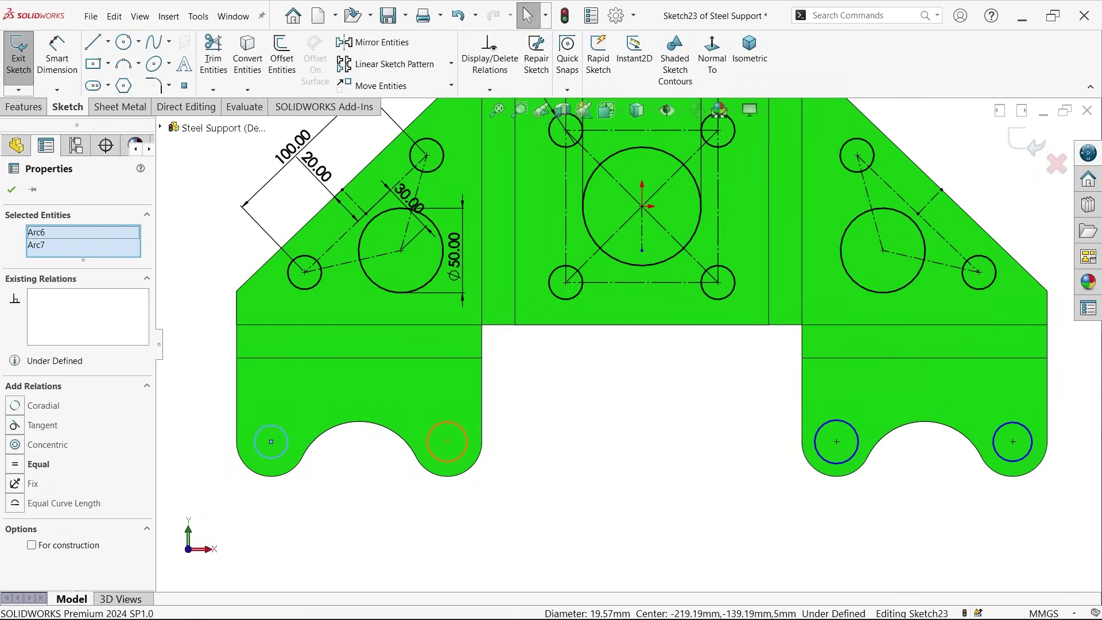
pyautogui.keyDown('ctrl'); pyautogui.click(823, 462); pyautogui.keyUp('ctrl')
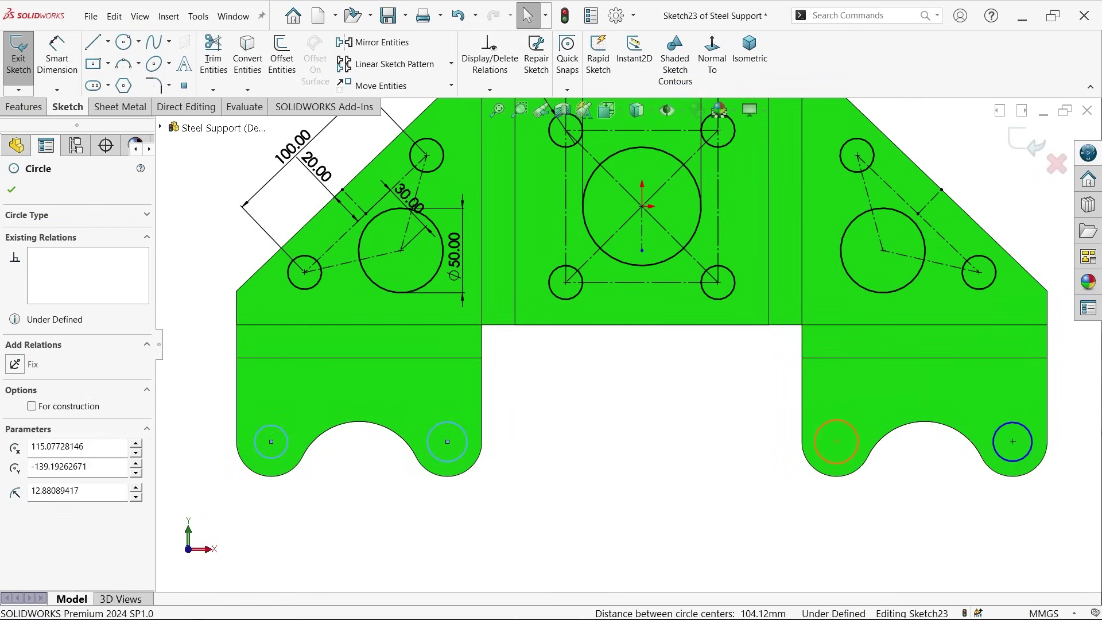
pyautogui.keyDown('ctrl'); pyautogui.click(1000, 462); pyautogui.keyUp('ctrl')
pyautogui.click(569, 297)
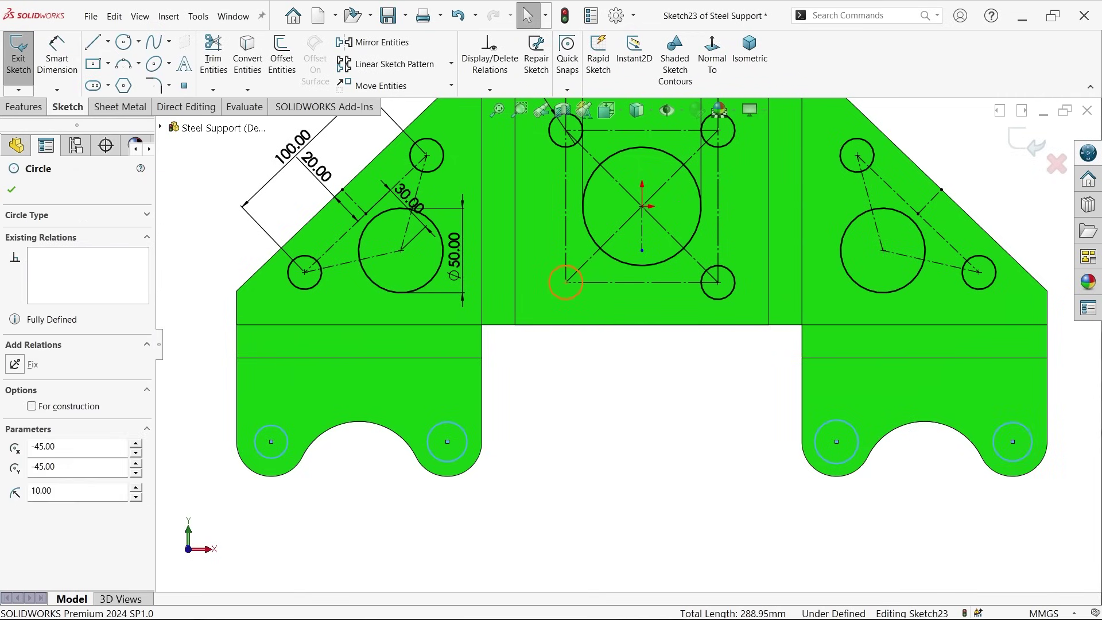
pyautogui.click(639, 249)
pyautogui.click(615, 410)
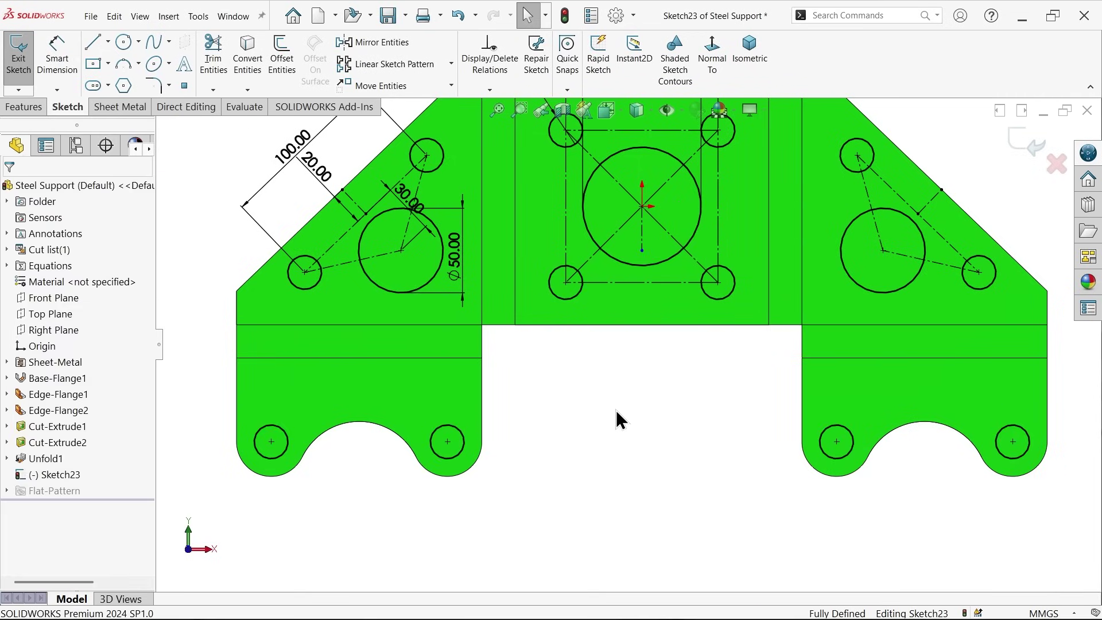
# Cut all the sketched circles through the unfolded plate with a blind Extruded Cut linked to the sheet thickness.
pyautogui.press('z')
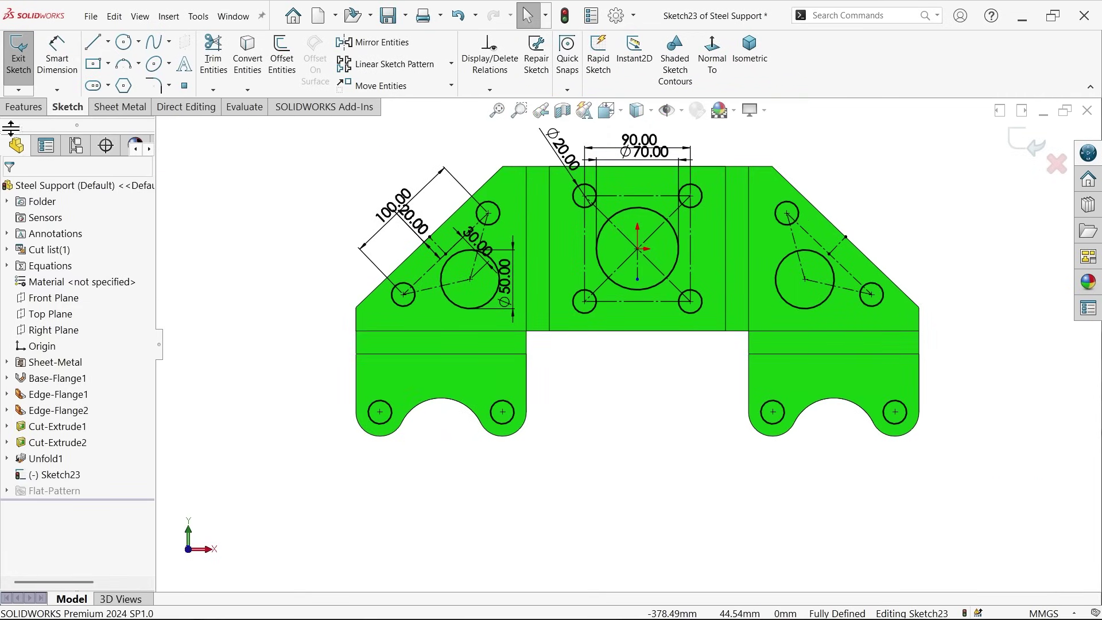
pyautogui.click(23, 107)
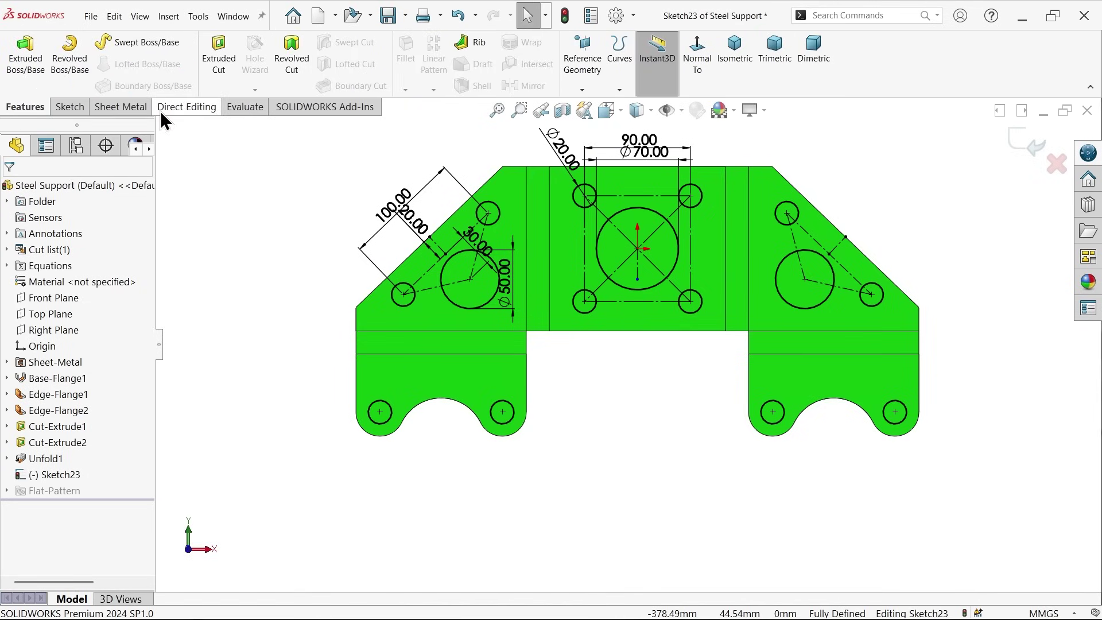
pyautogui.click(131, 109)
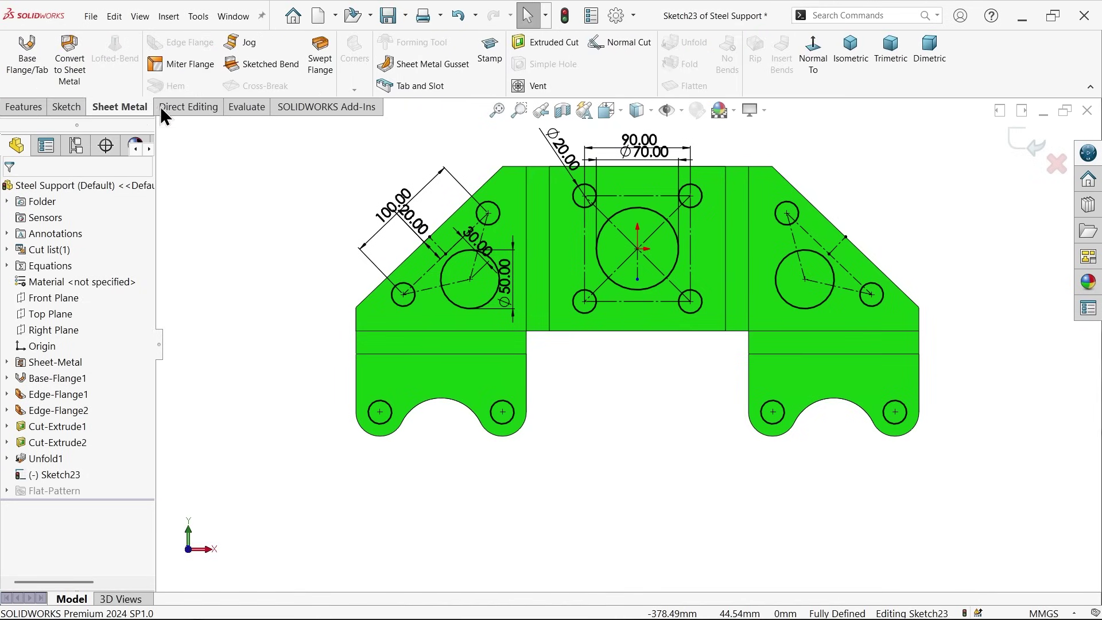
pyautogui.click(547, 43)
pyautogui.scroll(-4, 734, 439)
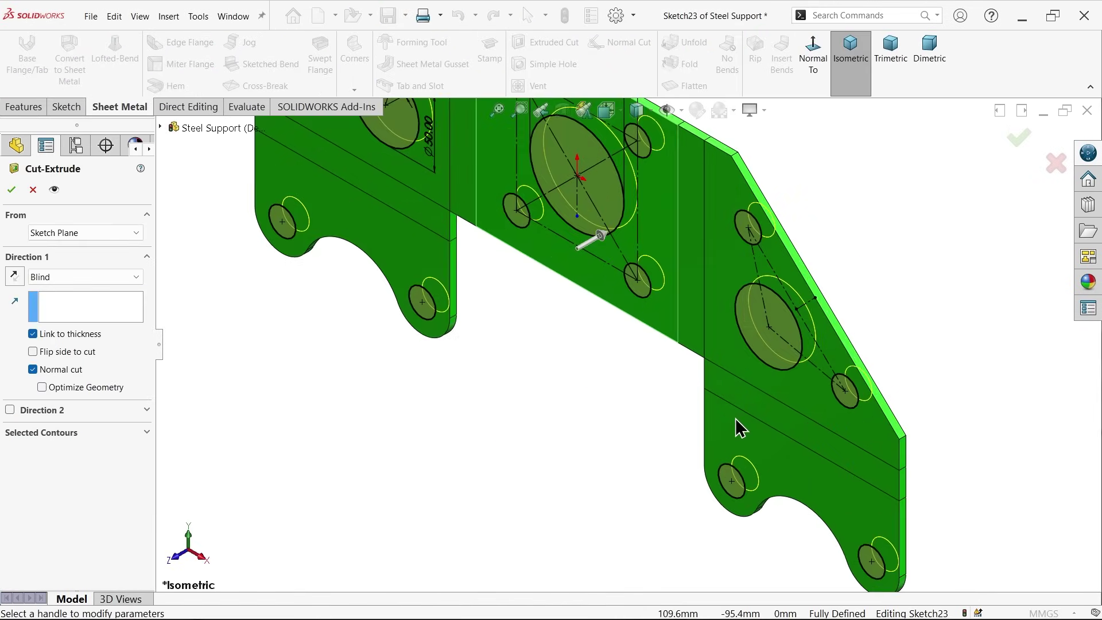
pyautogui.click(49, 279)
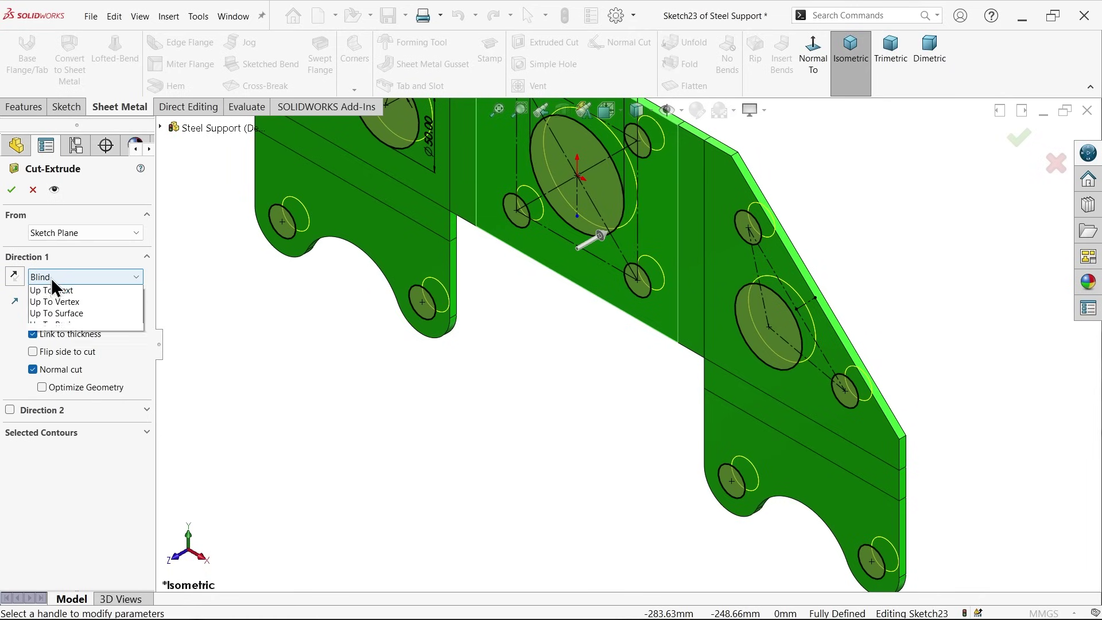
pyautogui.click(49, 279)
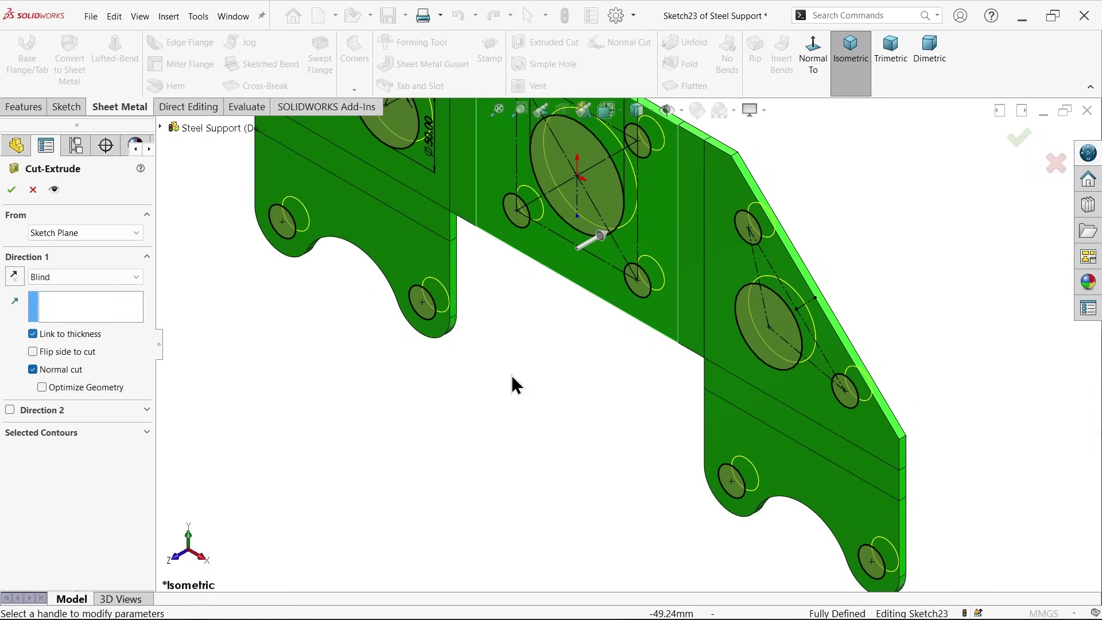
pyautogui.moveTo(511, 374); pyautogui.dragTo(546, 347, button='middle')
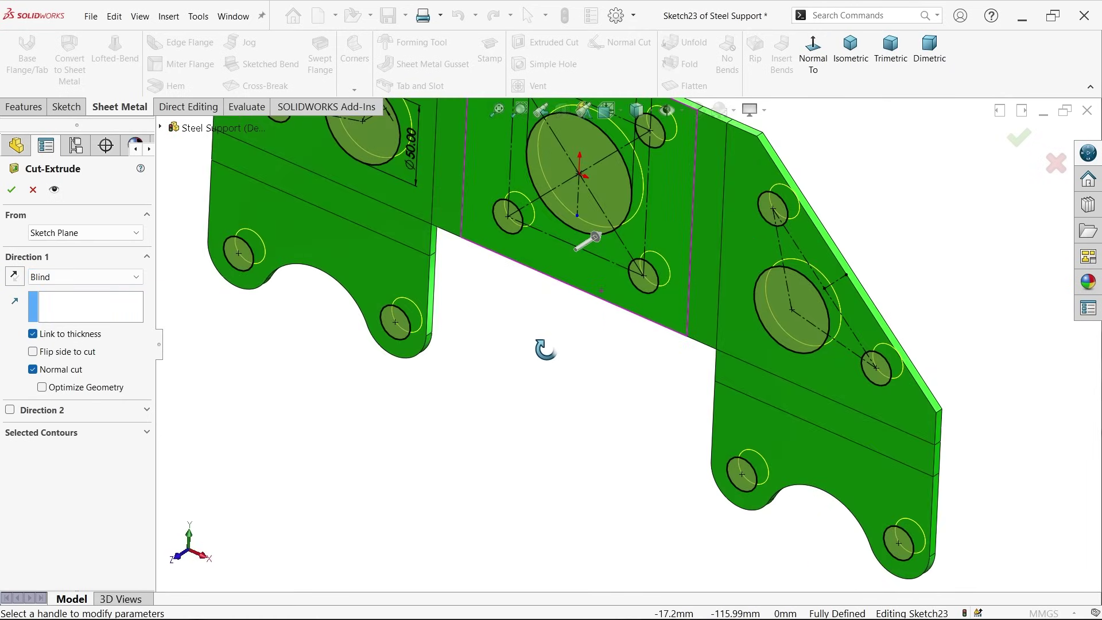
pyautogui.click(12, 189)
pyautogui.click(513, 425)
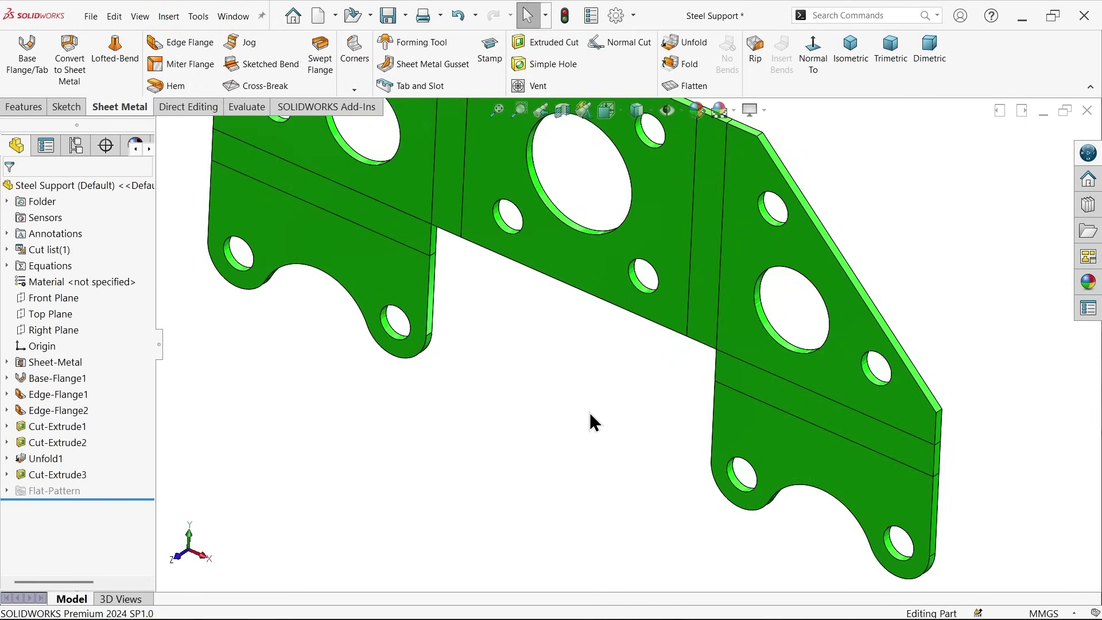
# Fold all four edge bends back up, keeping the central plate face fixed.
pyautogui.moveTo(590, 423)
pyautogui.mouseDown(button='middle')
pyautogui.moveTo(631, 229)
pyautogui.moveTo(610, 413)
pyautogui.moveTo(615, 388)
pyautogui.mouseUp(button='middle')
pyautogui.scroll(-2, 622, 333)
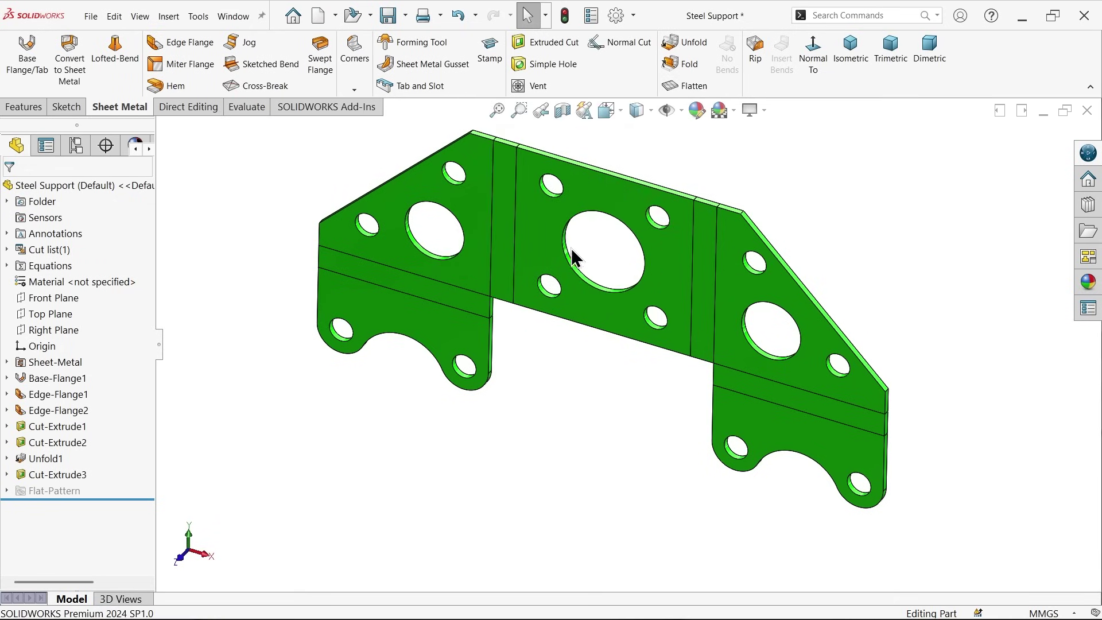
pyautogui.click(689, 64)
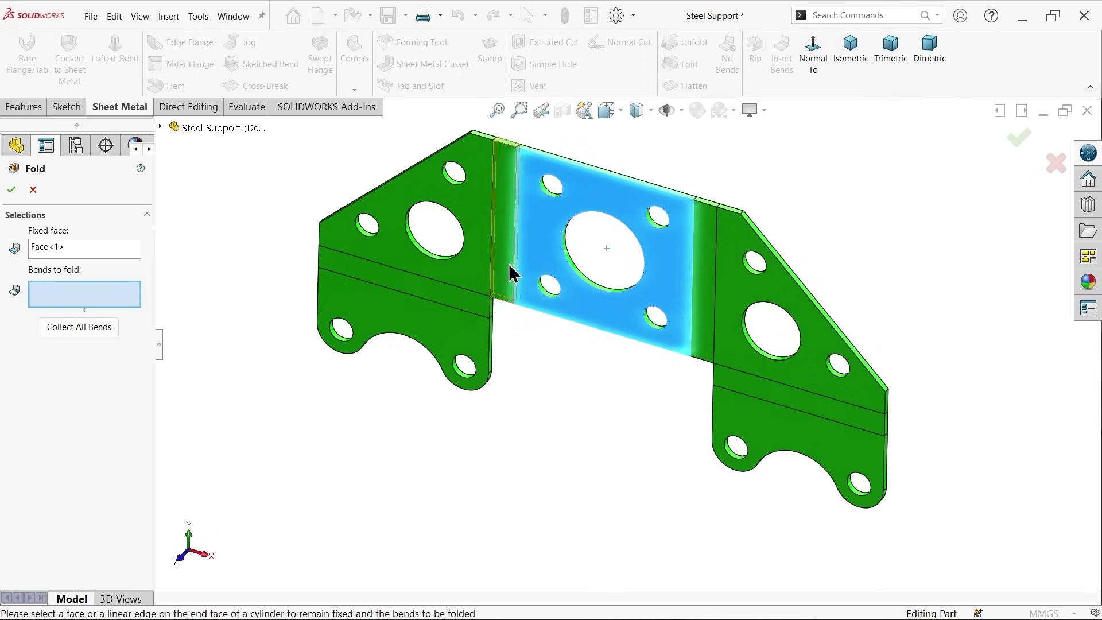
pyautogui.click(82, 332)
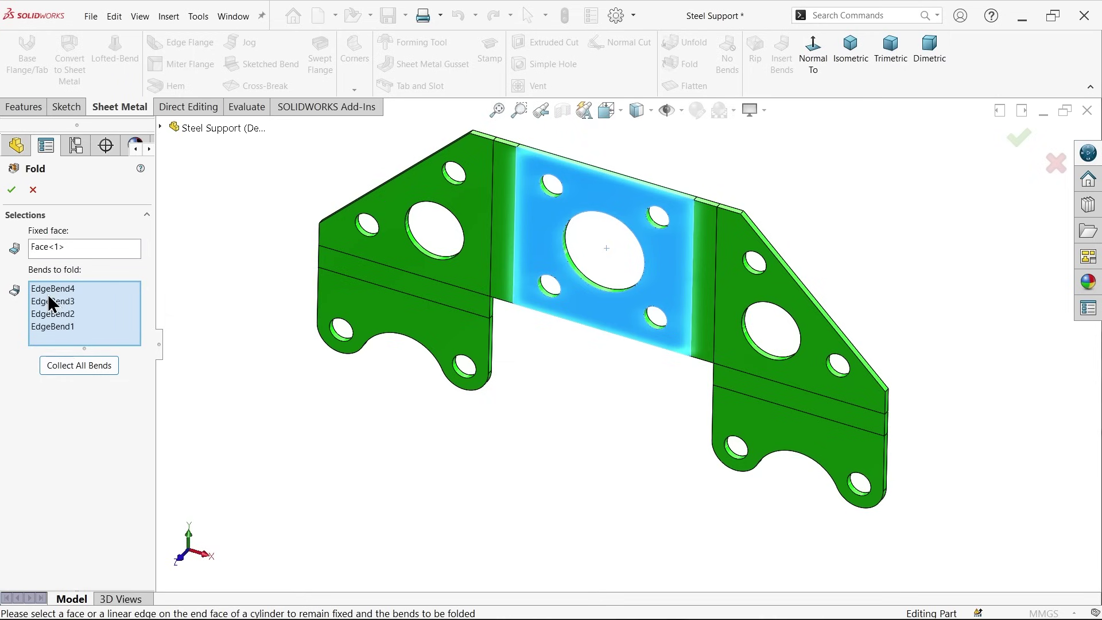
pyautogui.click(11, 190)
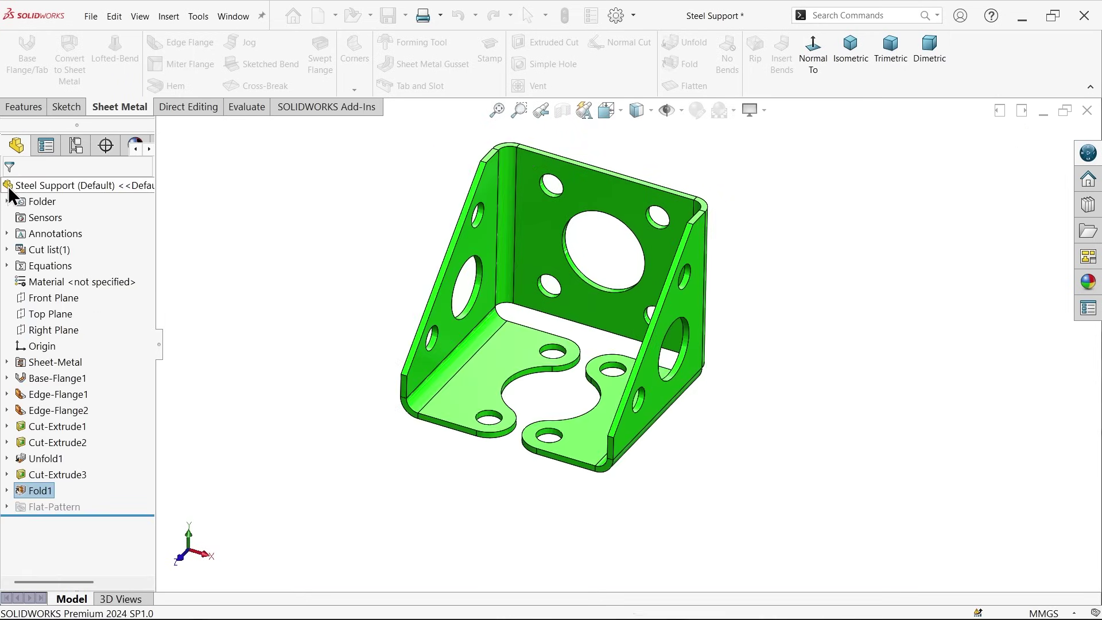
# Set the folded bracket to the isometric view and save the part.
pyautogui.moveTo(629, 345); pyautogui.dragTo(577, 354, button='middle')
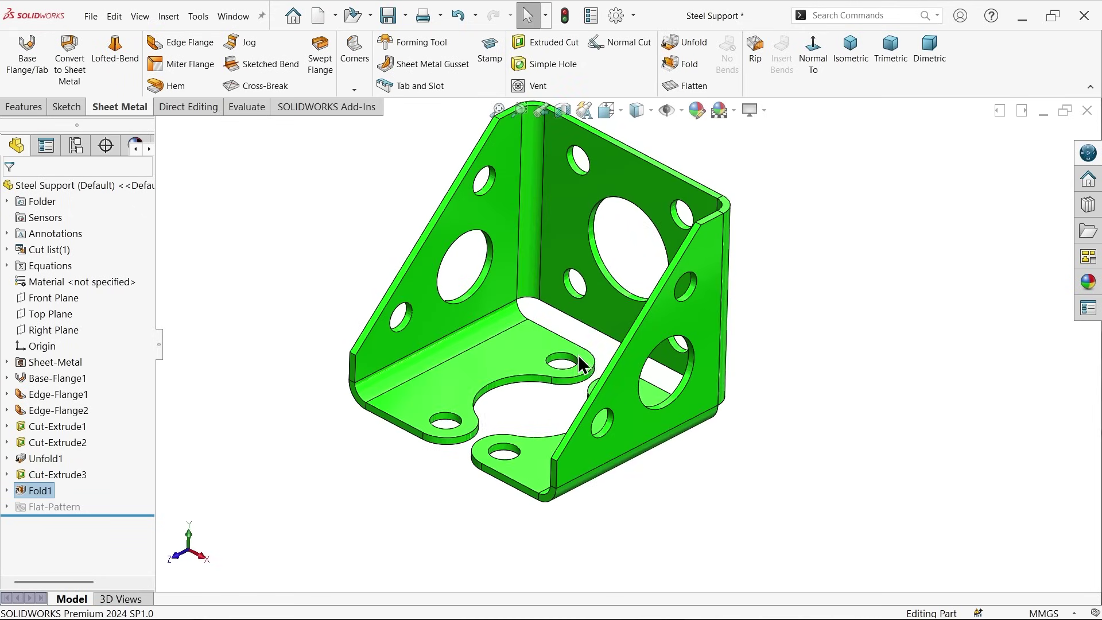
pyautogui.click(855, 61)
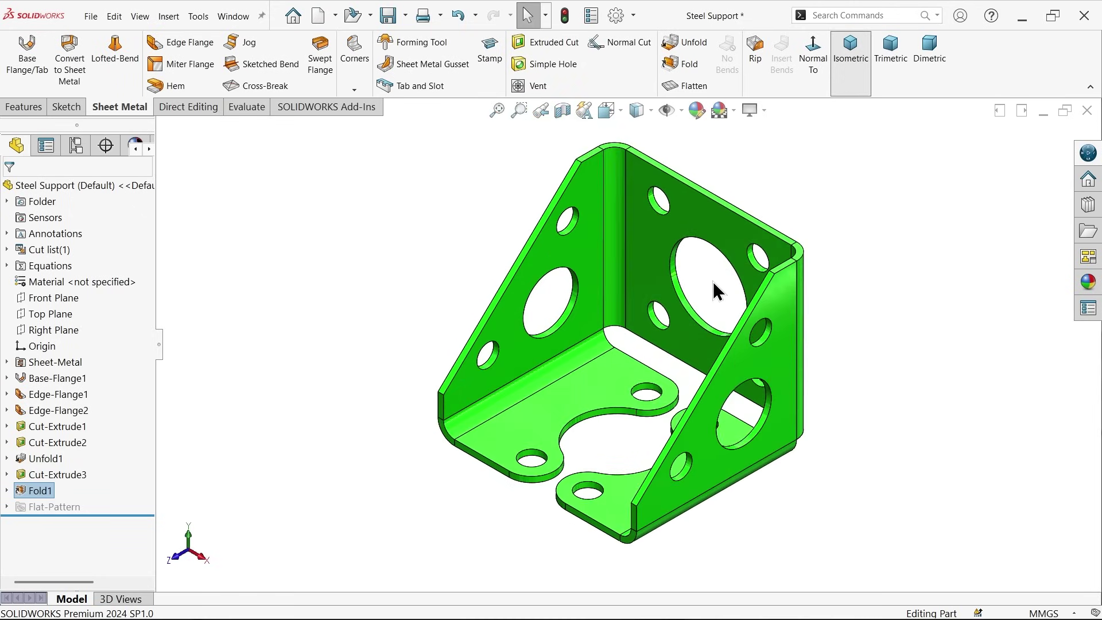
pyautogui.click(384, 15)
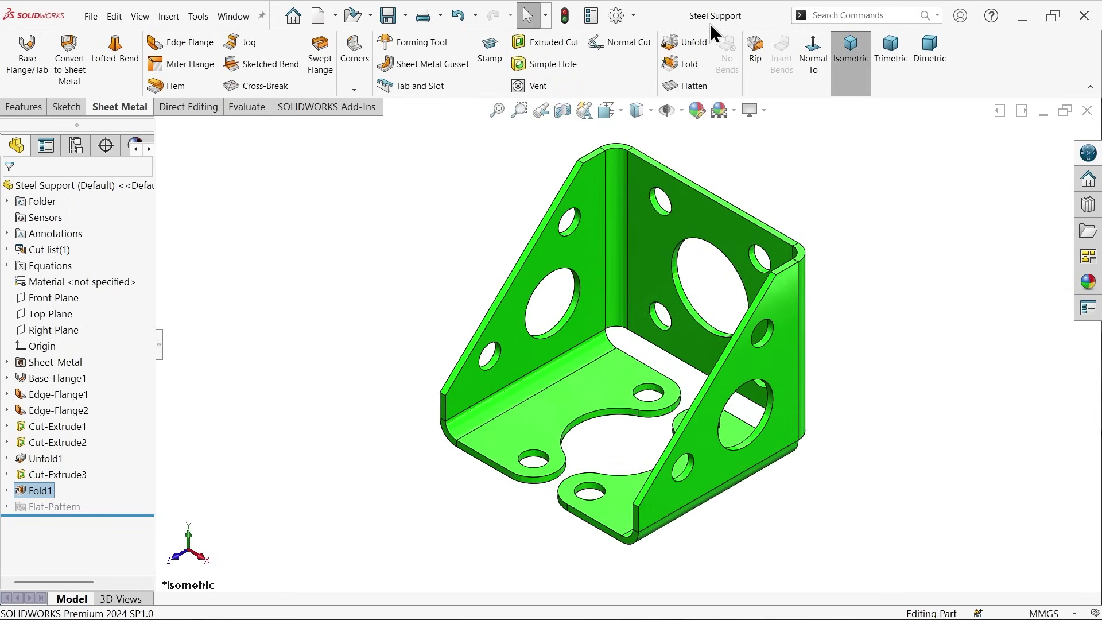
# Assign Galvanized Steel from the SOLIDWORKS Materials steel category to the part.
pyautogui.rightClick(80, 288)
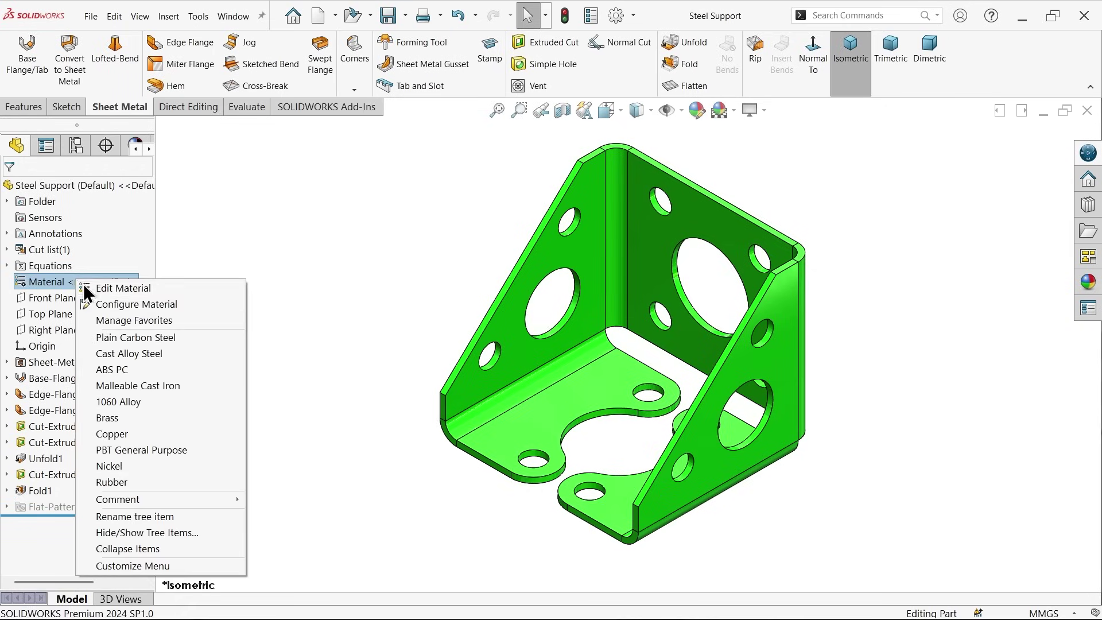
pyautogui.click(130, 293)
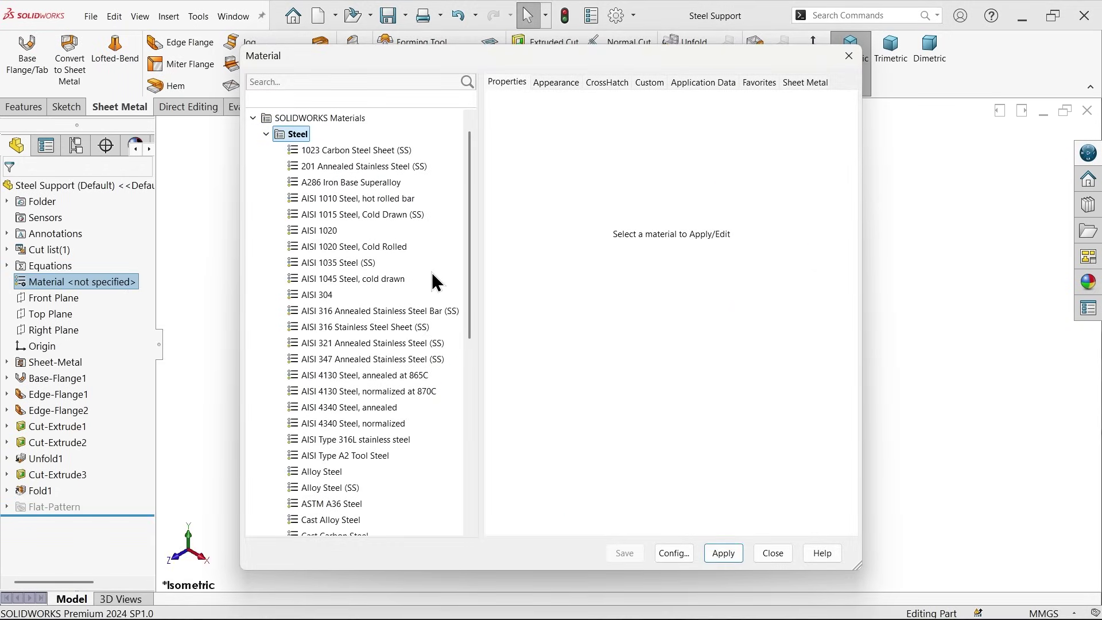
pyautogui.moveTo(469, 297); pyautogui.dragTo(459, 447)
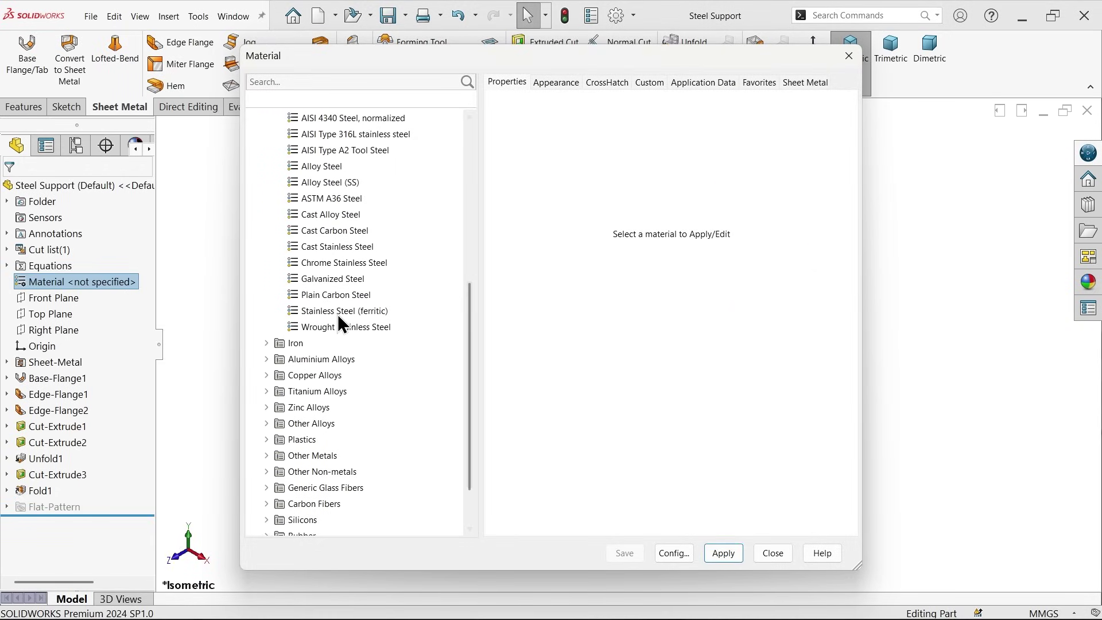
pyautogui.click(316, 278)
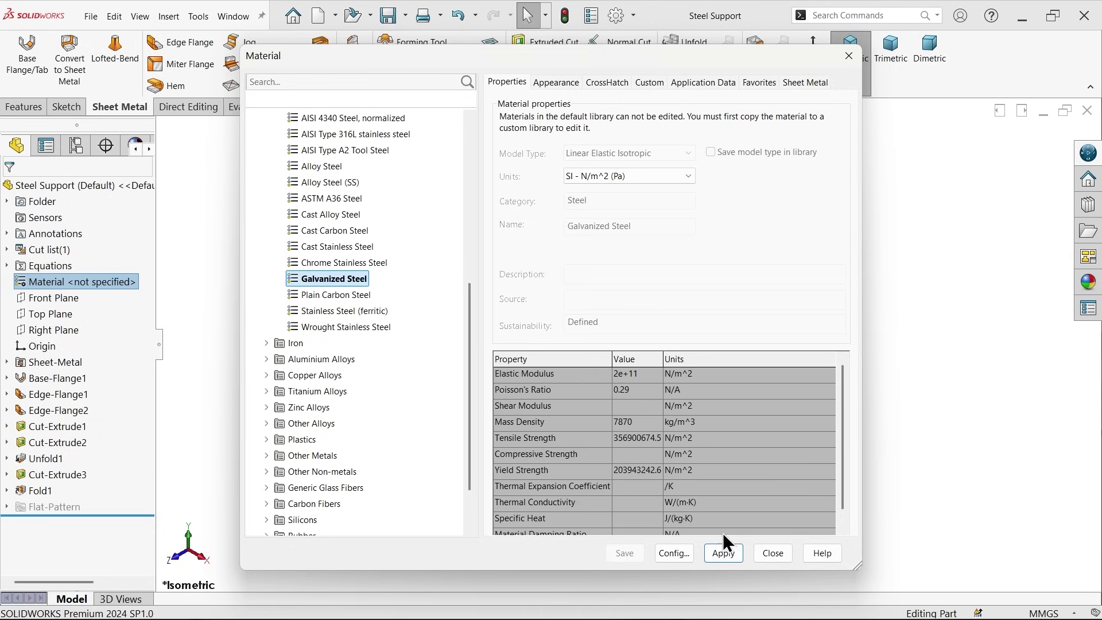
pyautogui.click(723, 552)
pyautogui.moveTo(708, 58); pyautogui.dragTo(356, 33)
pyautogui.click(415, 537)
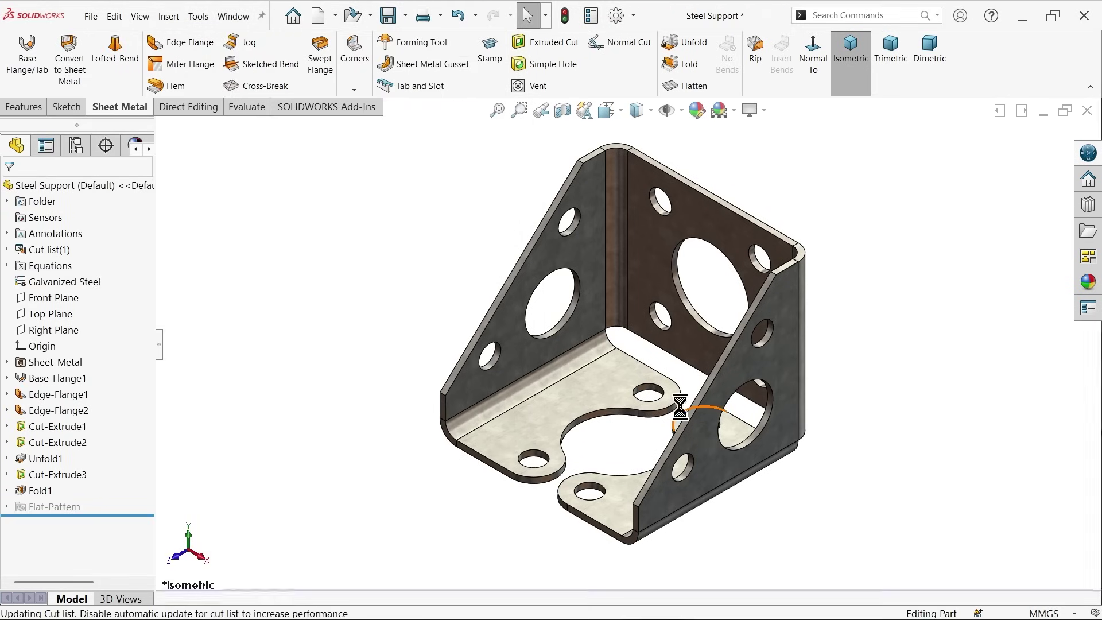
# Apply the default color appearance to the bracket.
pyautogui.click(1087, 281)
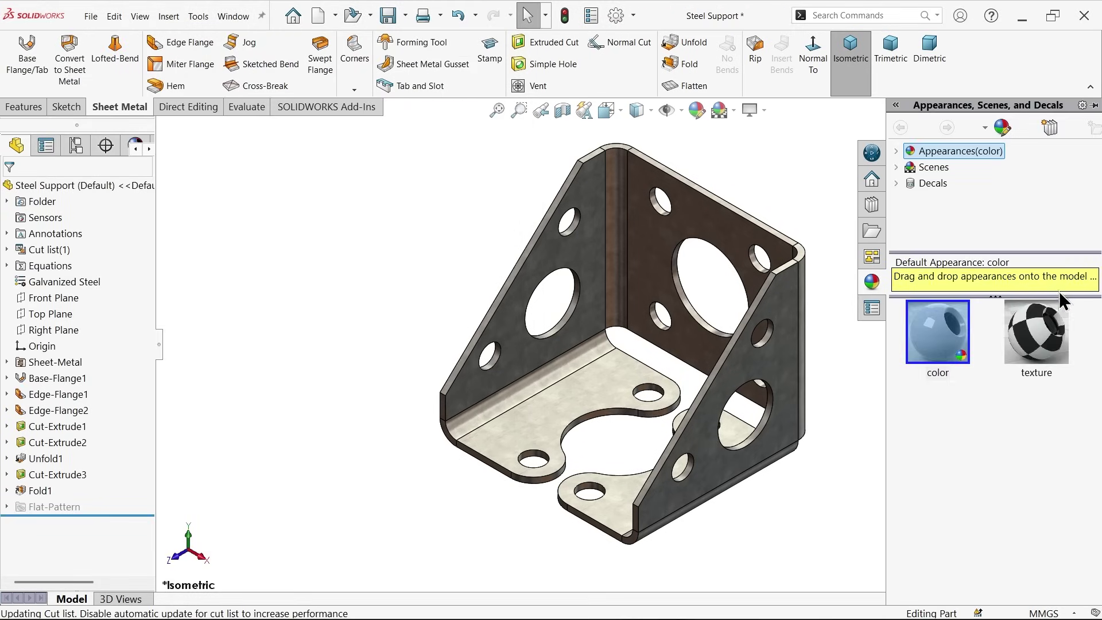
pyautogui.doubleClick(942, 340)
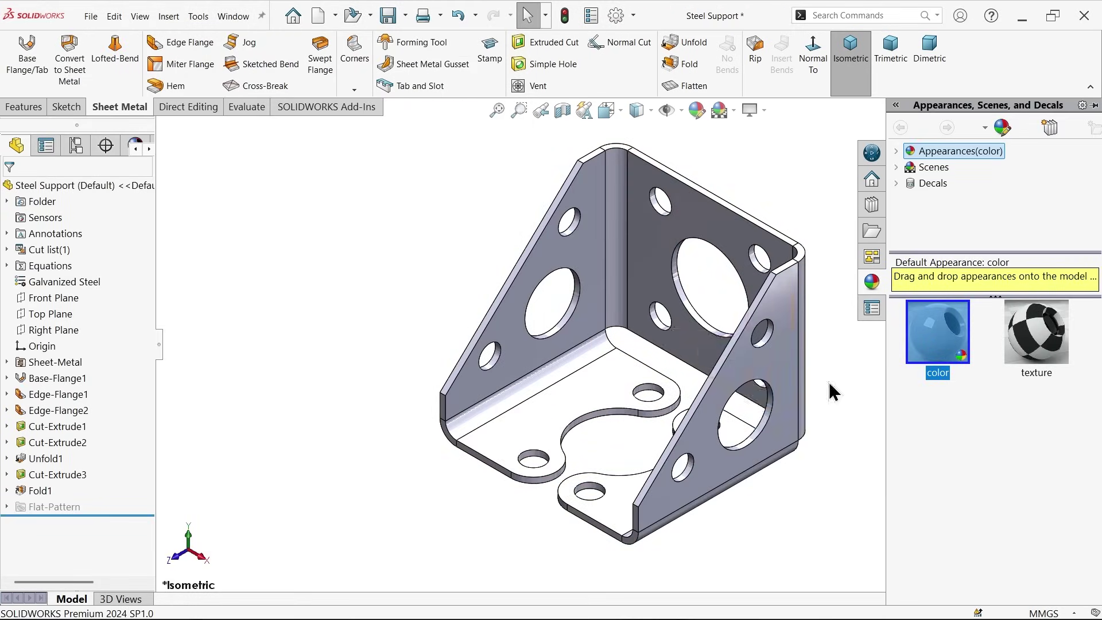
# Recolor the whole bracket bright green from the standard color palette.
pyautogui.moveTo(828, 381); pyautogui.dragTo(648, 253)
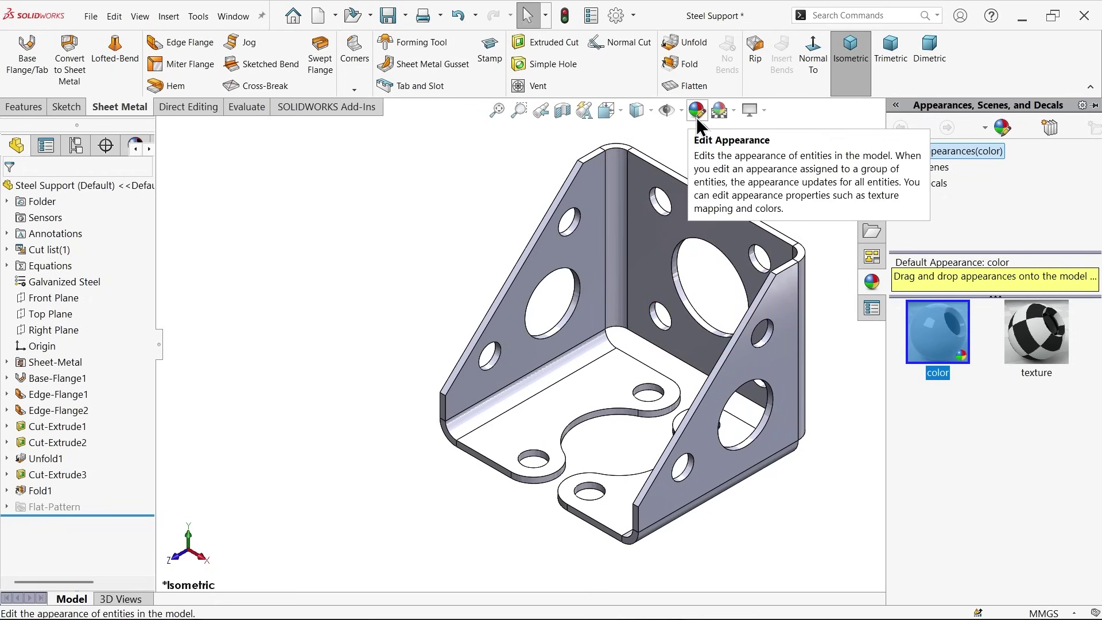
pyautogui.click(696, 111)
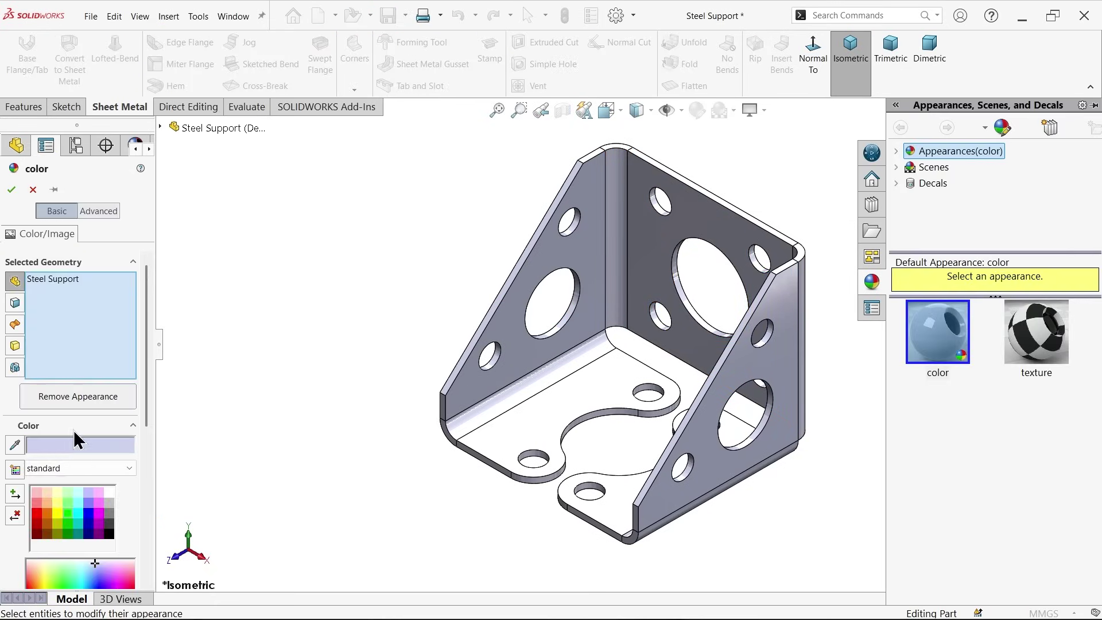
pyautogui.click(66, 511)
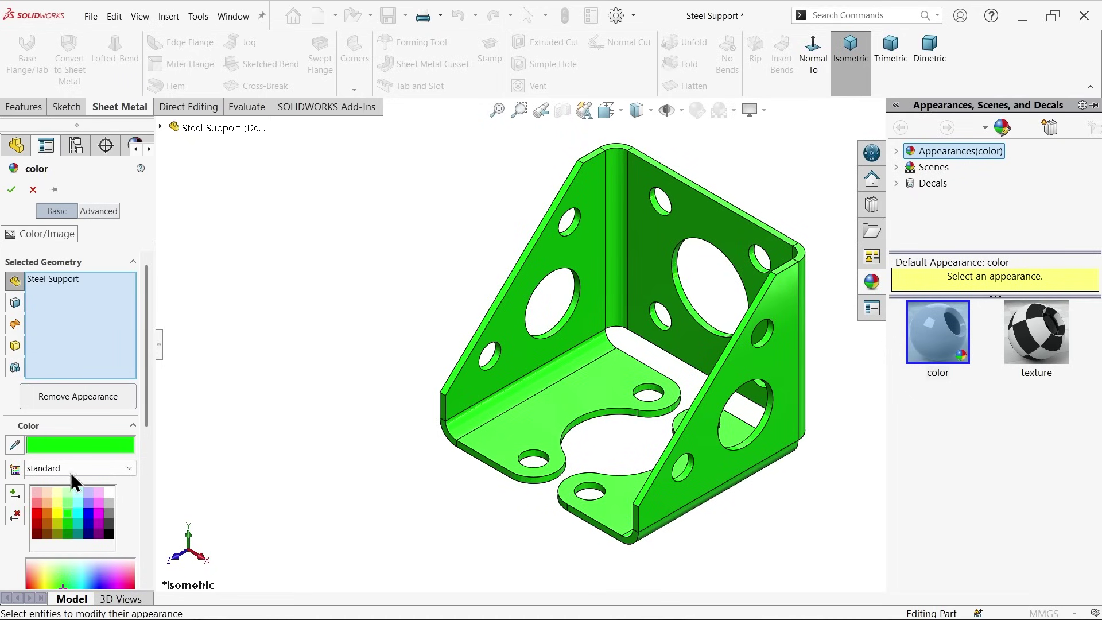
pyautogui.click(11, 191)
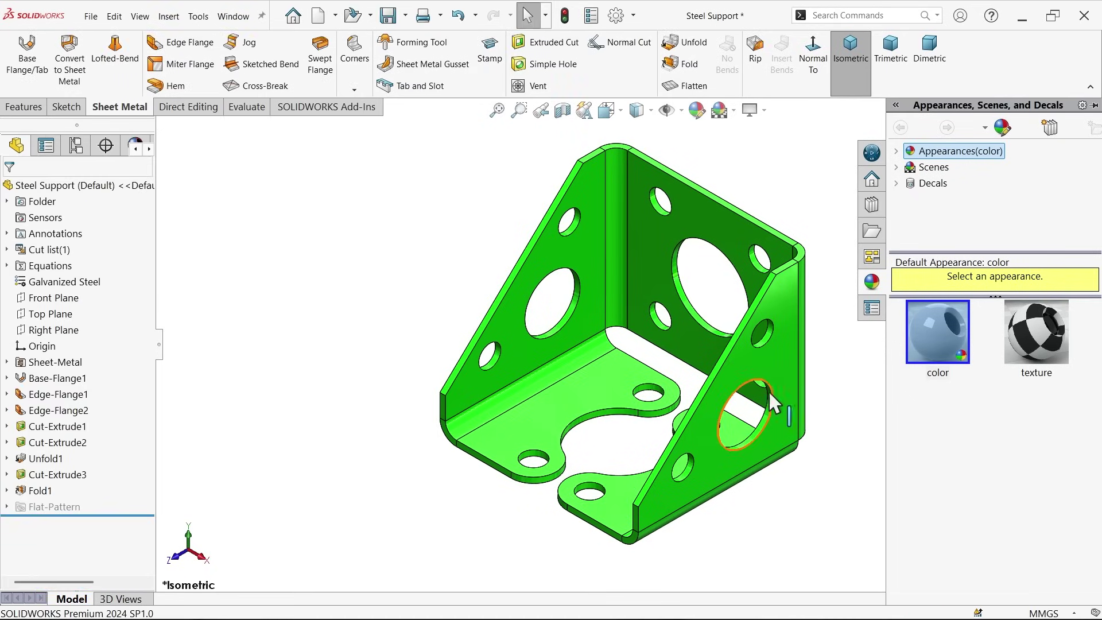
pyautogui.click(845, 380)
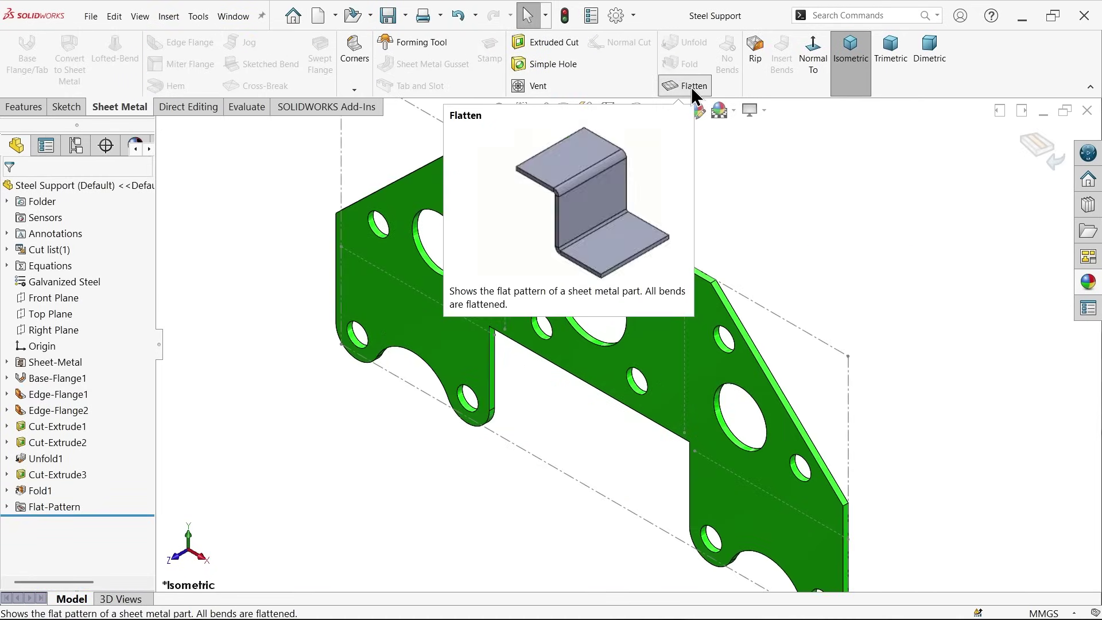
# Show the bracket's flat pattern with the view normal to its large flat face, fitted to the screen.
pyautogui.click(669, 308)
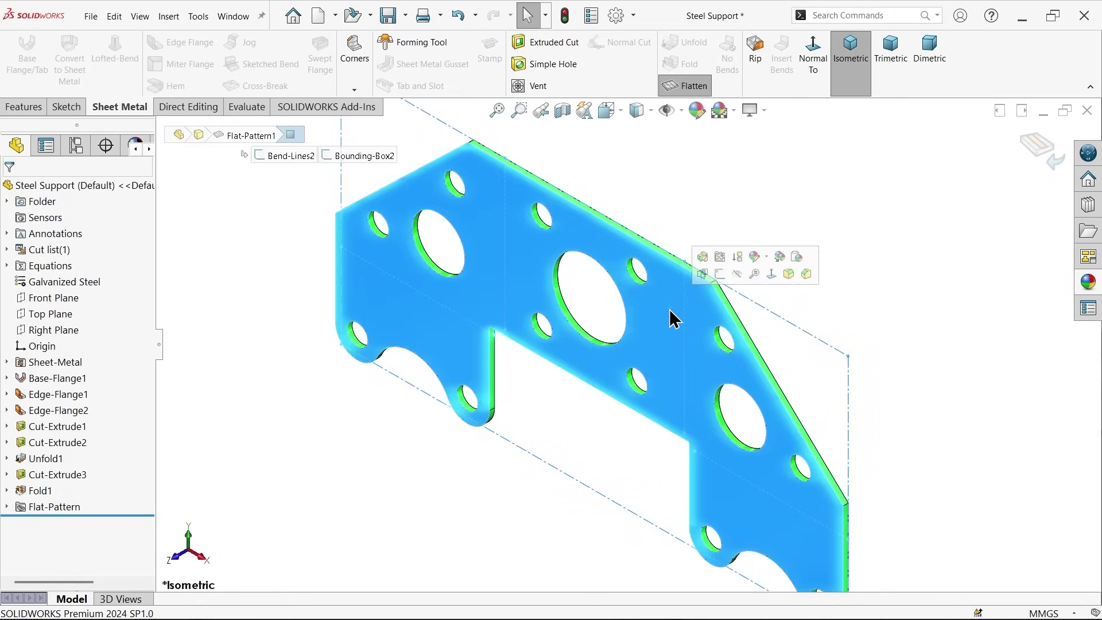
pyautogui.click(768, 275)
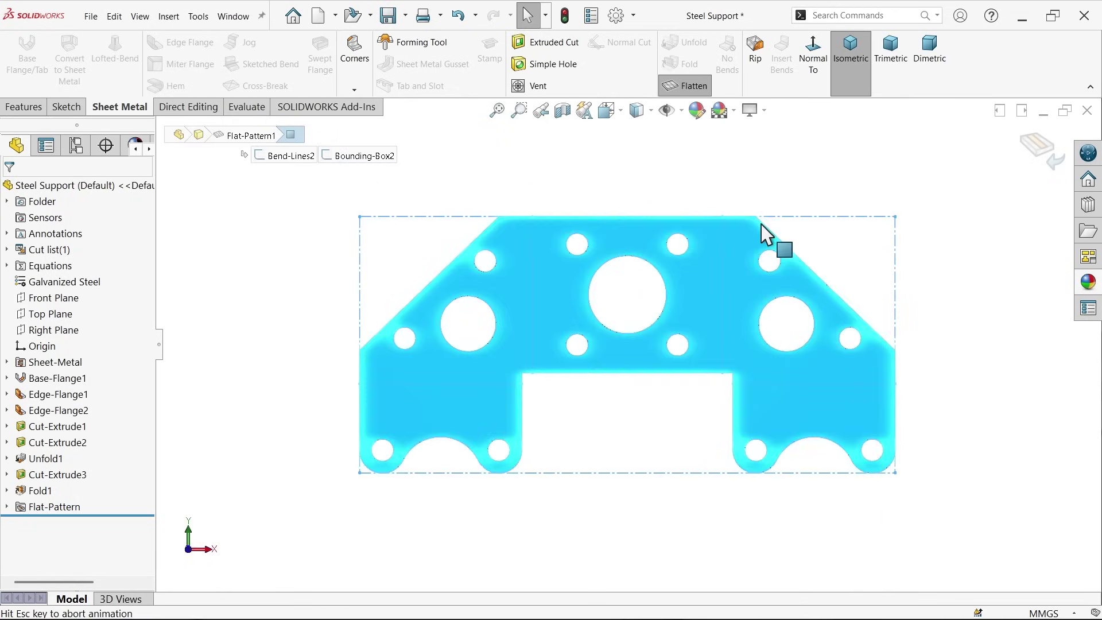
pyautogui.click(746, 226)
pyautogui.press('f')
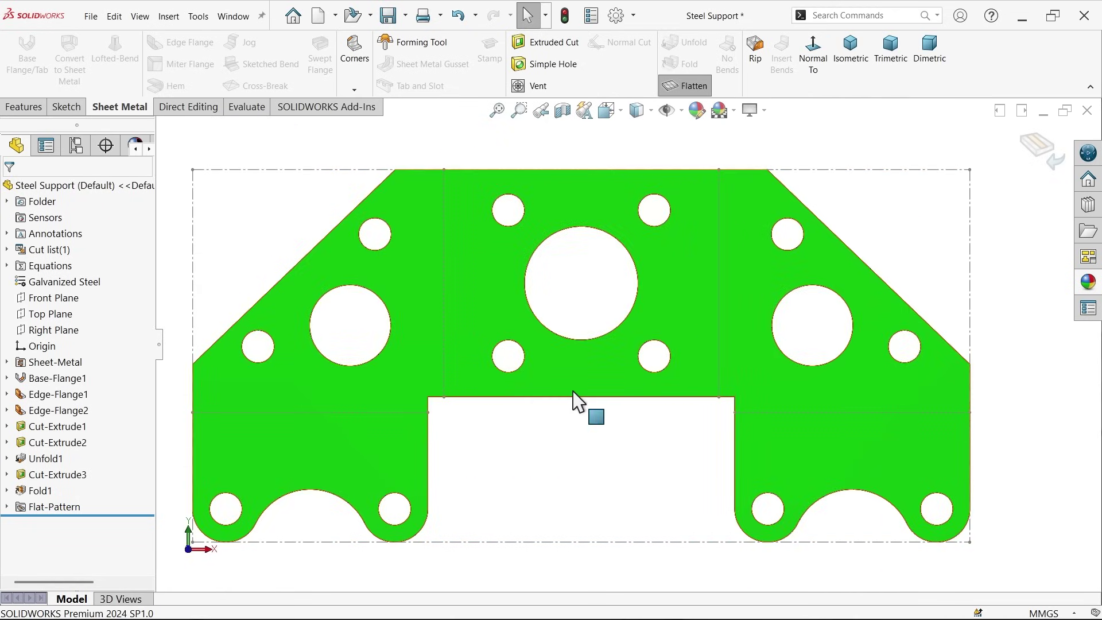
# Start a DXF export of the flat pattern, saved to the Desktop as Steel Support.
pyautogui.rightClick(662, 264)
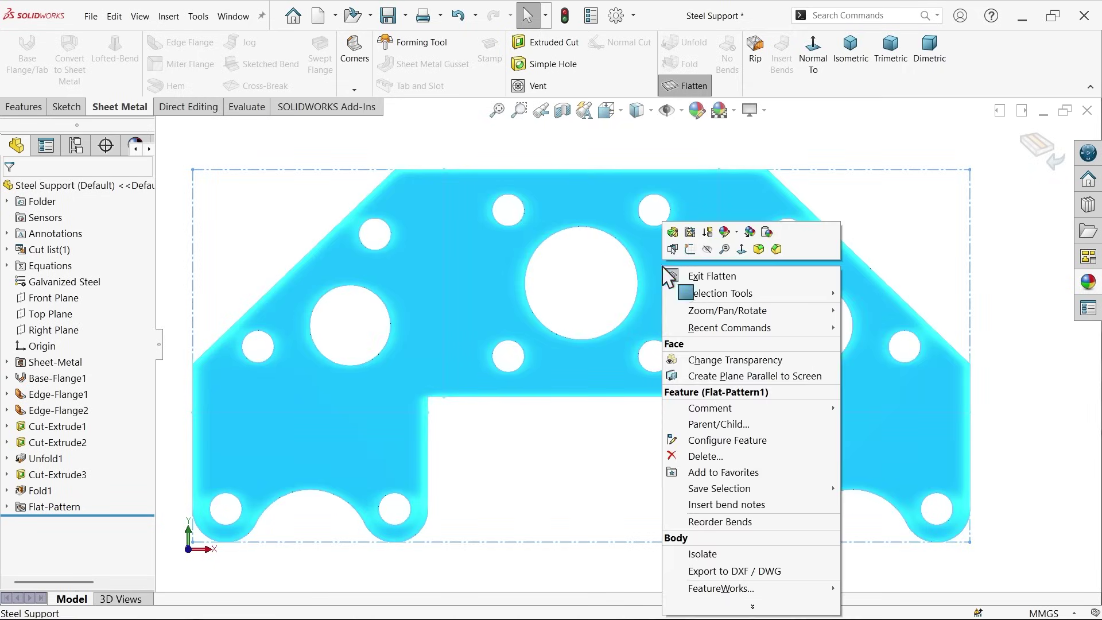
pyautogui.click(707, 570)
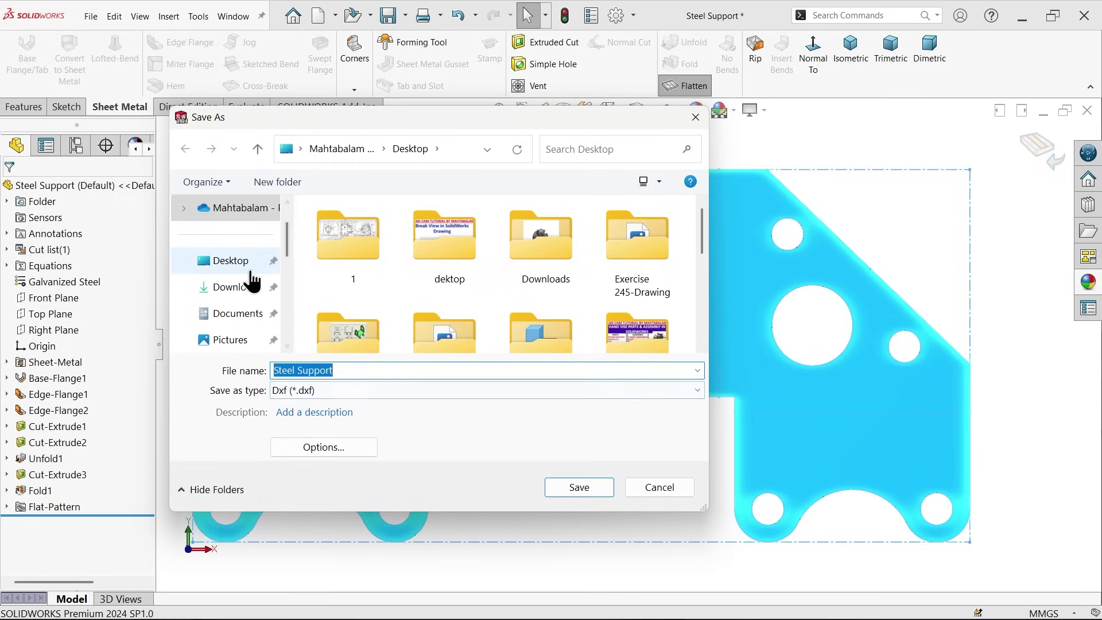
pyautogui.click(576, 487)
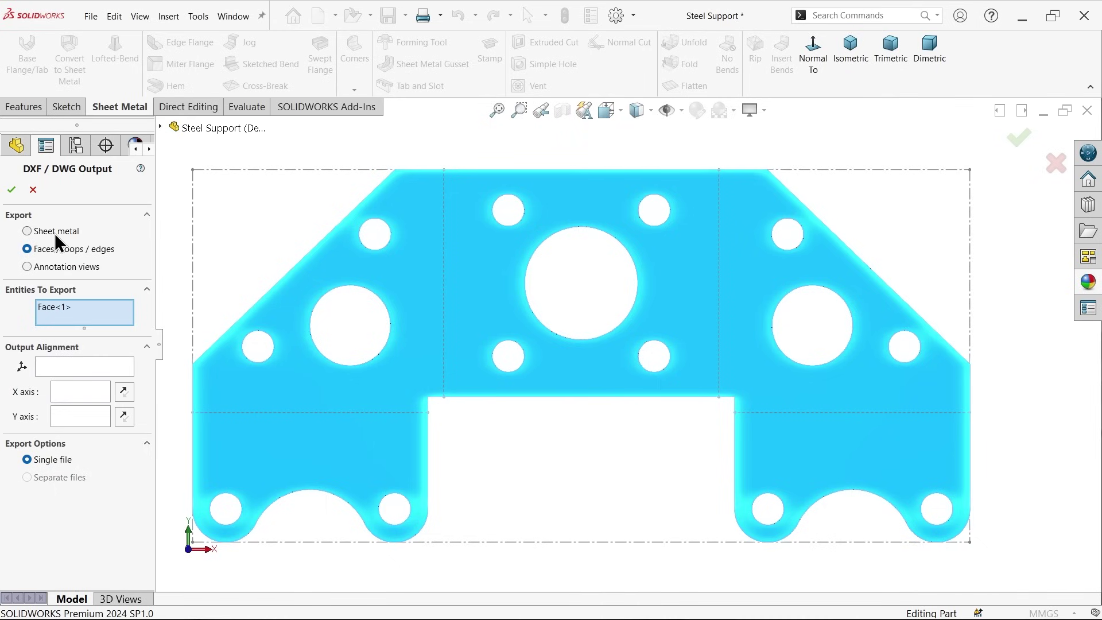
# Export as sheet metal with geometry, hidden edges, bend lines and bounding box included, and save the DXF from the cleanup preview.
pyautogui.click(54, 232)
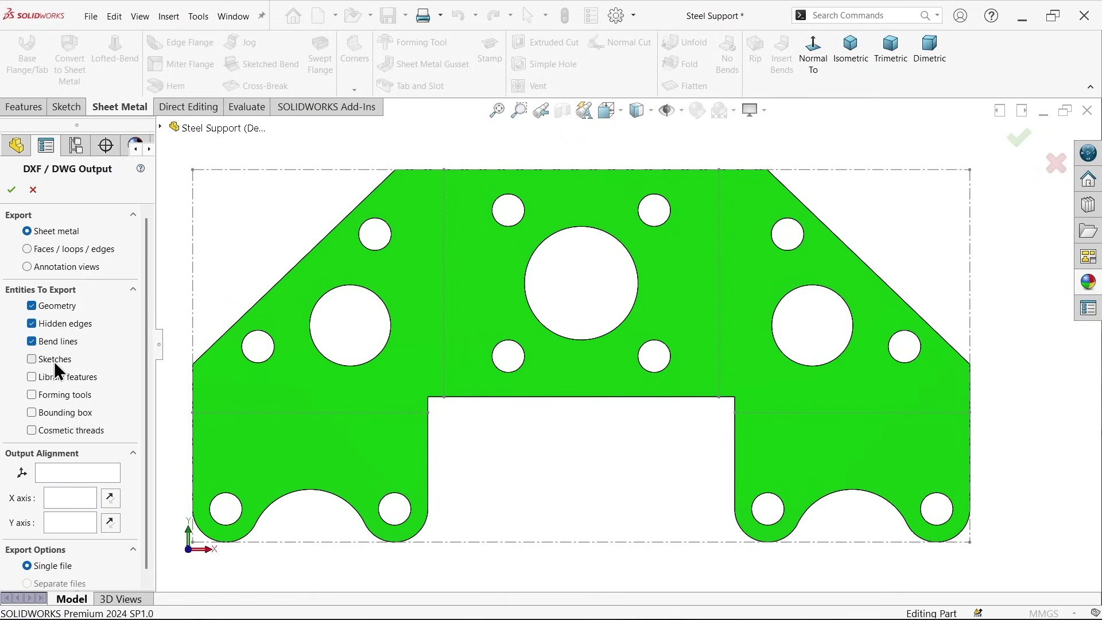
pyautogui.click(48, 415)
pyautogui.click(16, 189)
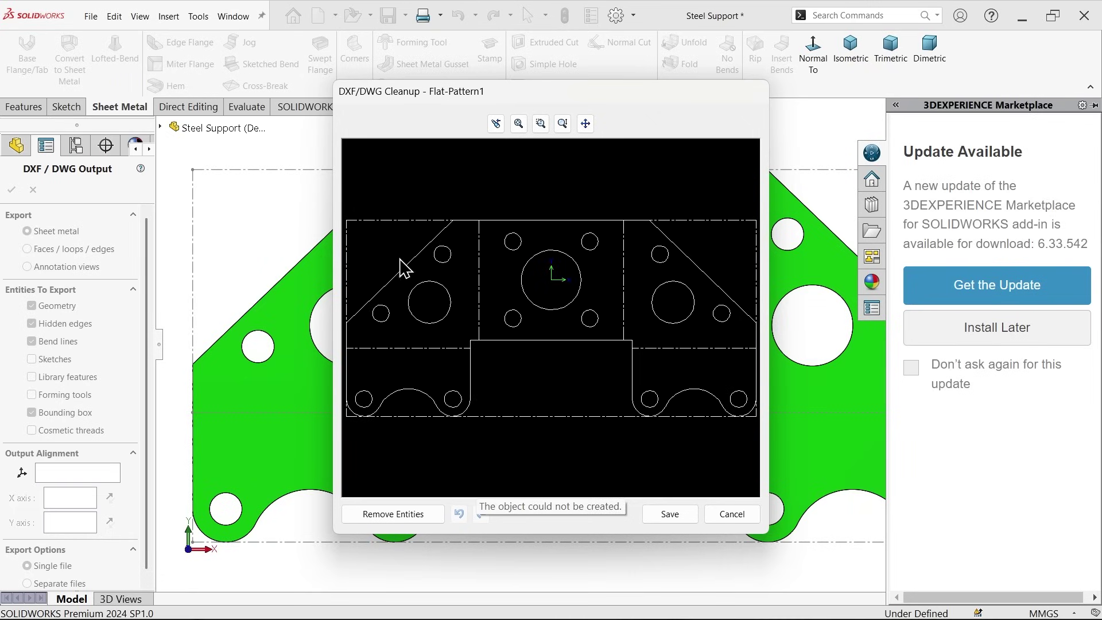
pyautogui.click(669, 513)
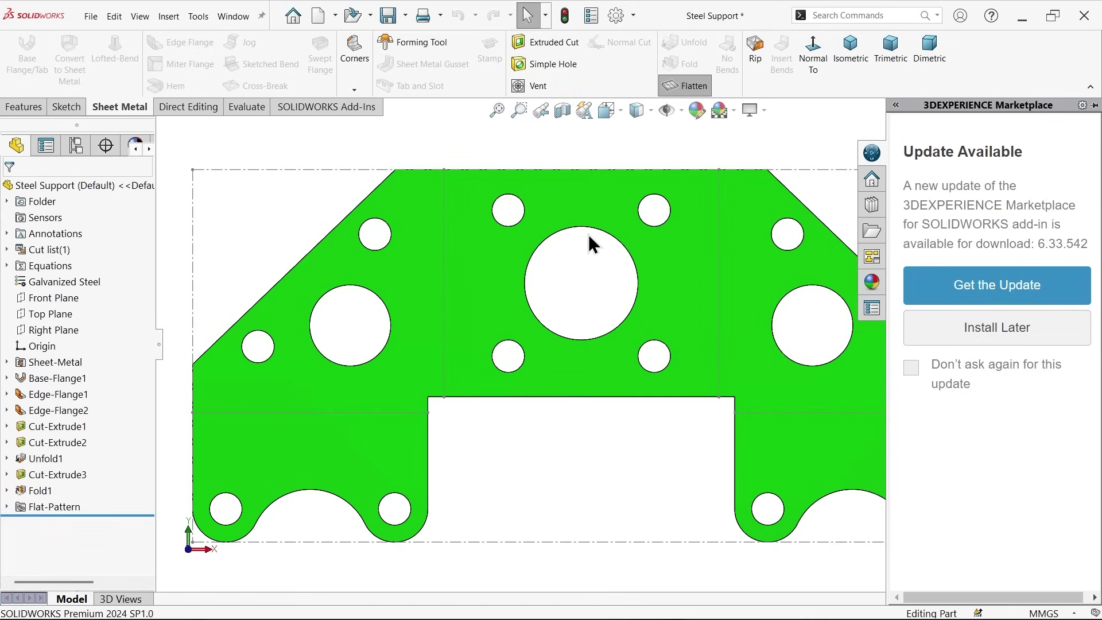
# Exit the flattened state and show the folded bracket in the isometric view.
pyautogui.click(601, 152)
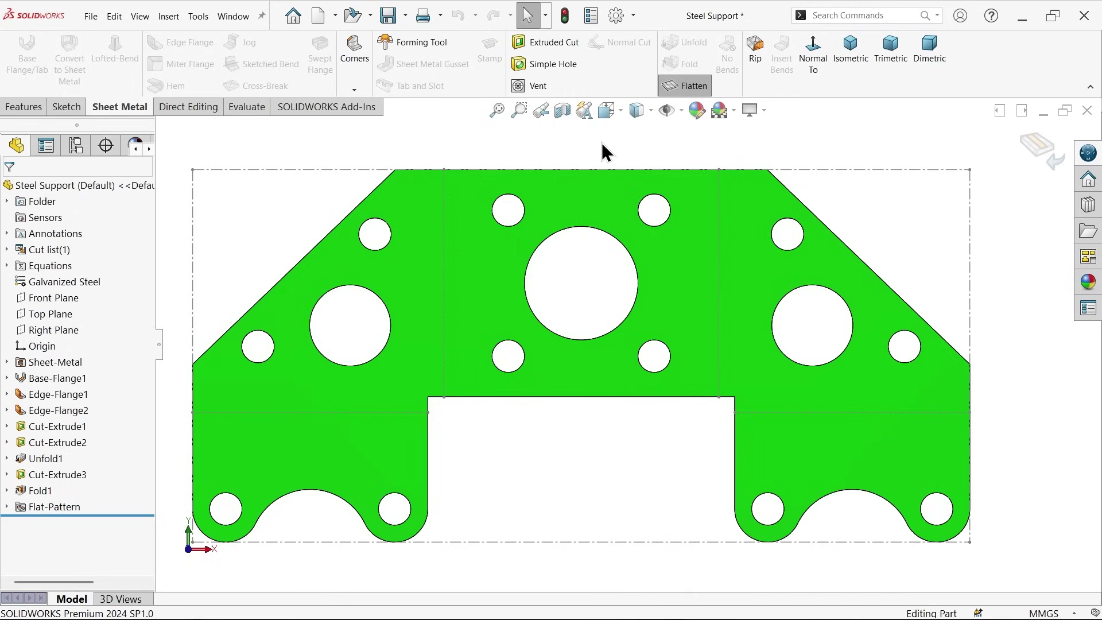
pyautogui.click(1050, 148)
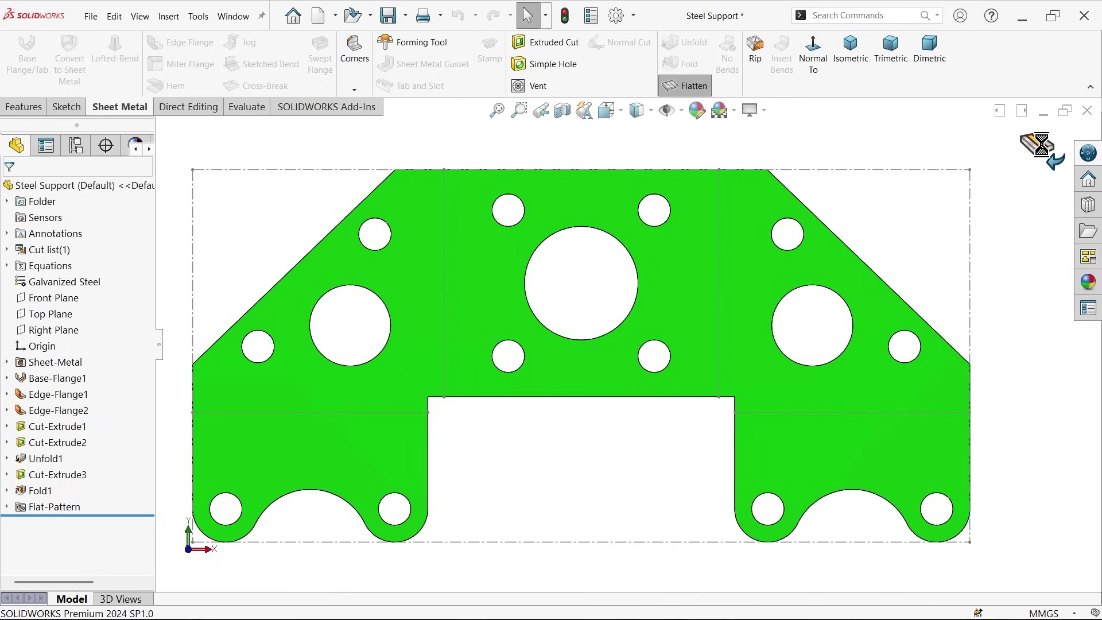
pyautogui.click(851, 53)
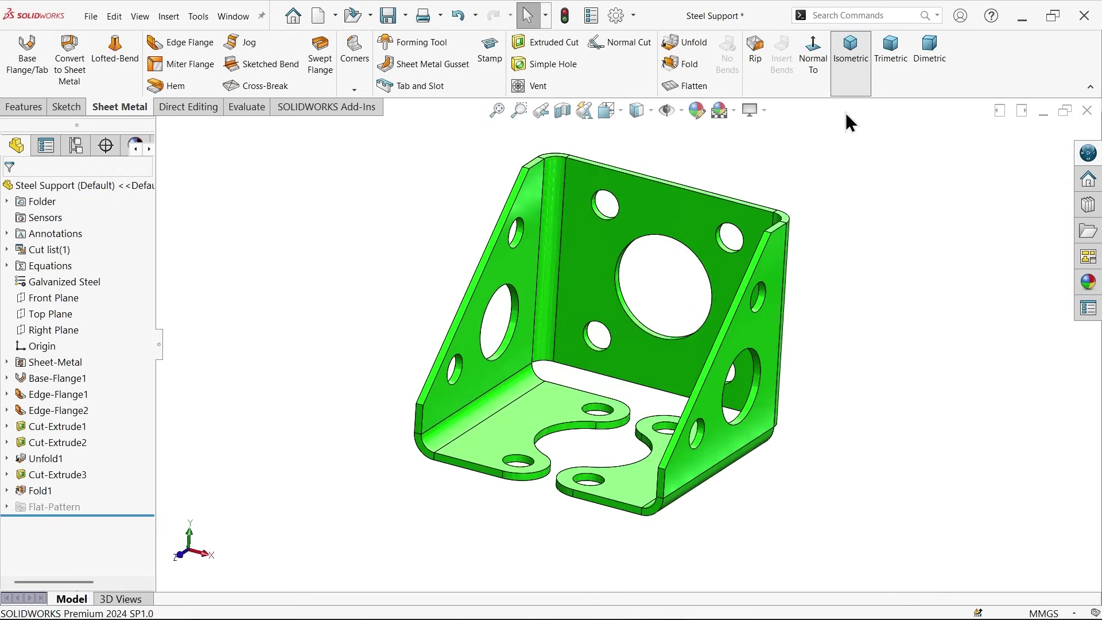